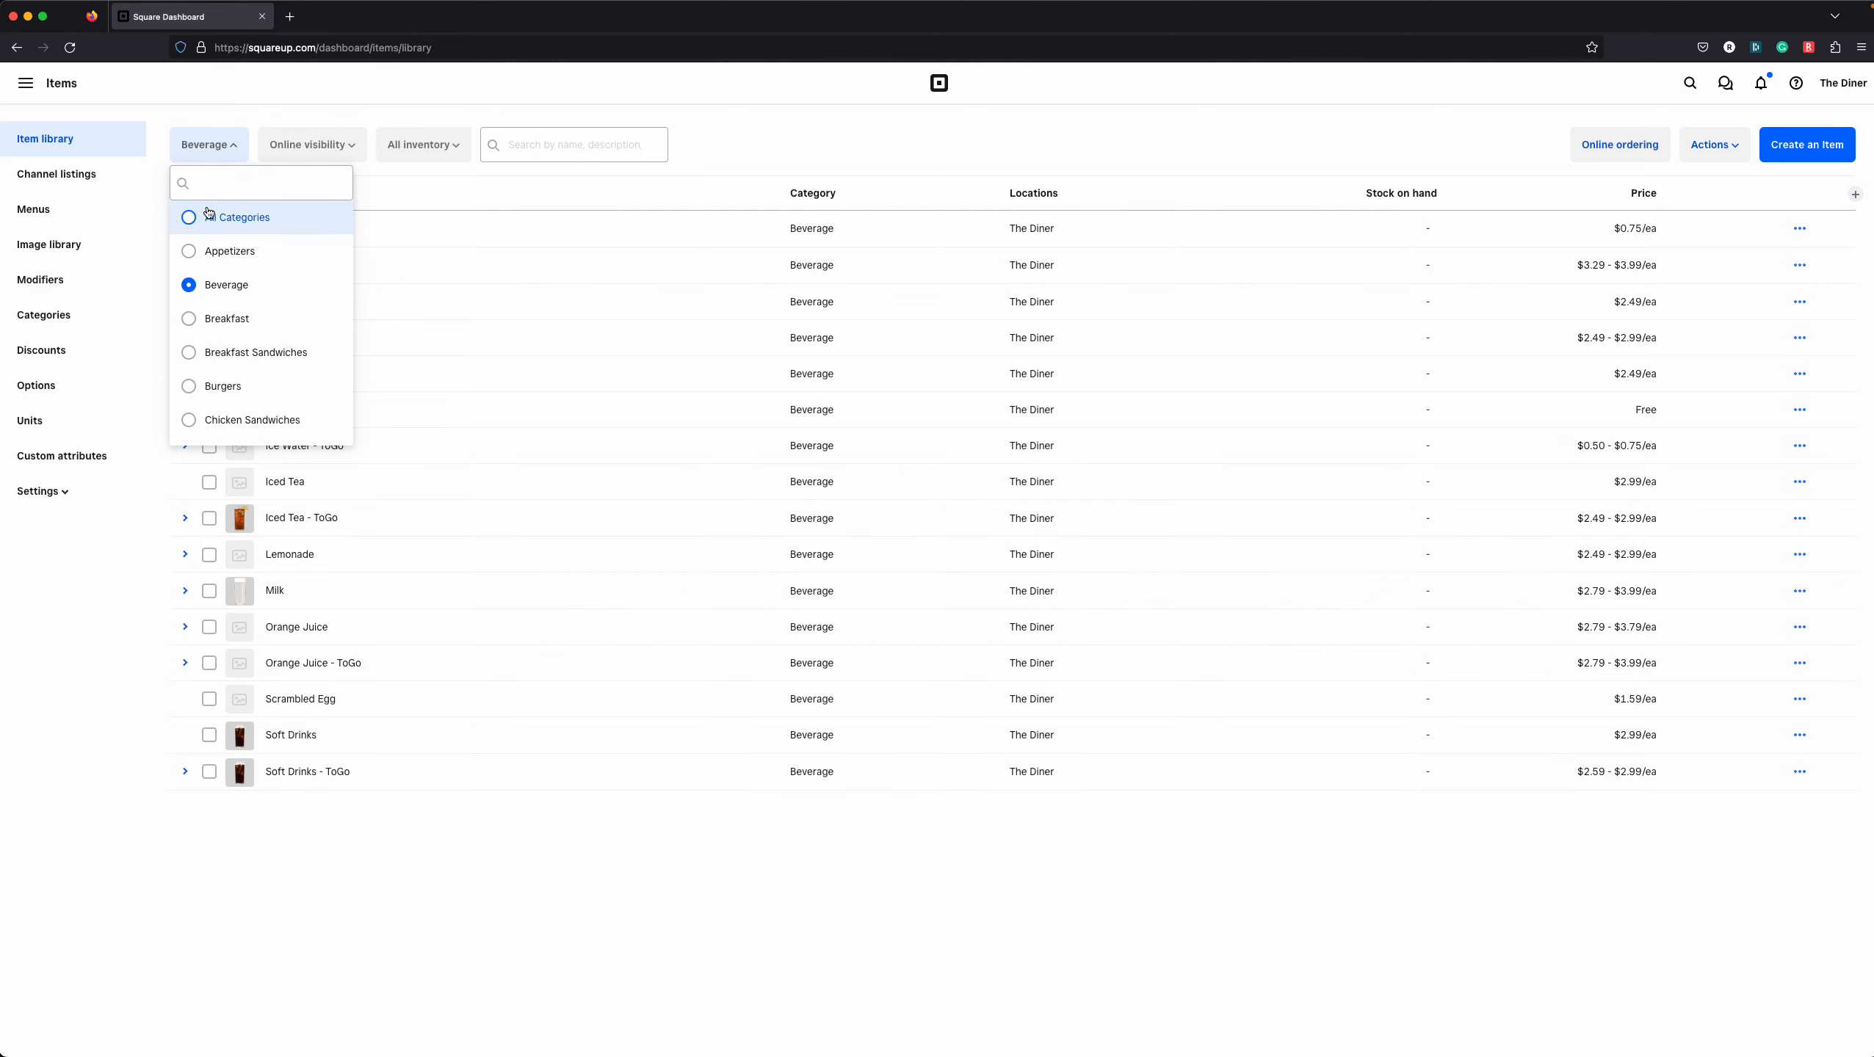
Show items from all categories in the item library and look through the full list
{"action": "left_click", "coordinate": [190, 217]}
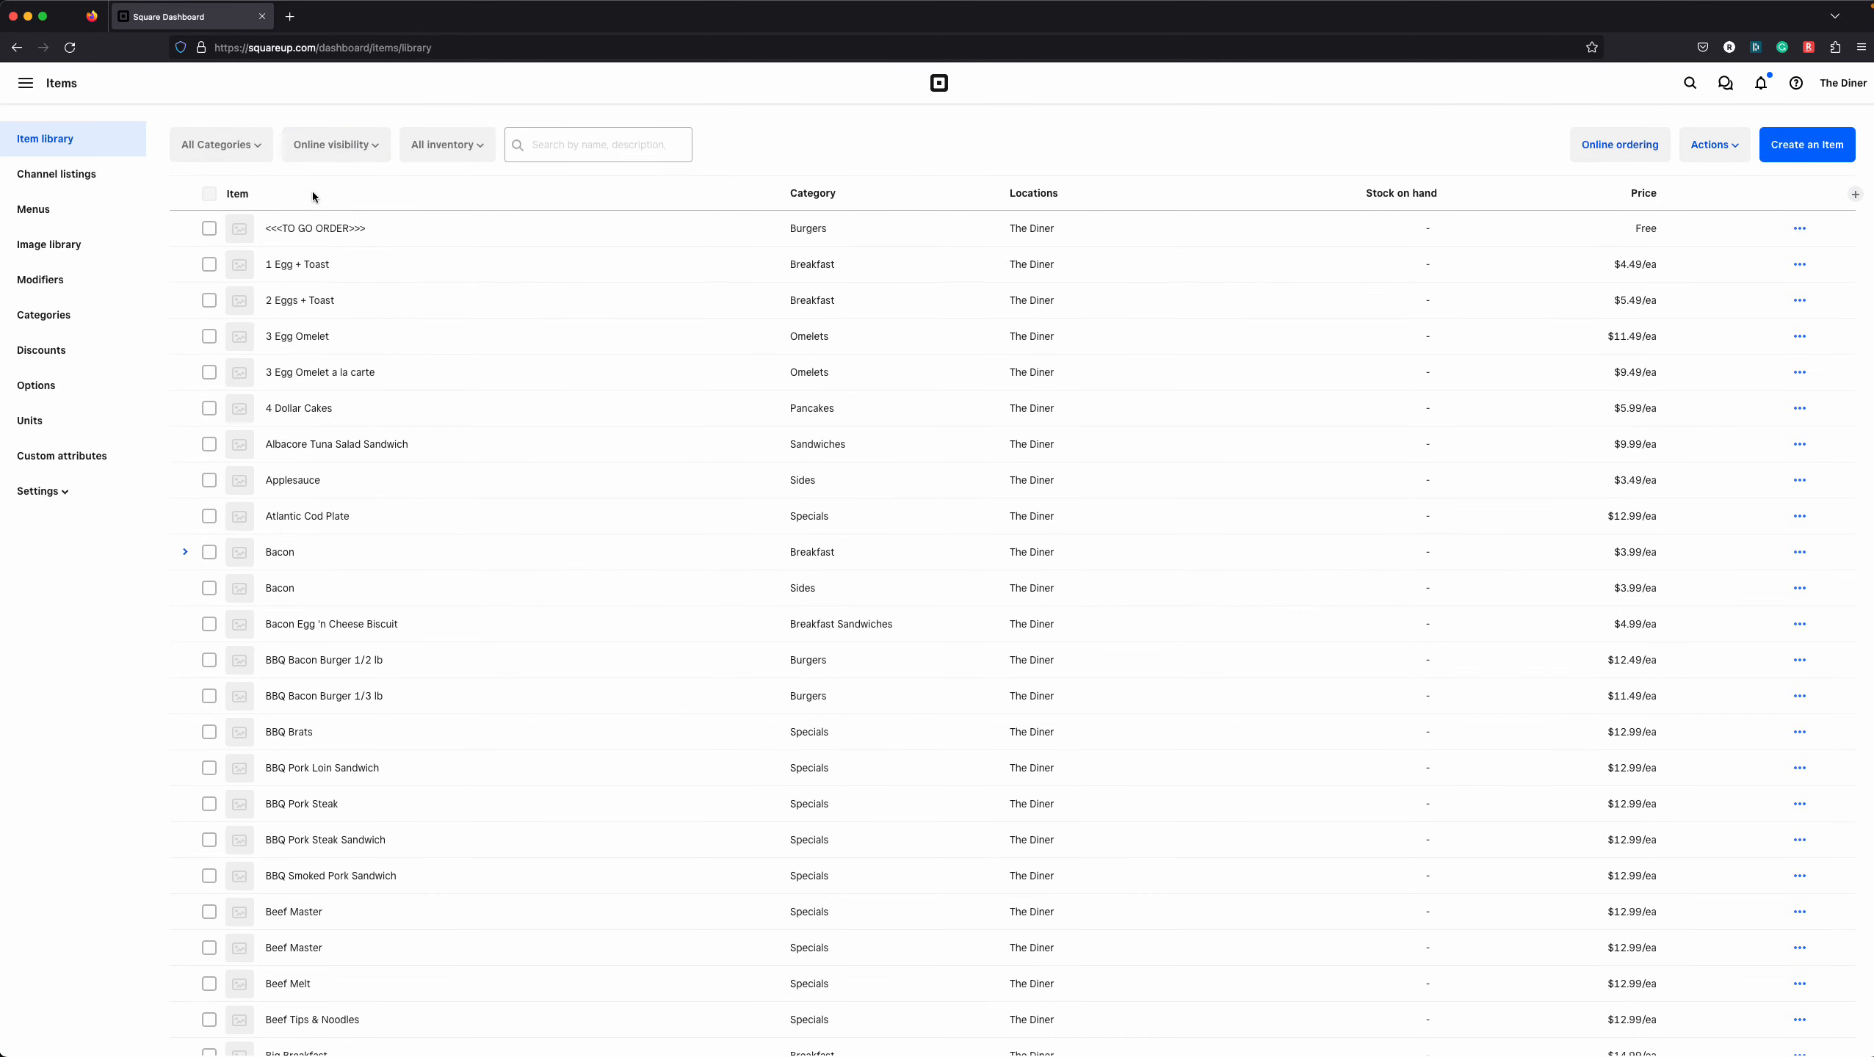
{"action": "scroll", "coordinate": [644, 466], "scroll_direction": "down", "scroll_amount": 7}
{"action": "scroll", "coordinate": [644, 467], "scroll_direction": "down", "scroll_amount": 15}
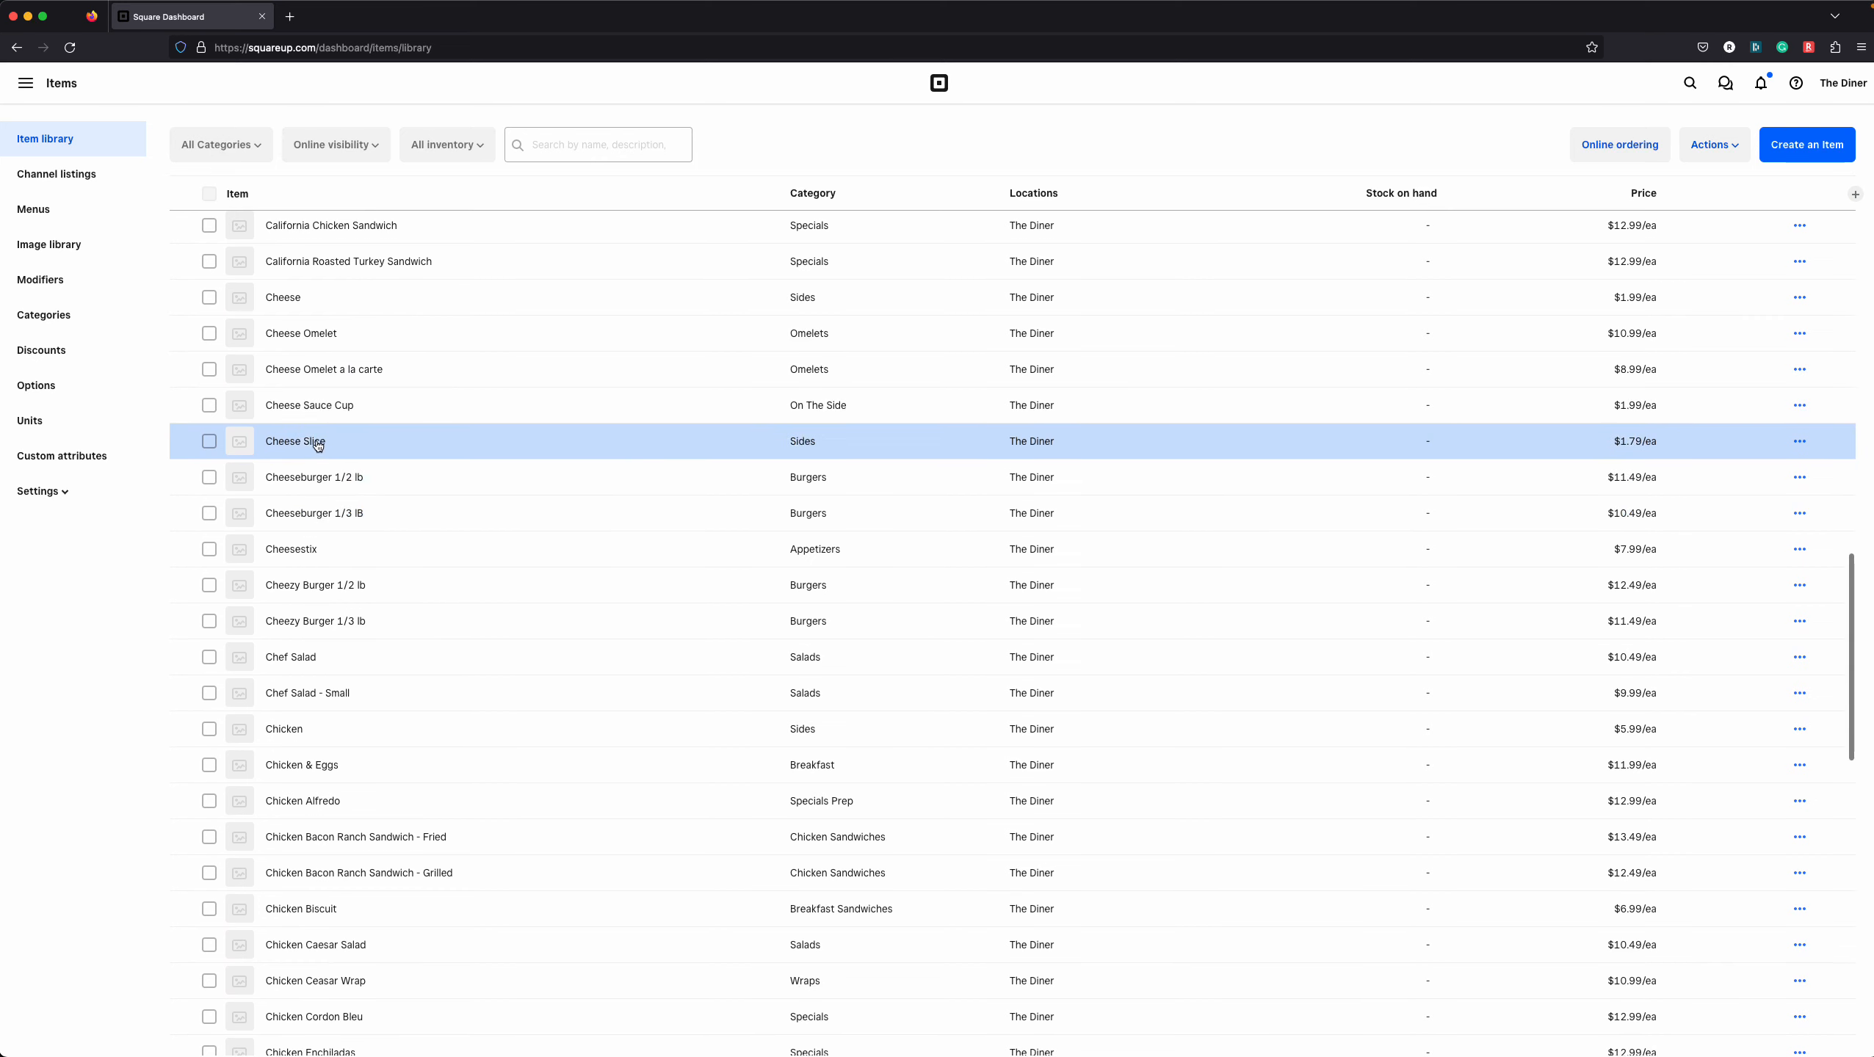
{"action": "scroll", "coordinate": [311, 444], "scroll_direction": "down", "scroll_amount": 3}
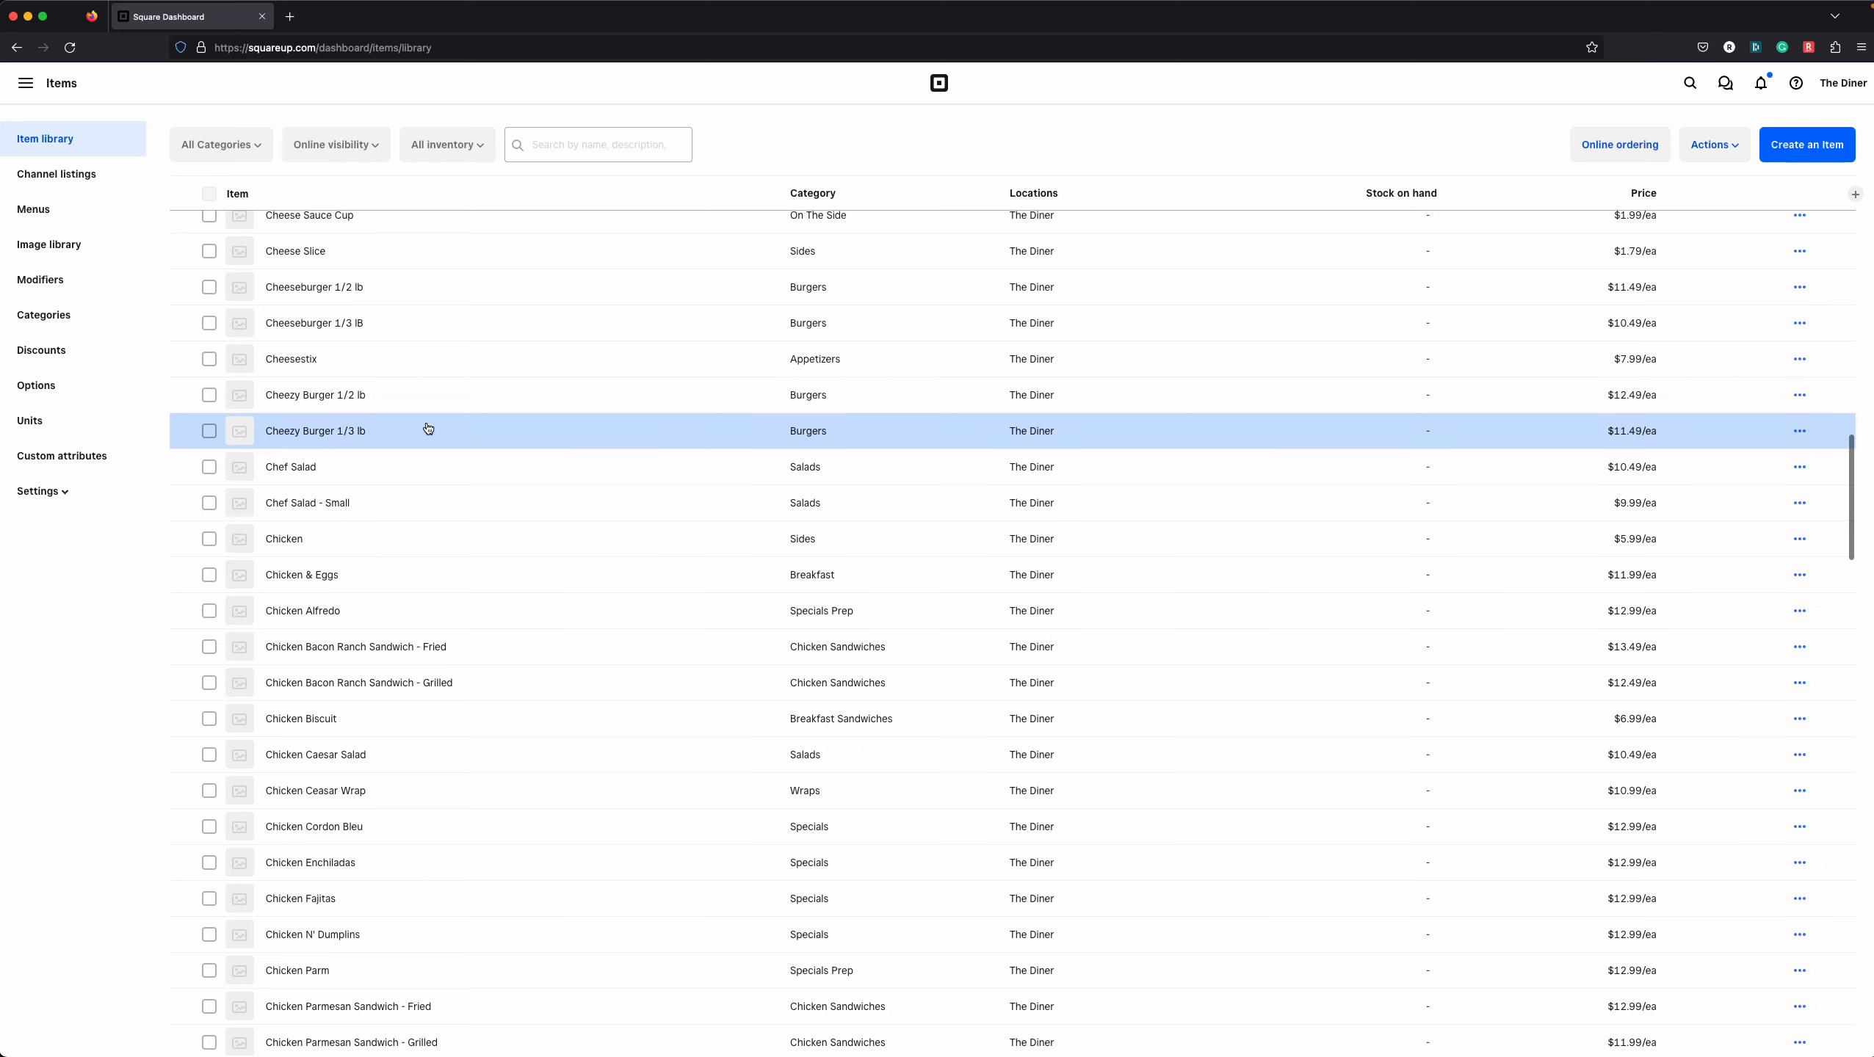
{"action": "scroll", "coordinate": [450, 426], "scroll_direction": "down", "scroll_amount": 5}
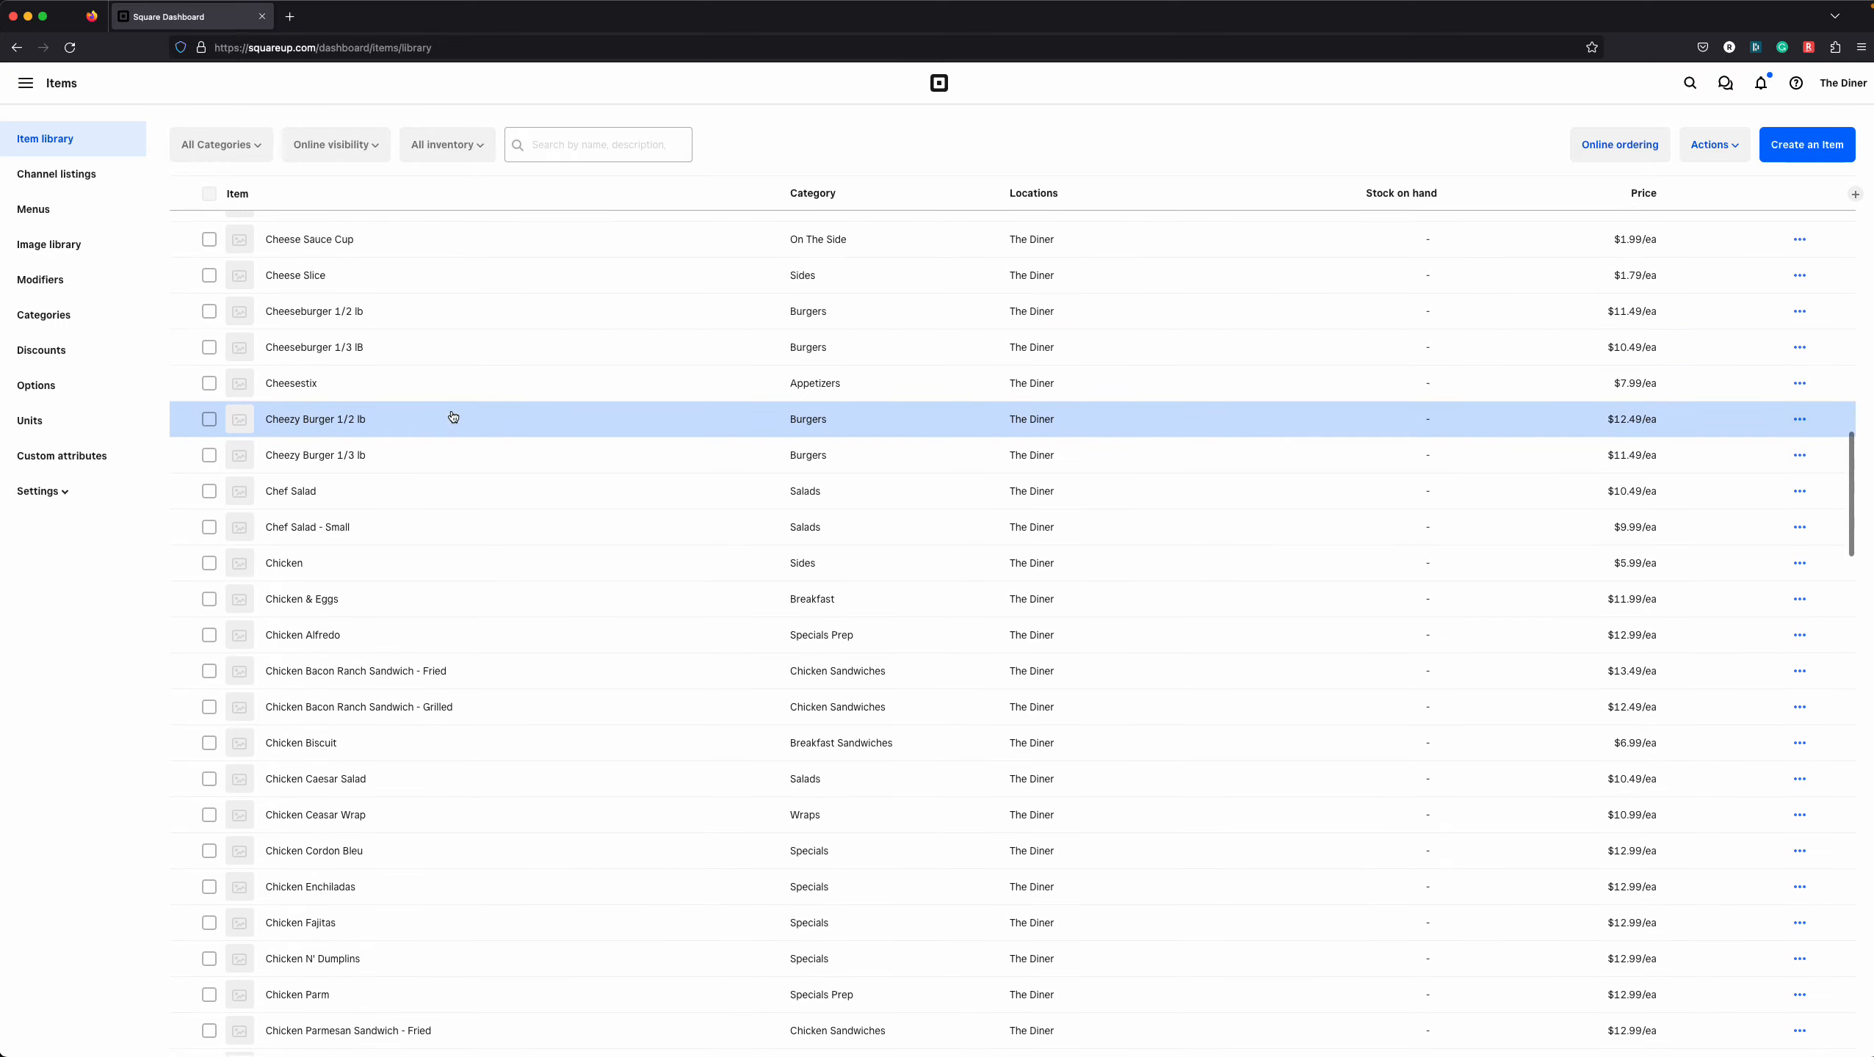
{"action": "scroll", "coordinate": [452, 415], "scroll_direction": "down", "scroll_amount": 20}
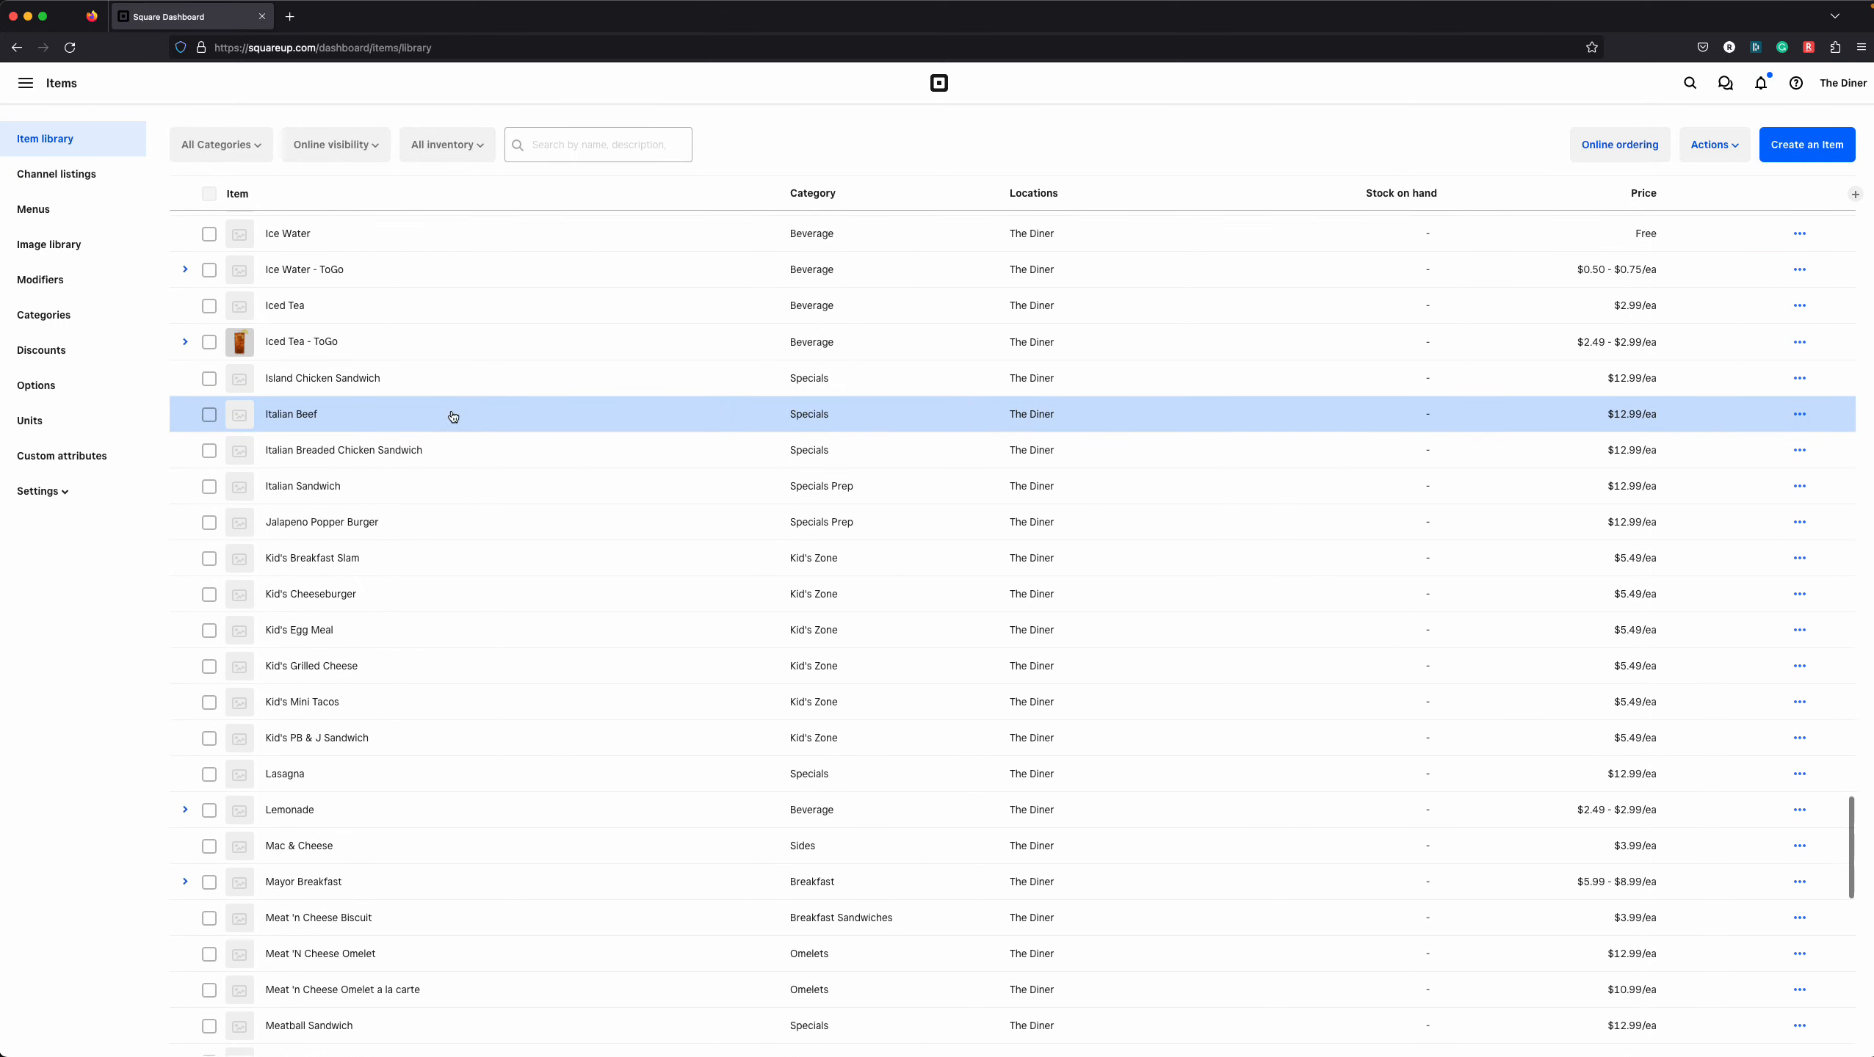
{"action": "scroll", "coordinate": [451, 410], "scroll_direction": "up", "scroll_amount": 20}
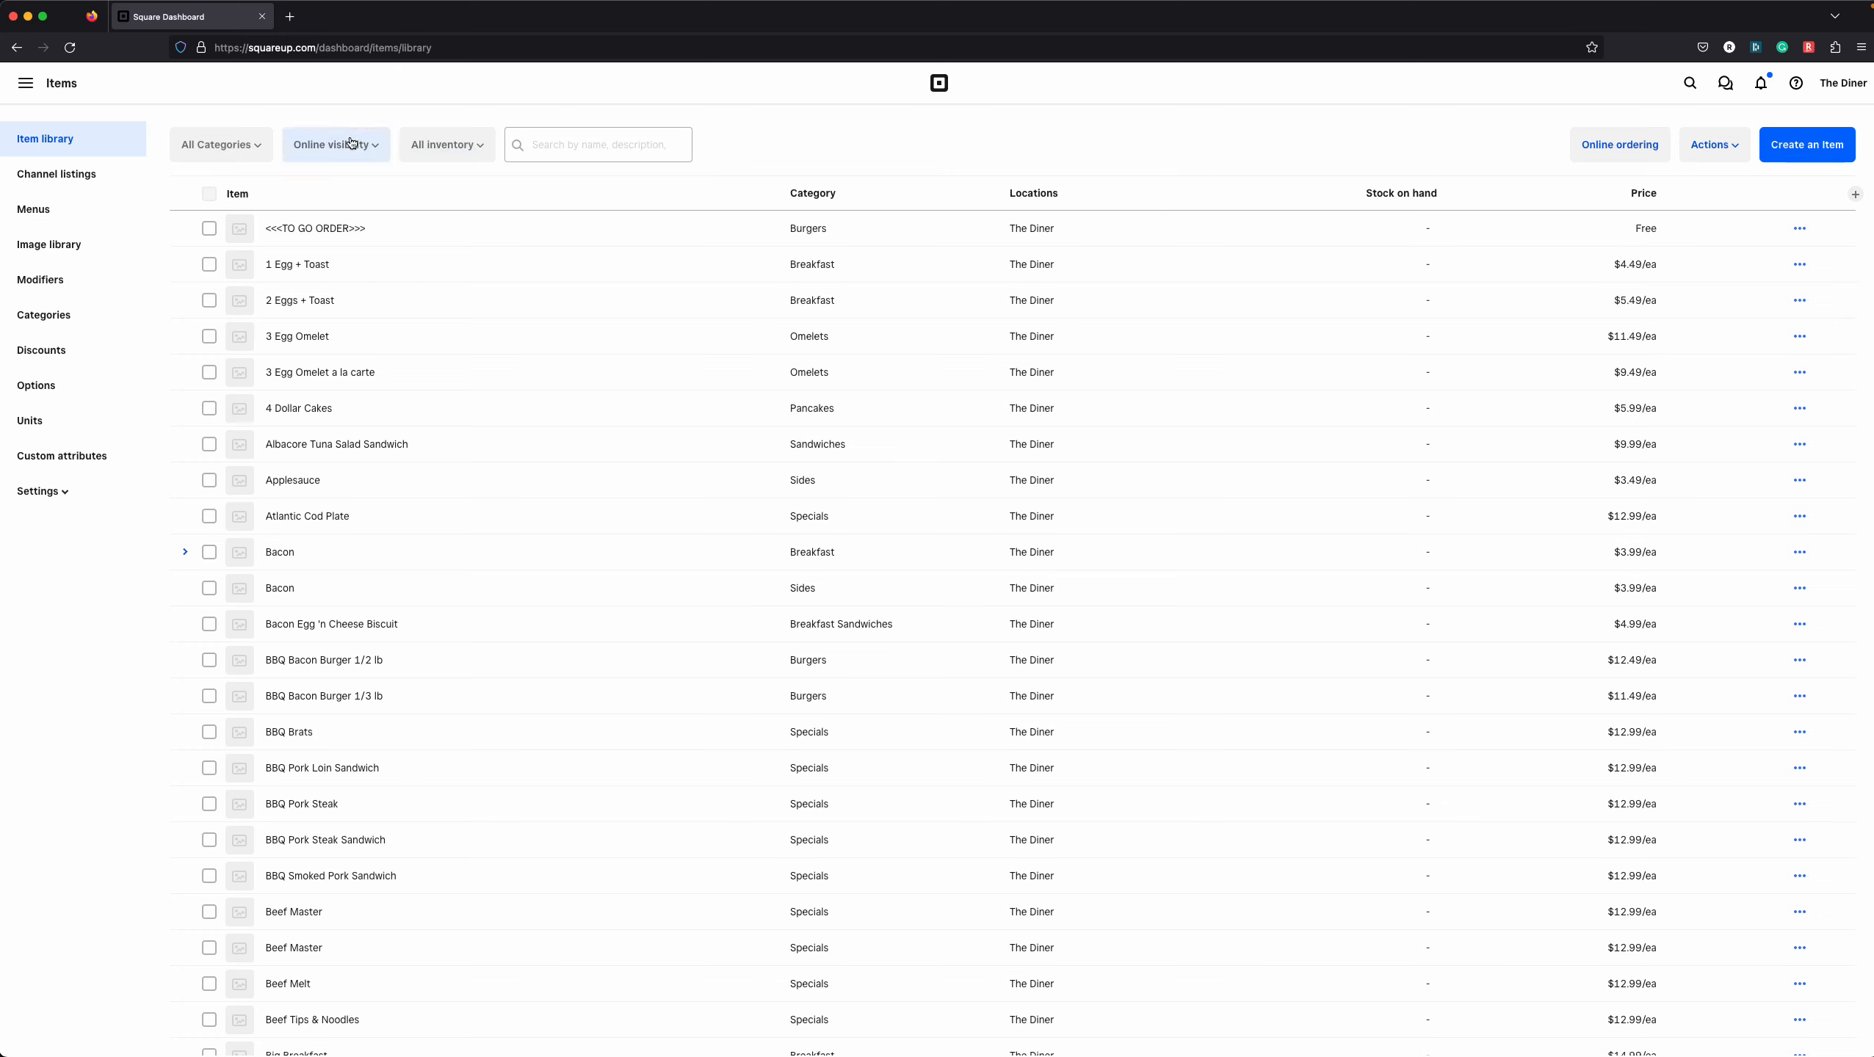
Look at the item library filtered by the Specials category, and at the Specials Prep category for comparison
{"action": "left_click", "coordinate": [221, 145]}
{"action": "scroll", "coordinate": [226, 323], "scroll_direction": "down", "scroll_amount": 10}
{"action": "scroll", "coordinate": [224, 329], "scroll_direction": "down", "scroll_amount": 4}
{"action": "left_click", "coordinate": [193, 353]}
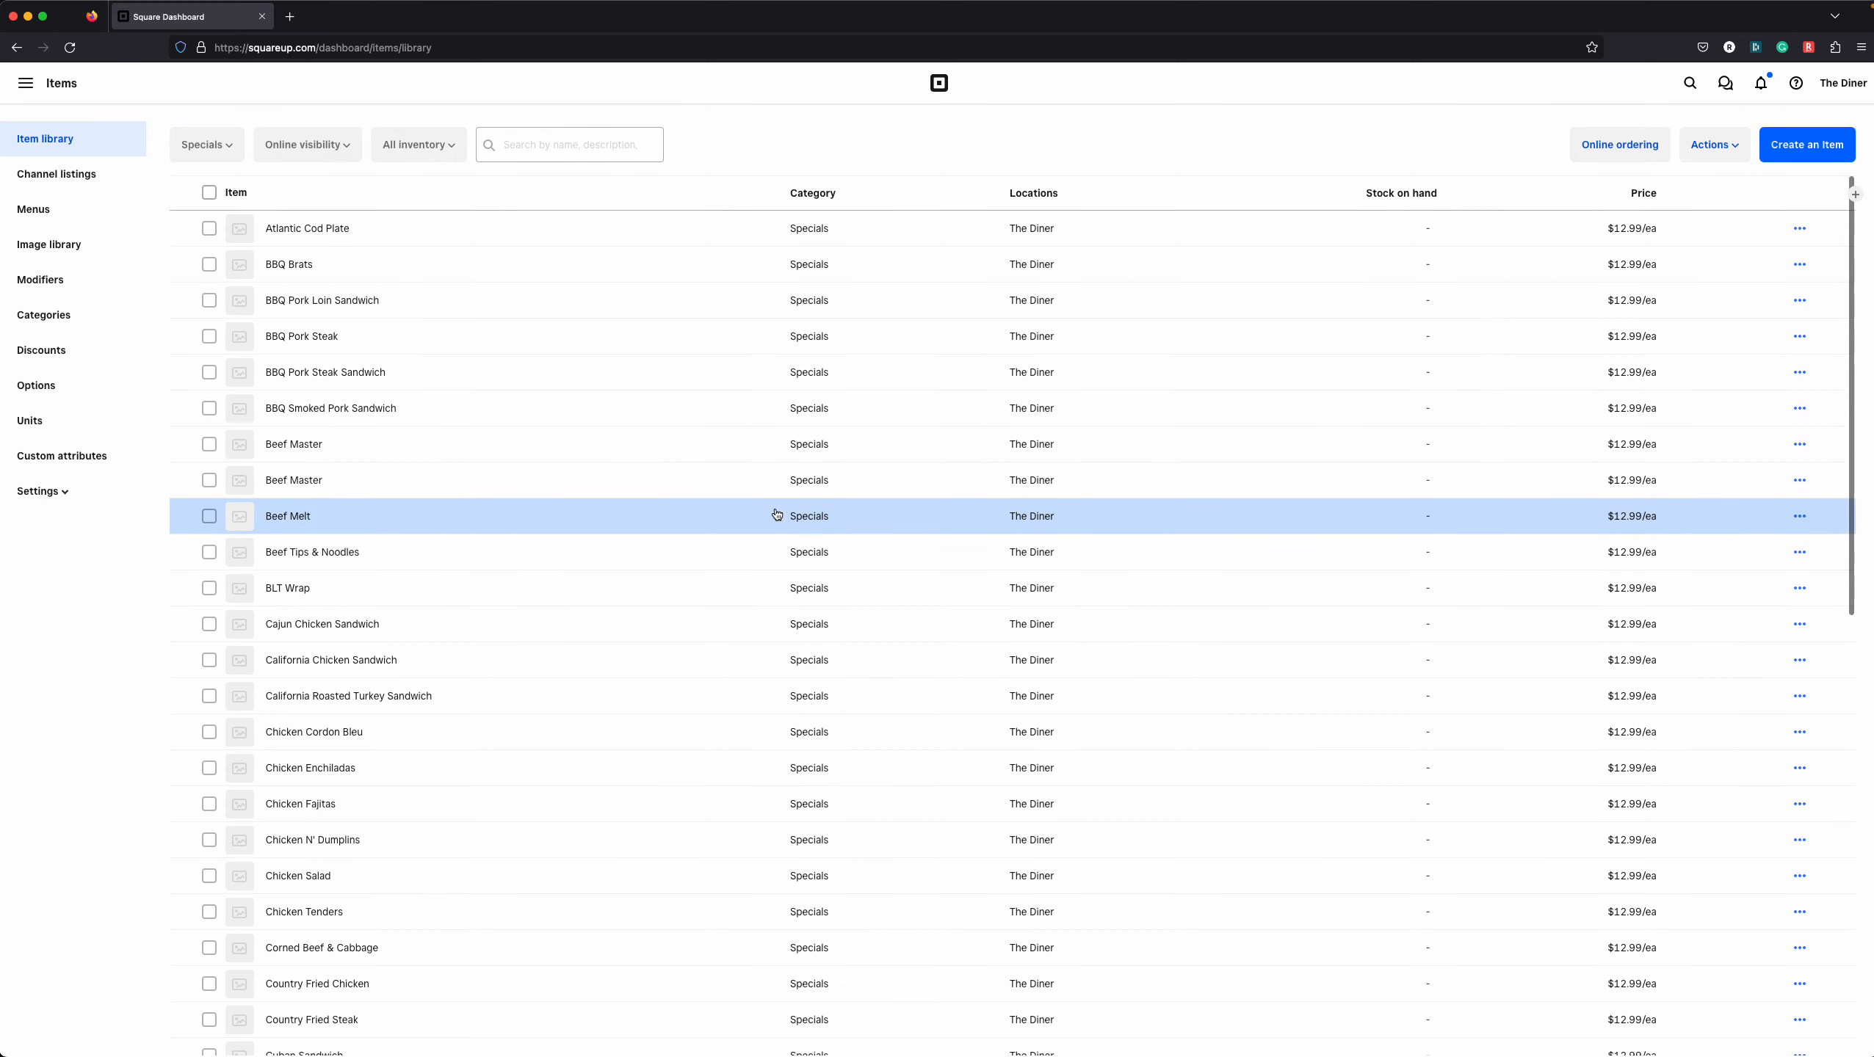
{"action": "left_click", "coordinate": [202, 147]}
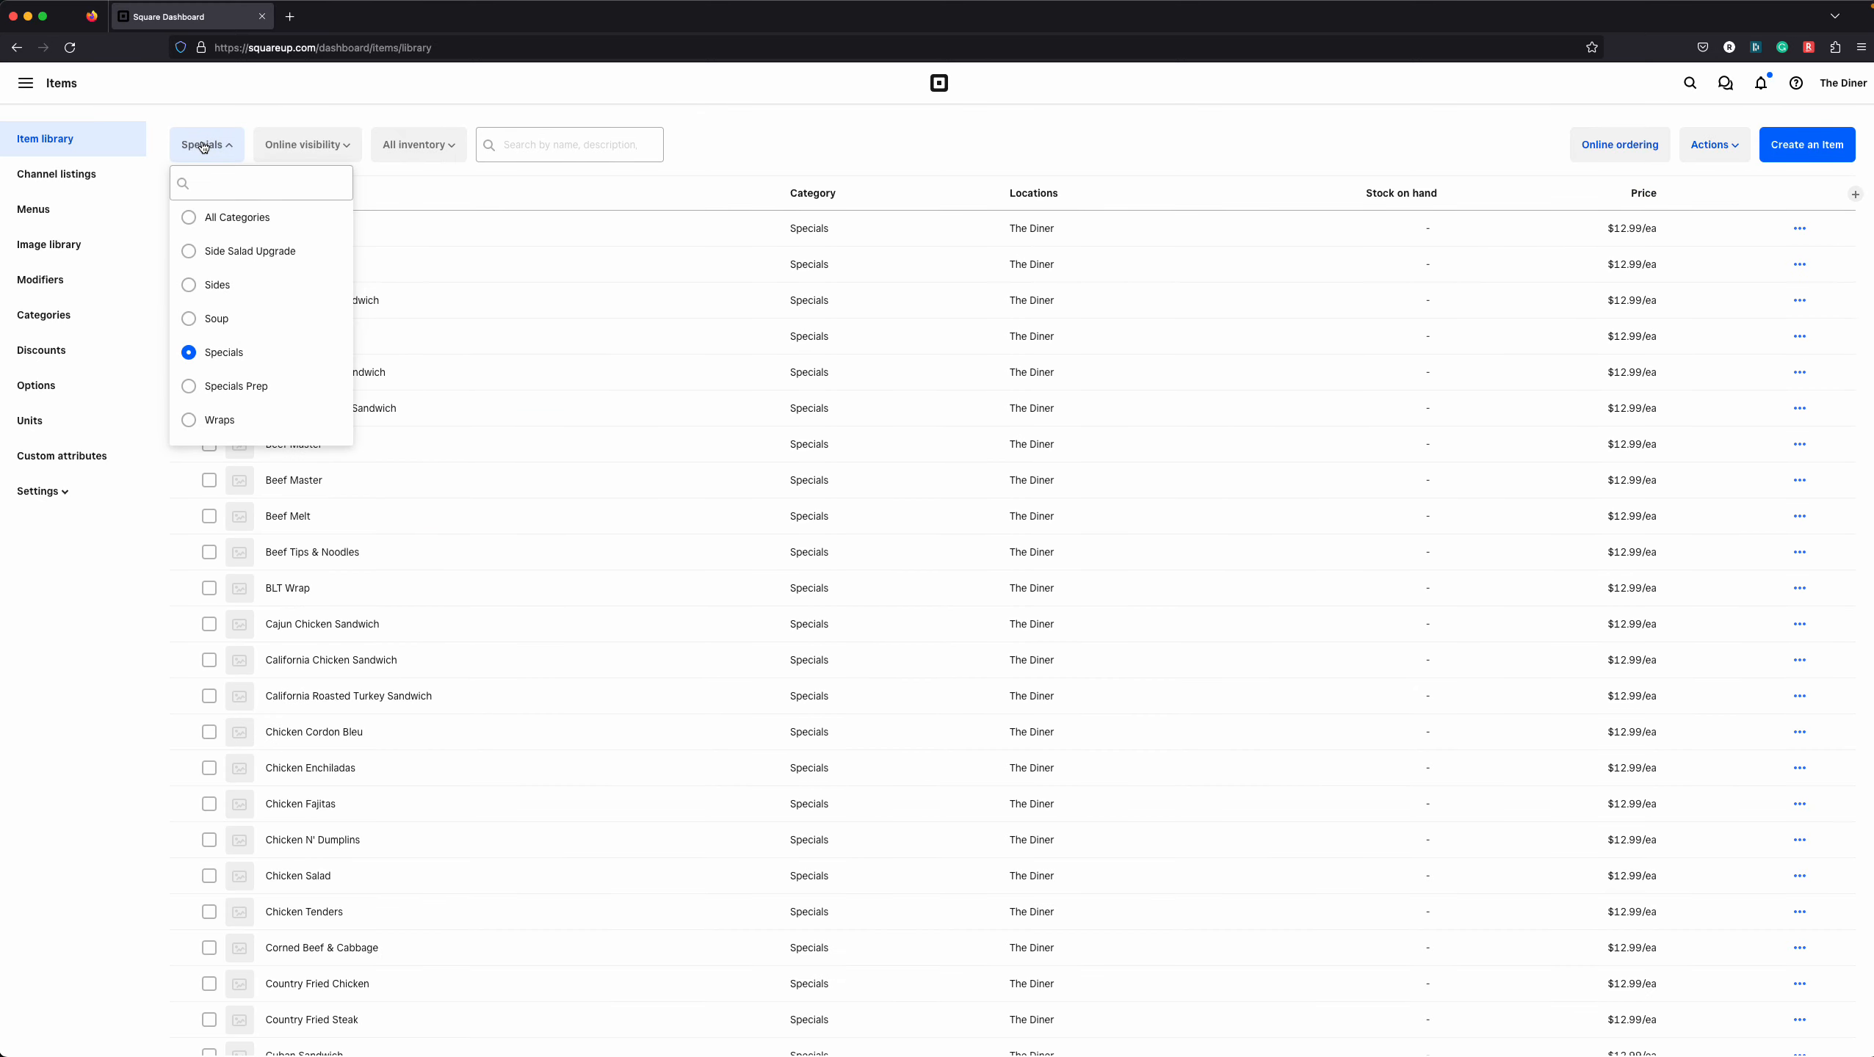
{"action": "left_click", "coordinate": [189, 387]}
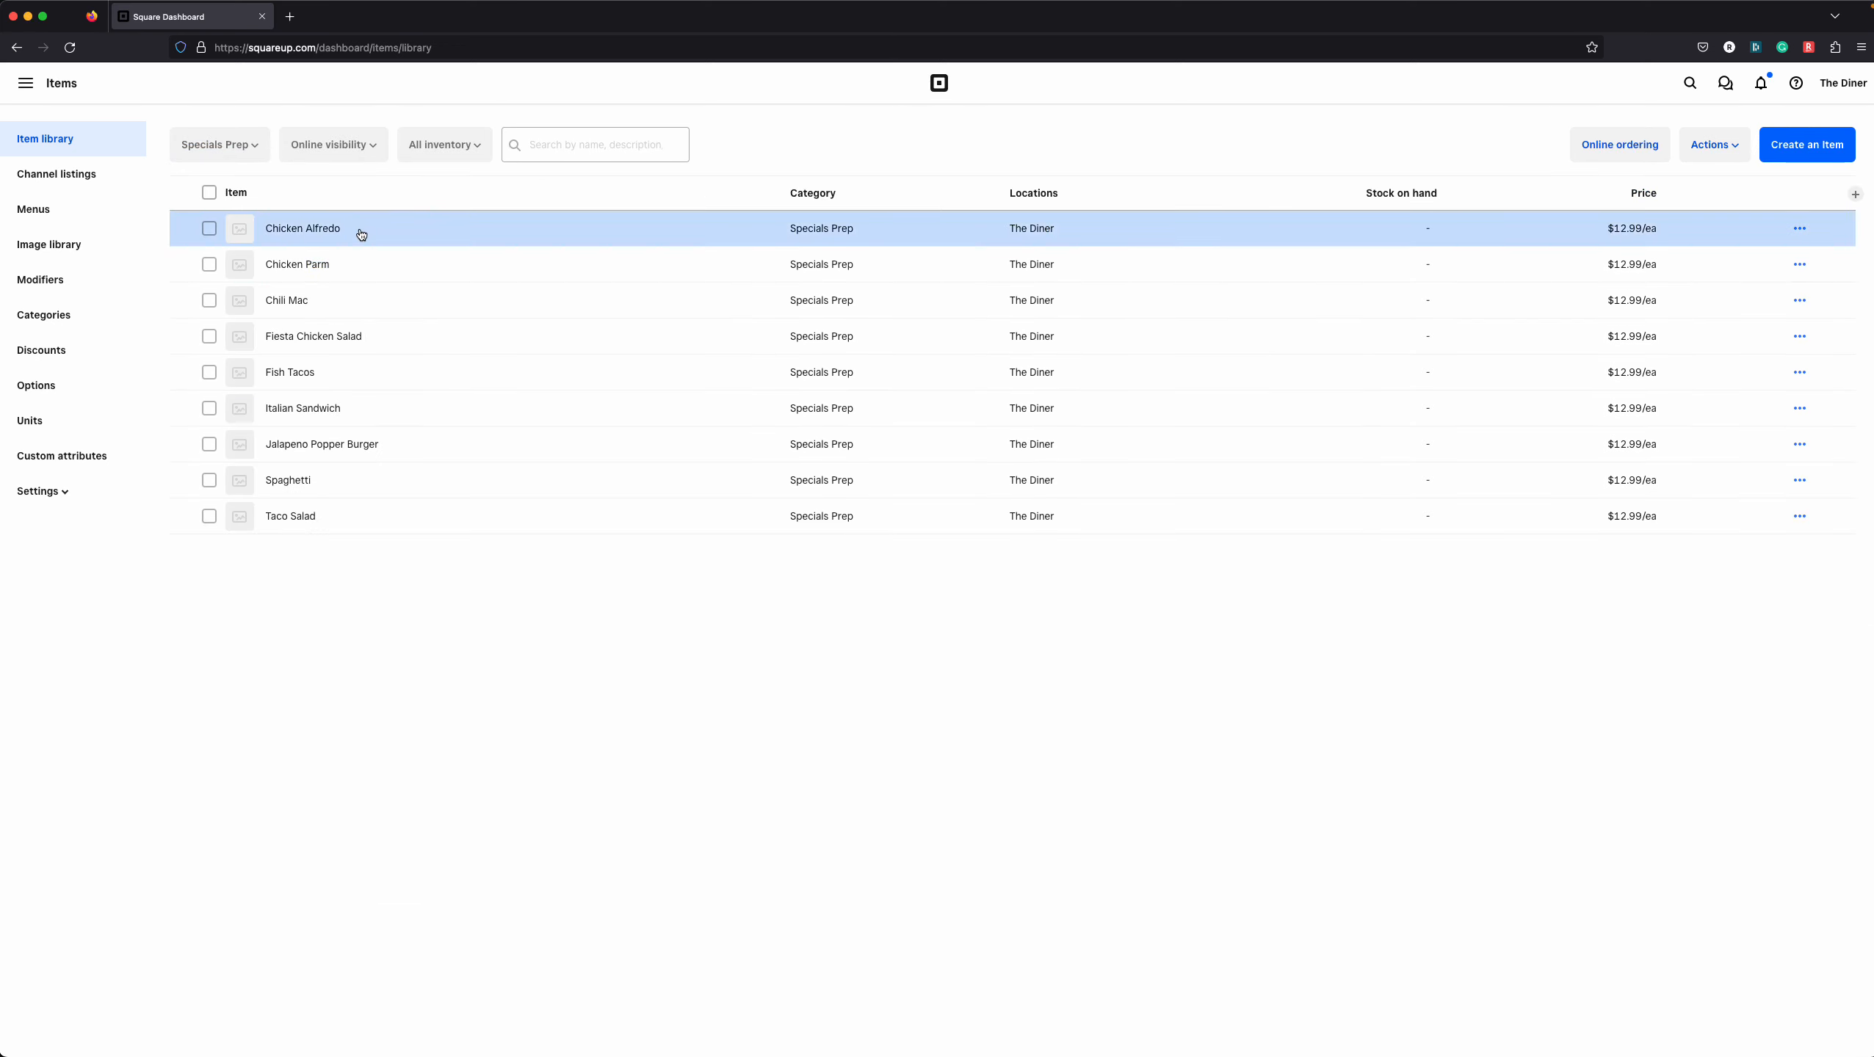
Filter the item library by Specials and open the BBQ Pork Steak item for editing
{"action": "left_click", "coordinate": [221, 142]}
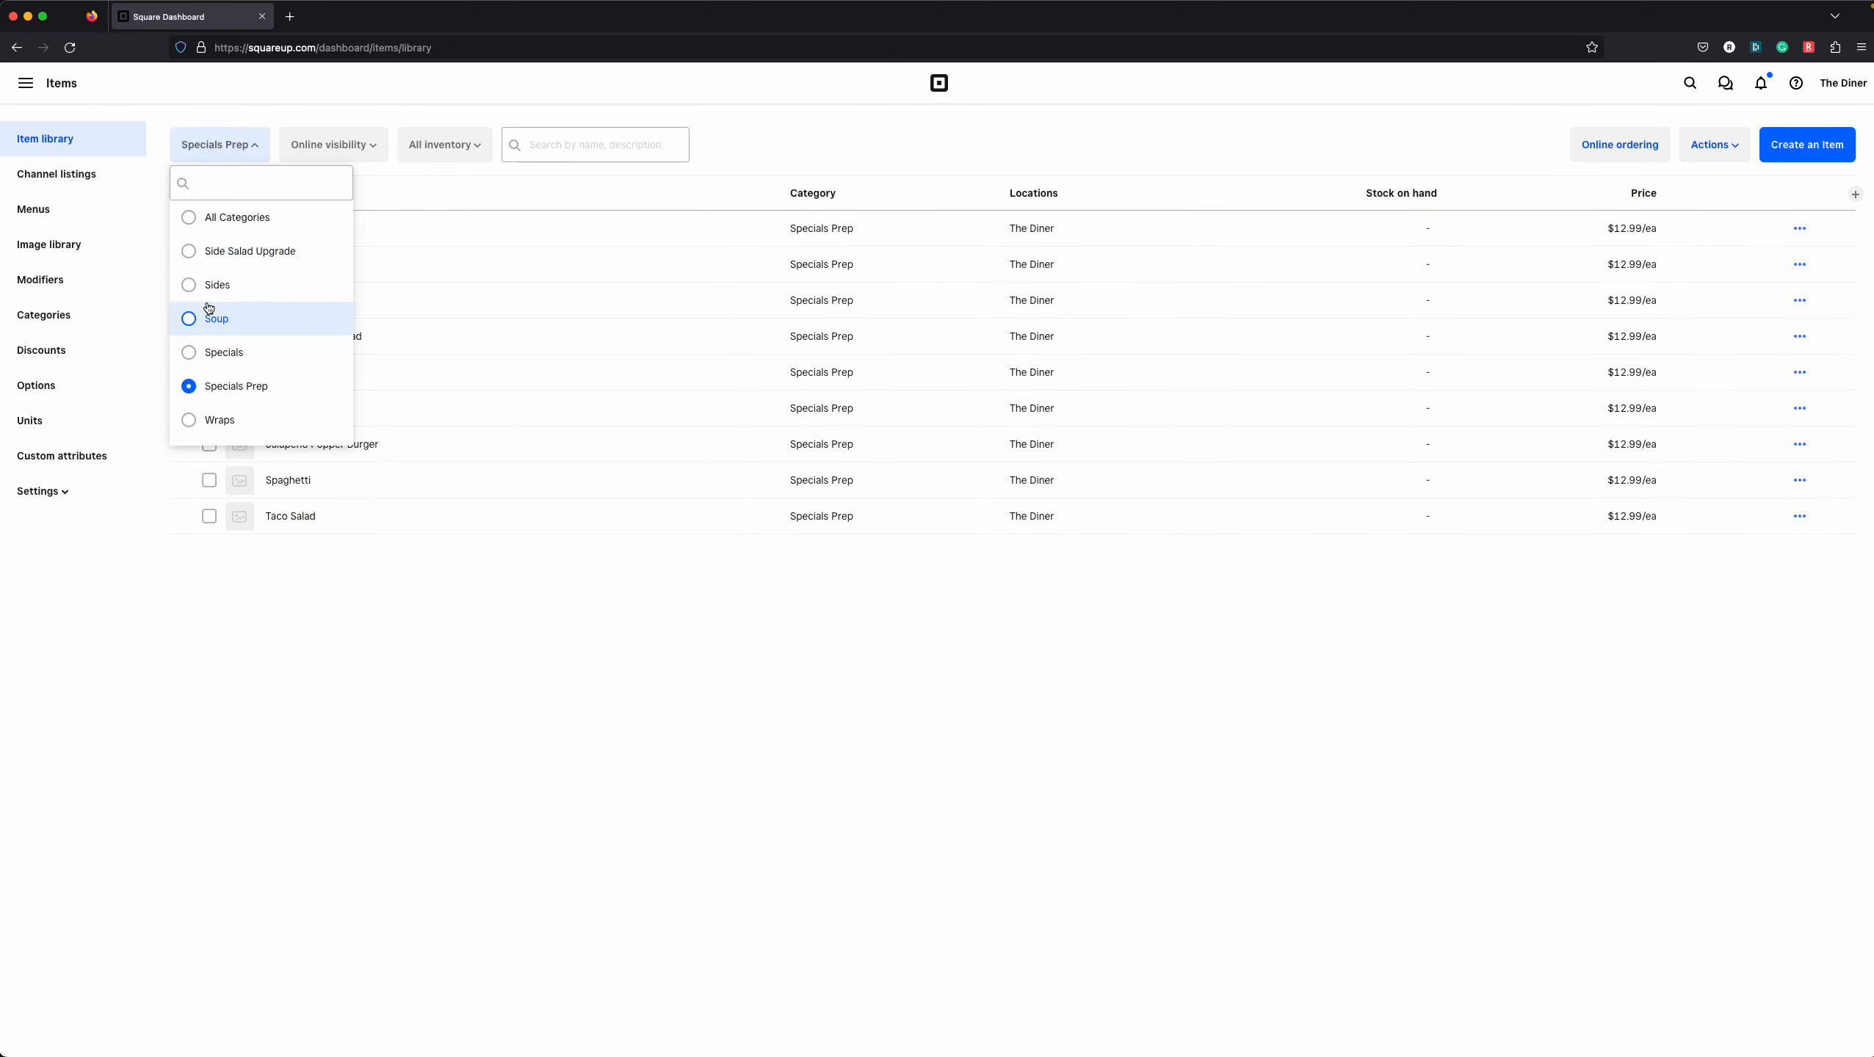
{"action": "left_click", "coordinate": [197, 352]}
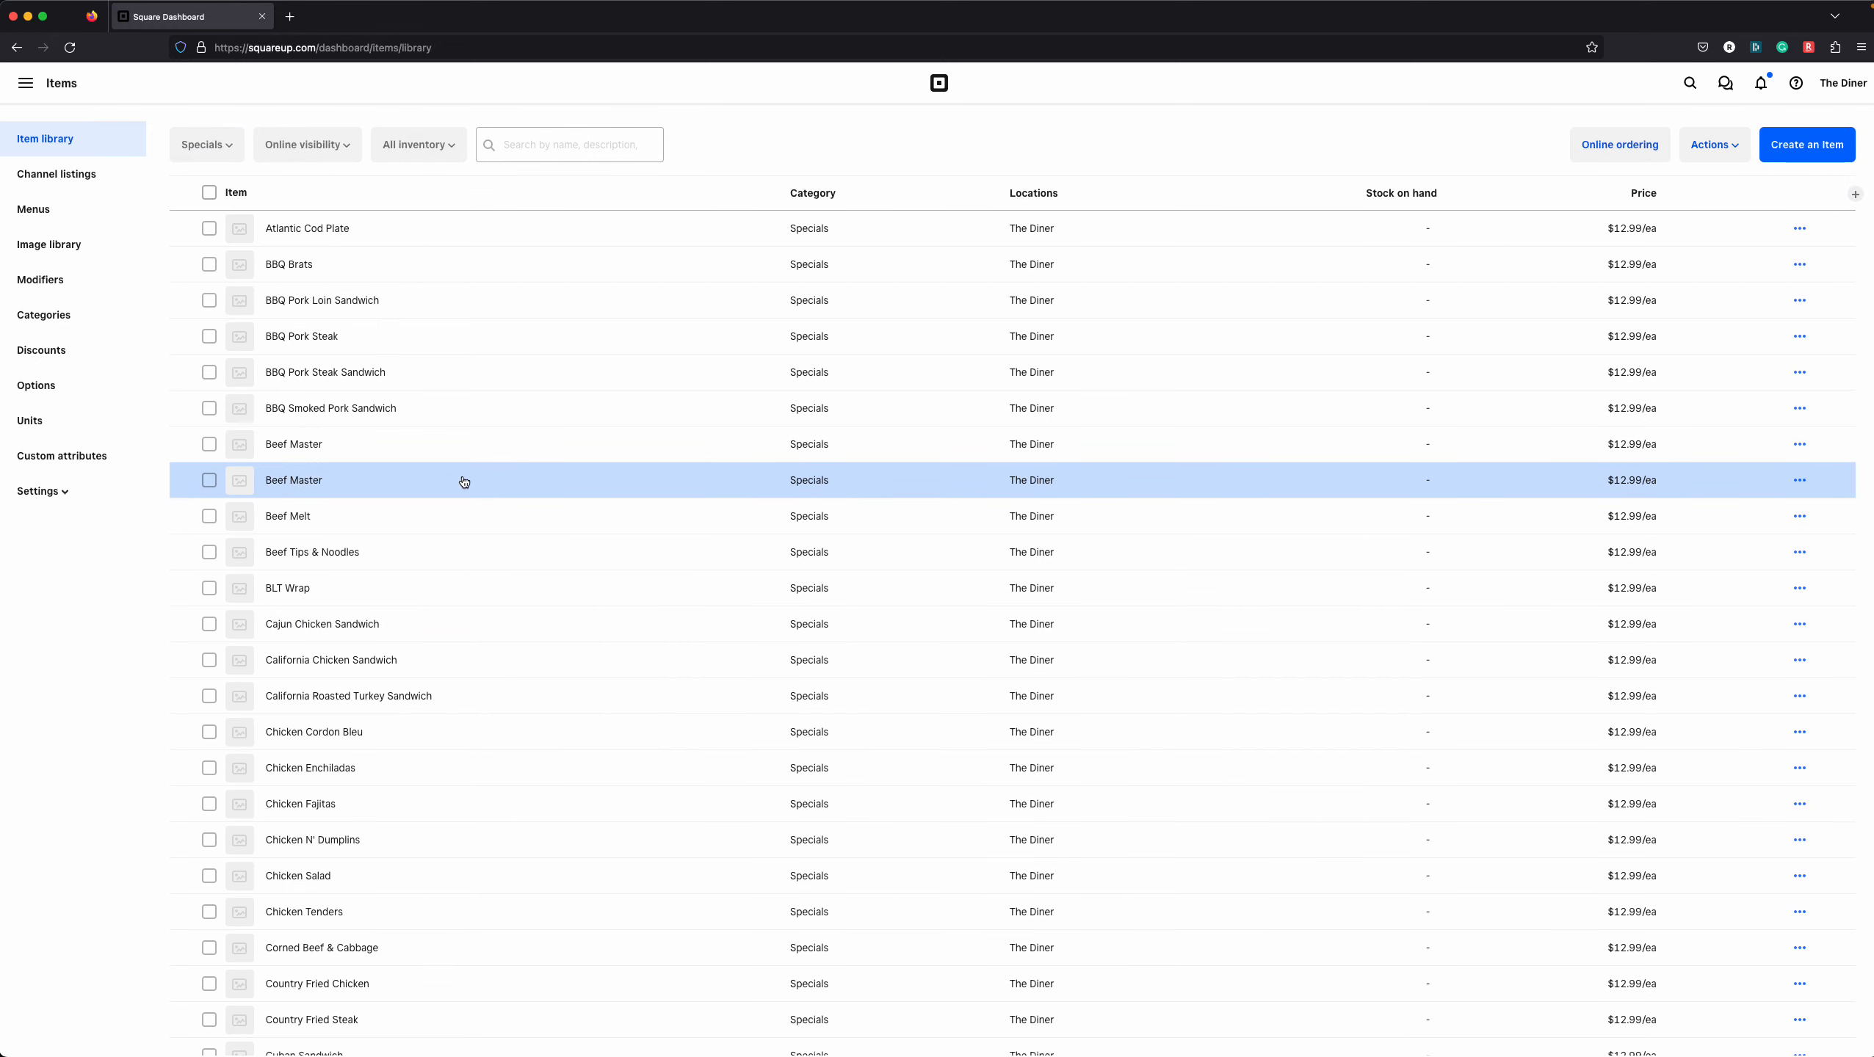
{"action": "left_click", "coordinate": [451, 336]}
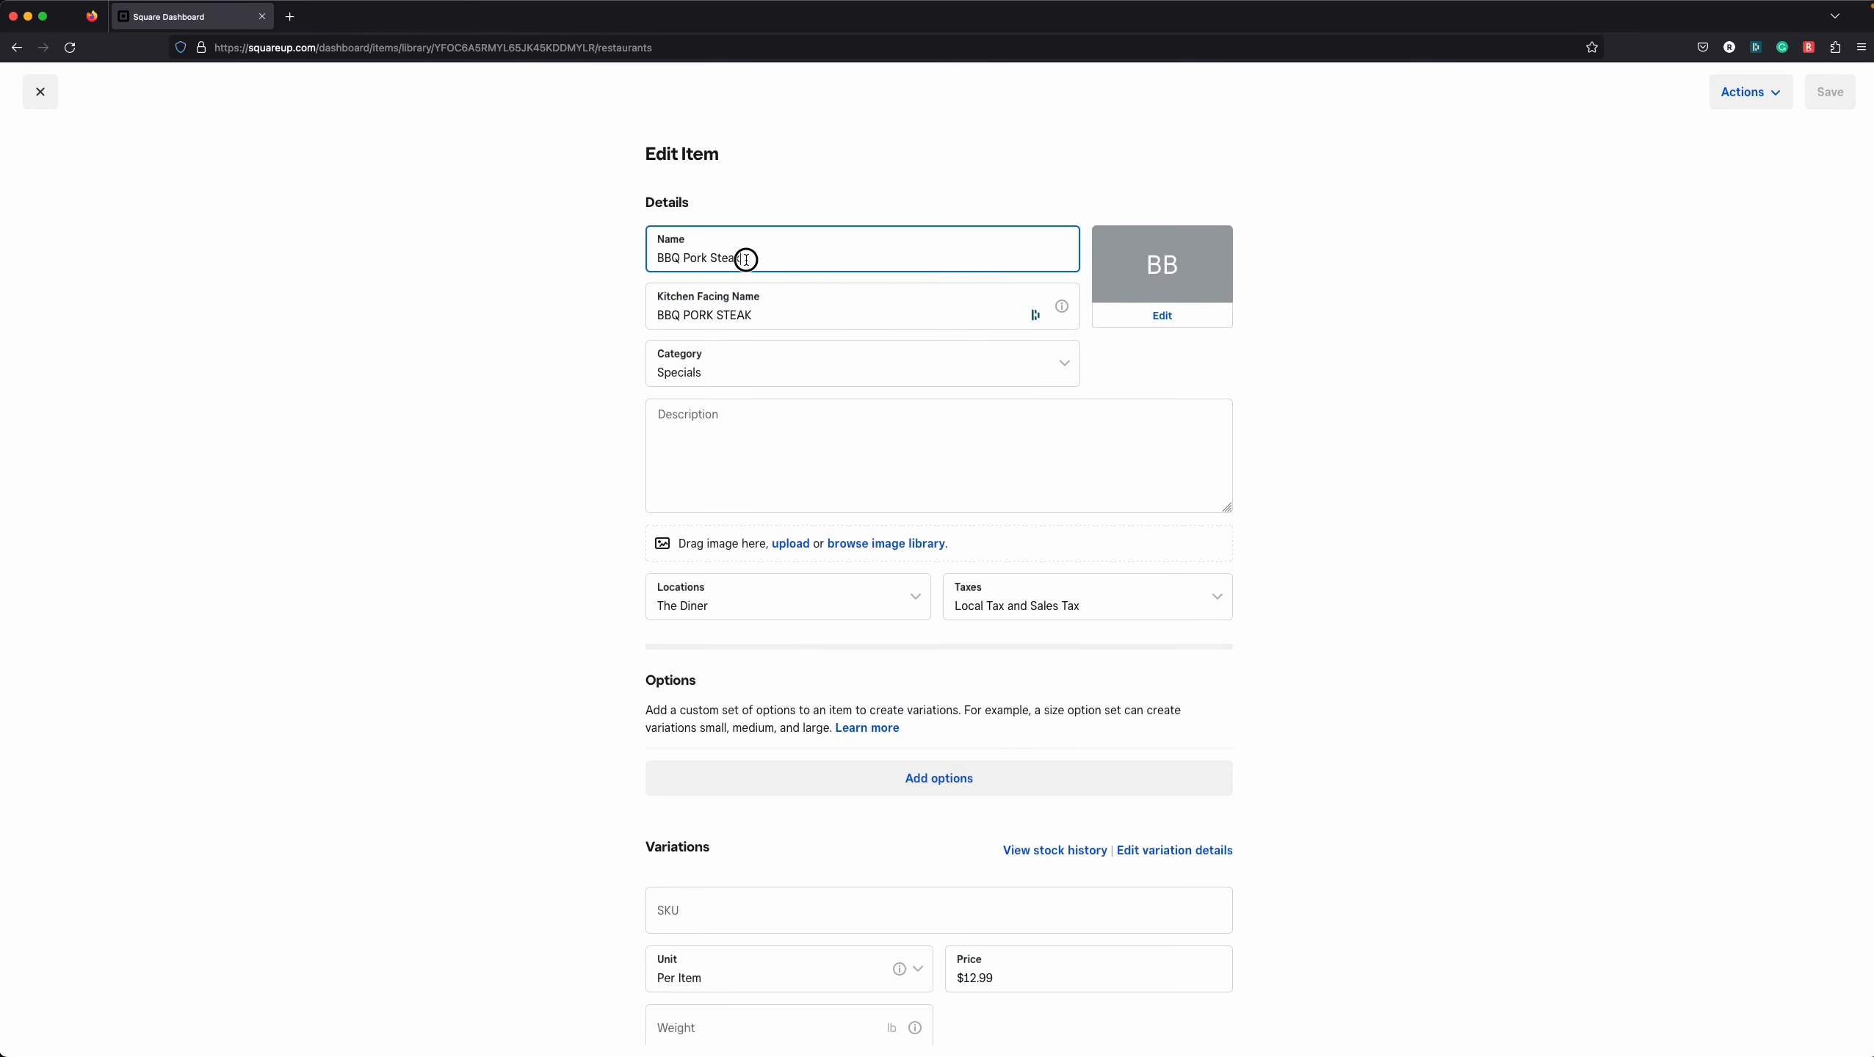
Examine the Name and Kitchen Facing Name of the BBQ Pork Steak item
{"action": "left_click_drag", "start_coordinate": [749, 255], "coordinate": [585, 259]}
{"action": "left_click", "coordinate": [620, 256]}
{"action": "left_click_drag", "start_coordinate": [743, 253], "coordinate": [594, 260]}
{"action": "left_click", "coordinate": [748, 259]}
{"action": "scroll", "coordinate": [588, 320], "scroll_direction": "down", "scroll_amount": 3}
{"action": "scroll", "coordinate": [652, 238], "scroll_direction": "up", "scroll_amount": 2}
{"action": "left_click_drag", "start_coordinate": [784, 276], "coordinate": [574, 285]}
{"action": "left_click", "coordinate": [574, 286]}
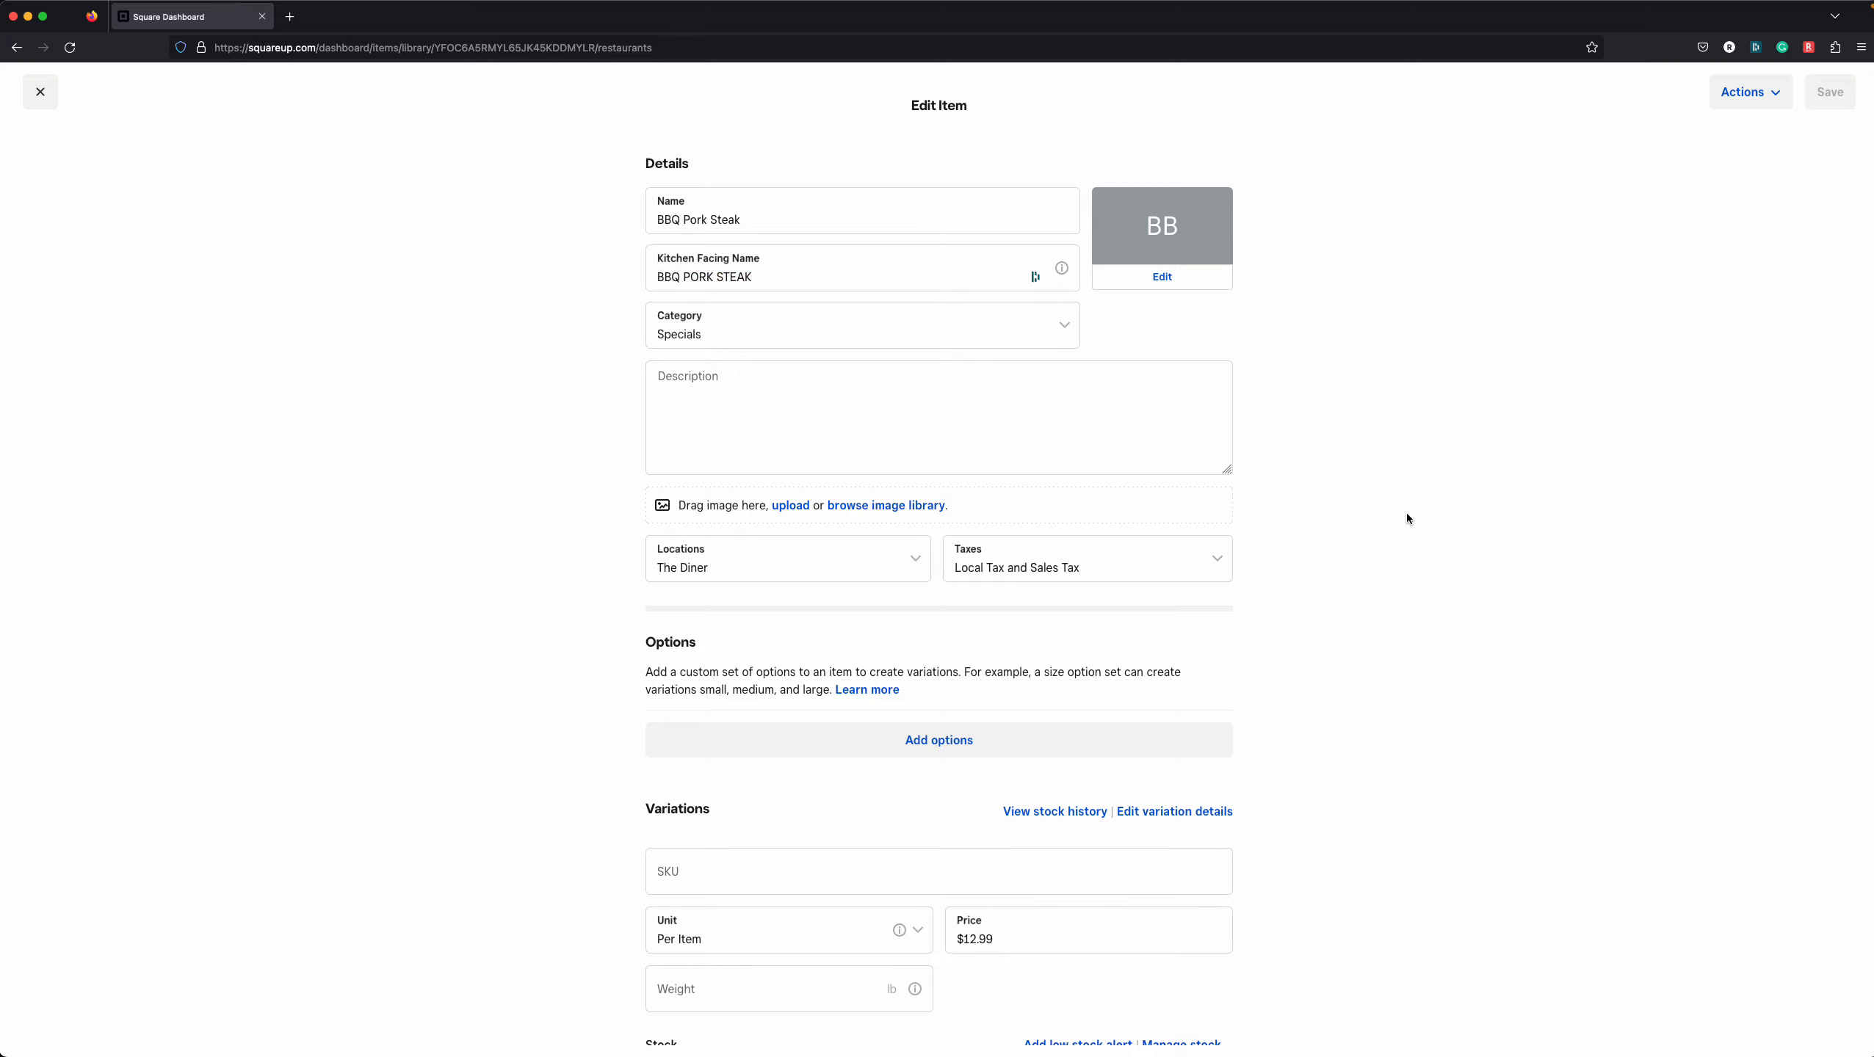
Choose Specials from the available categories as the item's category
{"action": "left_click", "coordinate": [710, 339]}
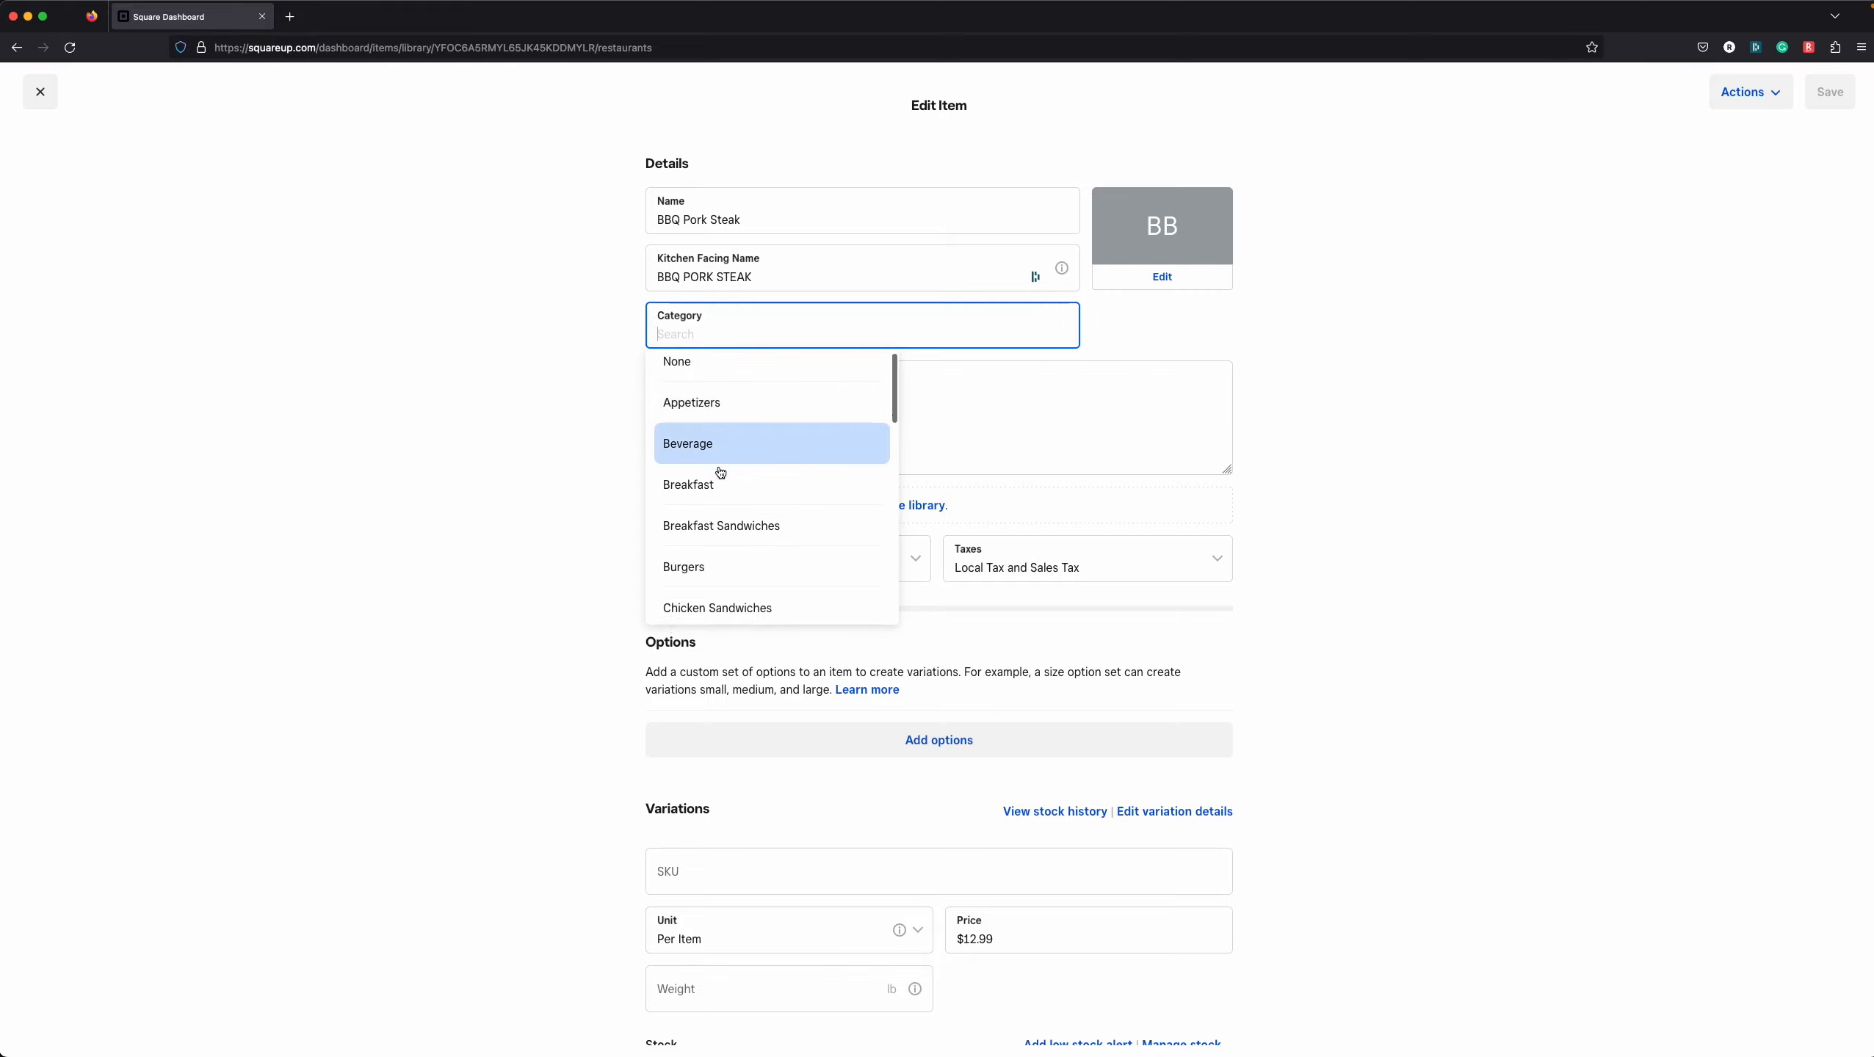
{"action": "scroll", "coordinate": [720, 469], "scroll_direction": "down", "scroll_amount": 15}
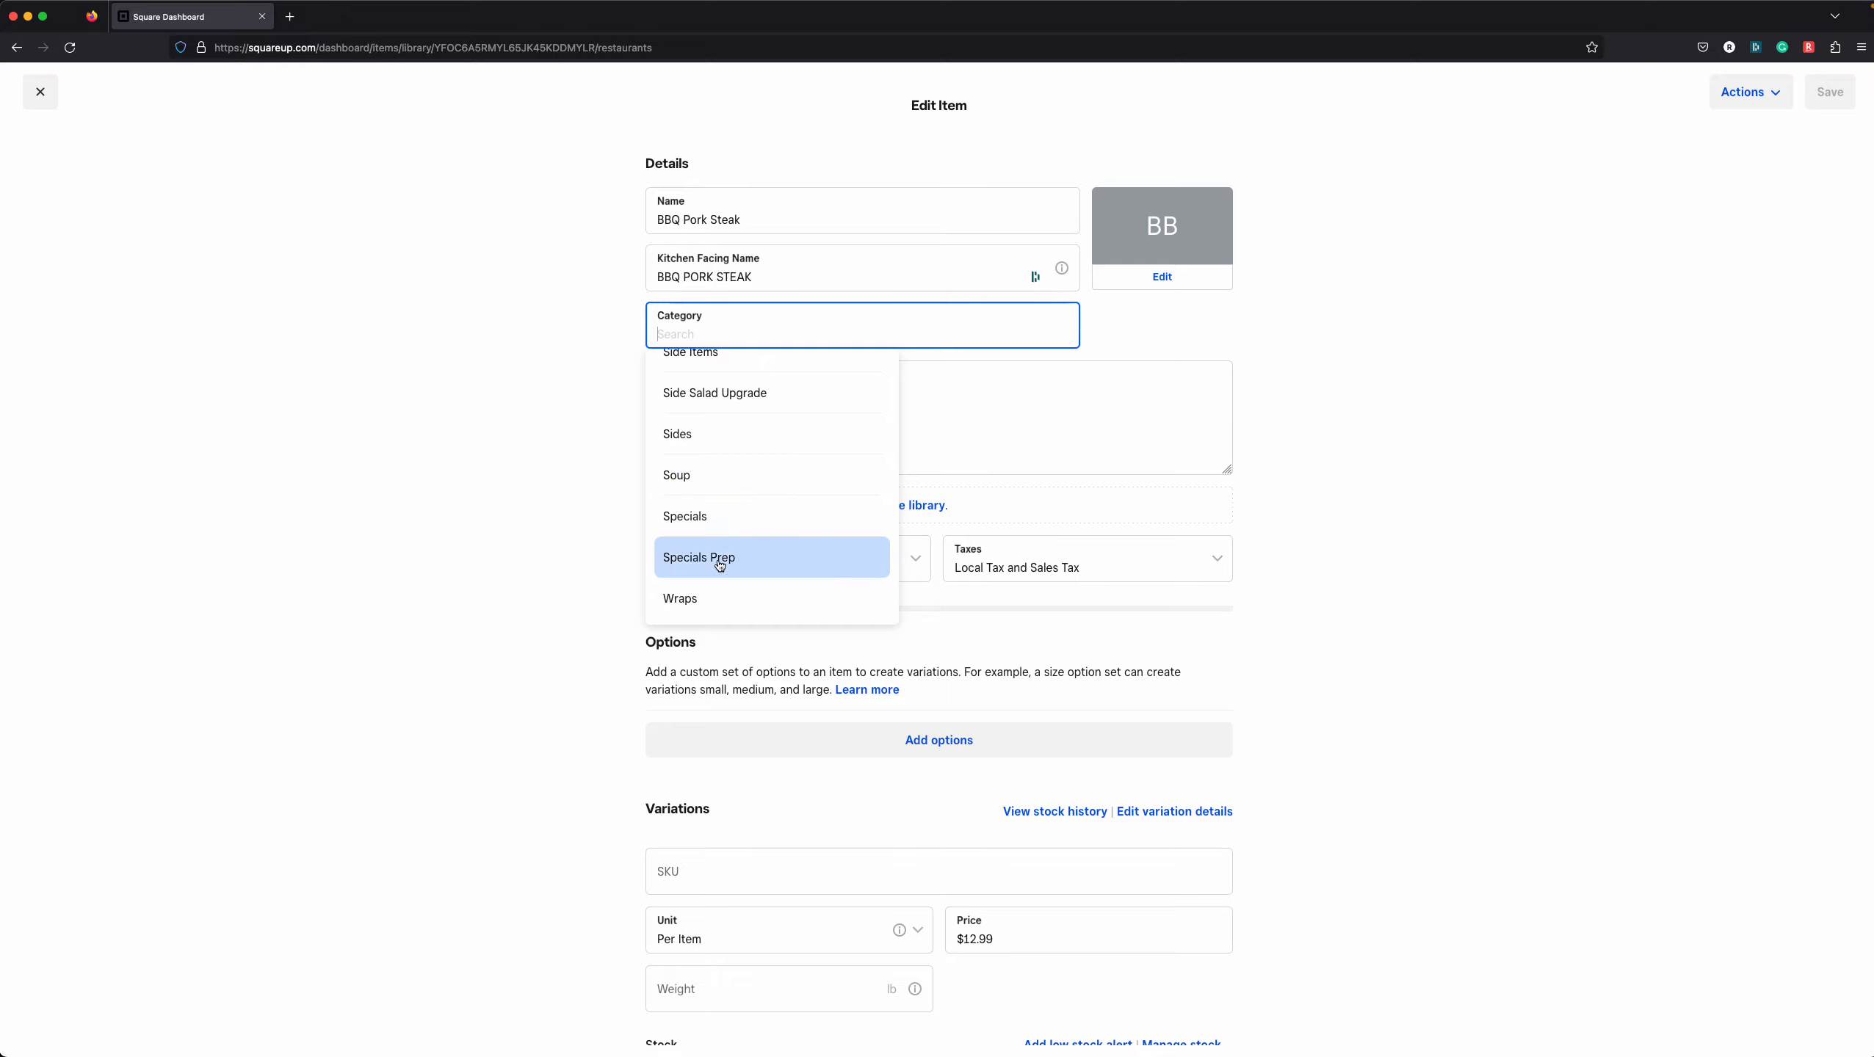
{"action": "left_click", "coordinate": [712, 523]}
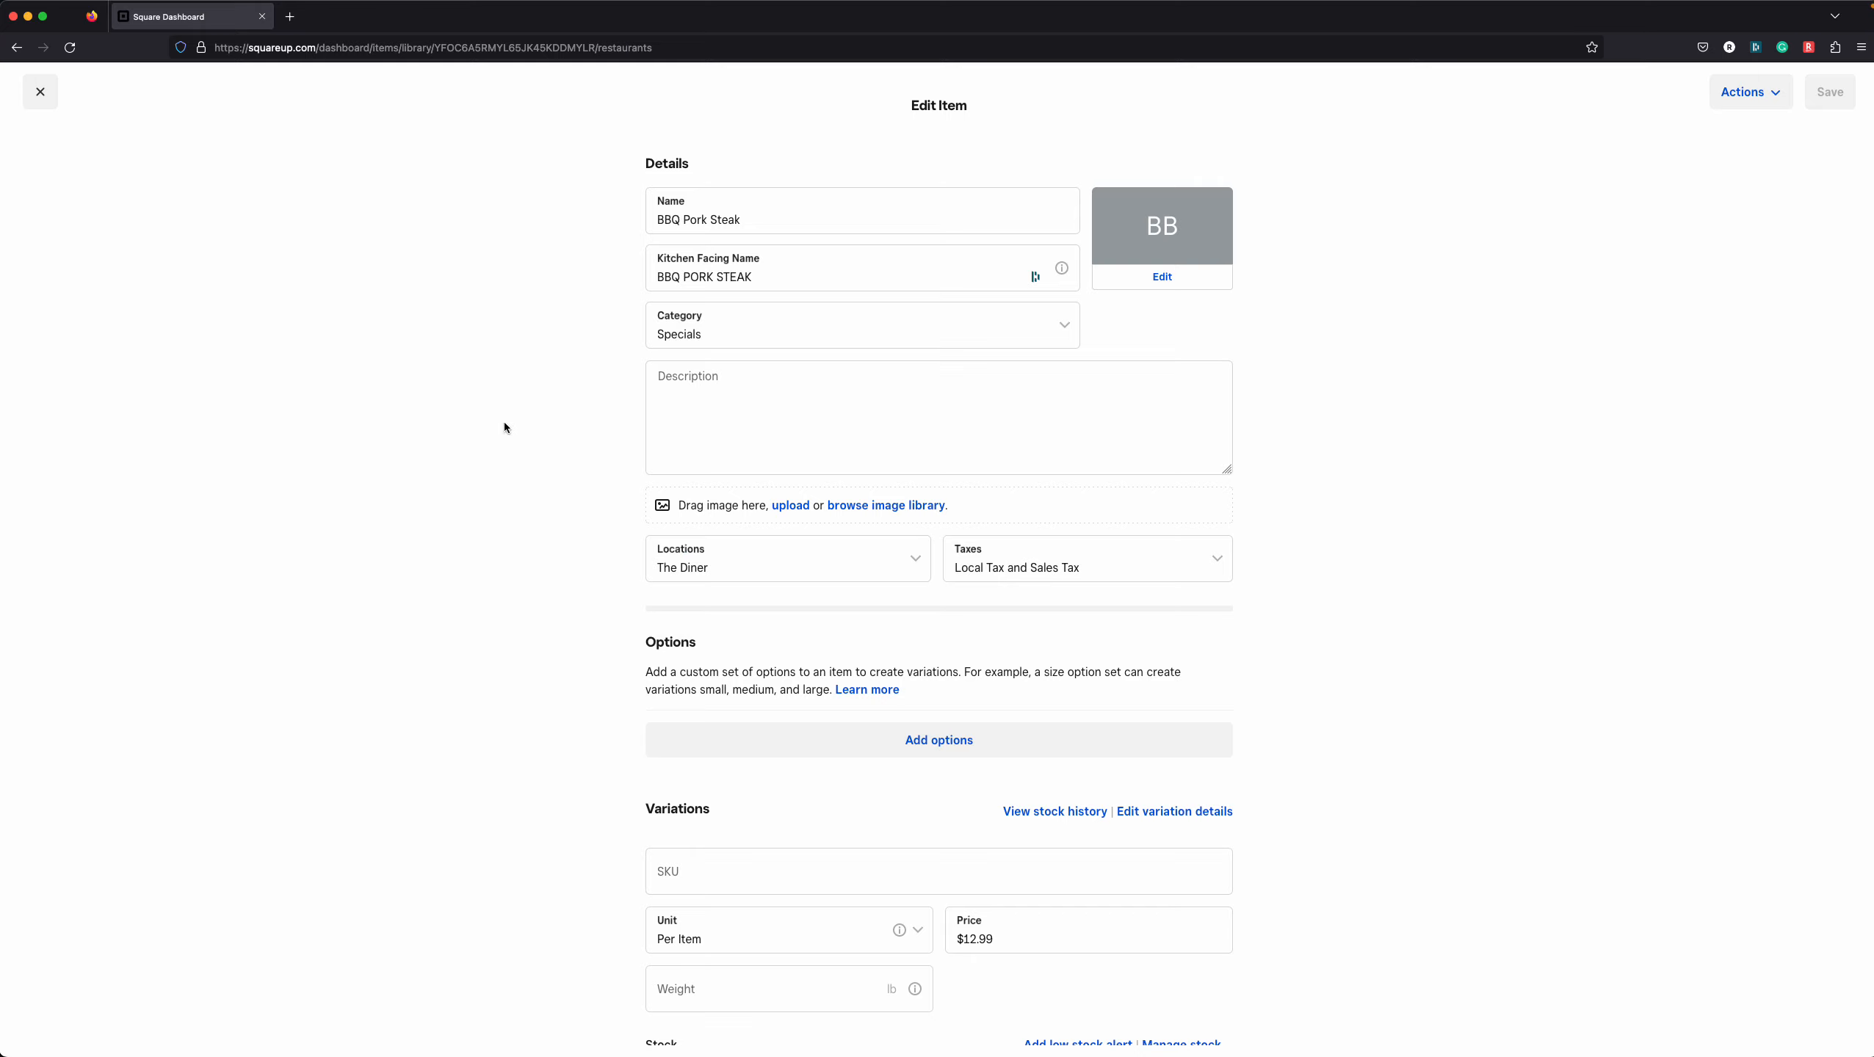
Examine the item's description, price, variations and modifiers without editing them
{"action": "left_click", "coordinate": [713, 398]}
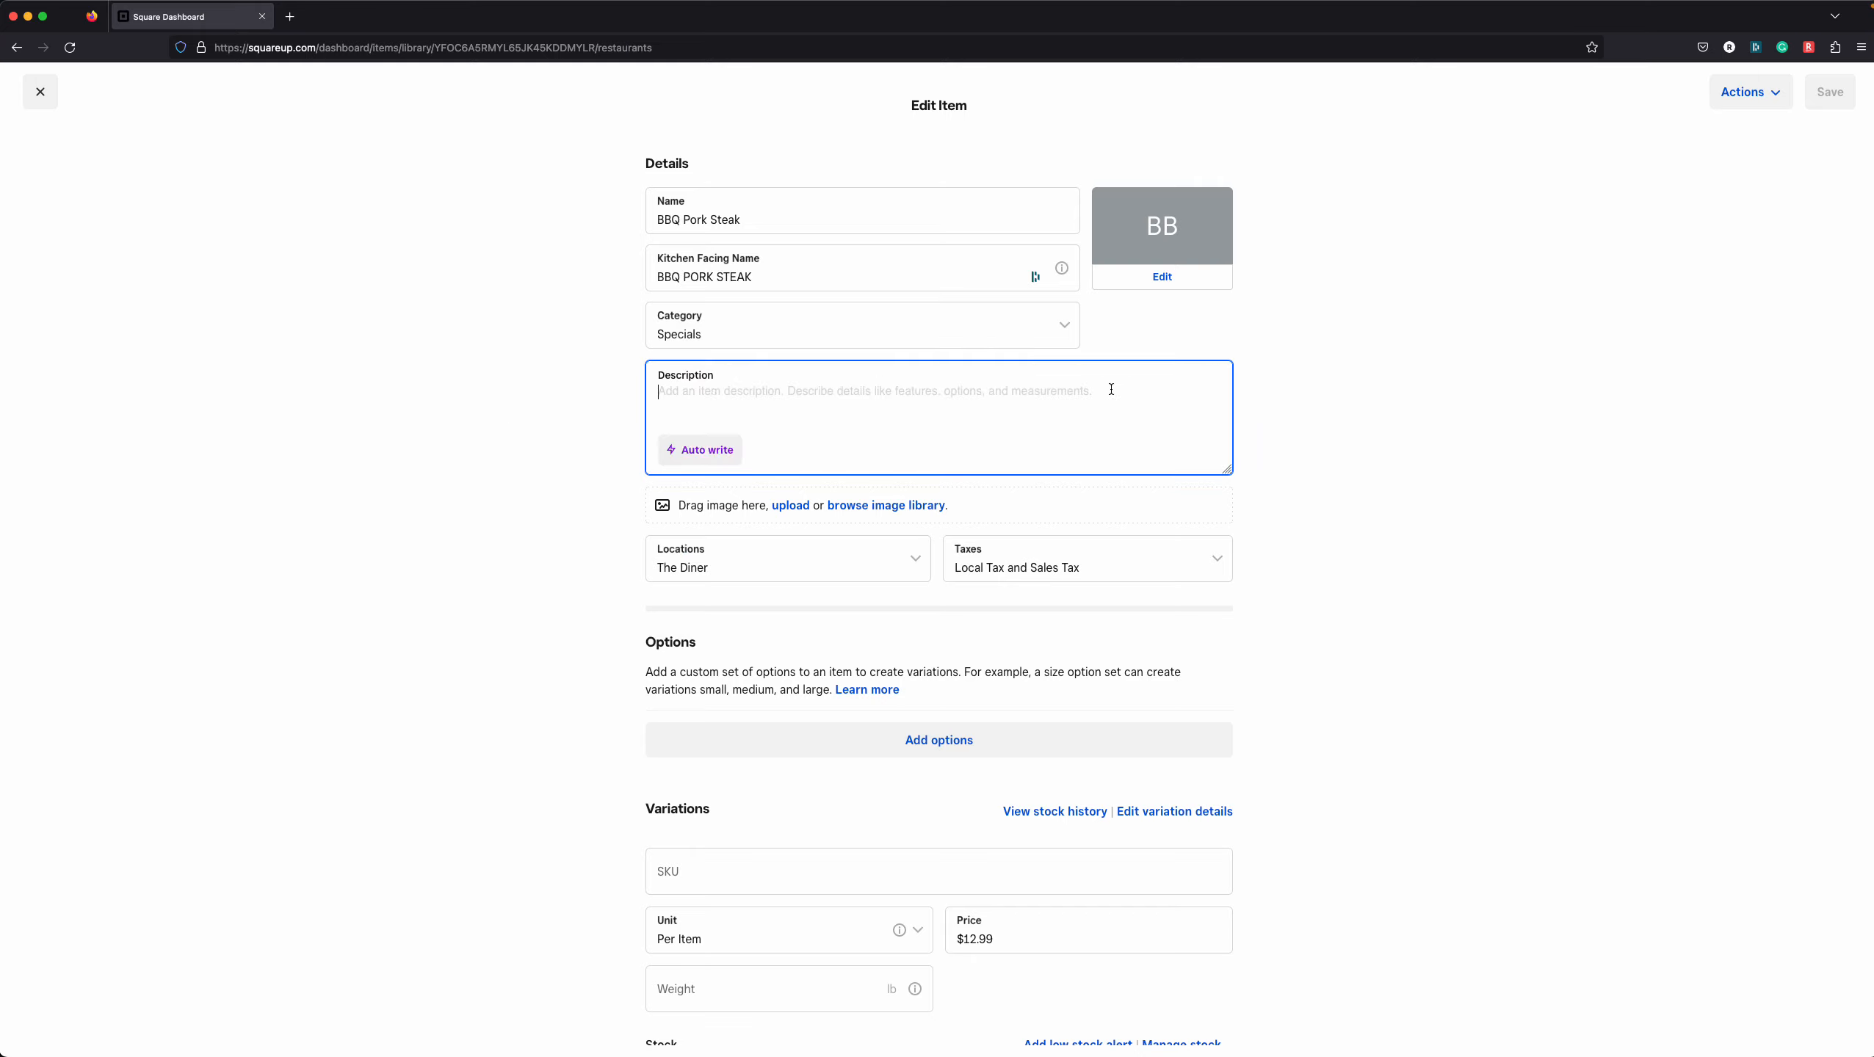
{"action": "scroll", "coordinate": [1300, 440], "scroll_direction": "down", "scroll_amount": 4}
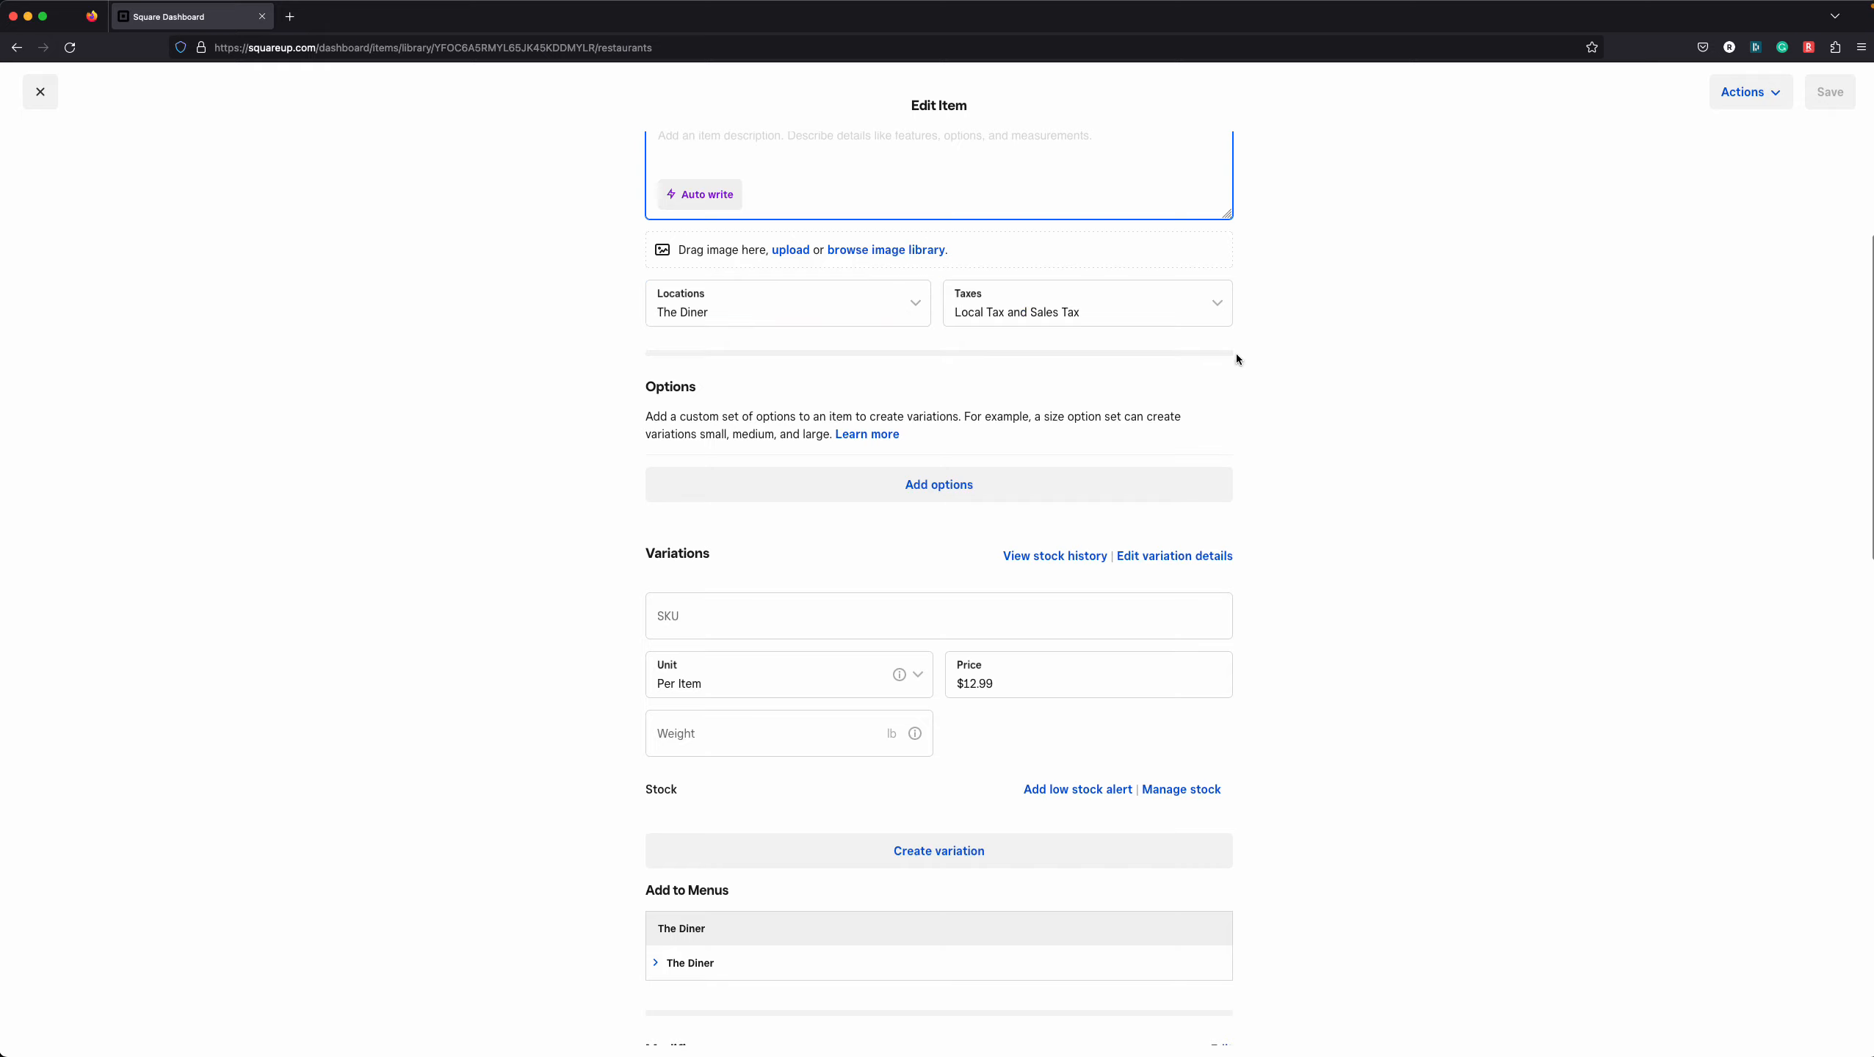
{"action": "scroll", "coordinate": [1244, 380], "scroll_direction": "down", "scroll_amount": 2}
{"action": "scroll", "coordinate": [1244, 385], "scroll_direction": "down", "scroll_amount": 4}
{"action": "left_click", "coordinate": [979, 382]}
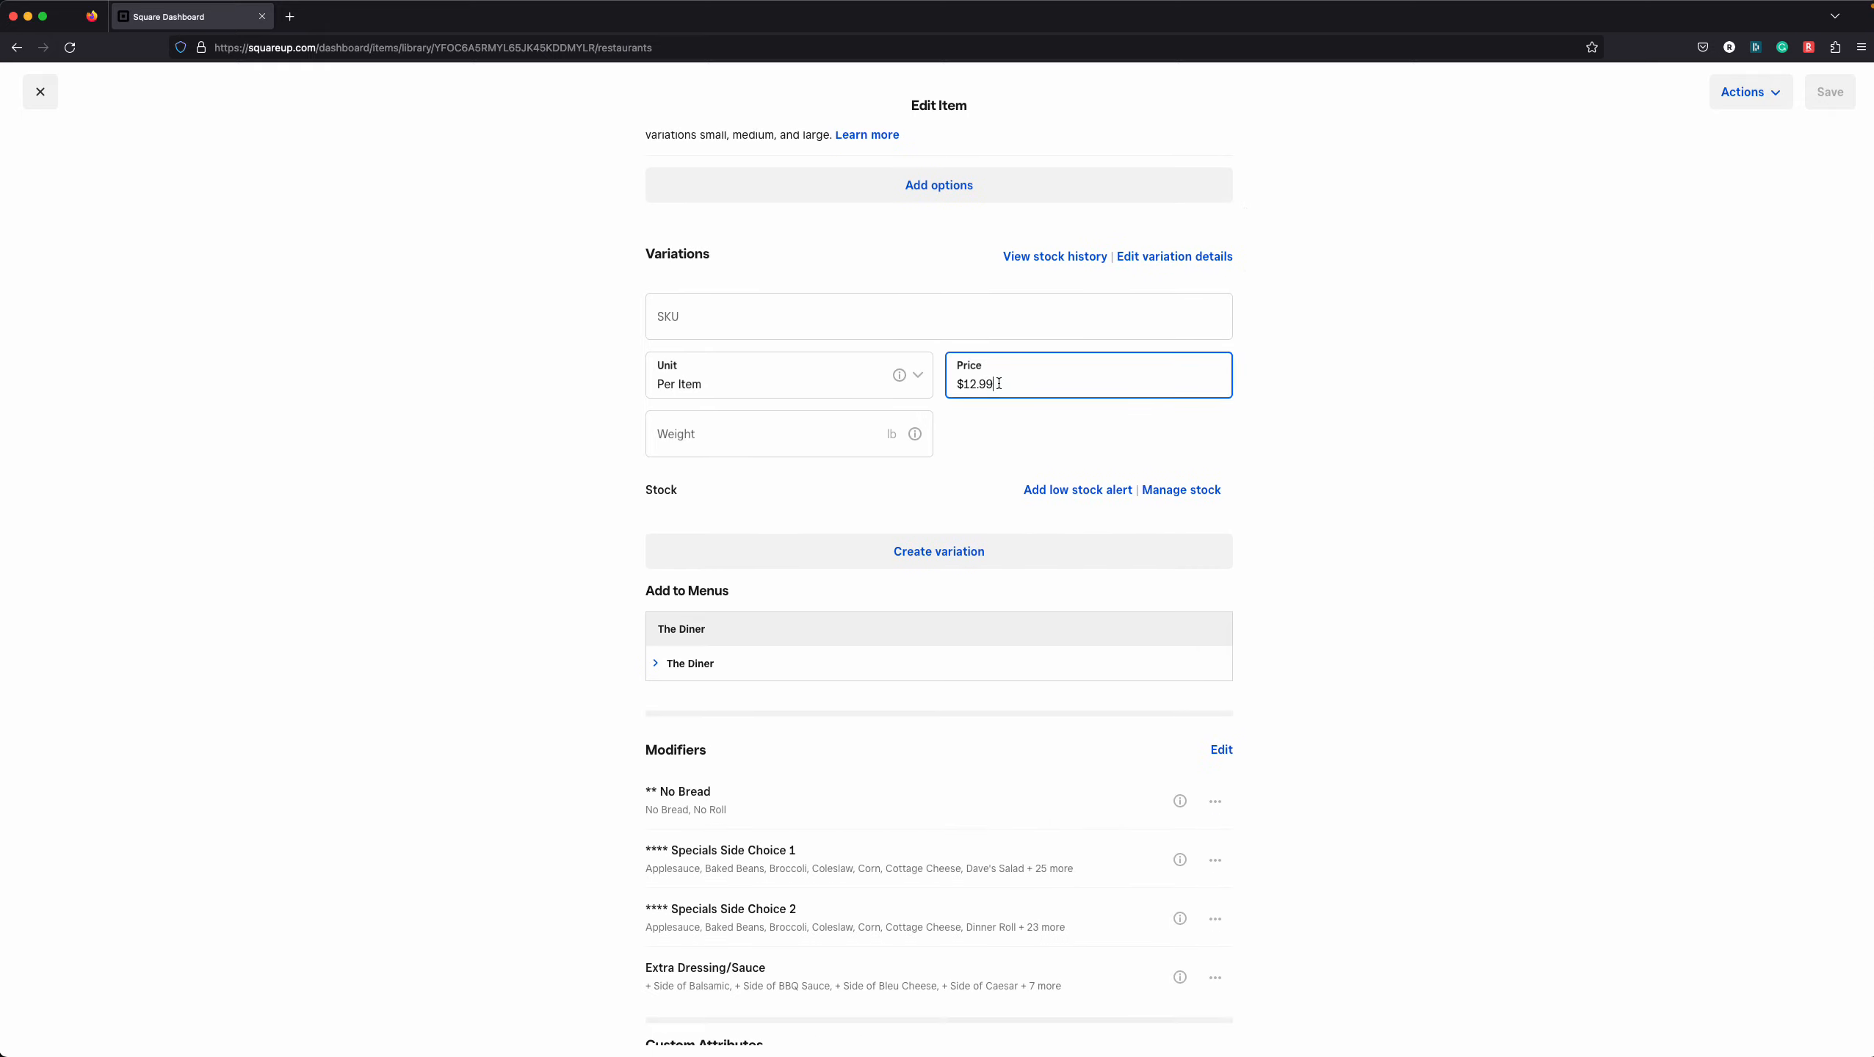
{"action": "left_click", "coordinate": [1002, 400]}
{"action": "scroll", "coordinate": [912, 356], "scroll_direction": "up", "scroll_amount": 9}
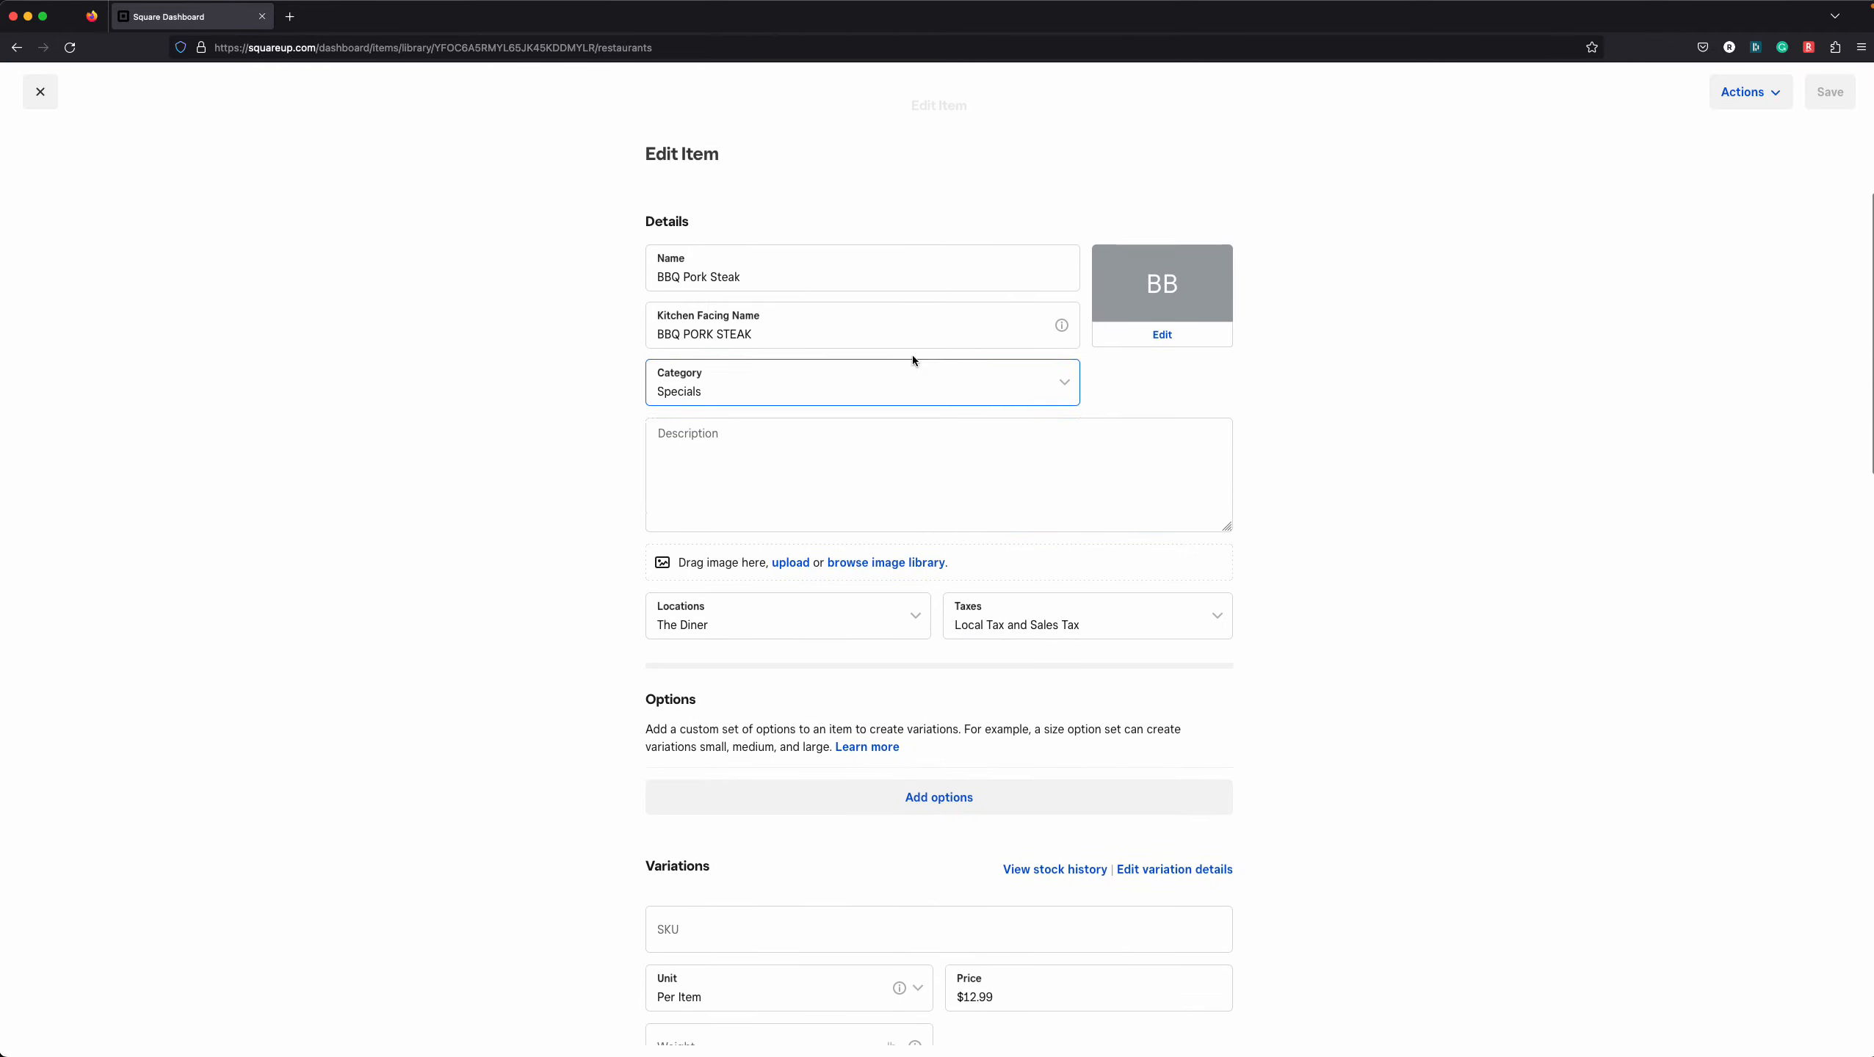
{"action": "scroll", "coordinate": [728, 285], "scroll_direction": "down", "scroll_amount": 5}
{"action": "scroll", "coordinate": [1017, 290], "scroll_direction": "down", "scroll_amount": 9}
{"action": "scroll", "coordinate": [1016, 288], "scroll_direction": "up", "scroll_amount": 6}
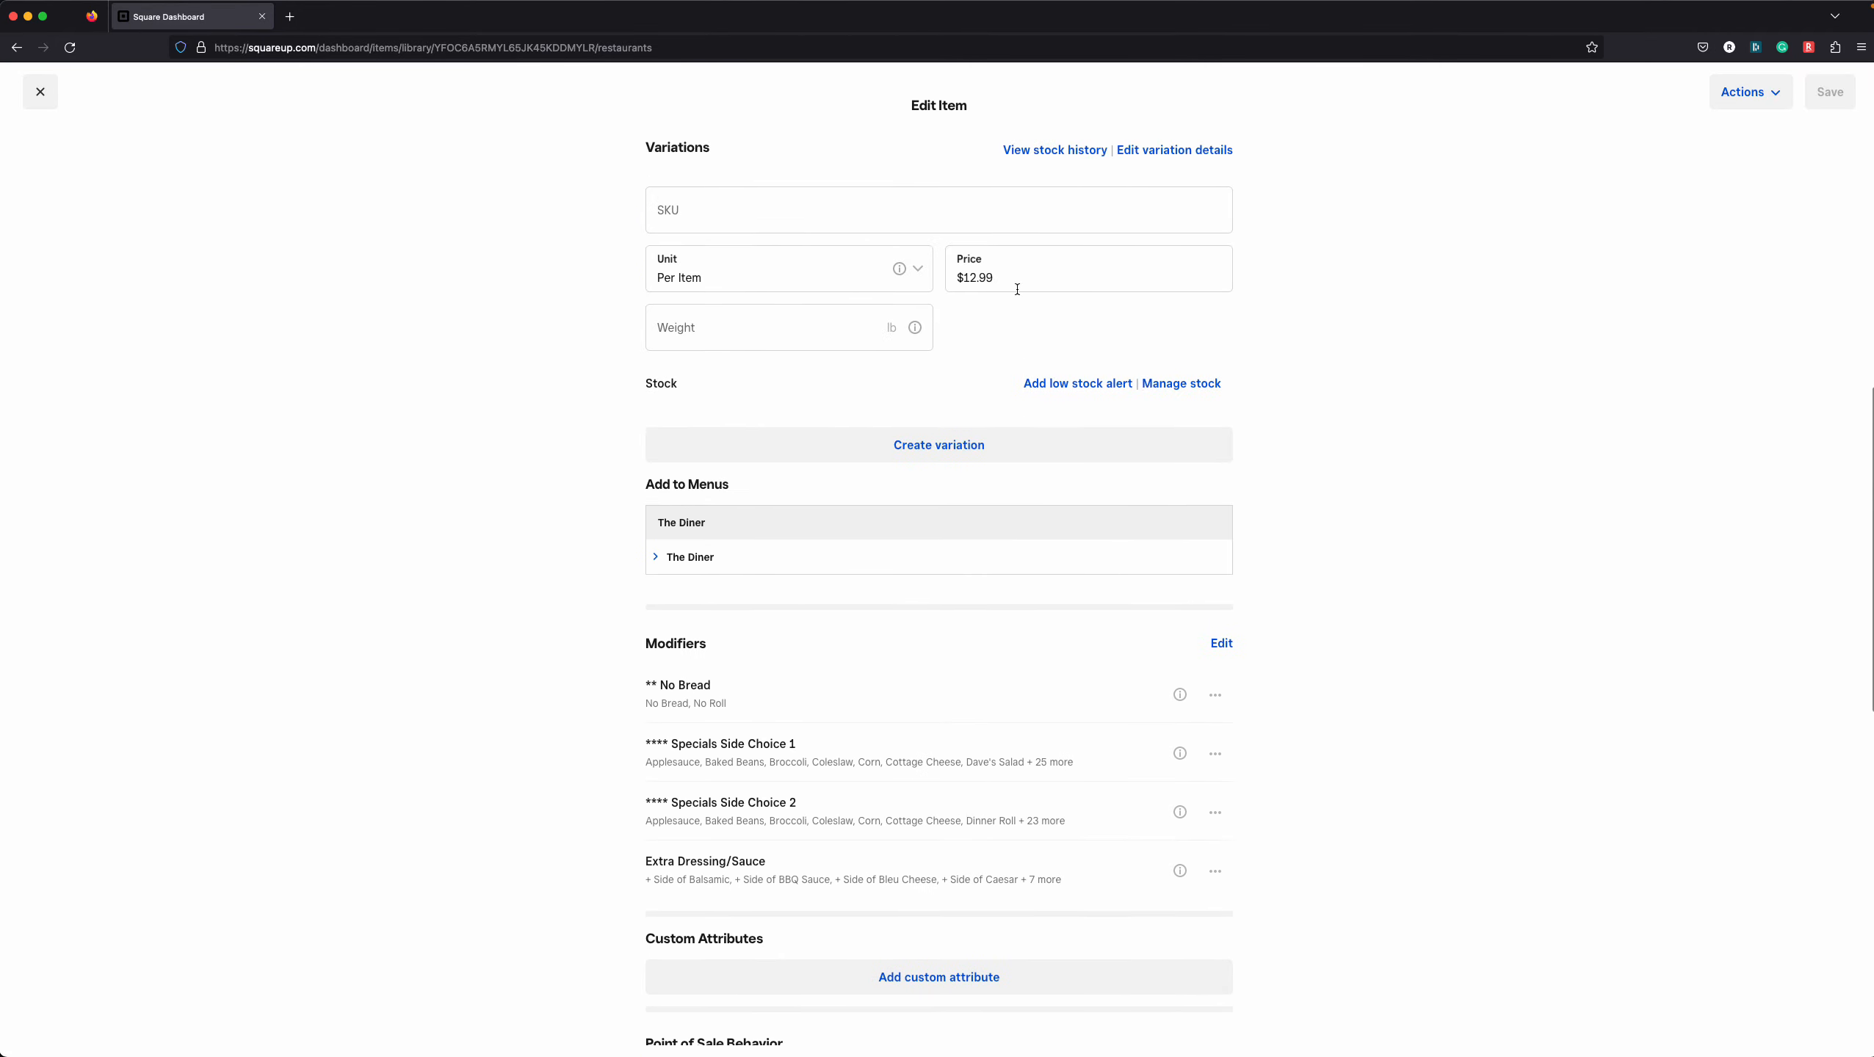
{"action": "left_click", "coordinate": [974, 416]}
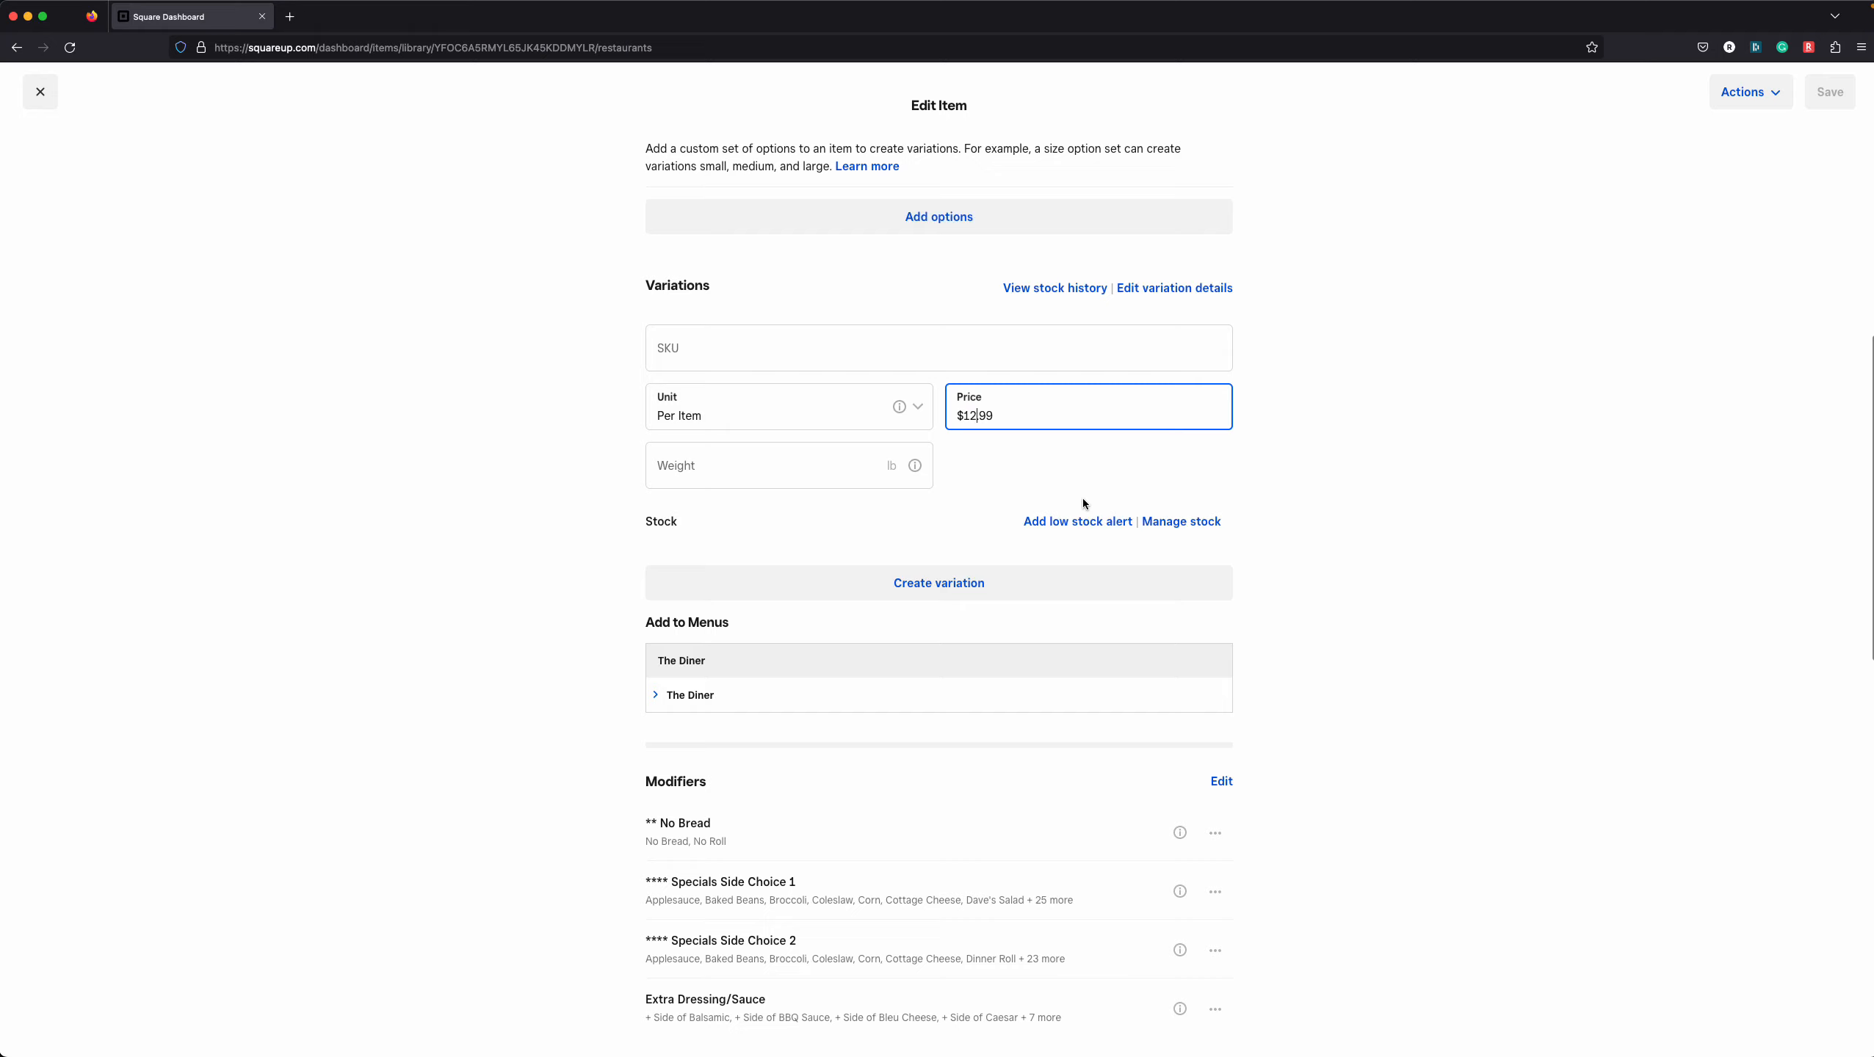
{"action": "key", "text": "BackSpace"}
{"action": "type", "text": "3"}
{"action": "left_click", "coordinate": [1469, 466]}
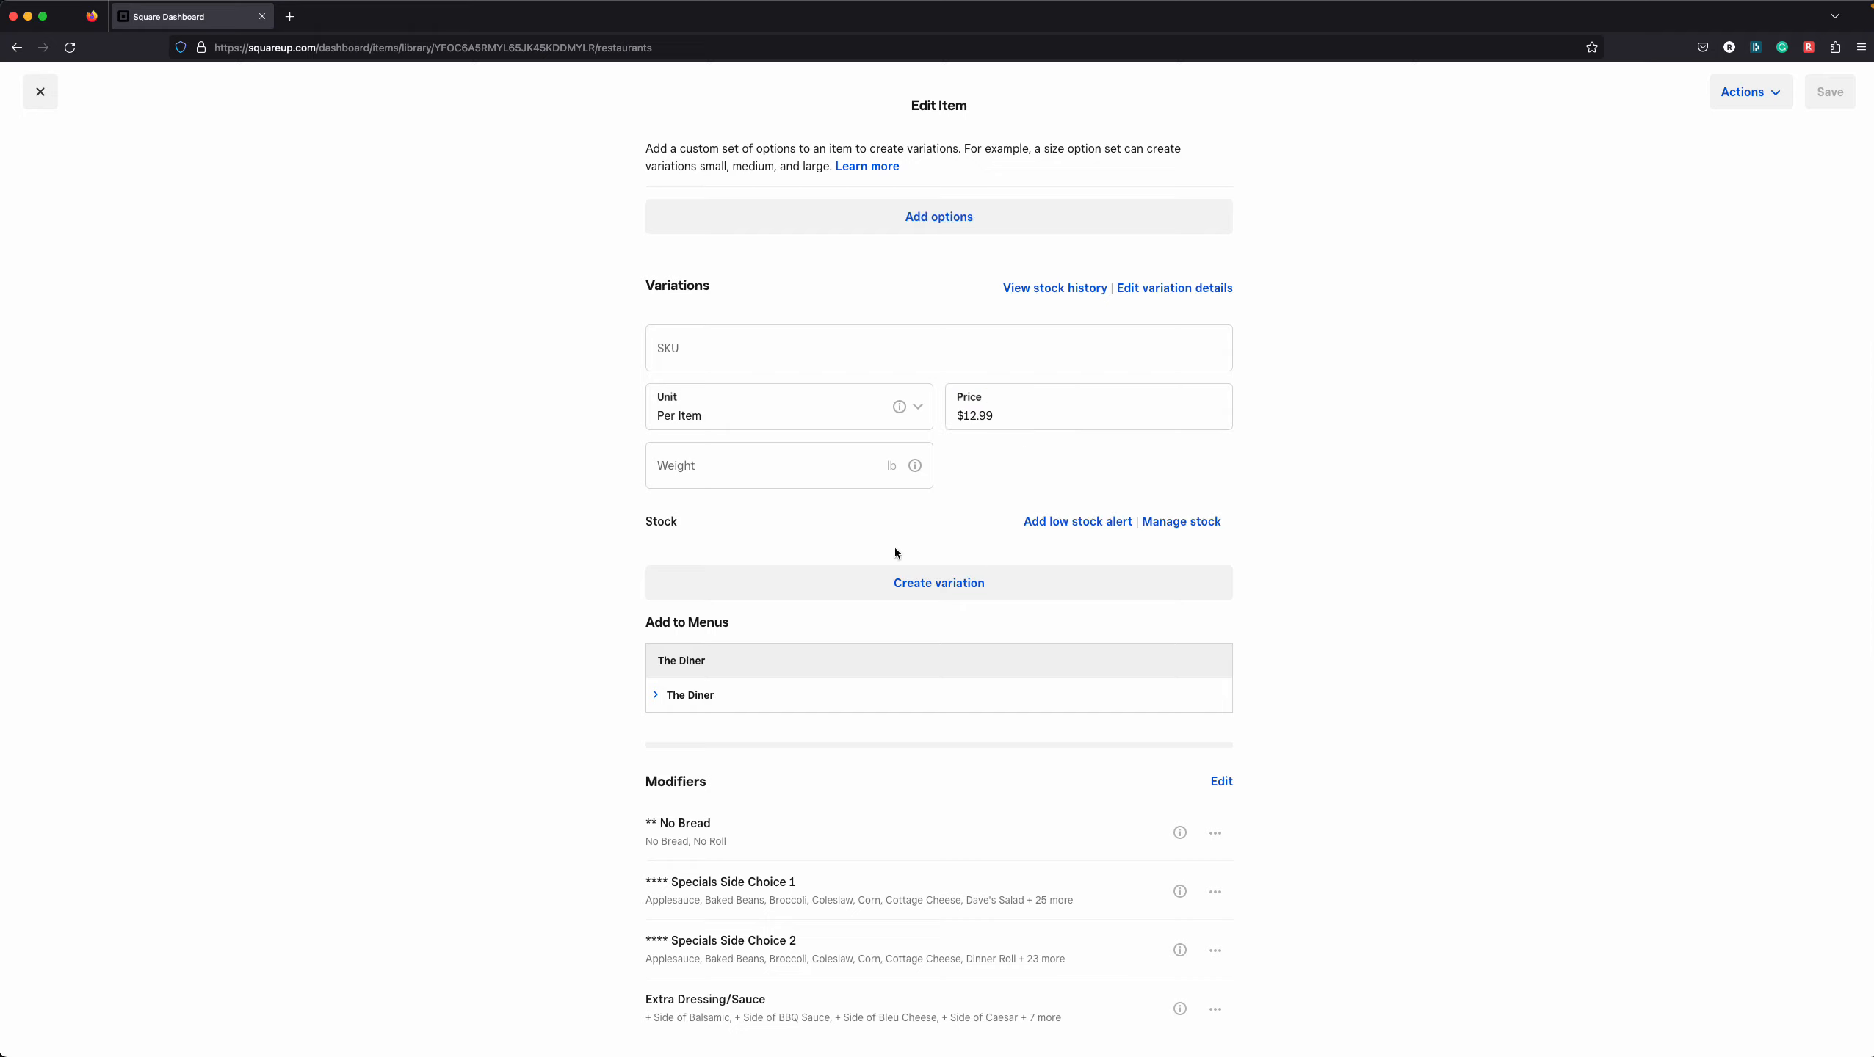
Examine The Diner's menu groups the item can be added to, along with its attached modifier sets and point of sale behavior
{"action": "scroll", "coordinate": [1229, 463], "scroll_direction": "down", "scroll_amount": 3}
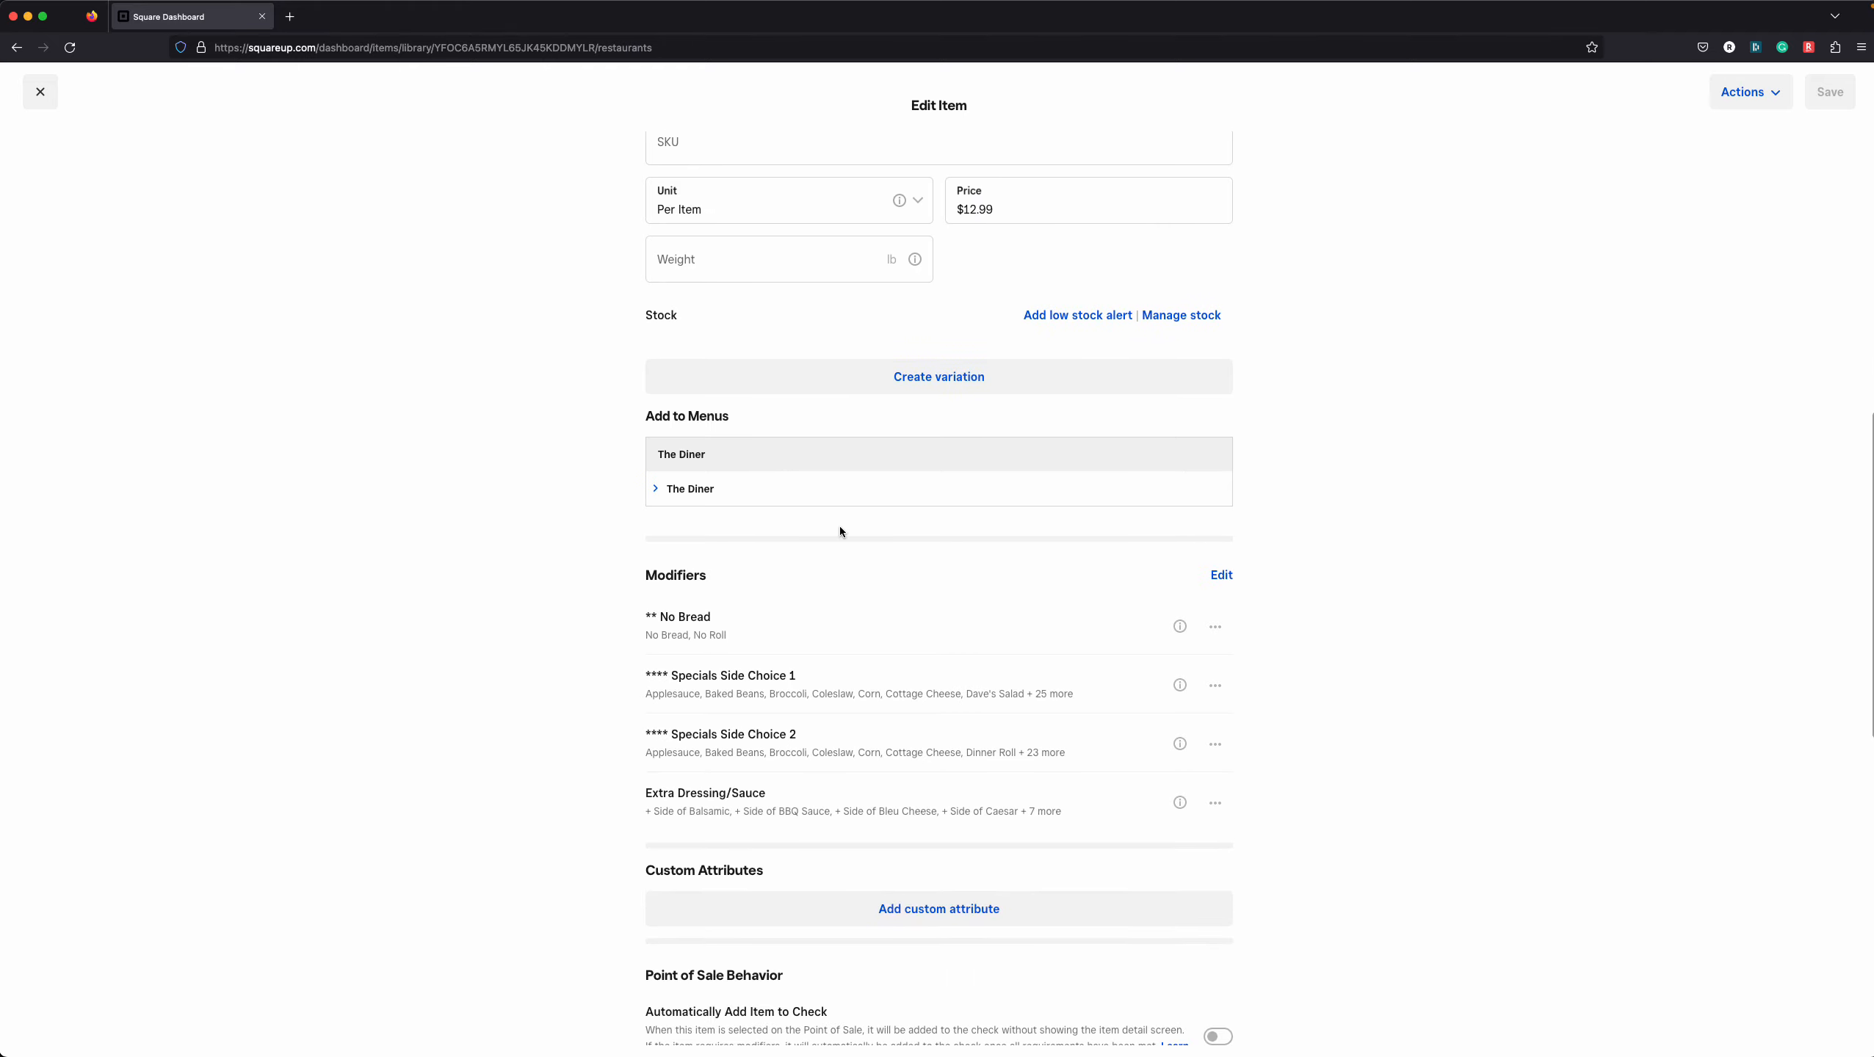
{"action": "scroll", "coordinate": [714, 415], "scroll_direction": "down", "scroll_amount": 2}
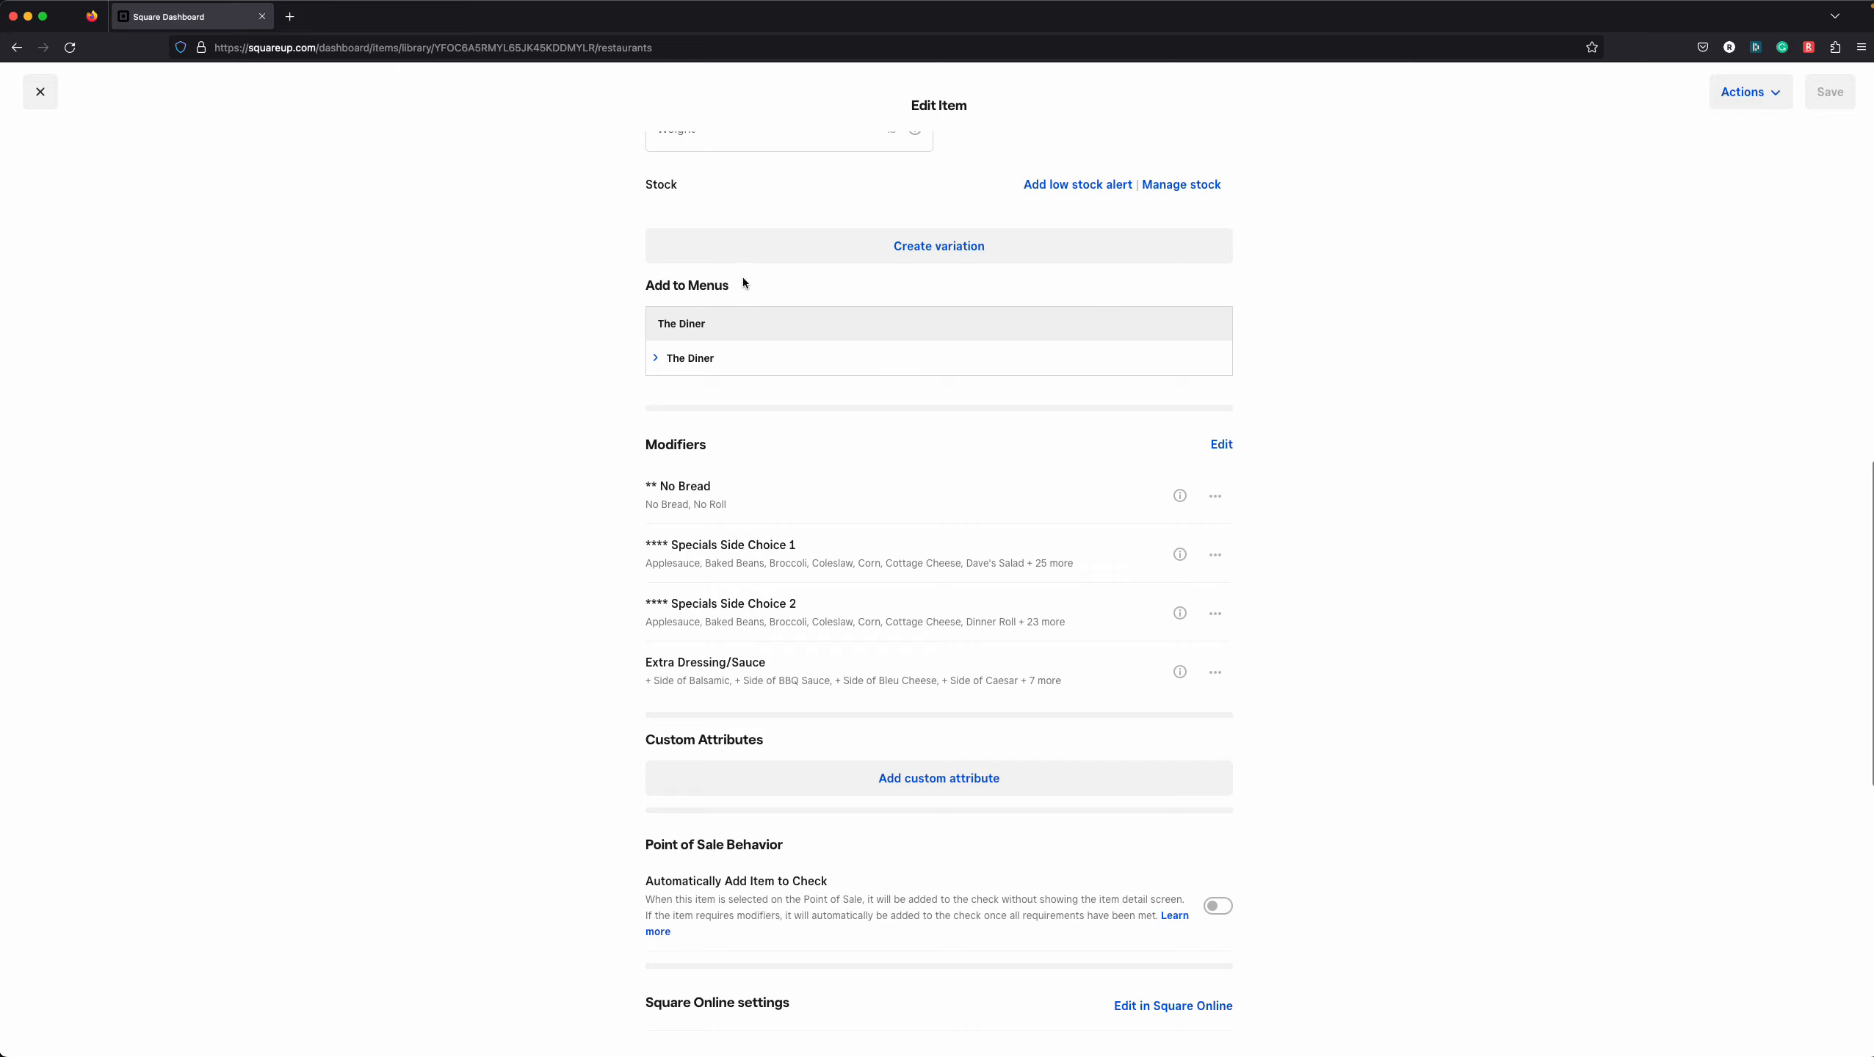
{"action": "left_click", "coordinate": [654, 360]}
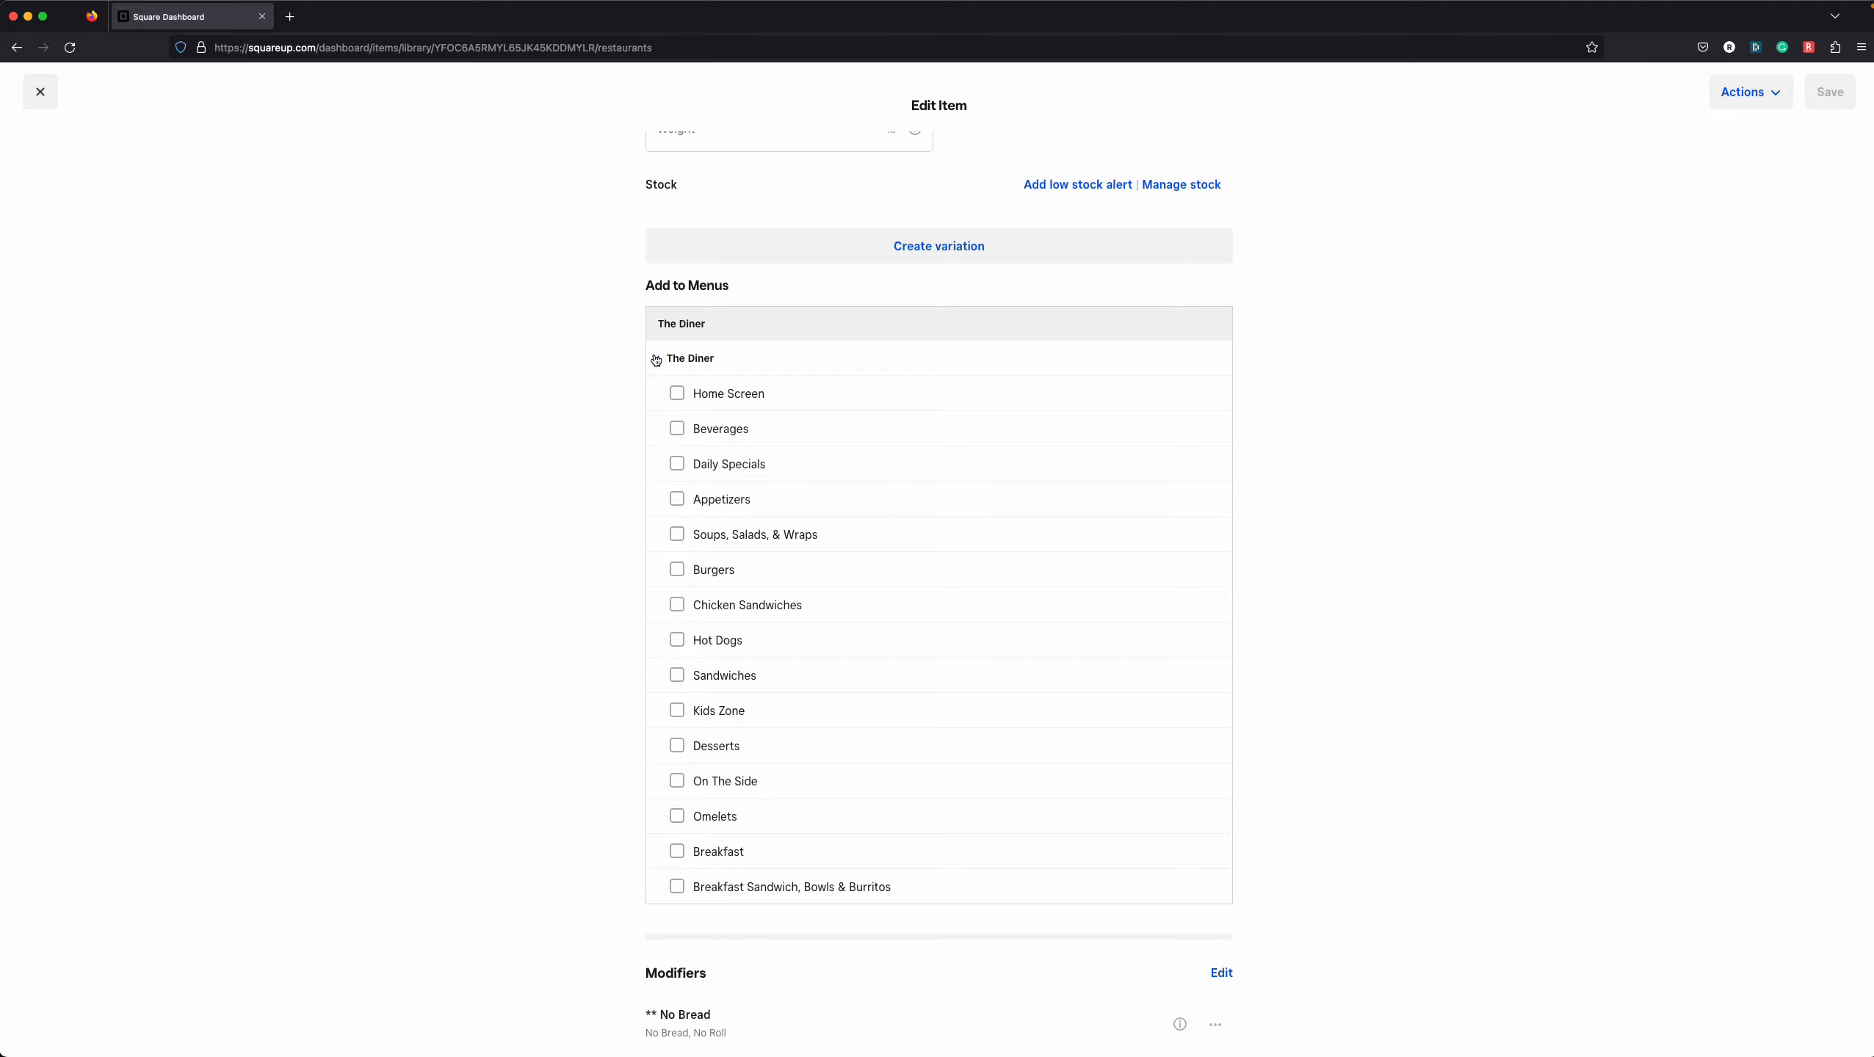
{"action": "left_click", "coordinate": [655, 360]}
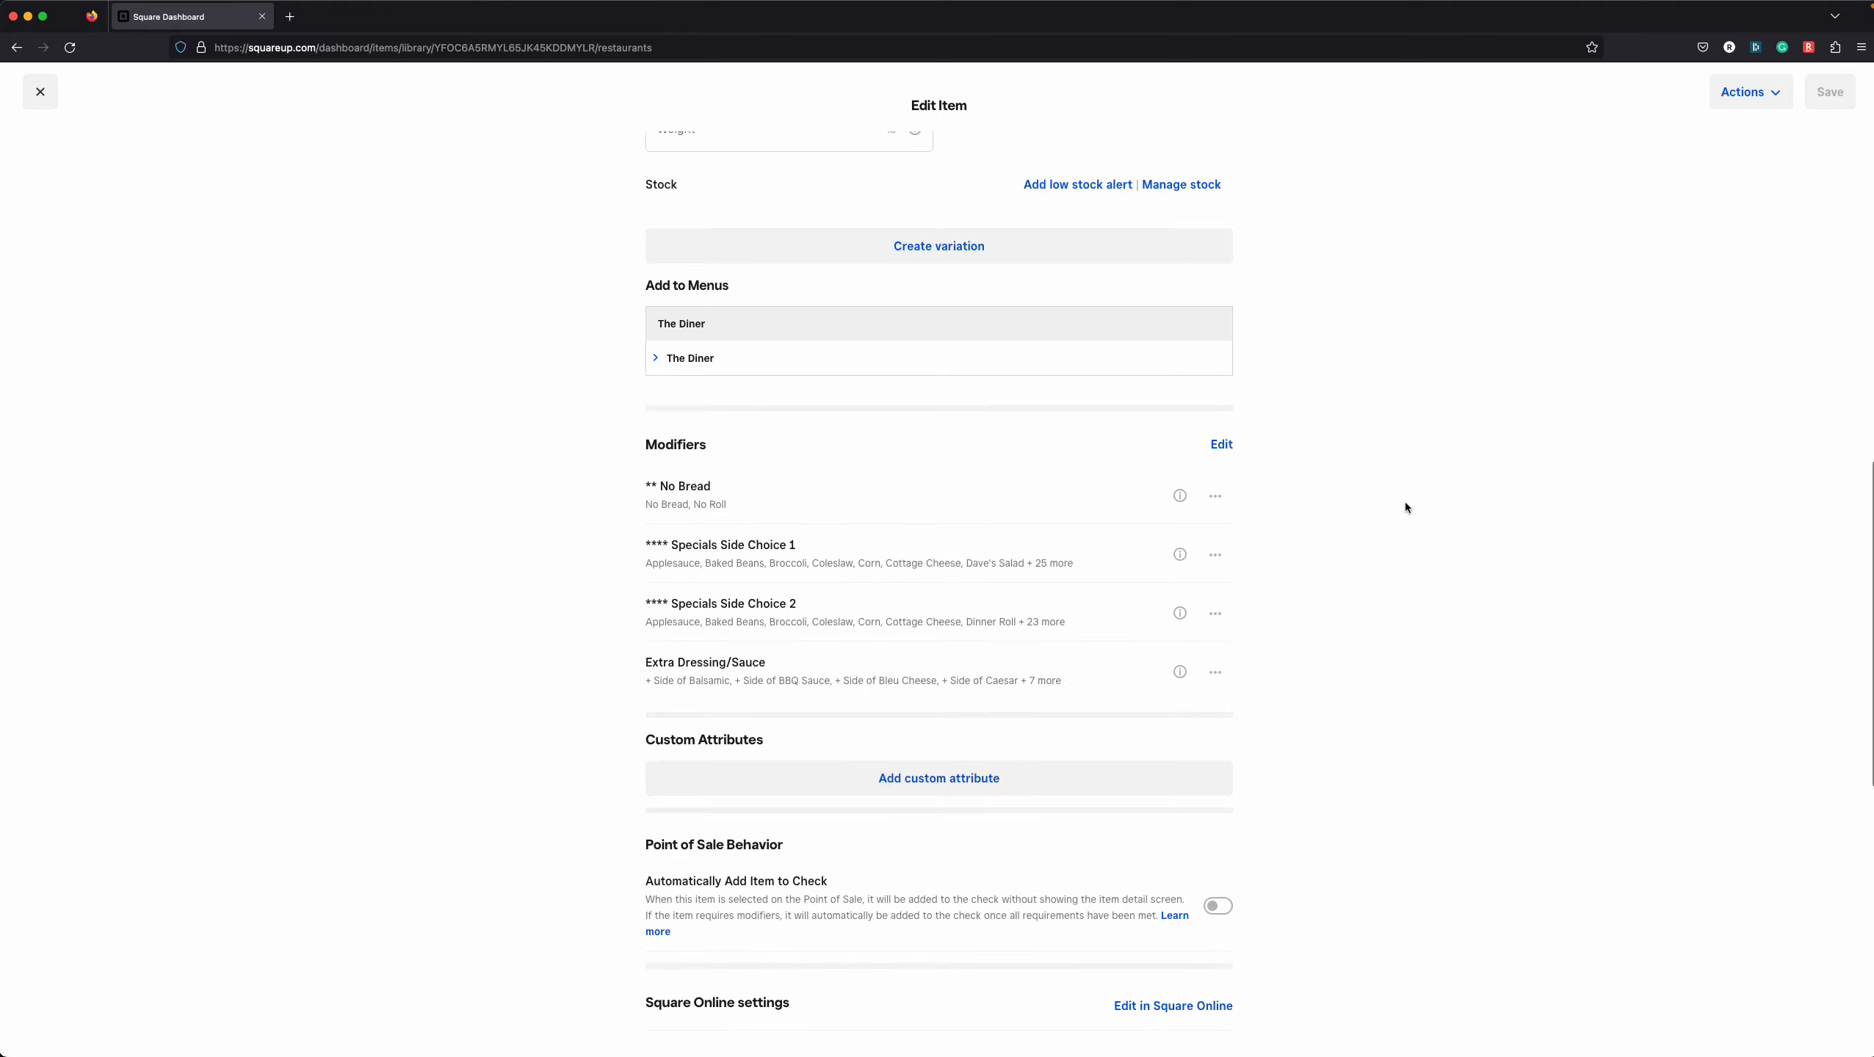
{"action": "scroll", "coordinate": [1406, 519], "scroll_direction": "down", "scroll_amount": 1}
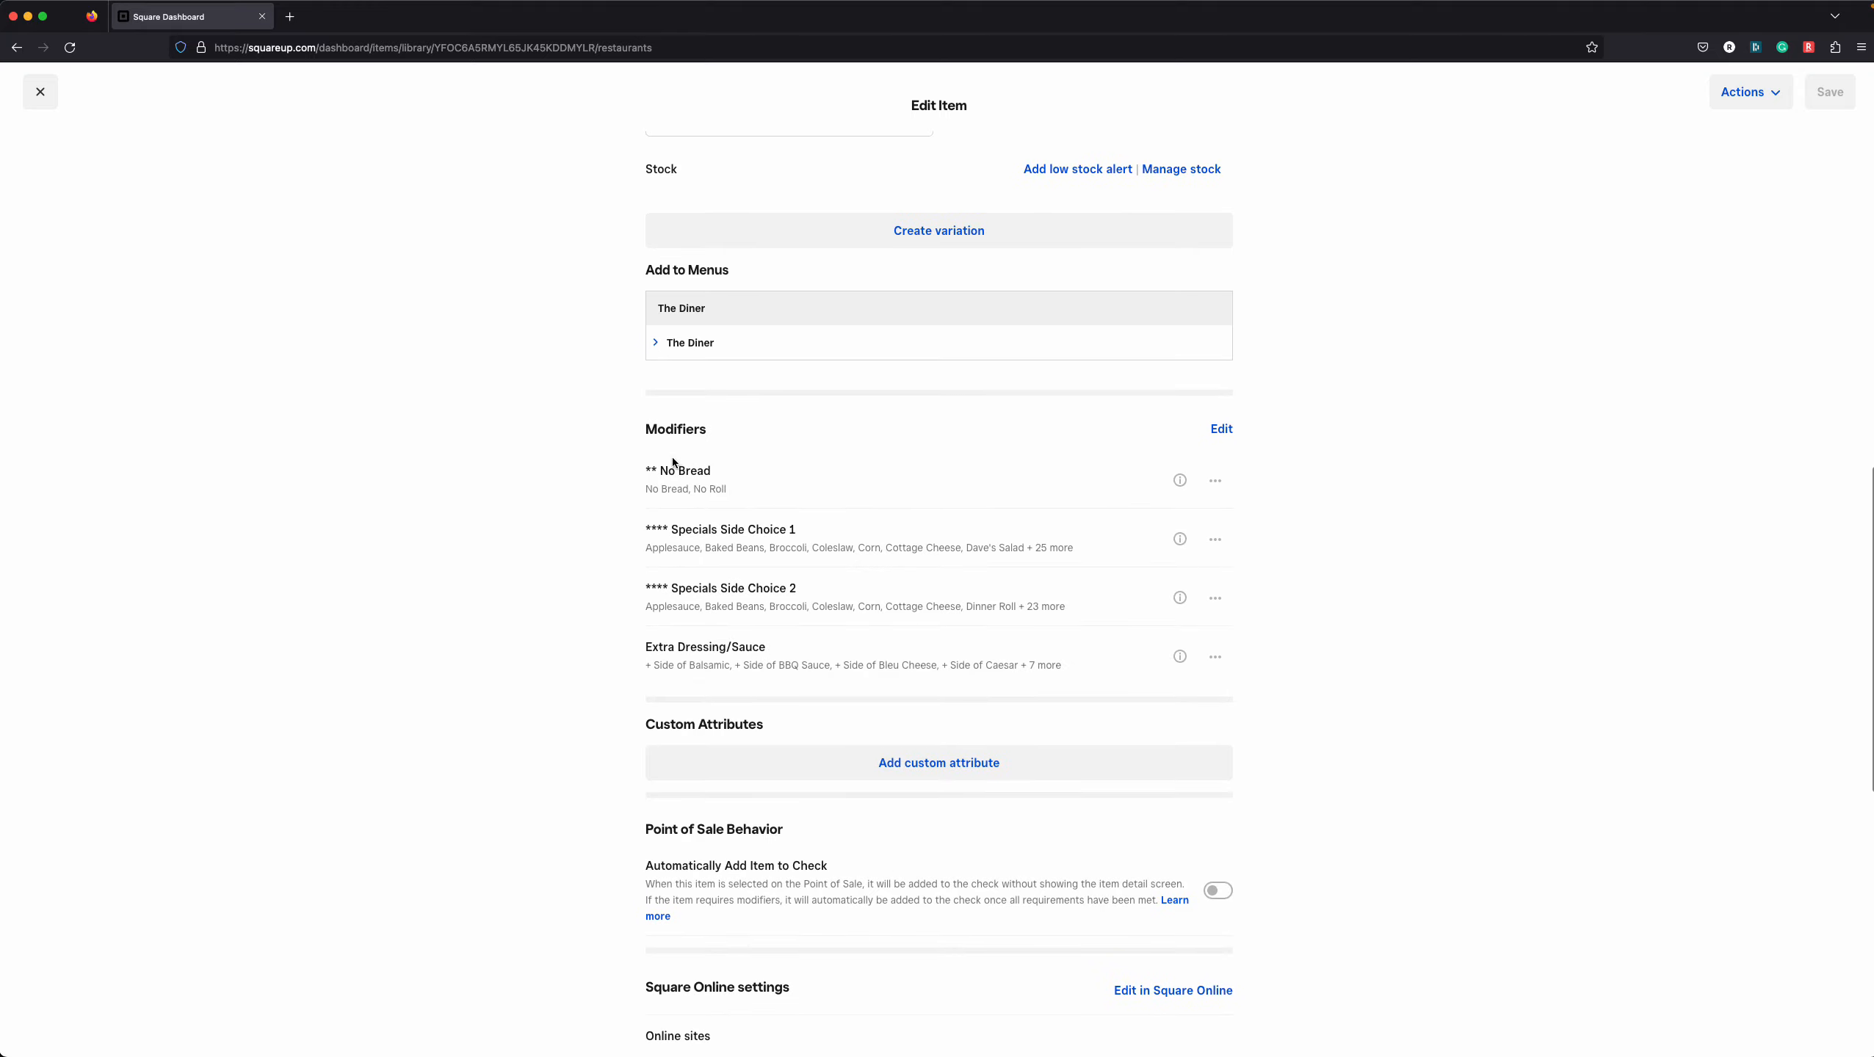
{"action": "scroll", "coordinate": [716, 474], "scroll_direction": "down", "scroll_amount": 1}
{"action": "scroll", "coordinate": [717, 481], "scroll_direction": "up", "scroll_amount": 15}
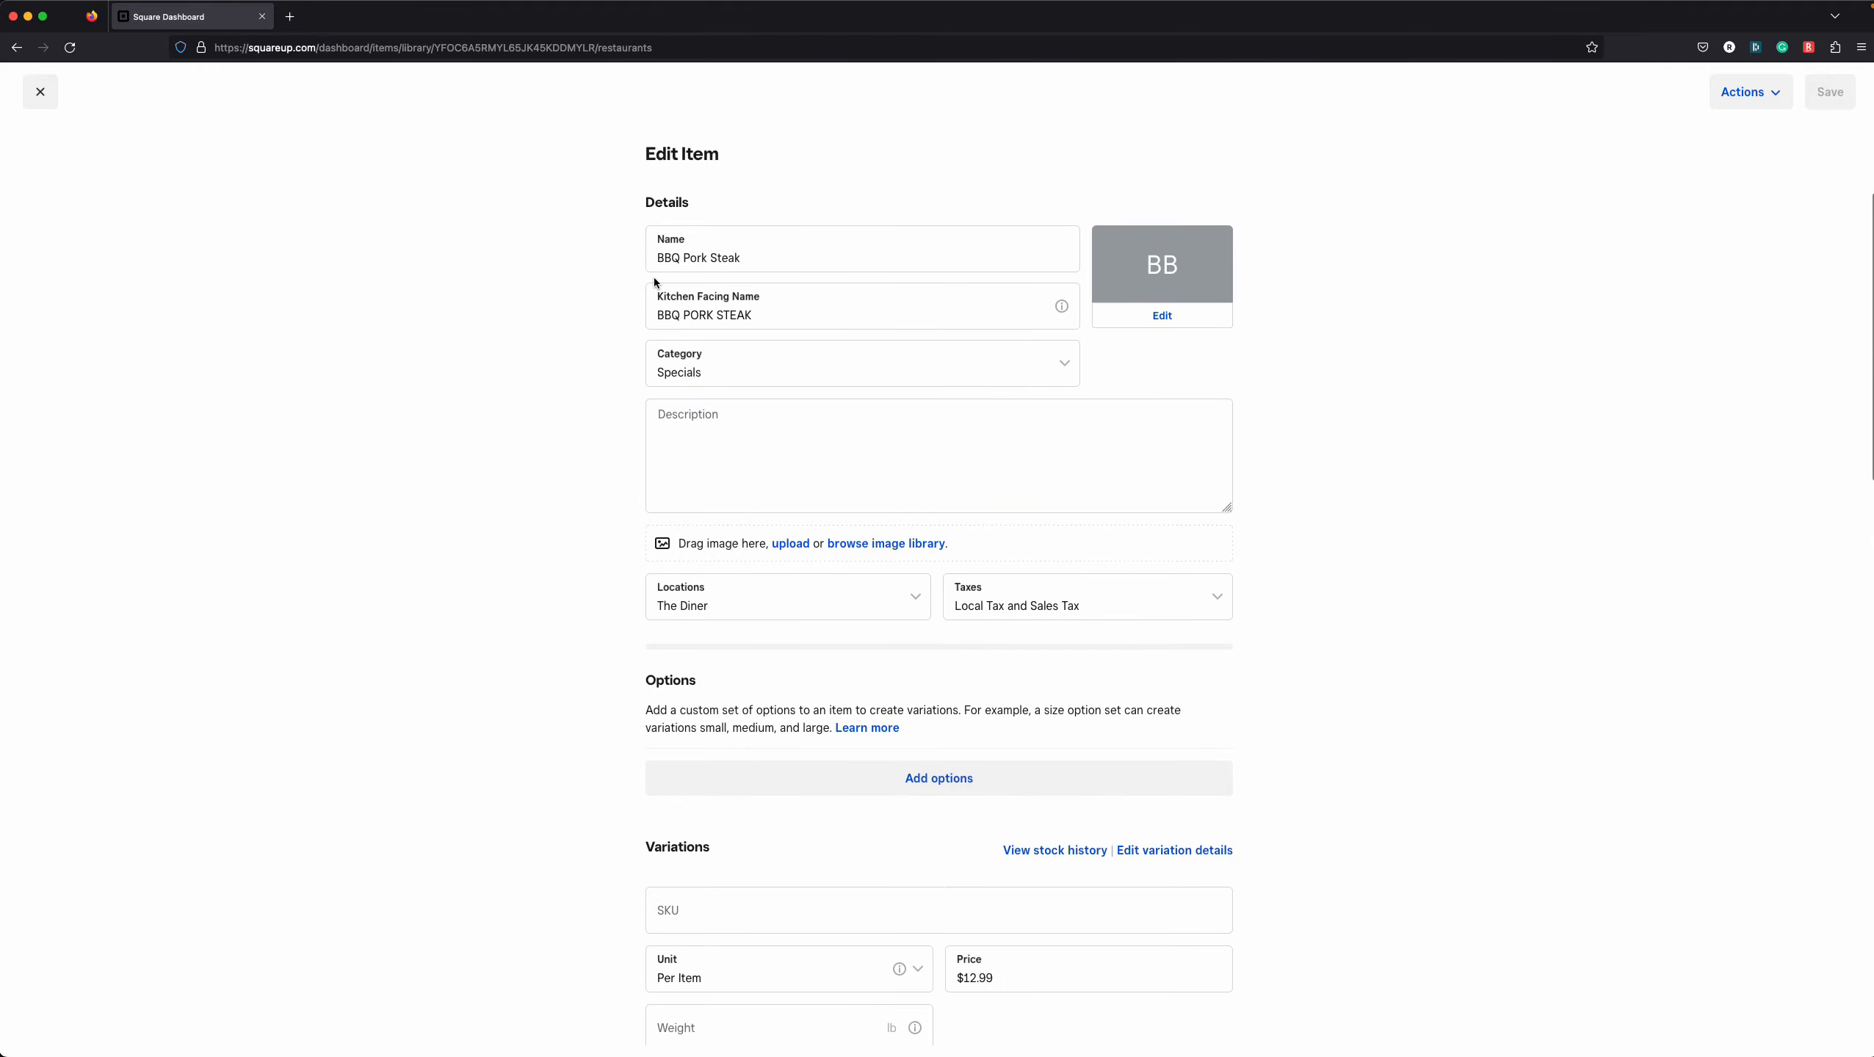
{"action": "scroll", "coordinate": [682, 267], "scroll_direction": "down", "scroll_amount": 15}
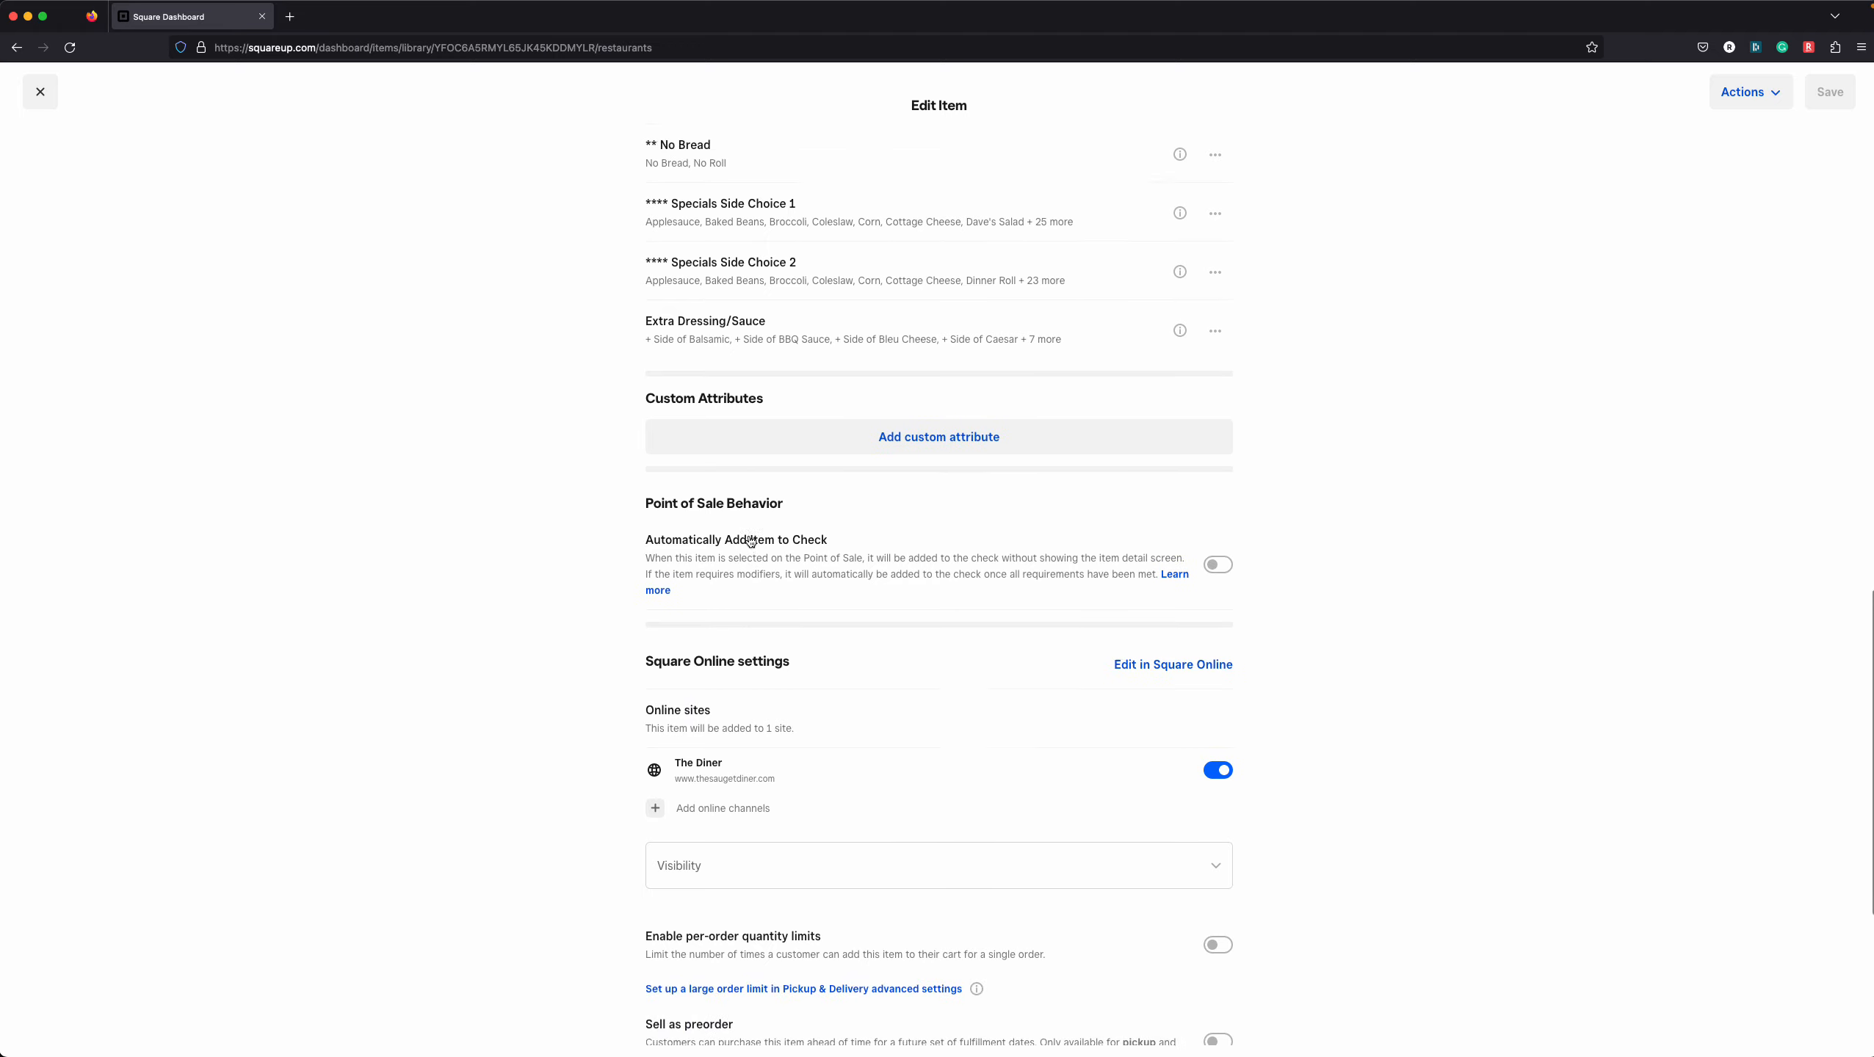
Customize the "** No Bread" modifier set for this item to hide its modifiers from the customer
{"action": "scroll", "coordinate": [681, 380], "scroll_direction": "up", "scroll_amount": 3}
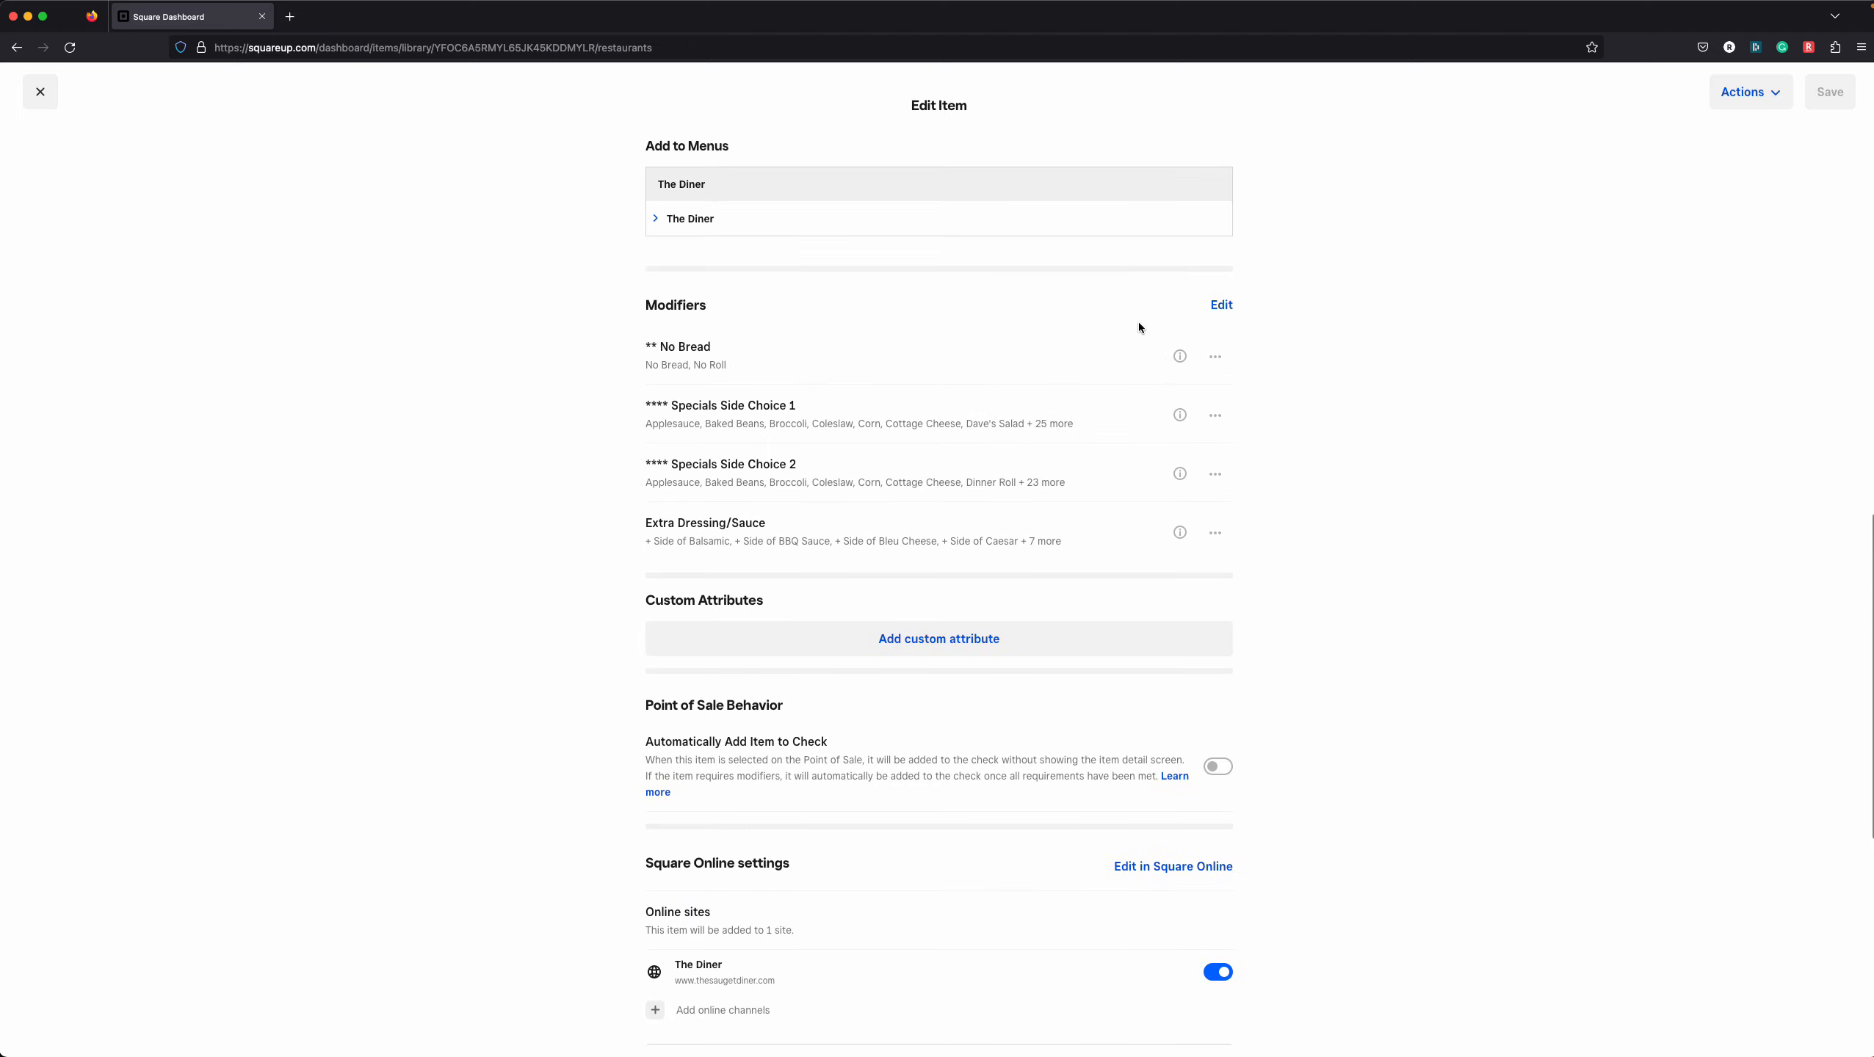
{"action": "left_click", "coordinate": [1215, 356]}
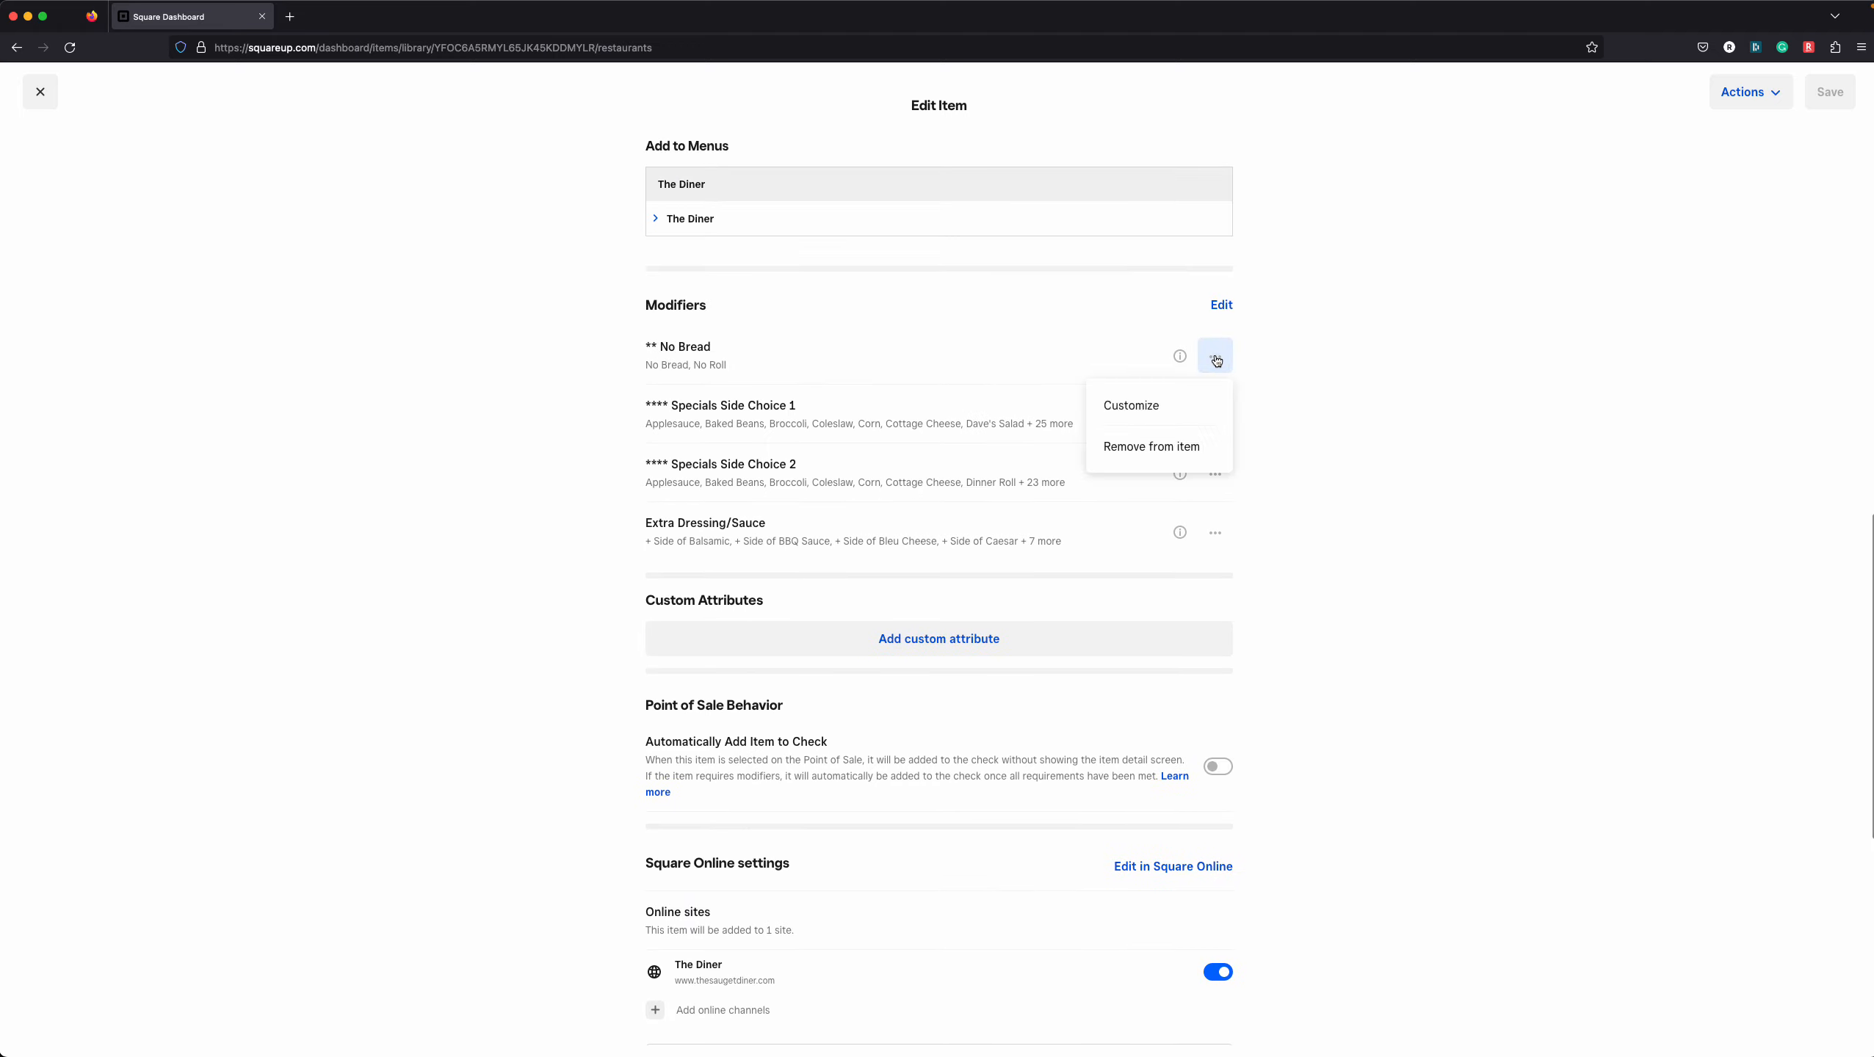
{"action": "left_click", "coordinate": [1148, 407]}
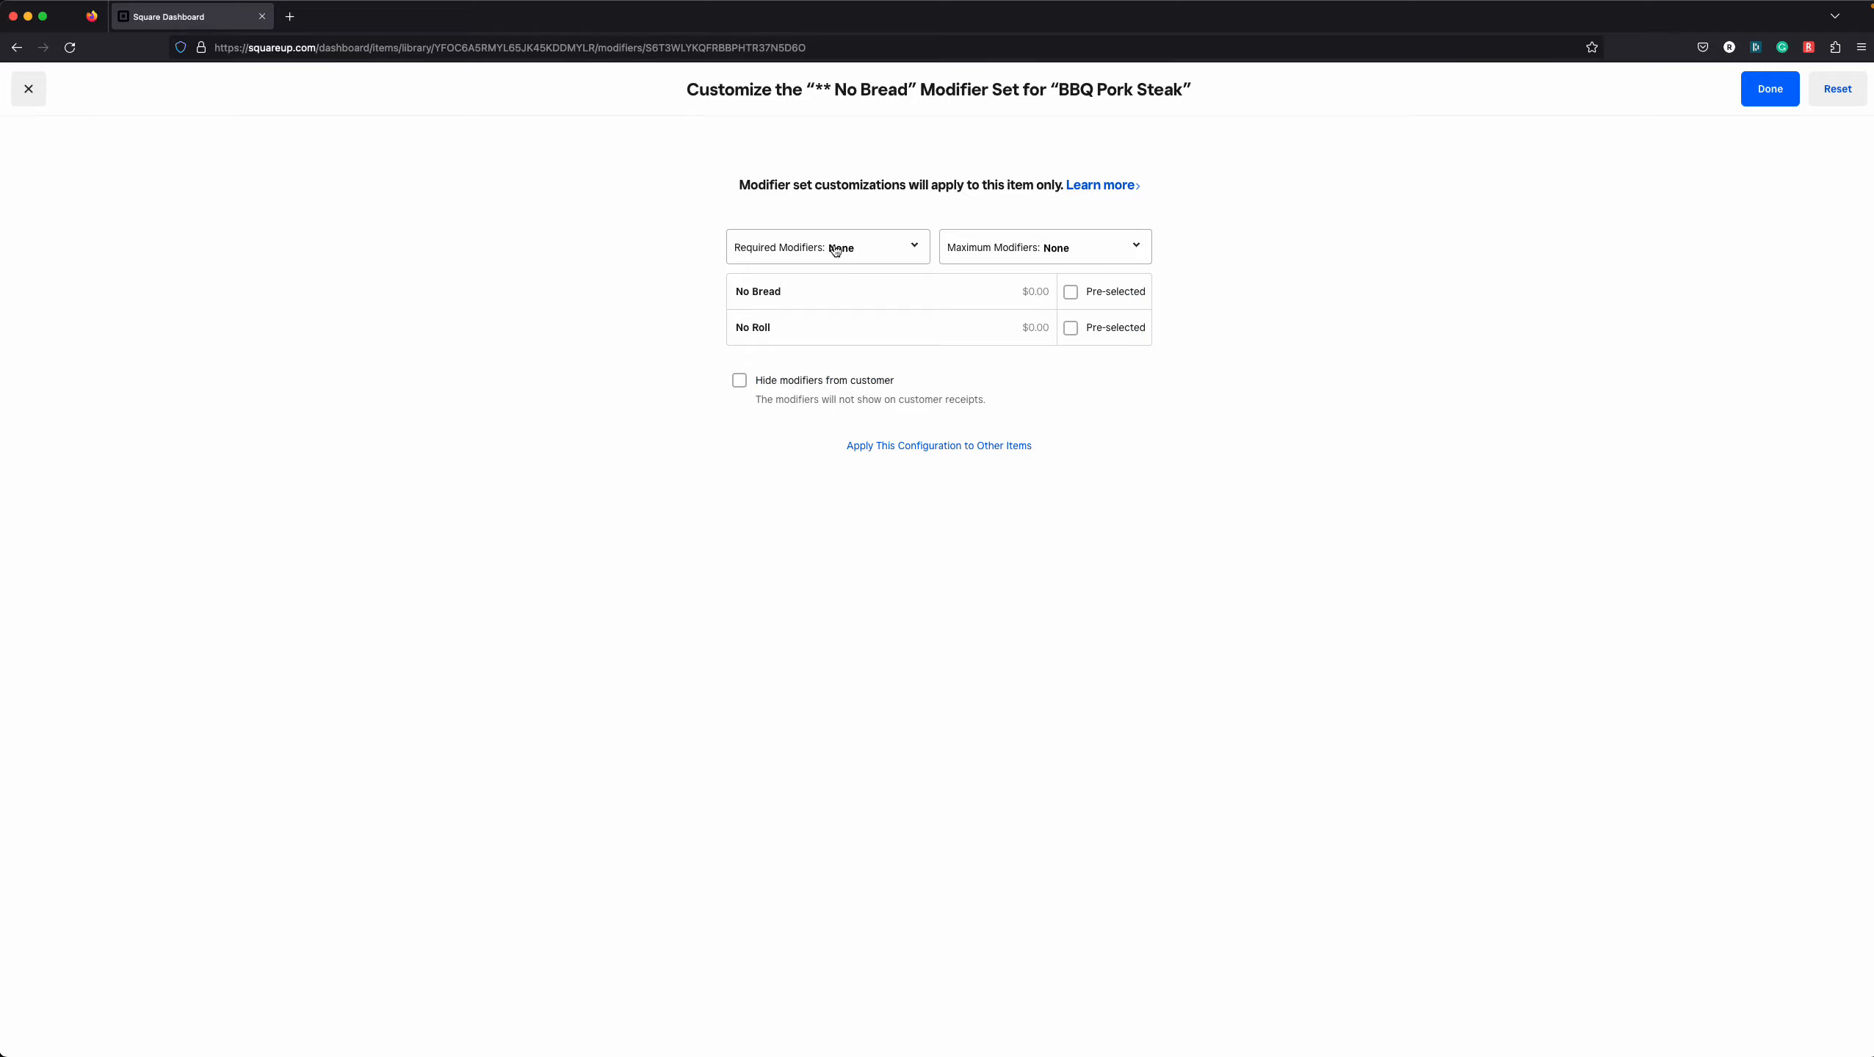
{"action": "left_click", "coordinate": [1070, 252]}
{"action": "left_click", "coordinate": [1067, 258]}
{"action": "left_click", "coordinate": [738, 382]}
{"action": "left_click", "coordinate": [1770, 90]}
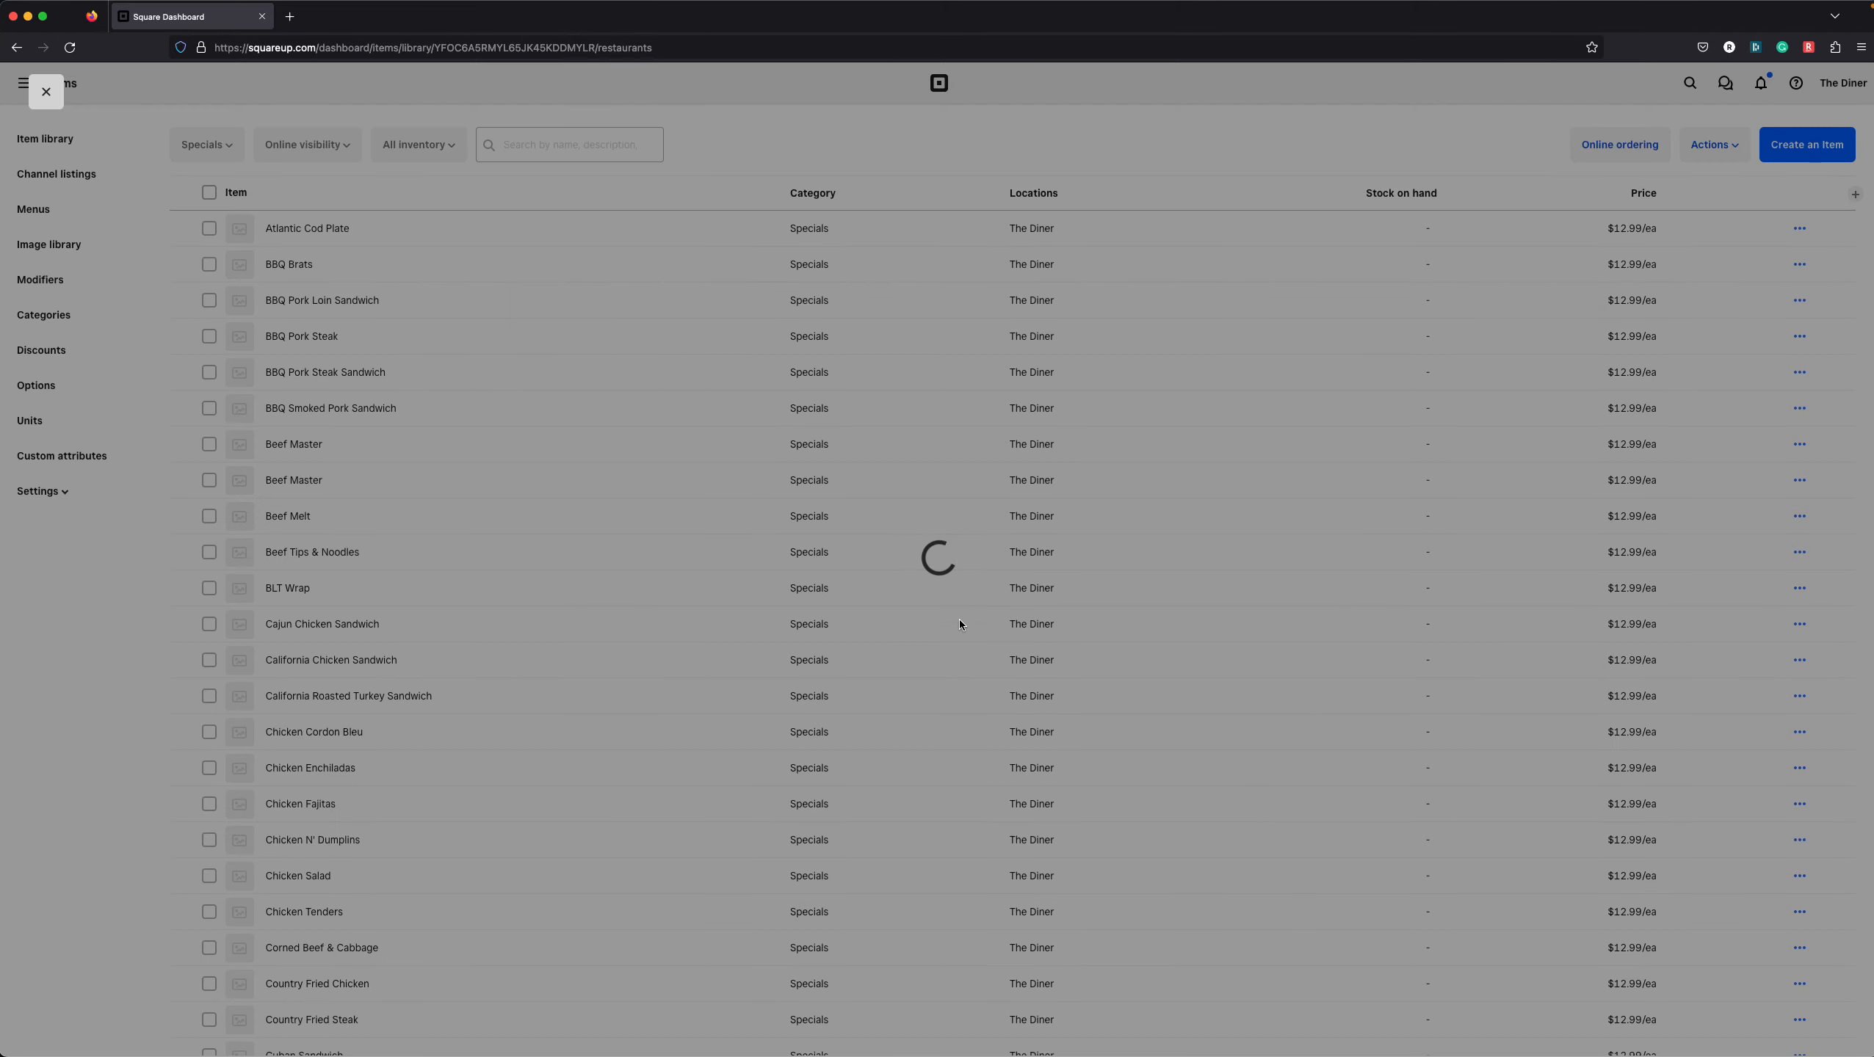
{"action": "scroll", "coordinate": [1192, 696], "scroll_direction": "down", "scroll_amount": 10}
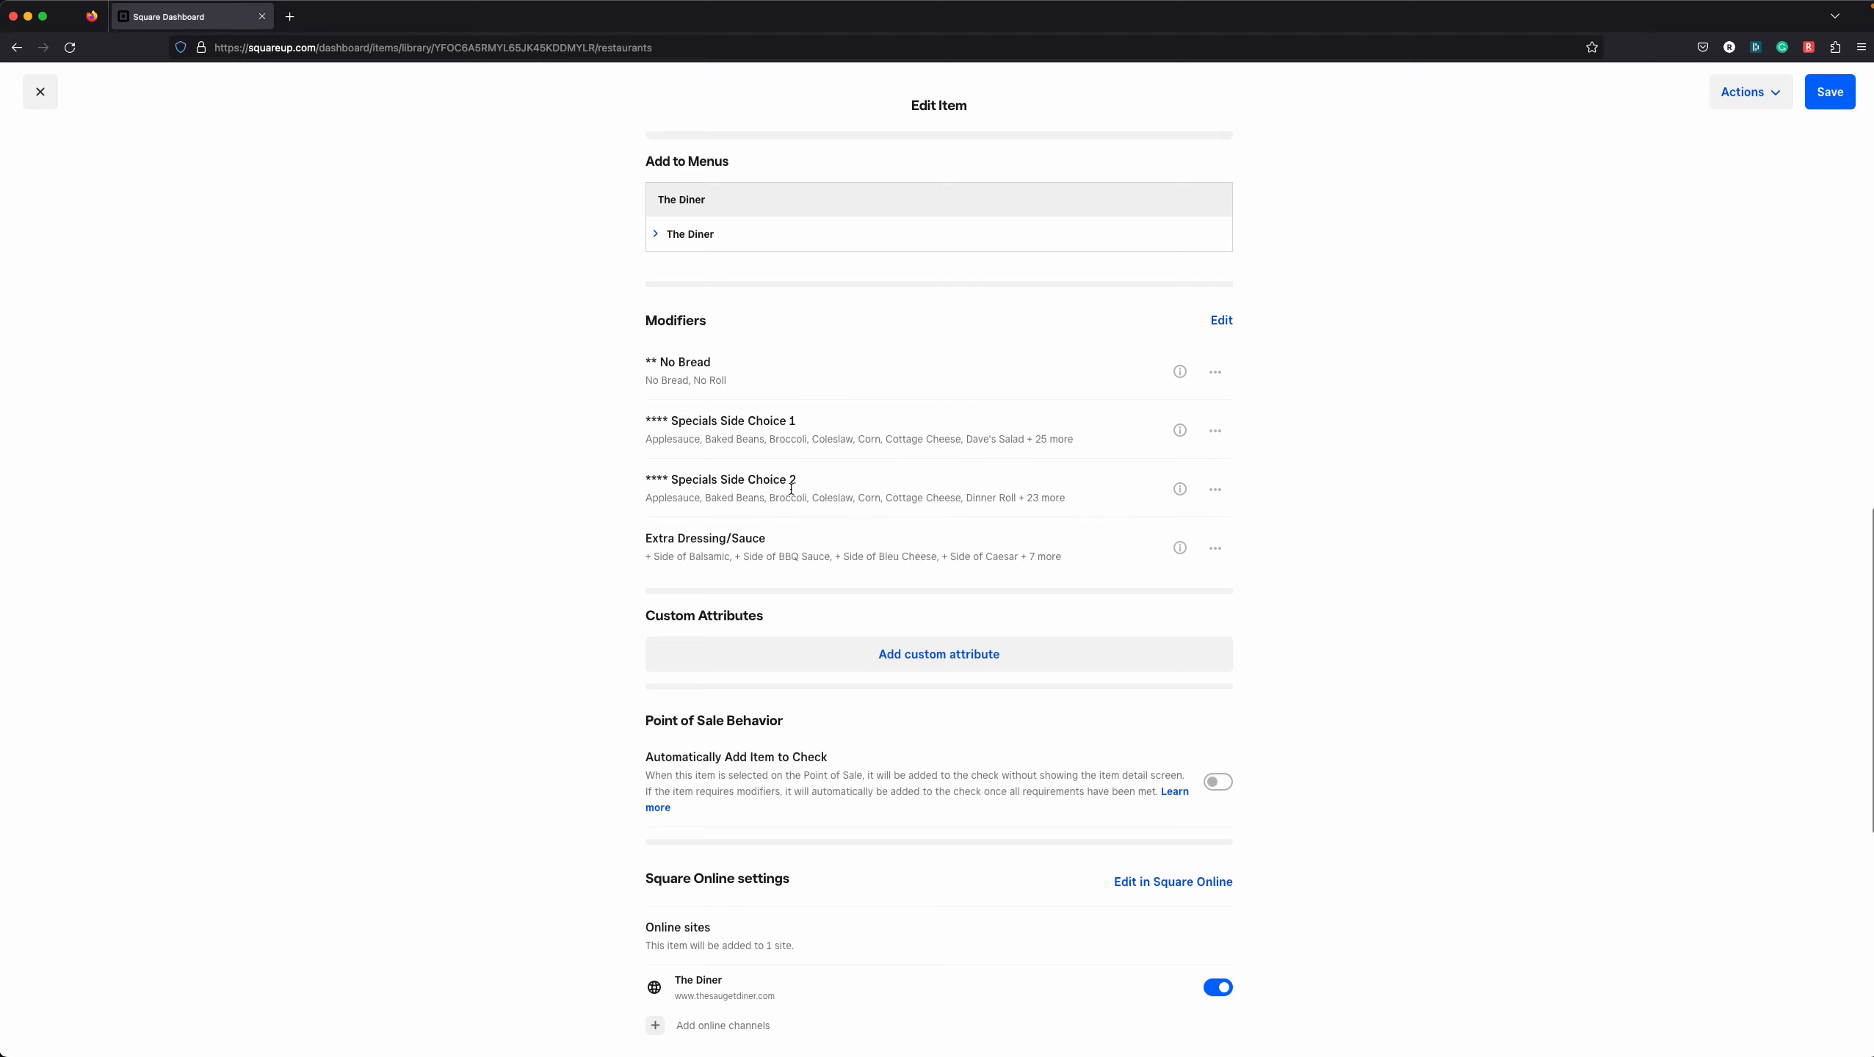
Remove the "**** Specials Side Choice 2" modifier set from the item
{"action": "left_click", "coordinate": [1216, 486]}
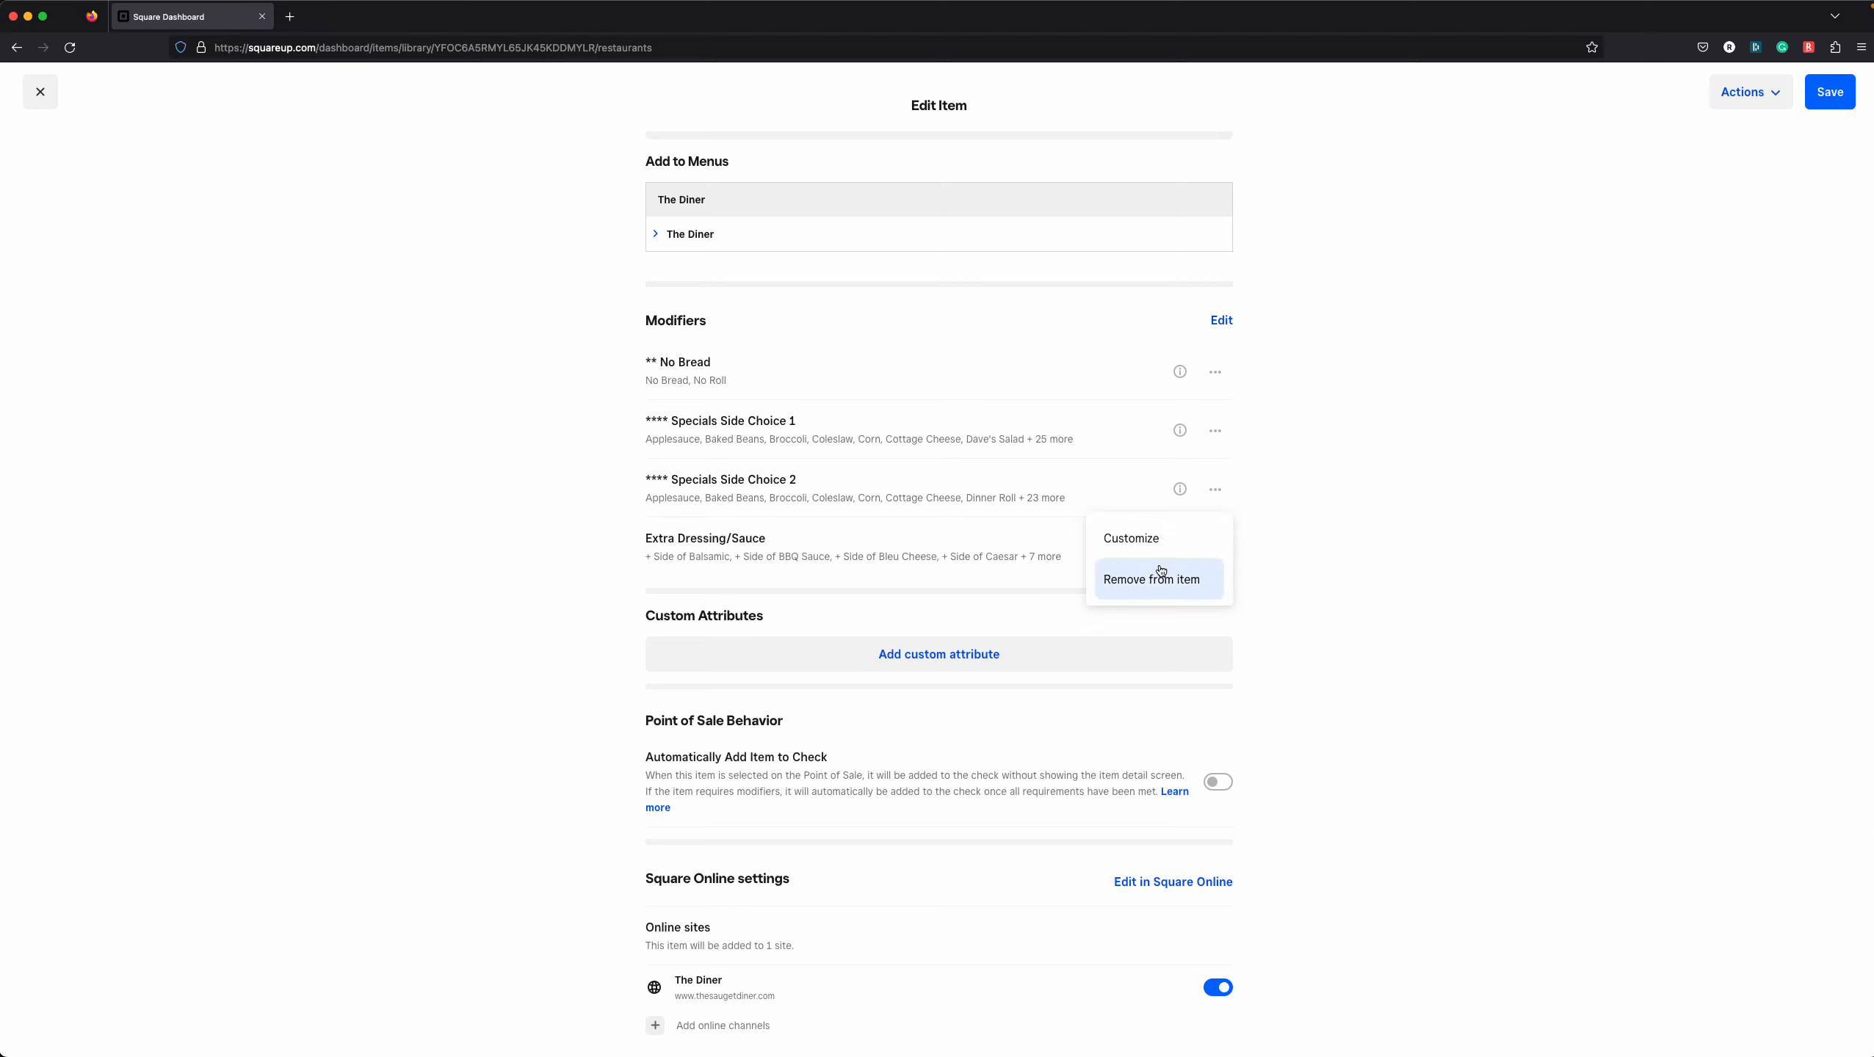
{"action": "left_click", "coordinate": [1388, 508]}
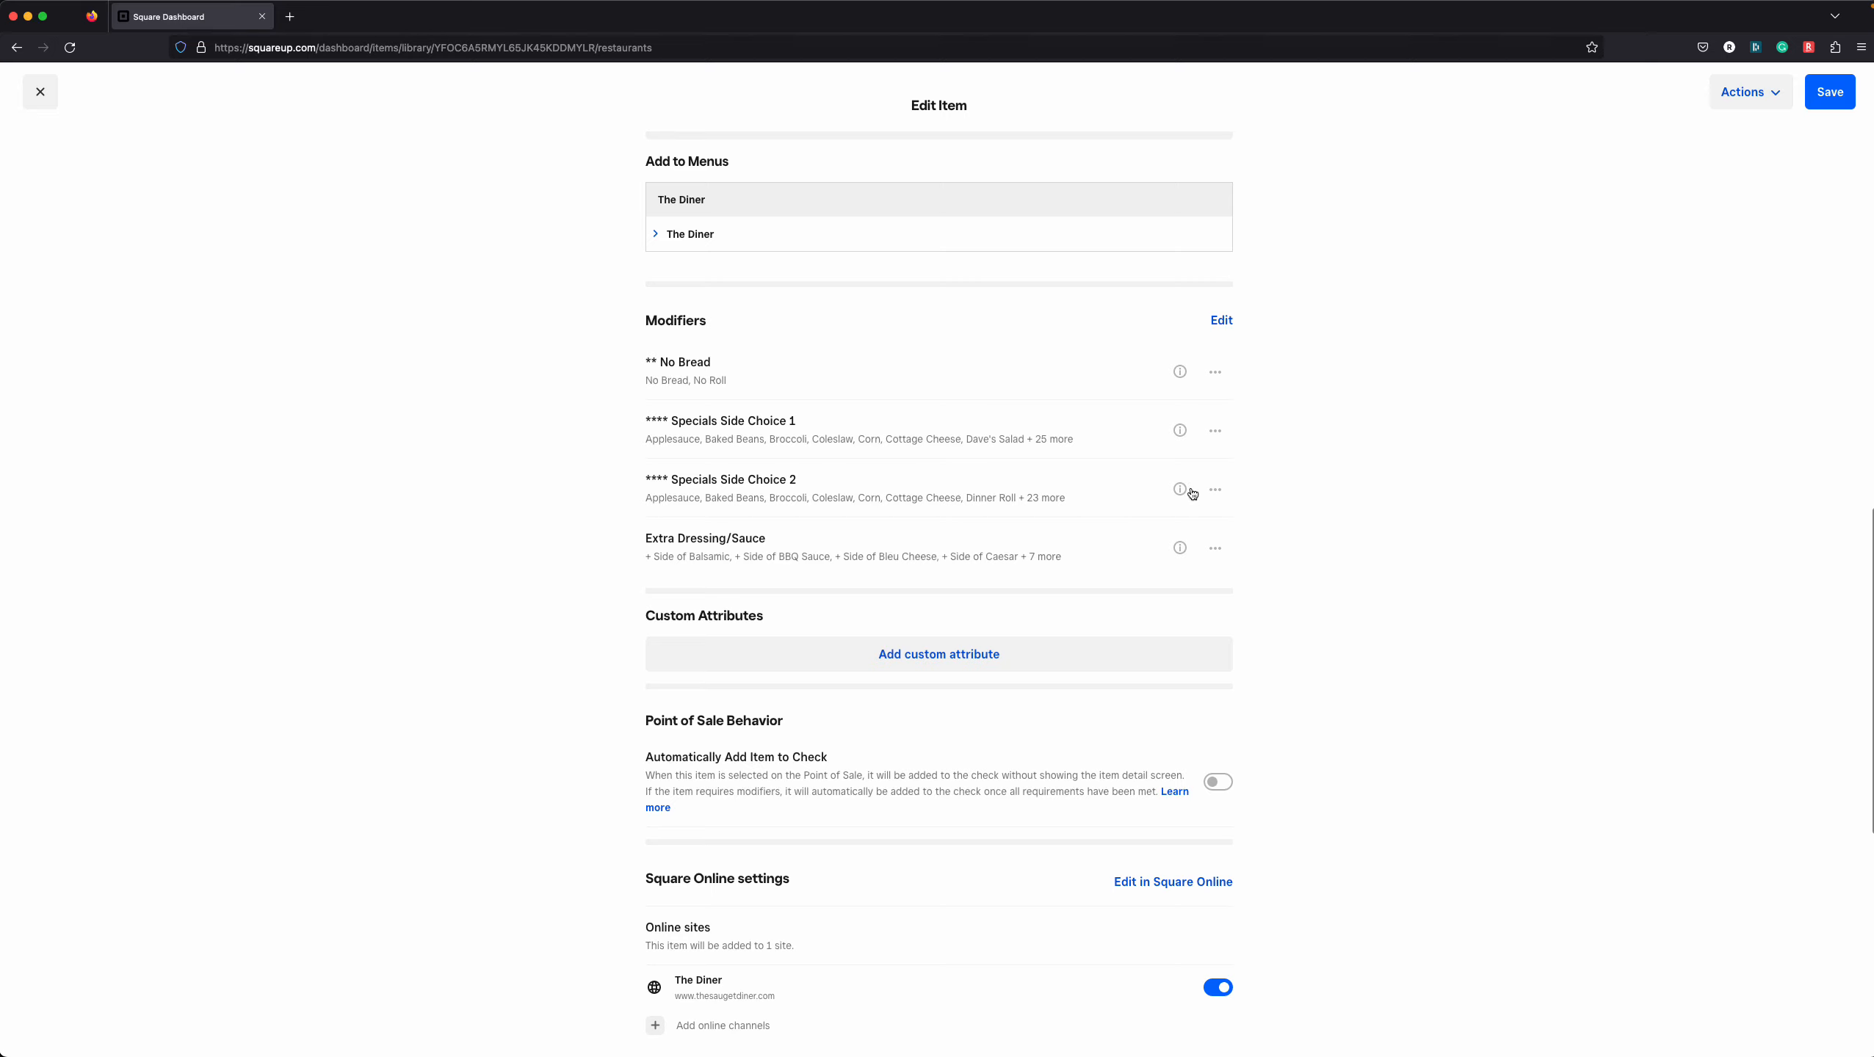
{"action": "left_click", "coordinate": [1219, 490]}
{"action": "left_click", "coordinate": [1164, 577]}
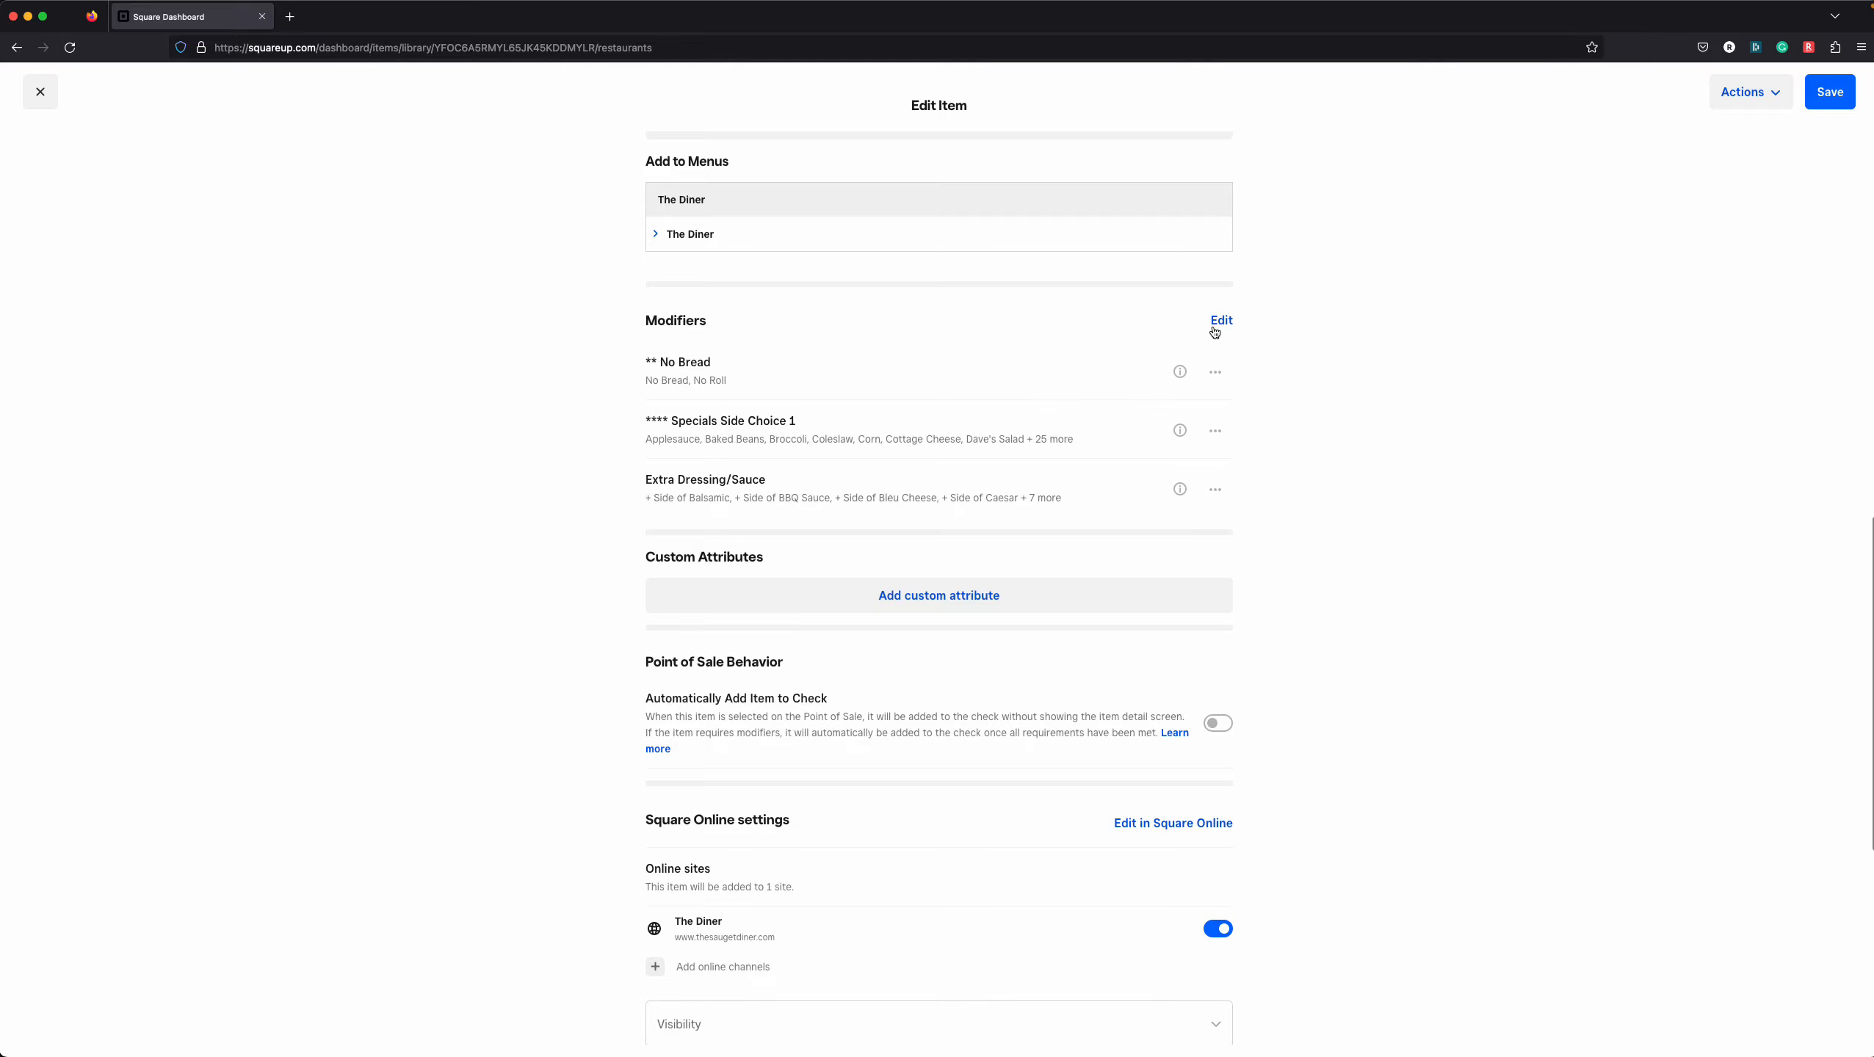
Find the "specials" modifier sets and apply "**** Specials Side Choice 2" to the item again
{"action": "left_click", "coordinate": [1222, 322]}
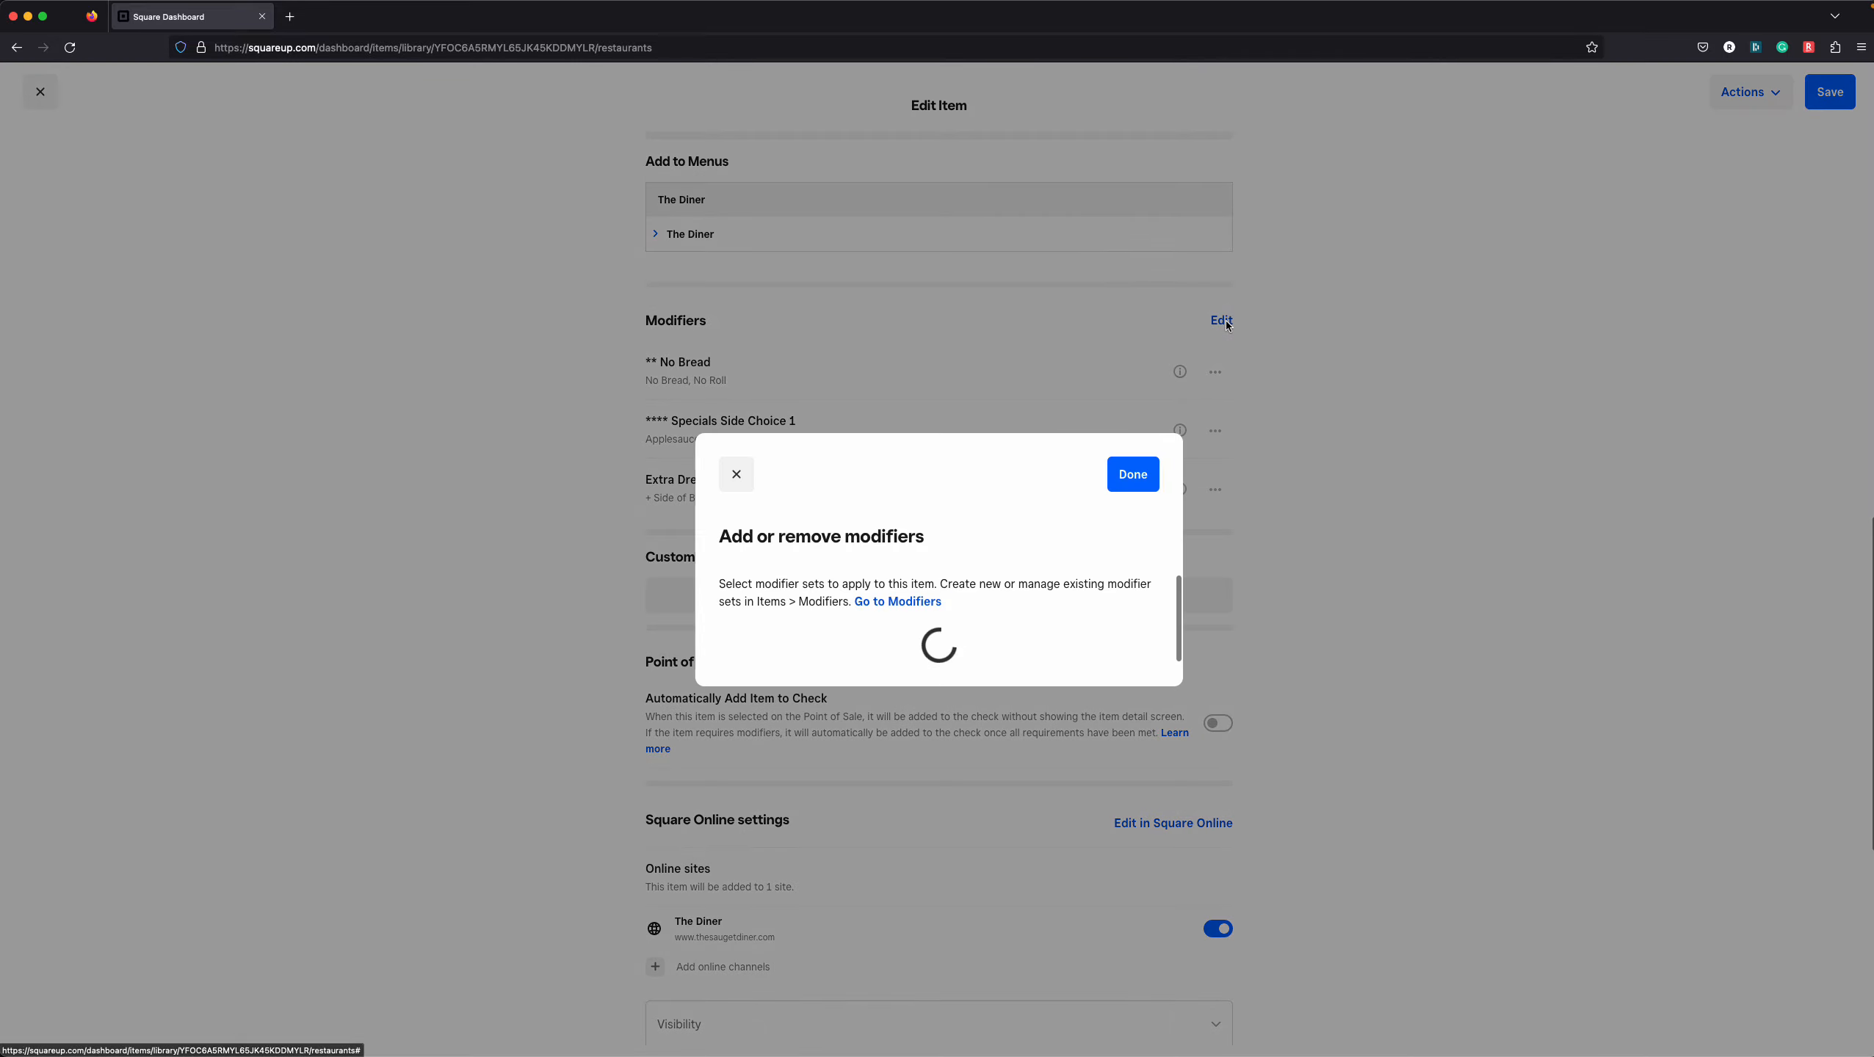
{"action": "scroll", "coordinate": [960, 490], "scroll_direction": "down", "scroll_amount": 13}
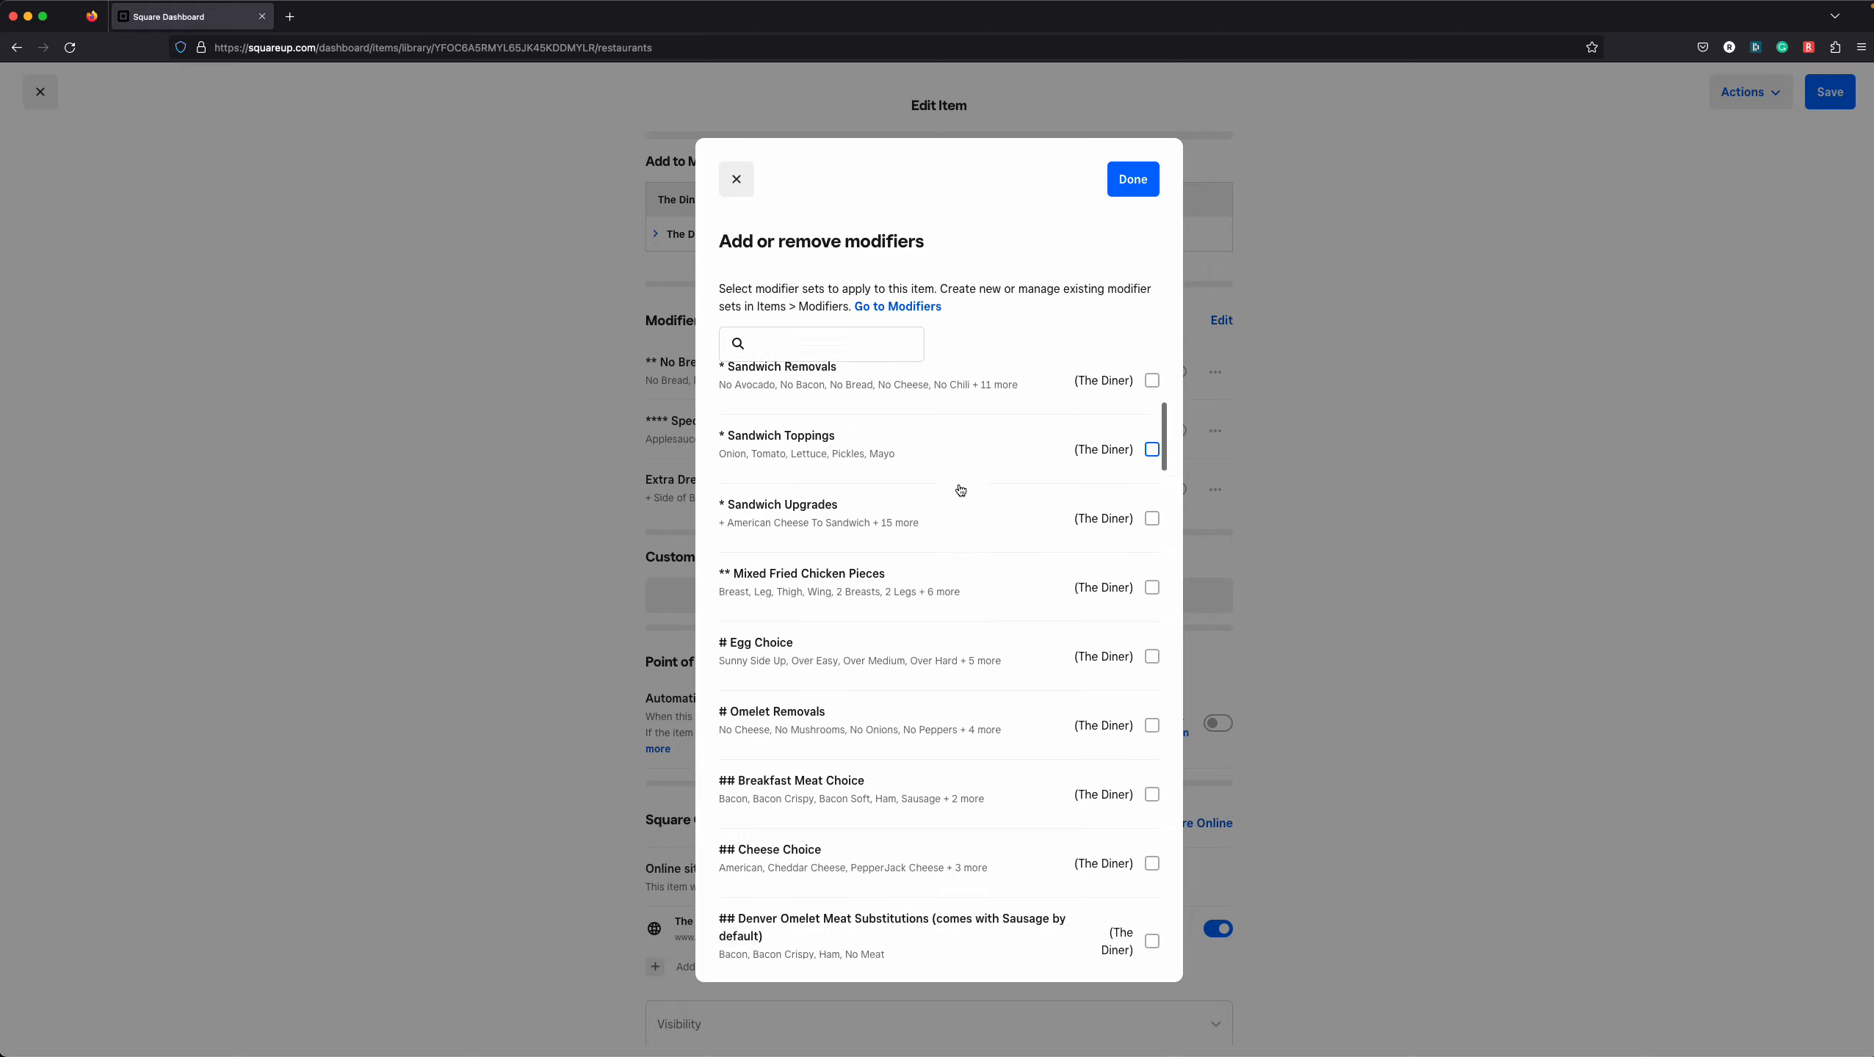
{"action": "scroll", "coordinate": [959, 490], "scroll_direction": "up", "scroll_amount": 13}
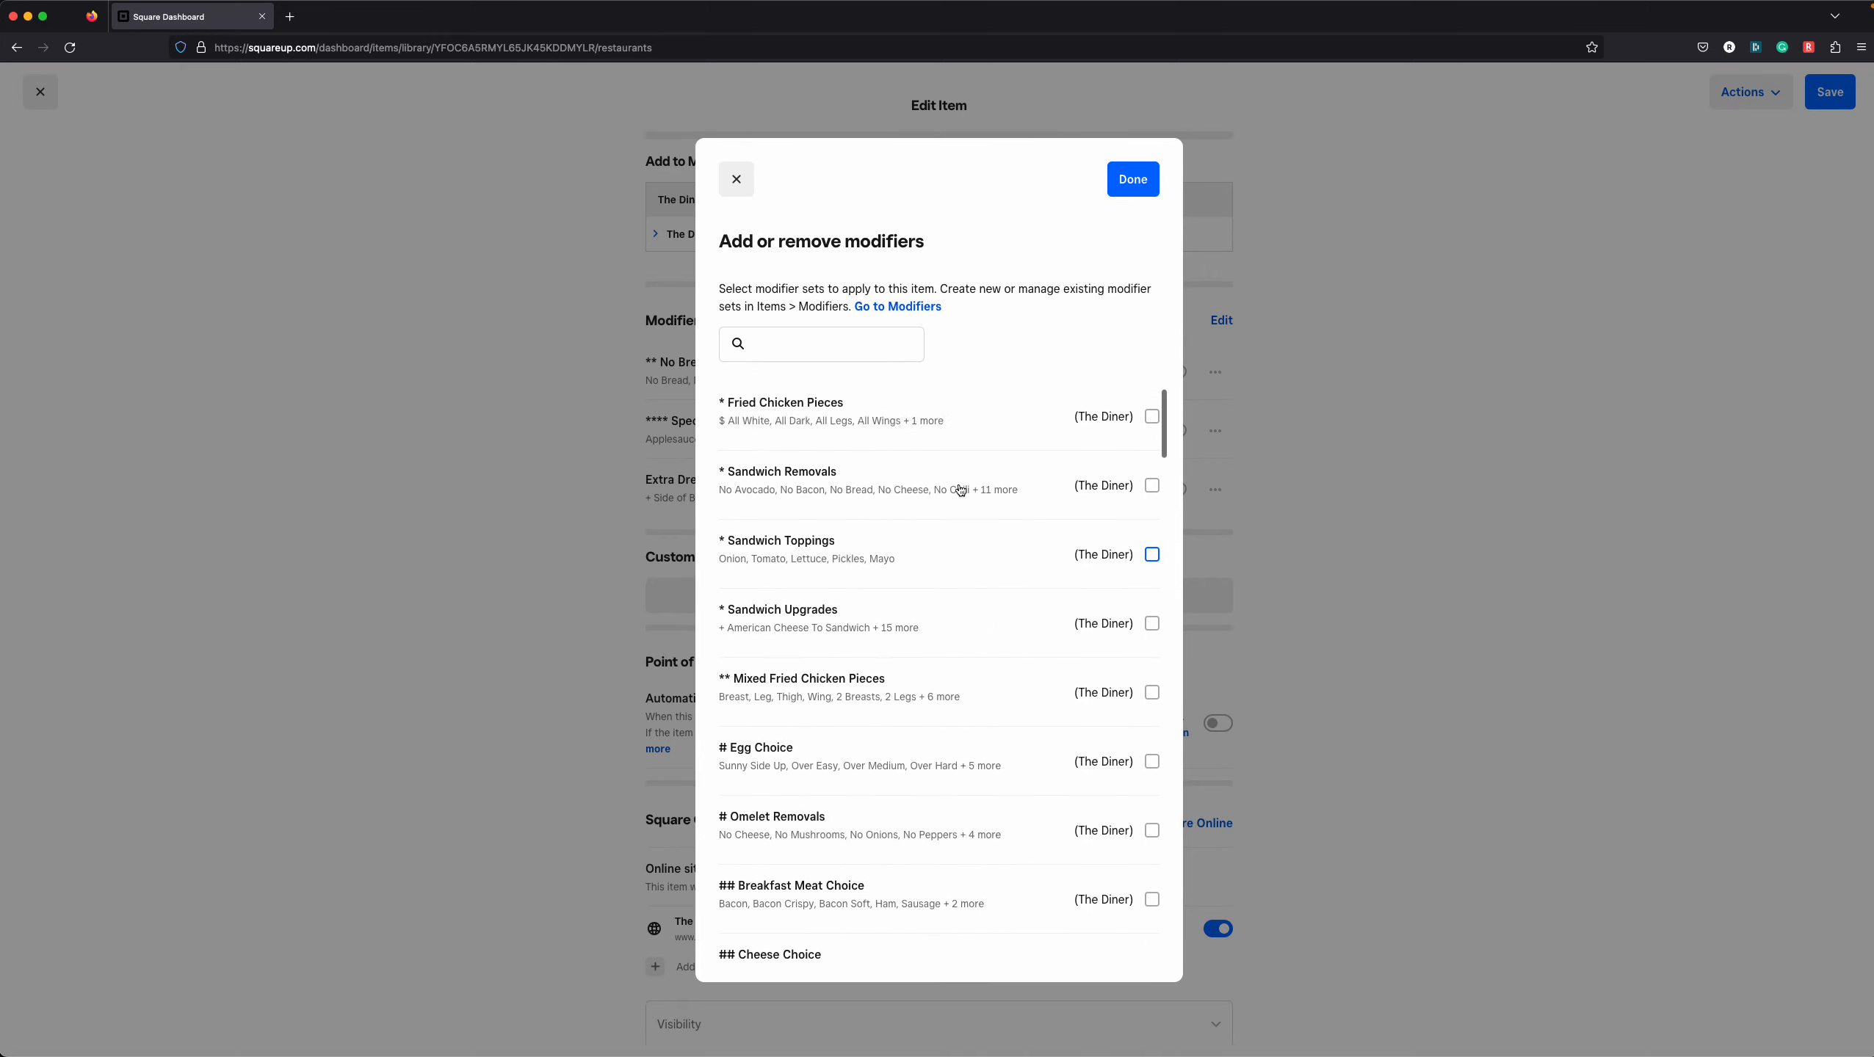
{"action": "left_click", "coordinate": [838, 345]}
{"action": "type", "text": "specials"}
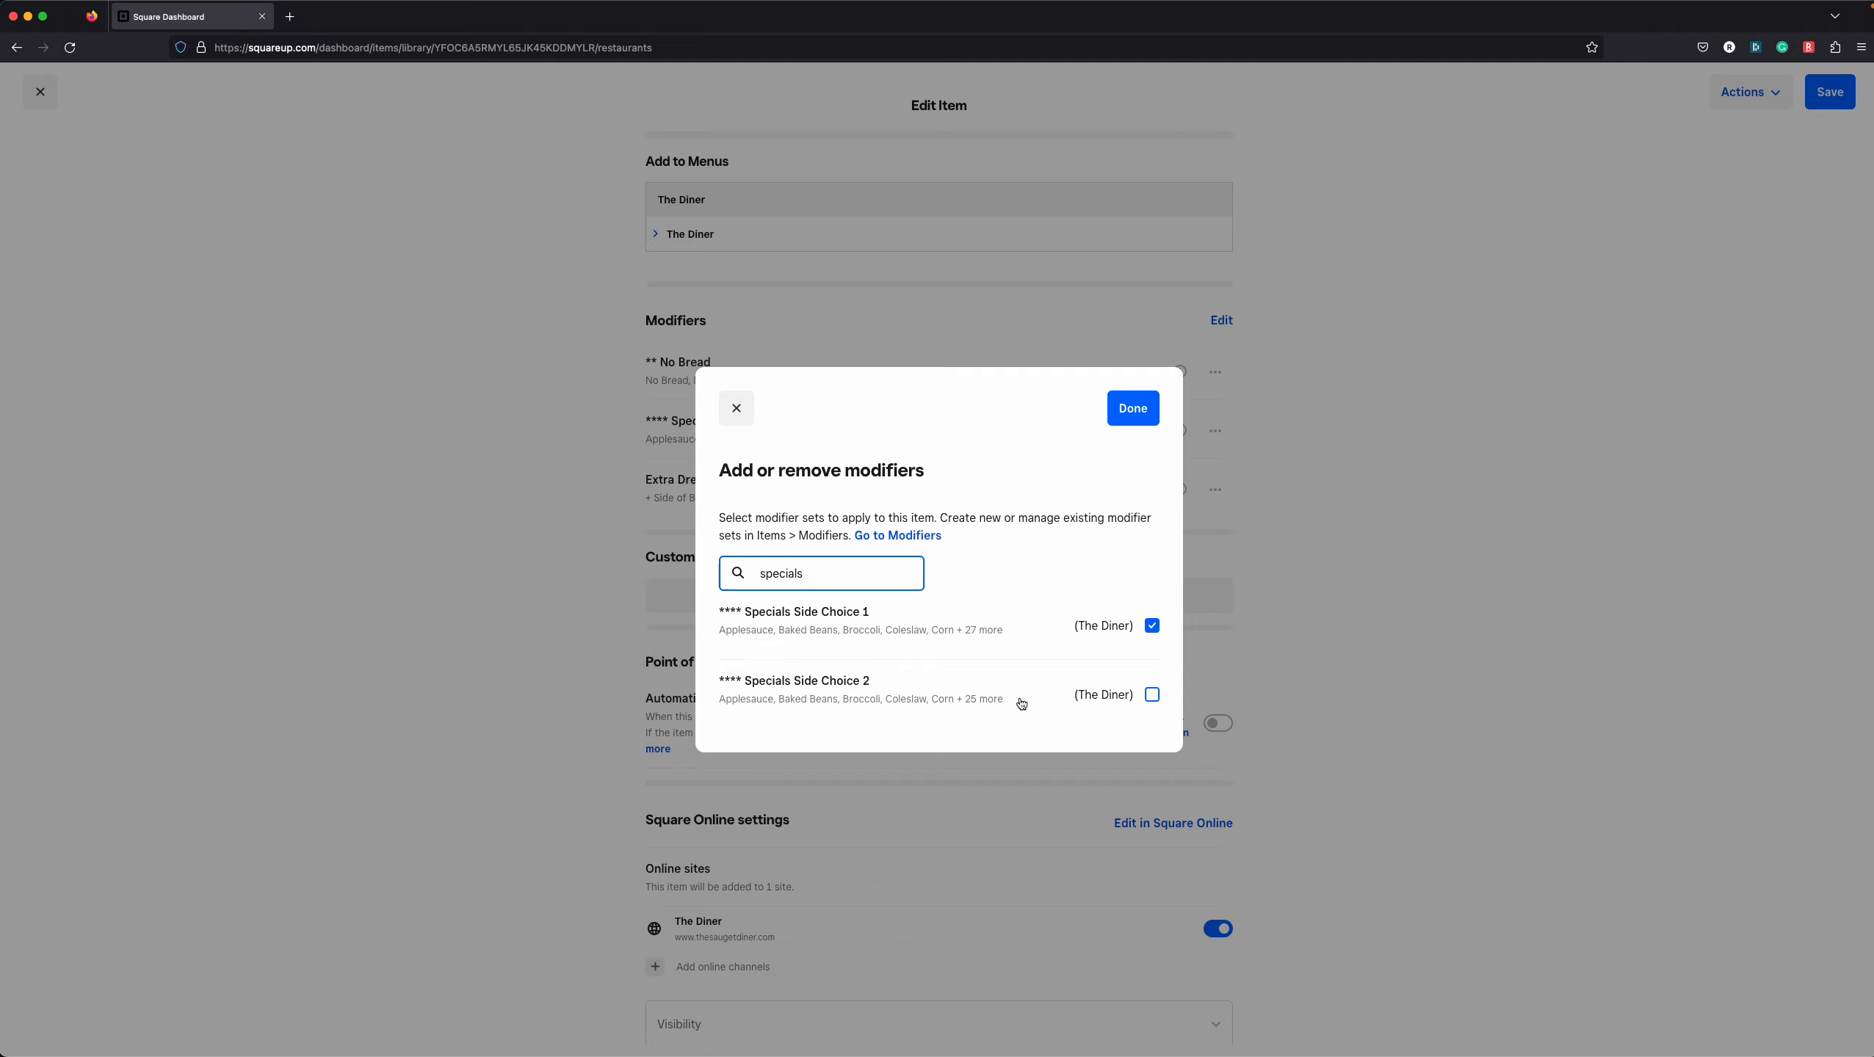
{"action": "left_click", "coordinate": [1152, 695]}
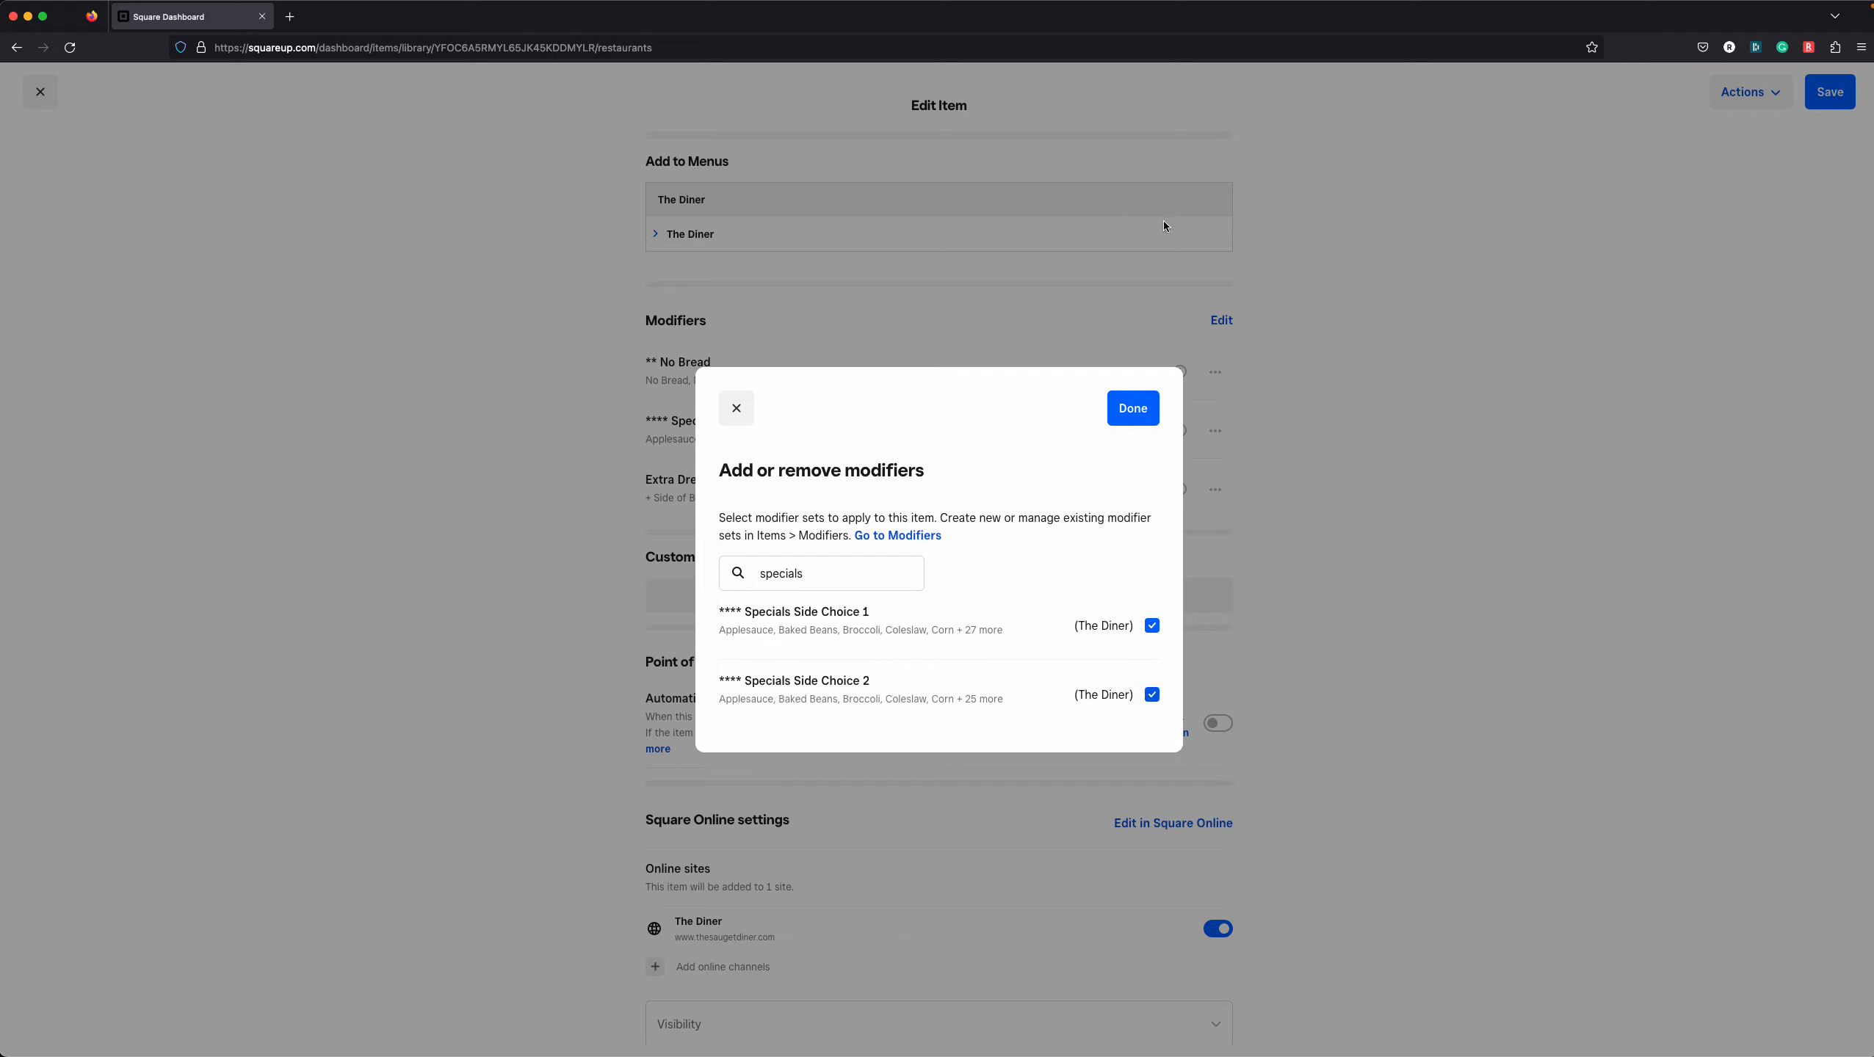
{"action": "left_click", "coordinate": [1135, 409]}
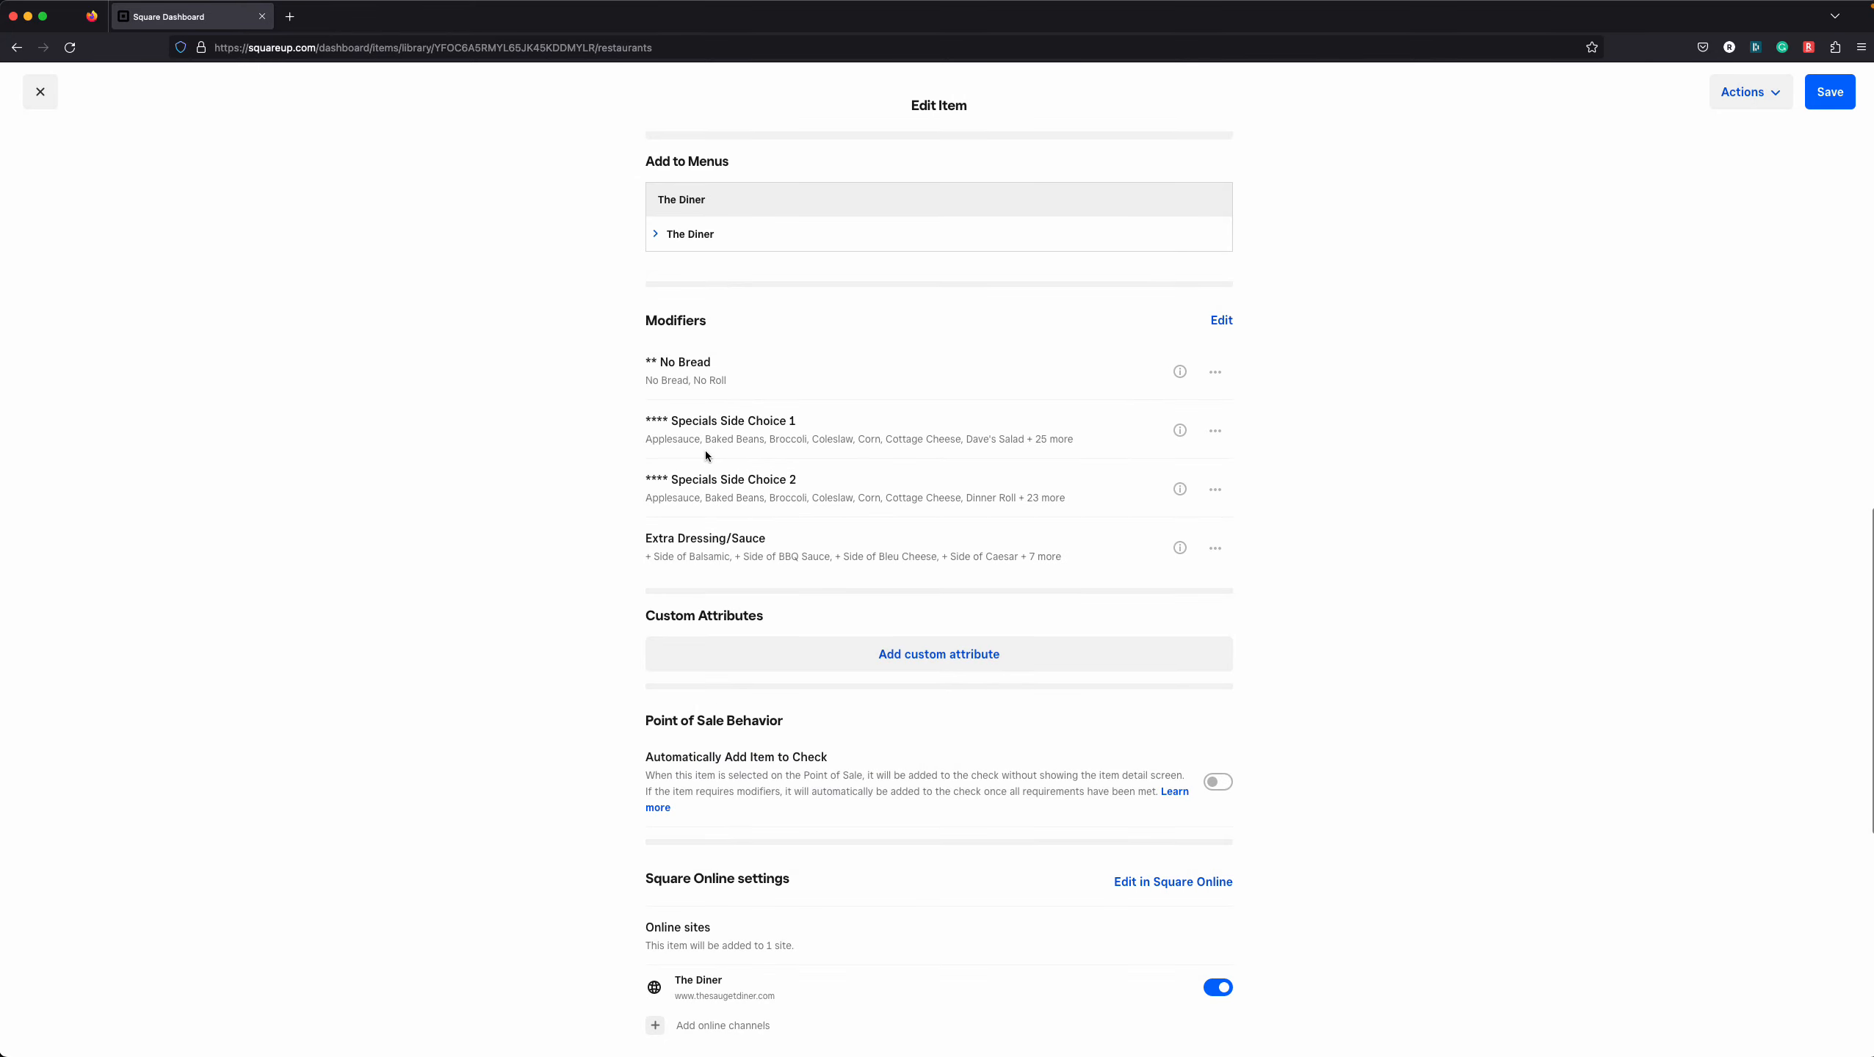
Close the item and discard its unsaved changes
{"action": "left_click", "coordinate": [1211, 437]}
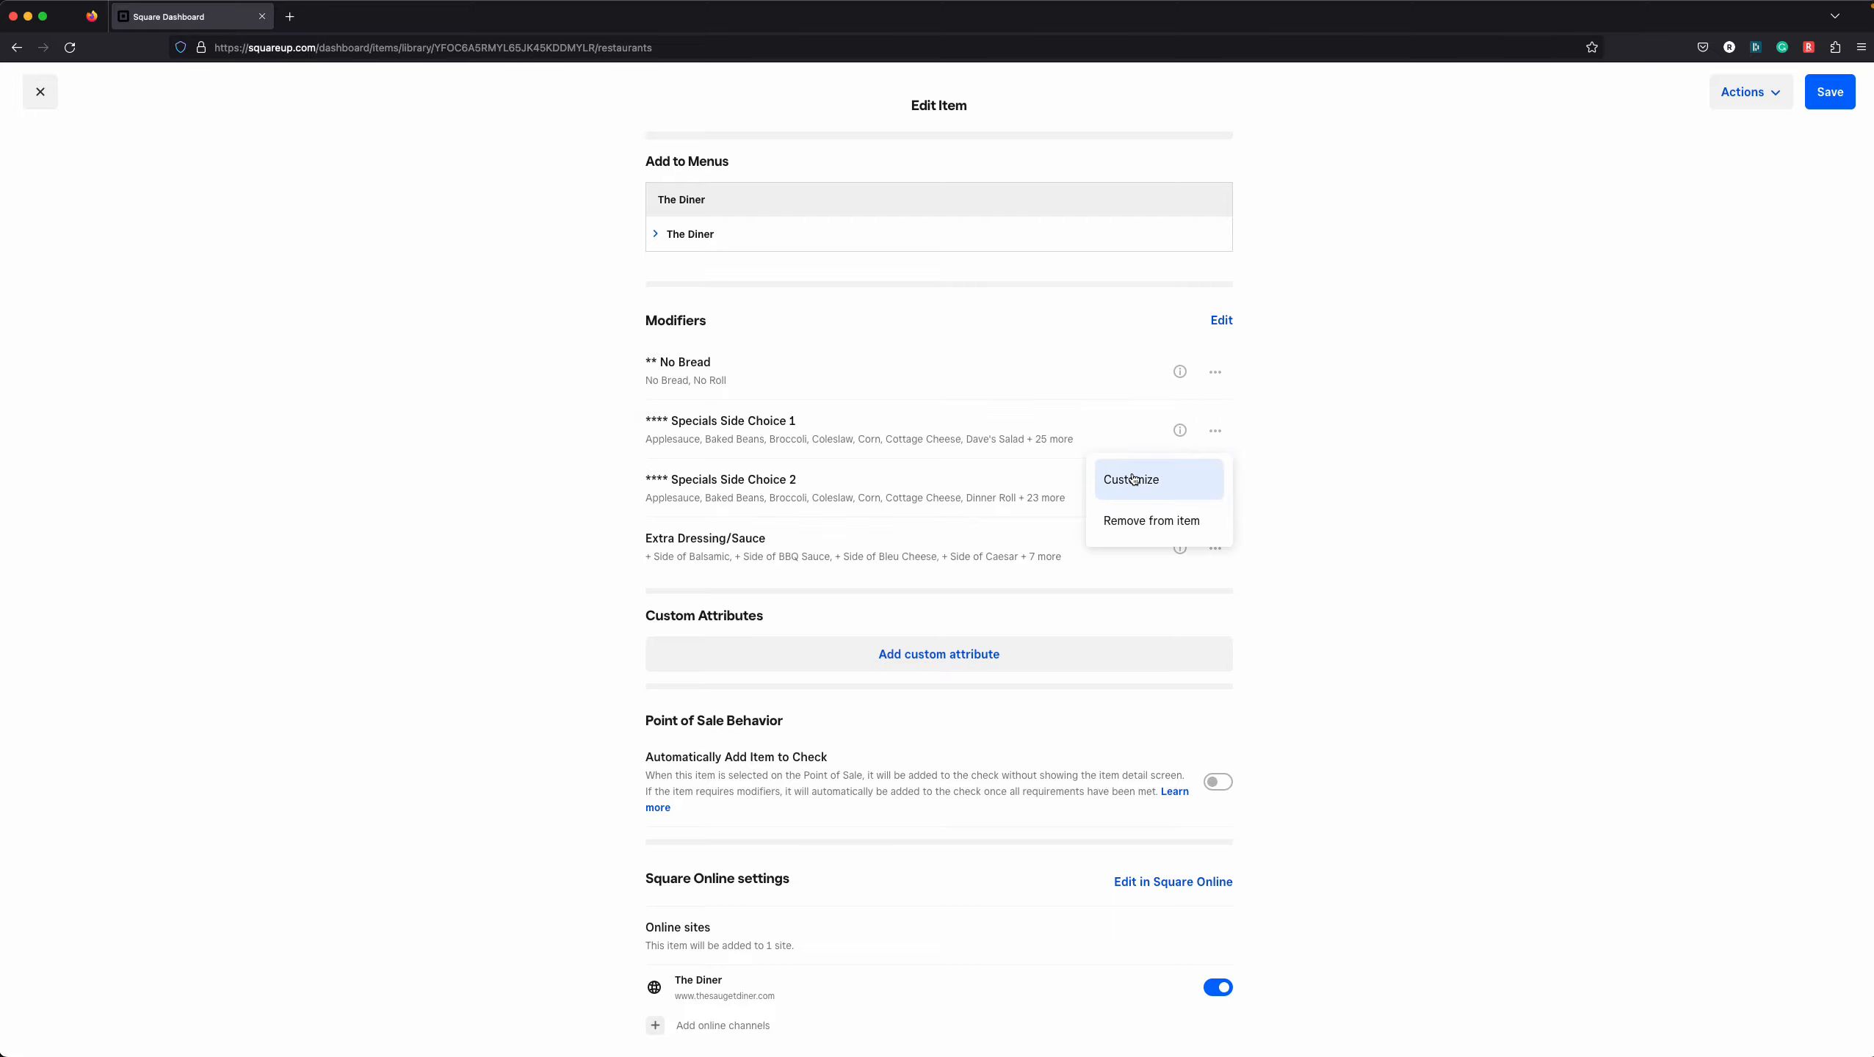
{"action": "left_click", "coordinate": [36, 89]}
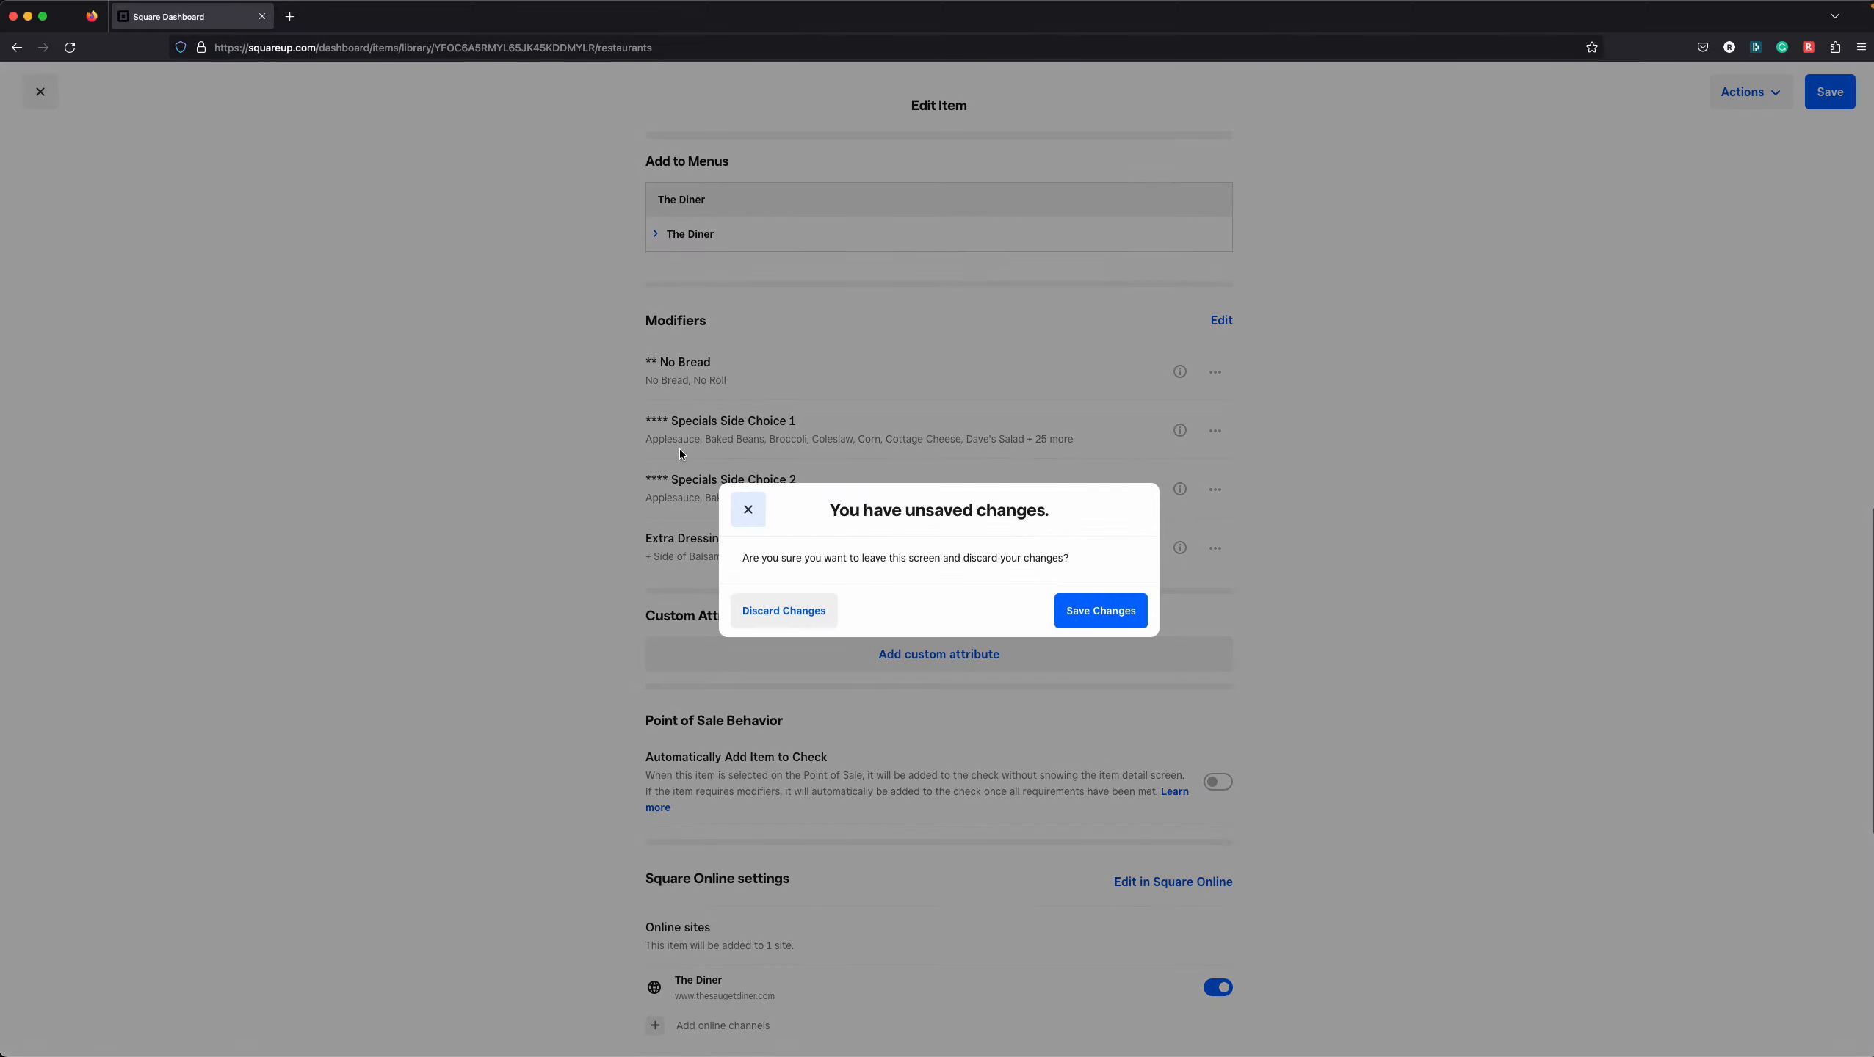
{"action": "left_click", "coordinate": [784, 611]}
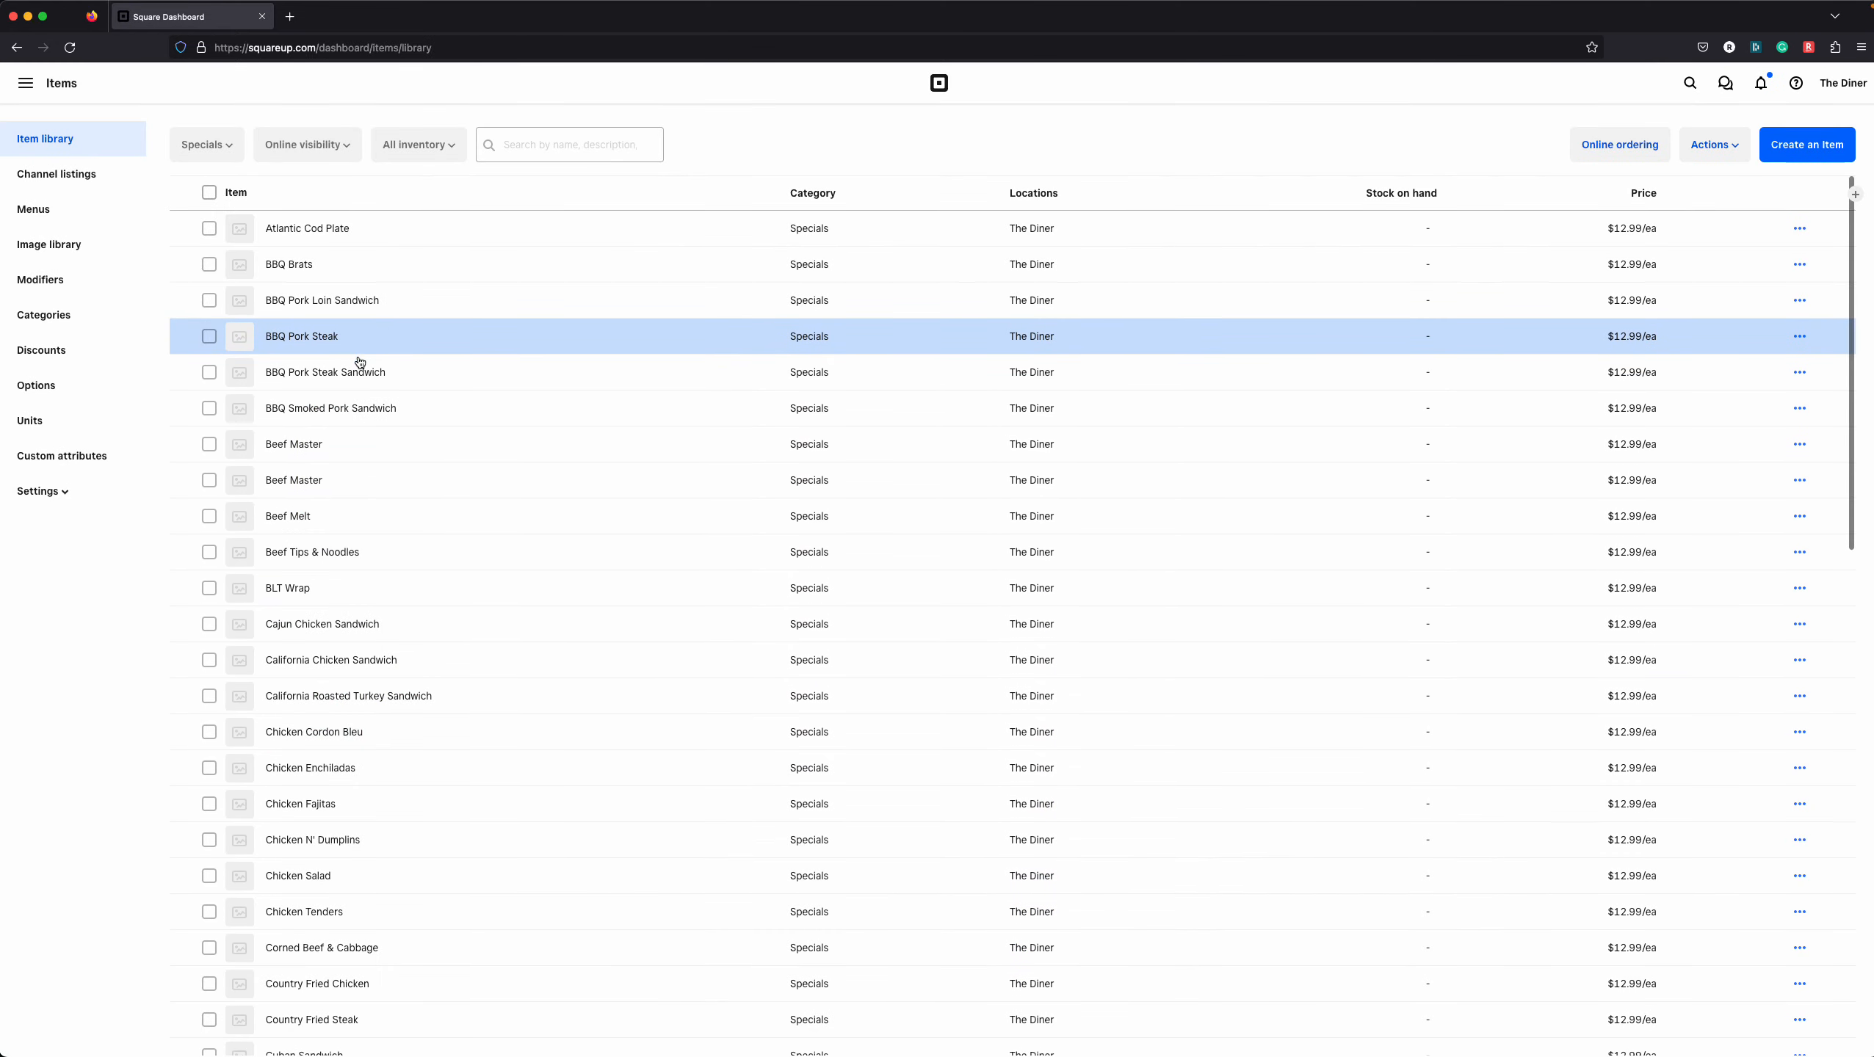
Open the BBQ Pork Steak item from the Specials list and go through its details to its modifier sets
{"action": "left_click", "coordinate": [343, 336]}
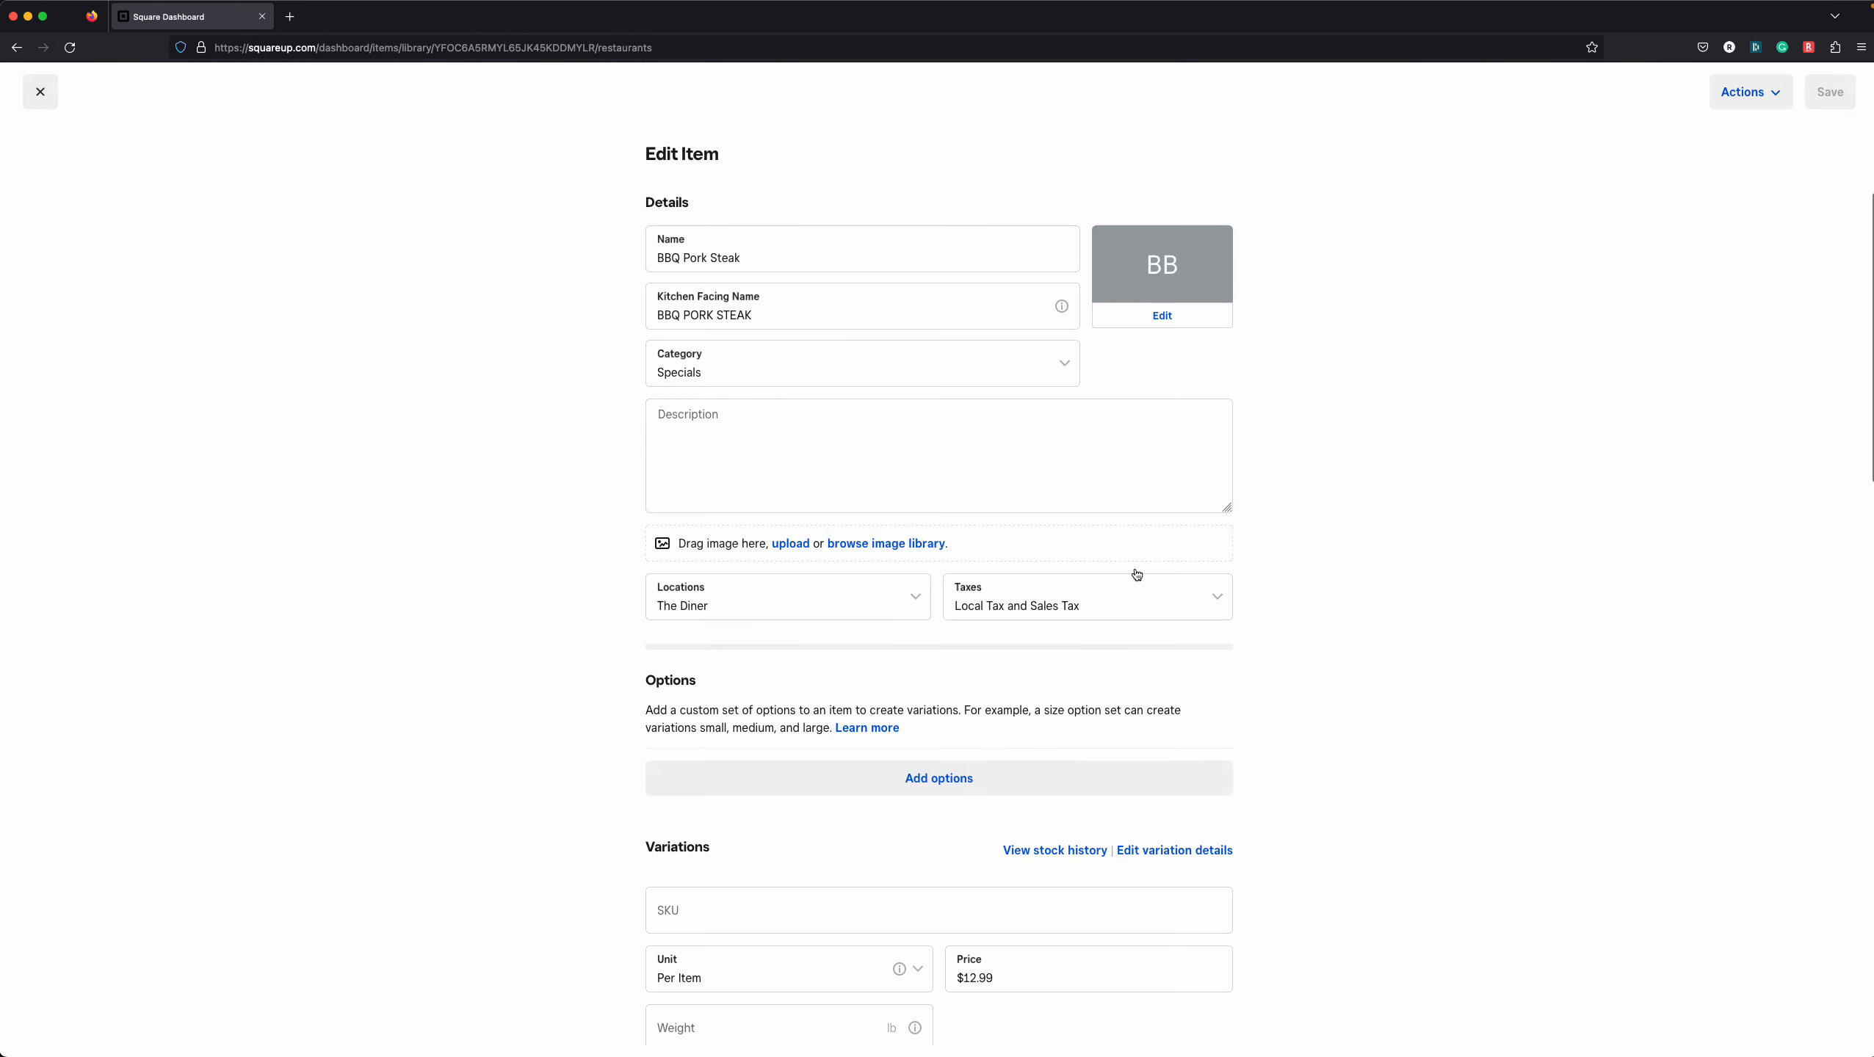
{"action": "scroll", "coordinate": [1290, 588], "scroll_direction": "down", "scroll_amount": 8}
{"action": "scroll", "coordinate": [1290, 588], "scroll_direction": "up", "scroll_amount": 6}
{"action": "left_click", "coordinate": [754, 301]}
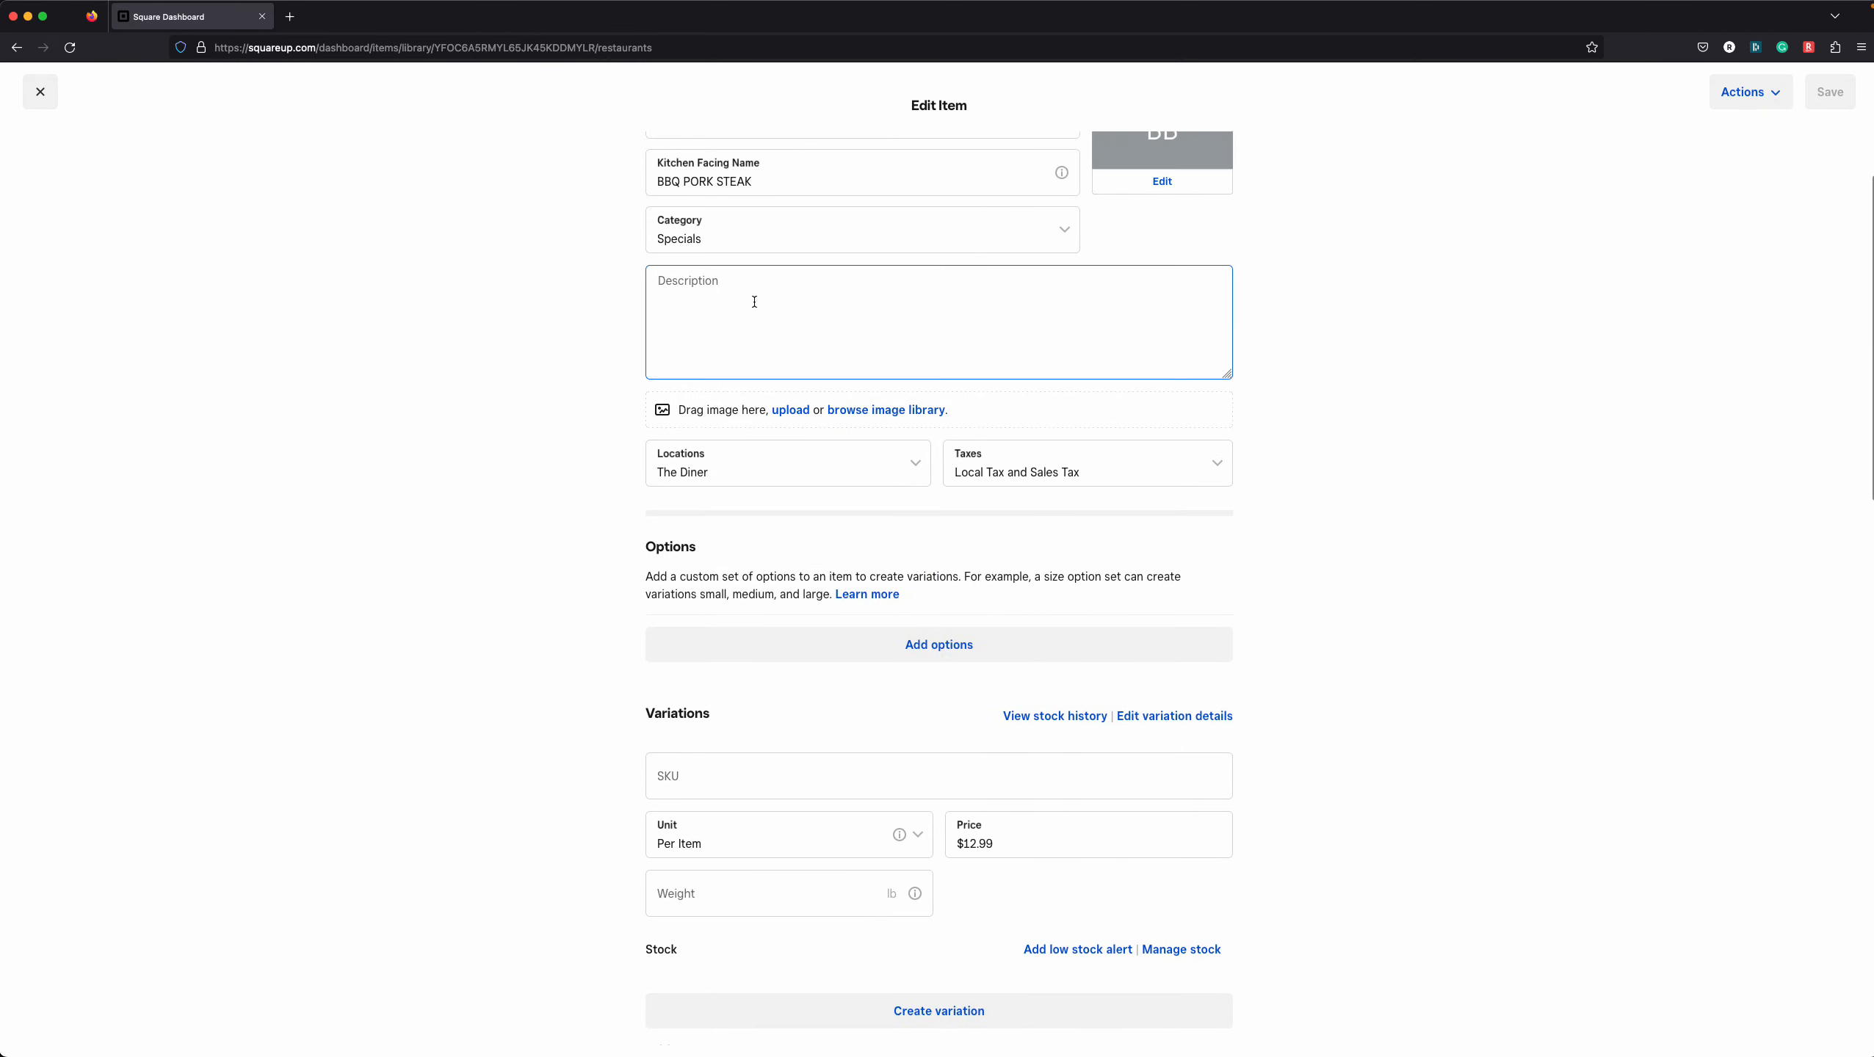
{"action": "scroll", "coordinate": [704, 311], "scroll_direction": "up", "scroll_amount": 1}
{"action": "scroll", "coordinate": [1360, 594], "scroll_direction": "down", "scroll_amount": 10}
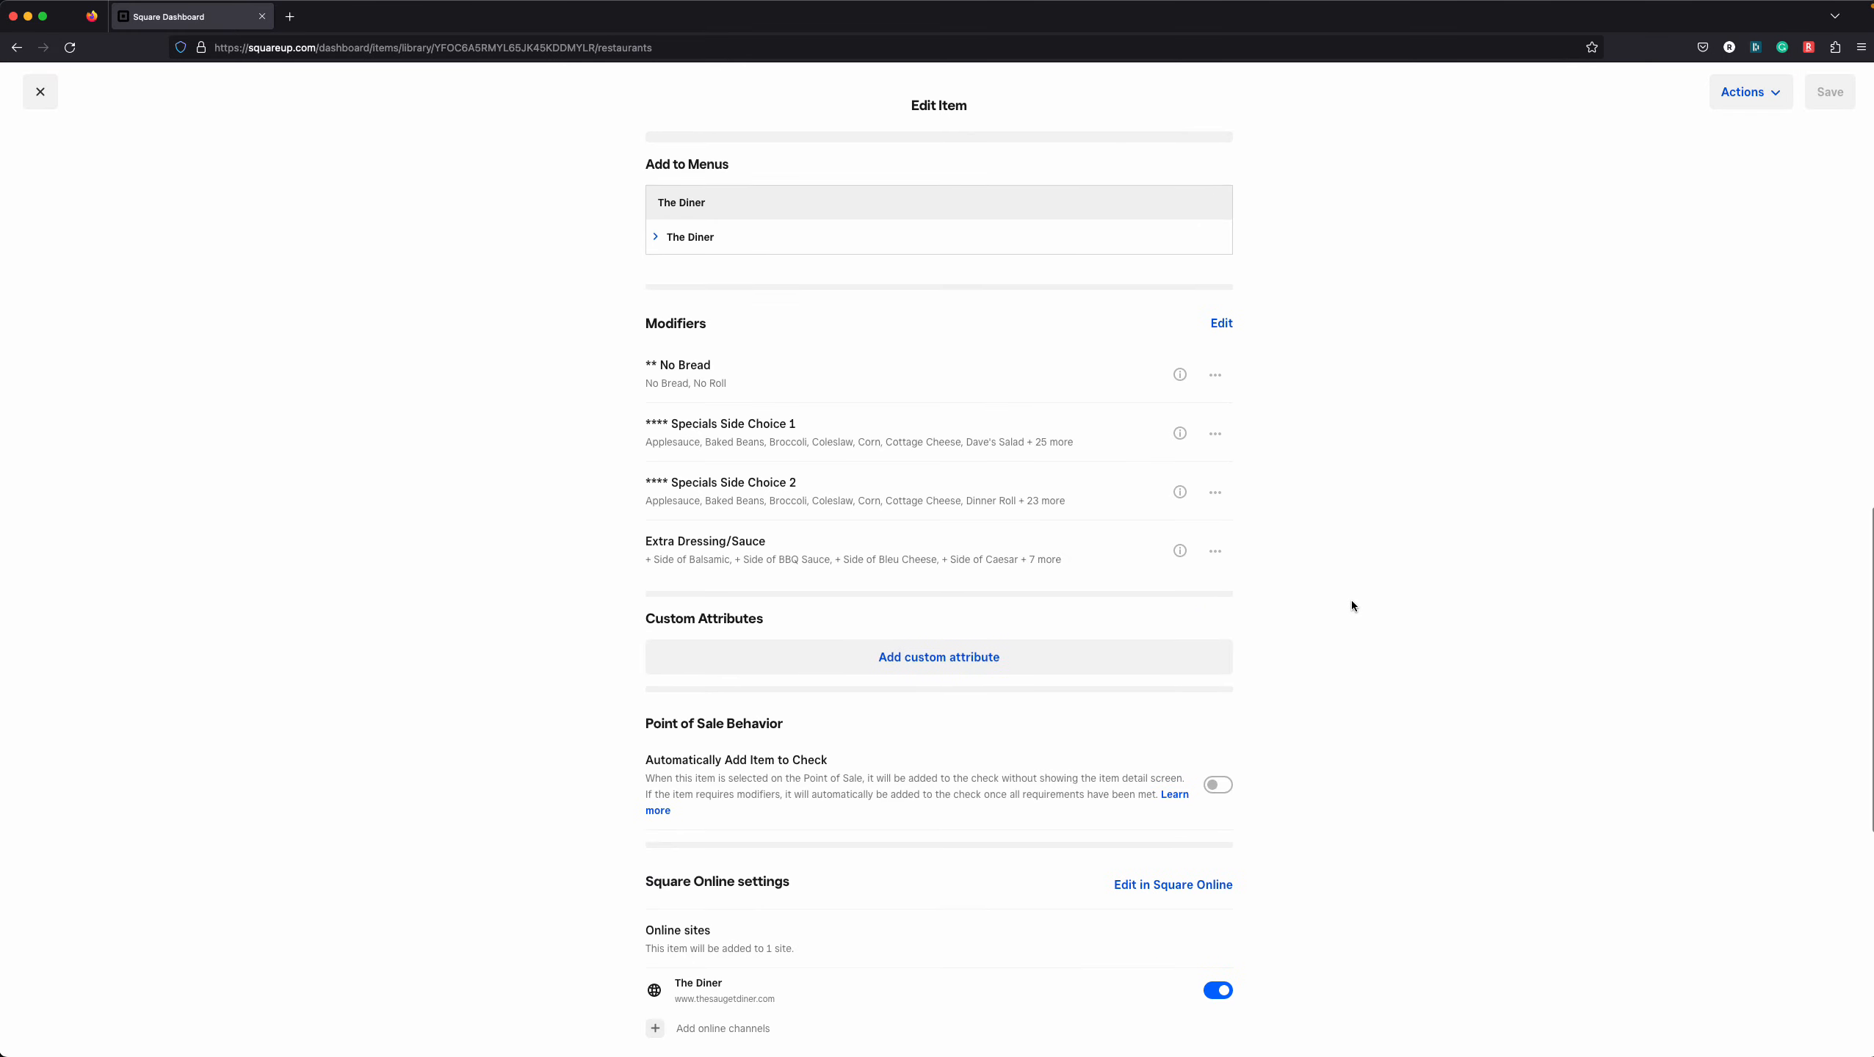
{"action": "scroll", "coordinate": [1351, 606], "scroll_direction": "down", "scroll_amount": 1}
Customize the "**** Specials Side Choice 1" modifier set for BBQ Pork Steak with Potato Salad as the pre-selected side
{"action": "left_click", "coordinate": [1216, 379]}
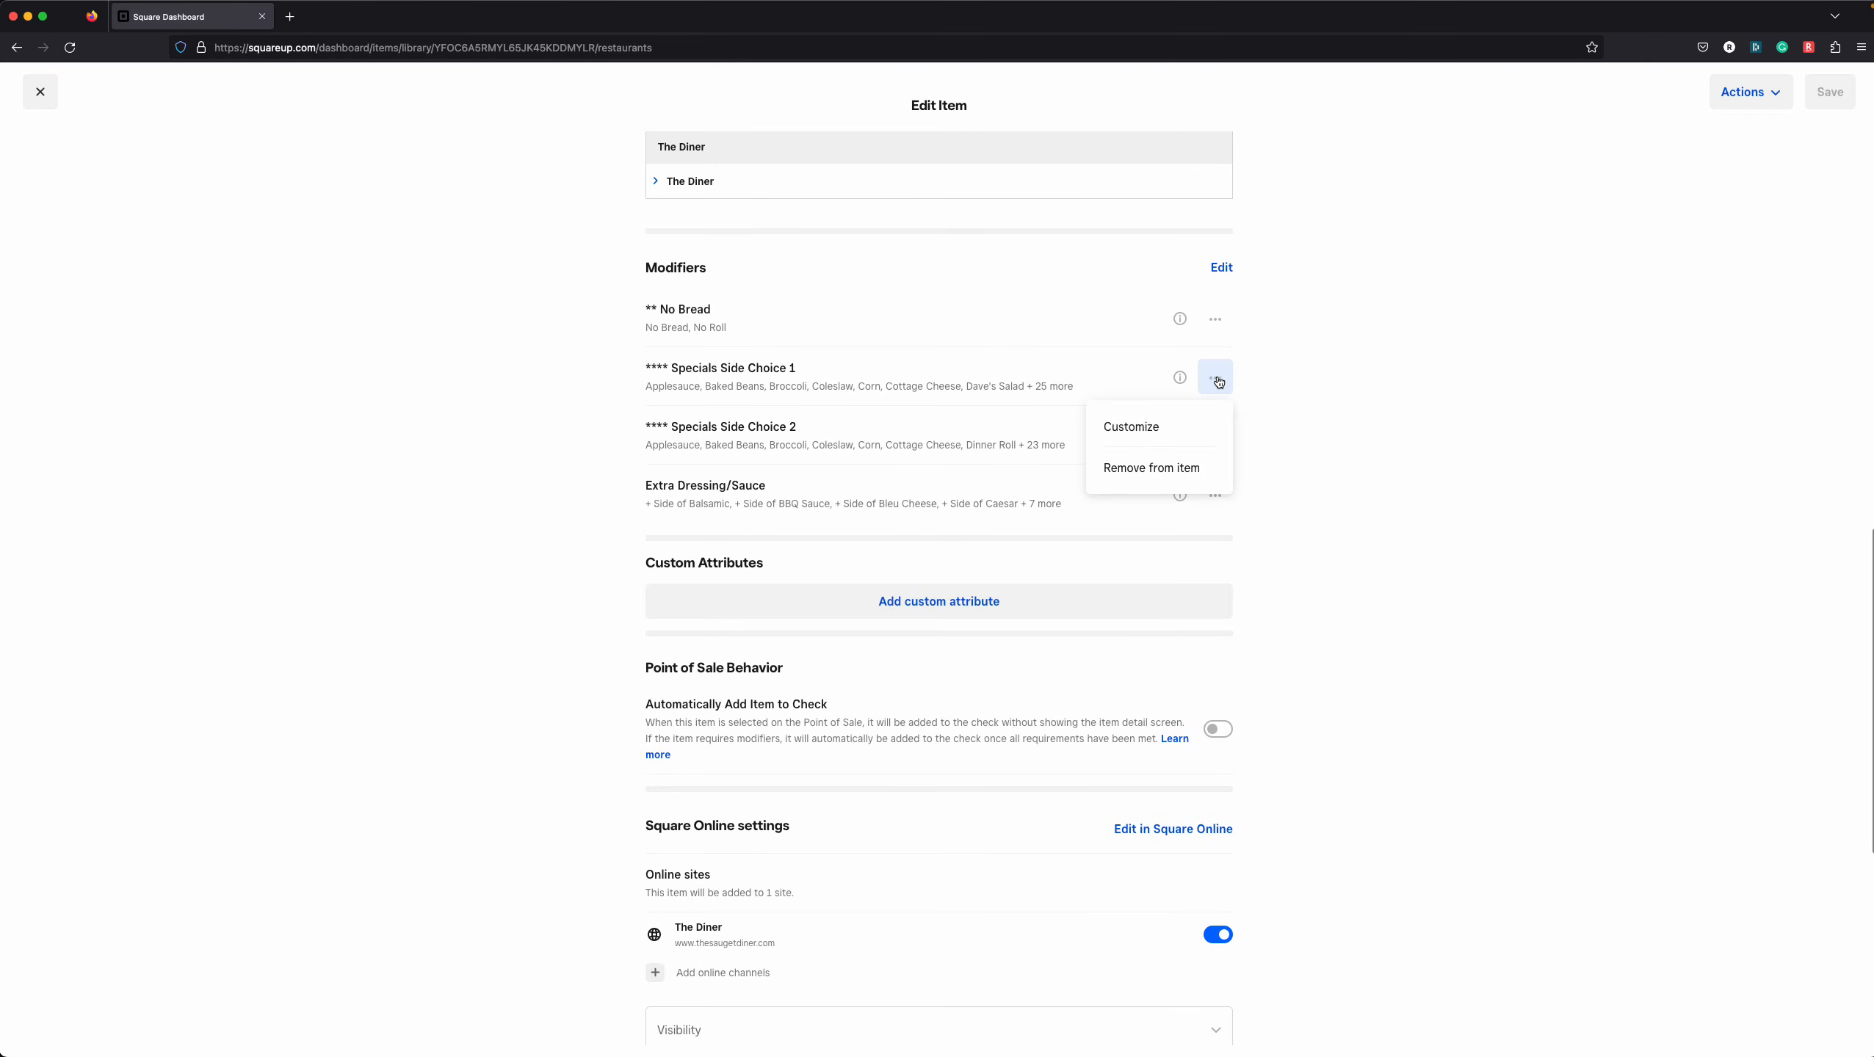
{"action": "left_click", "coordinate": [1165, 429]}
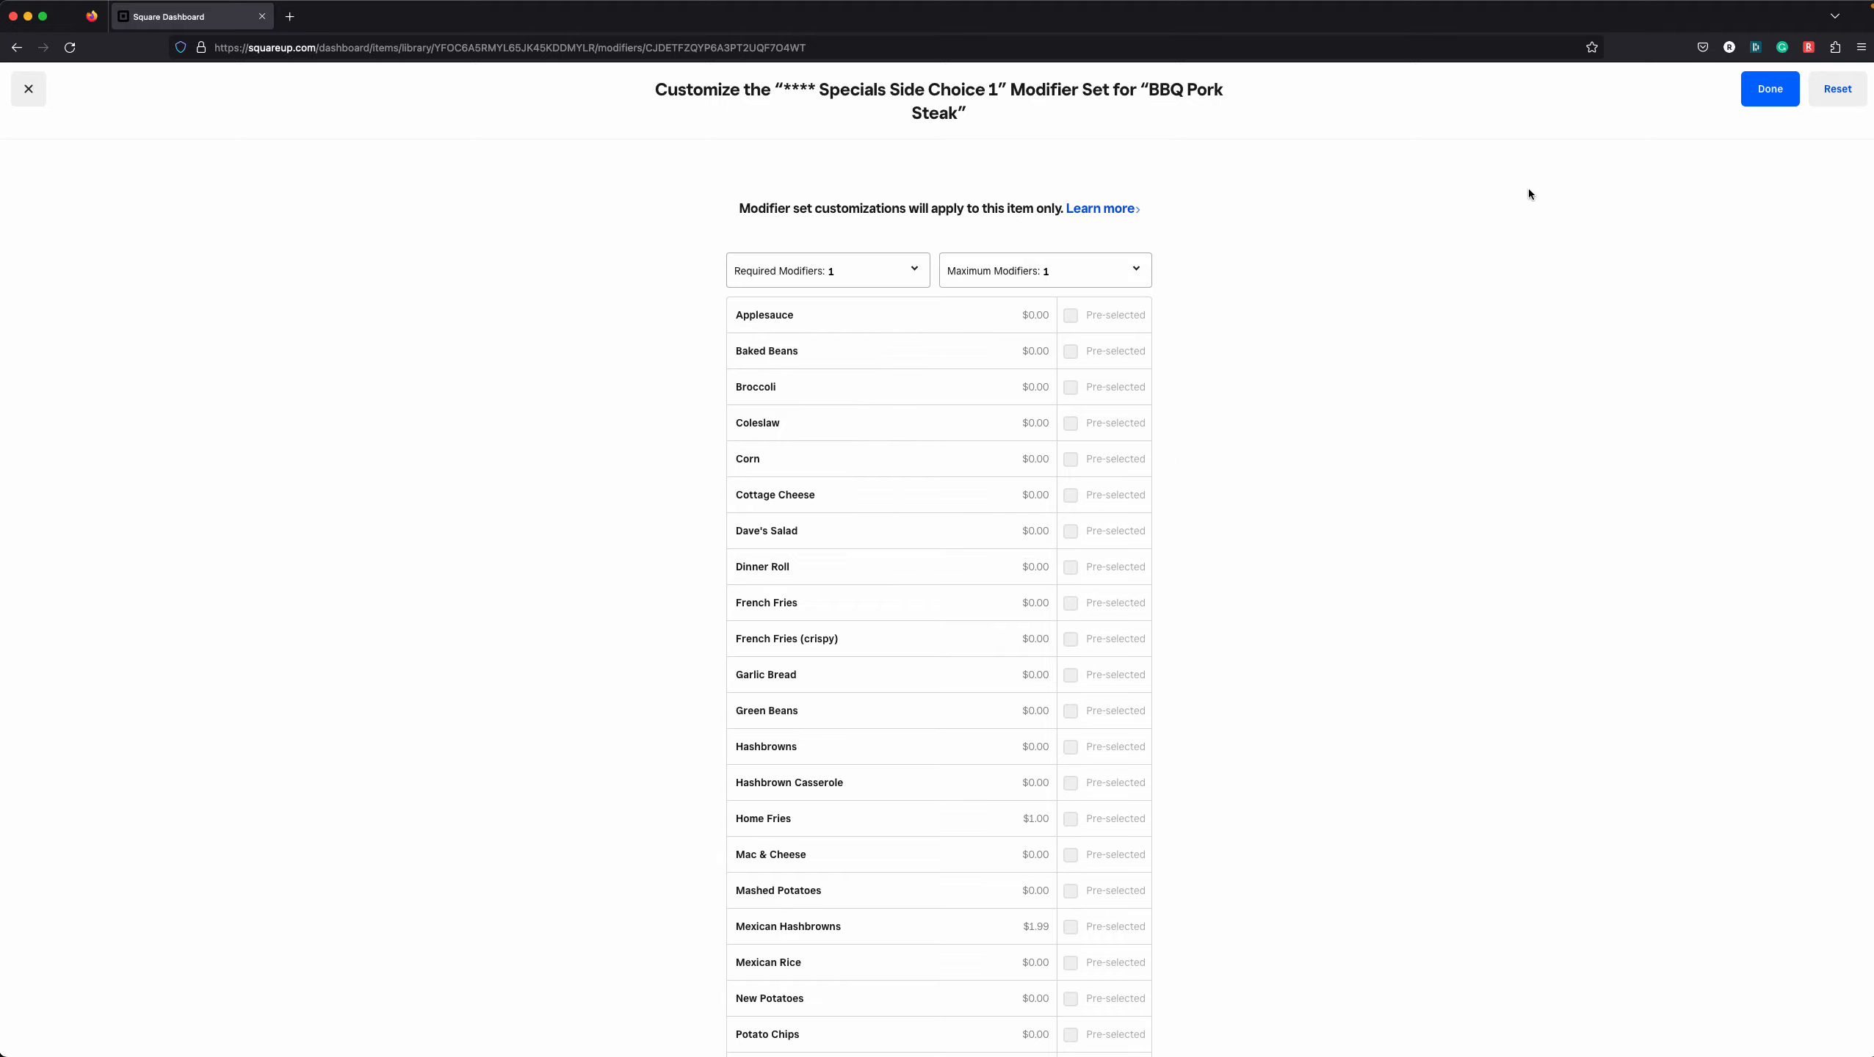
{"action": "left_click_drag", "start_coordinate": [830, 89], "coordinate": [989, 88]}
{"action": "scroll", "coordinate": [1376, 497], "scroll_direction": "down", "scroll_amount": 7}
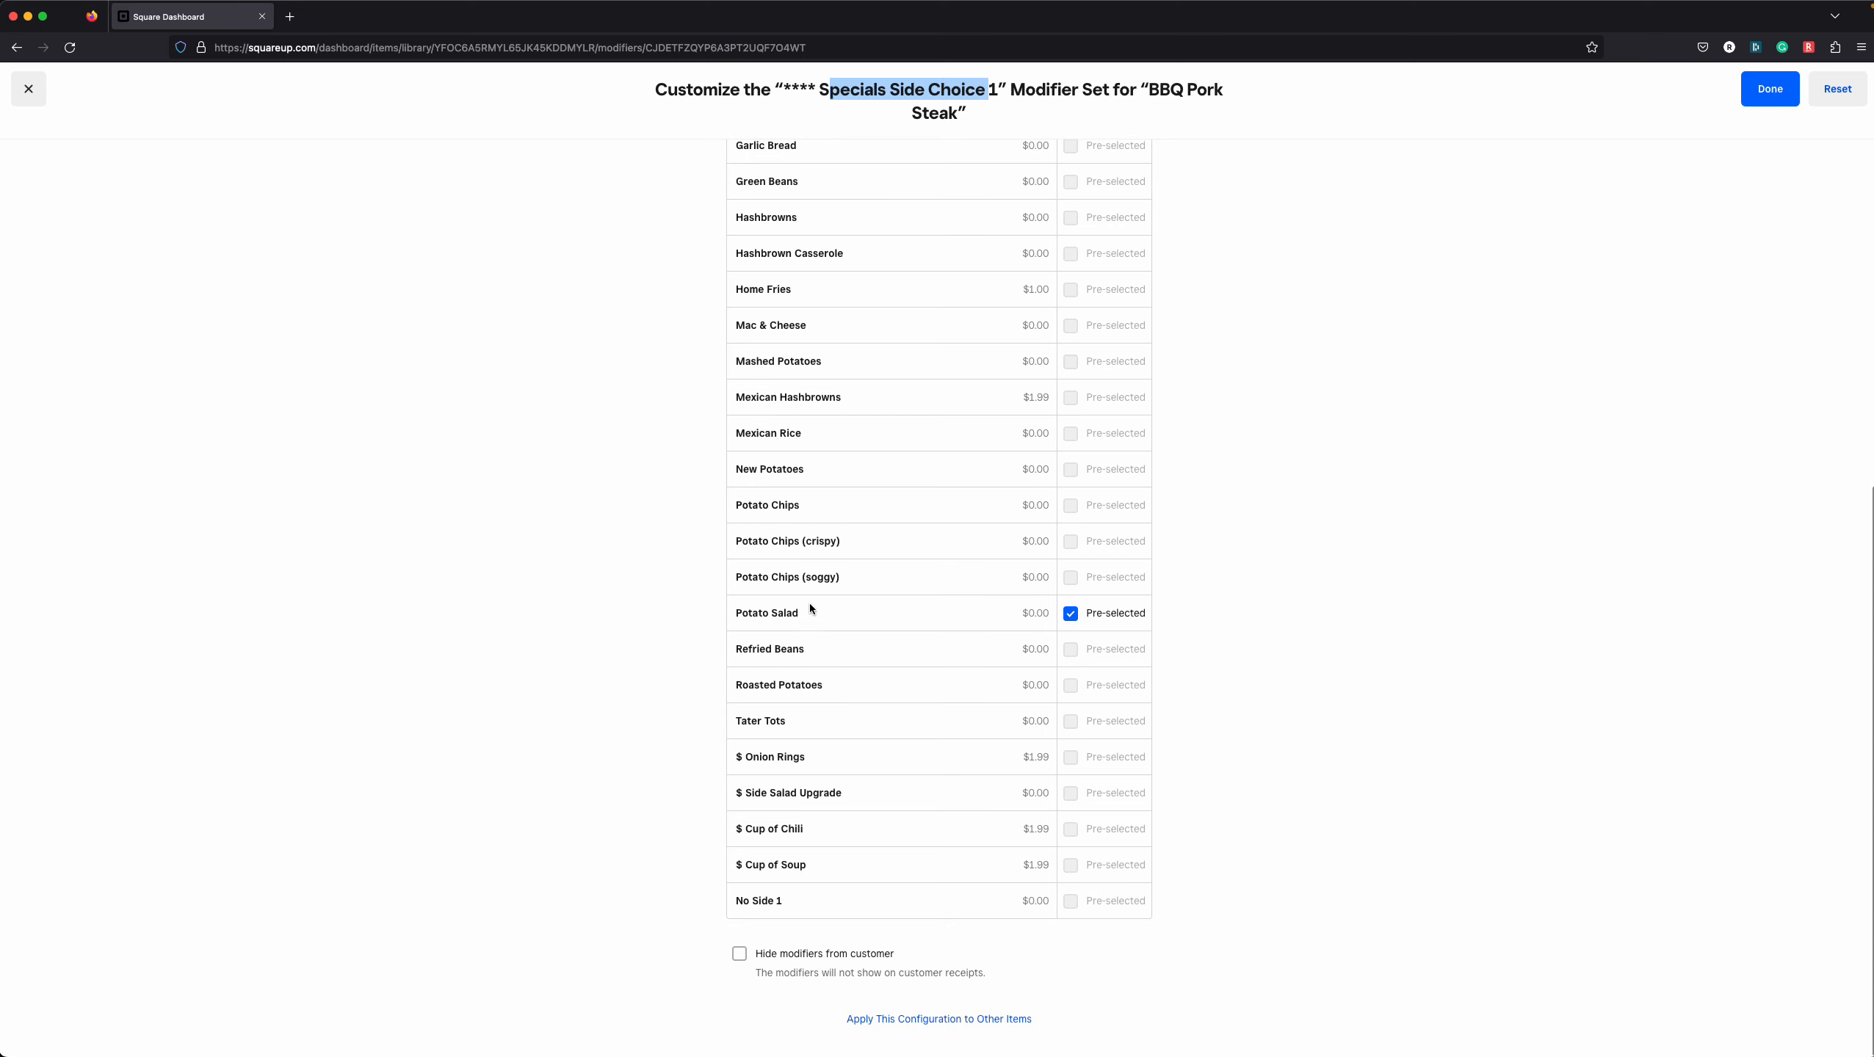
{"action": "left_click", "coordinate": [1069, 614]}
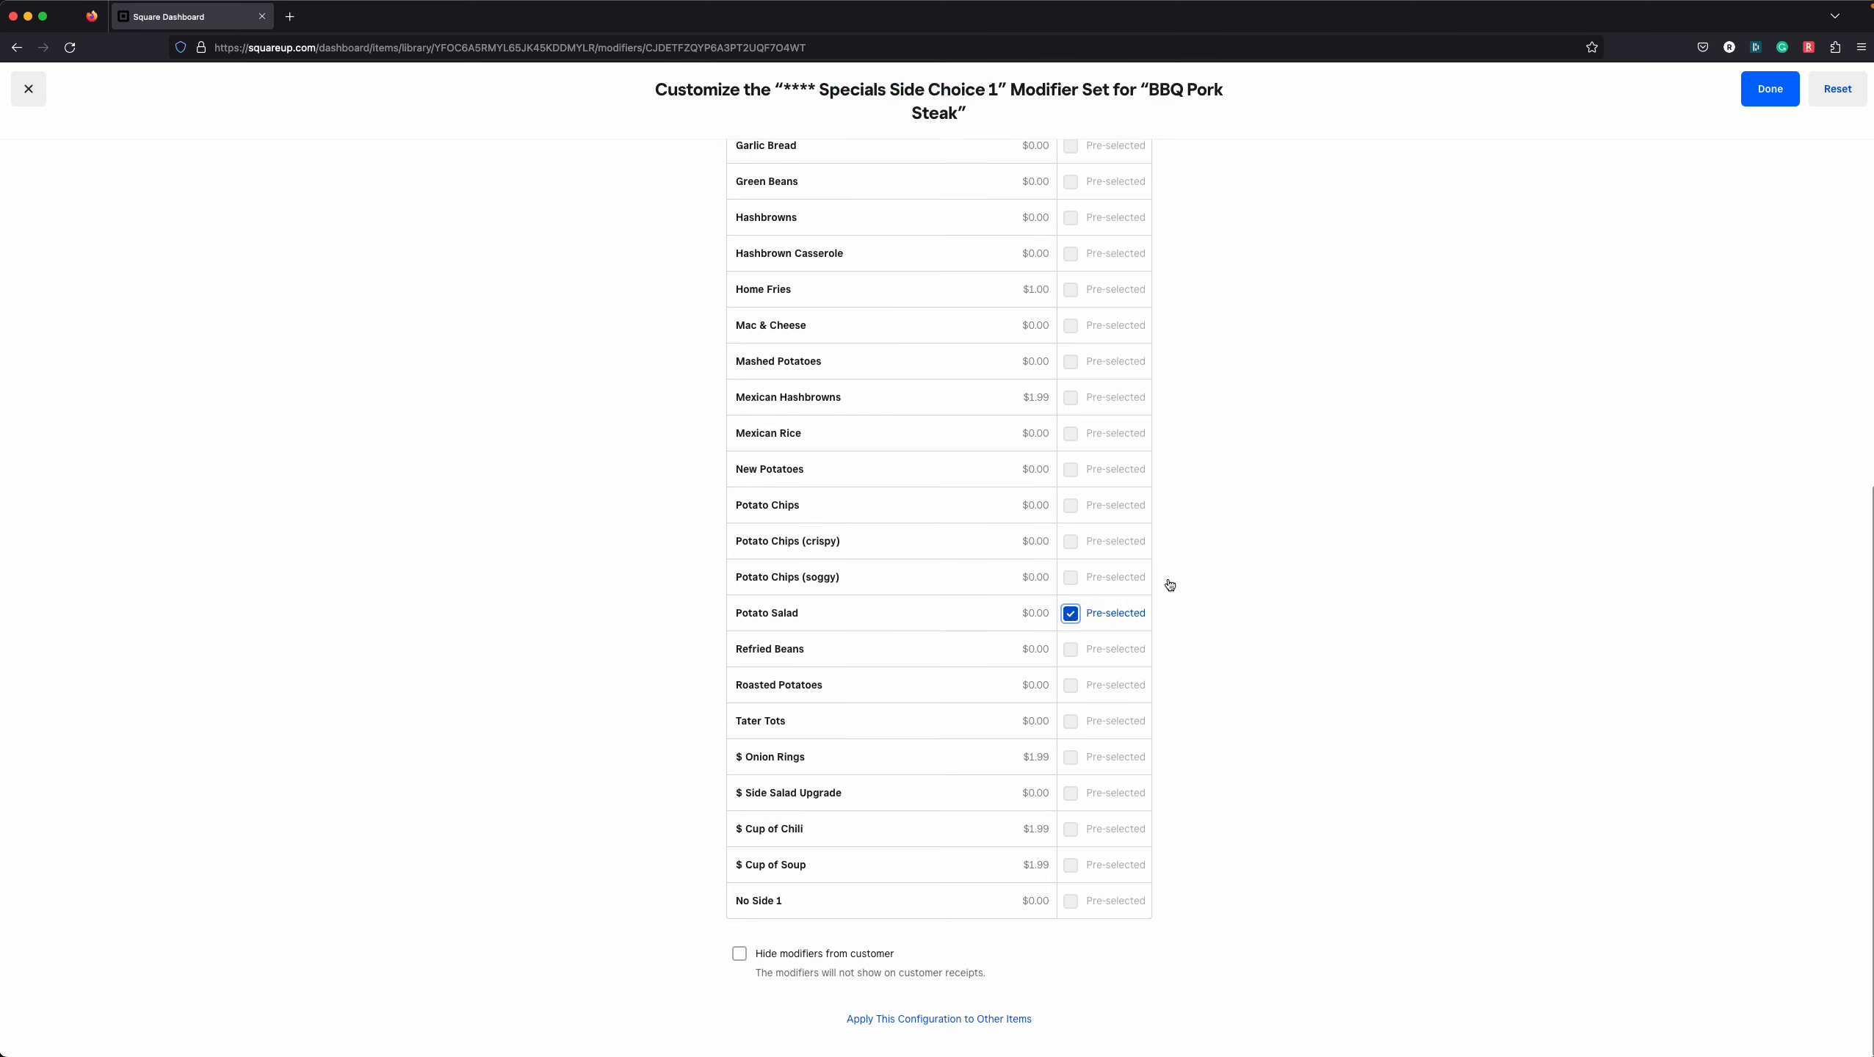
{"action": "left_click", "coordinate": [1070, 614]}
{"action": "scroll", "coordinate": [1497, 383], "scroll_direction": "up", "scroll_amount": 5}
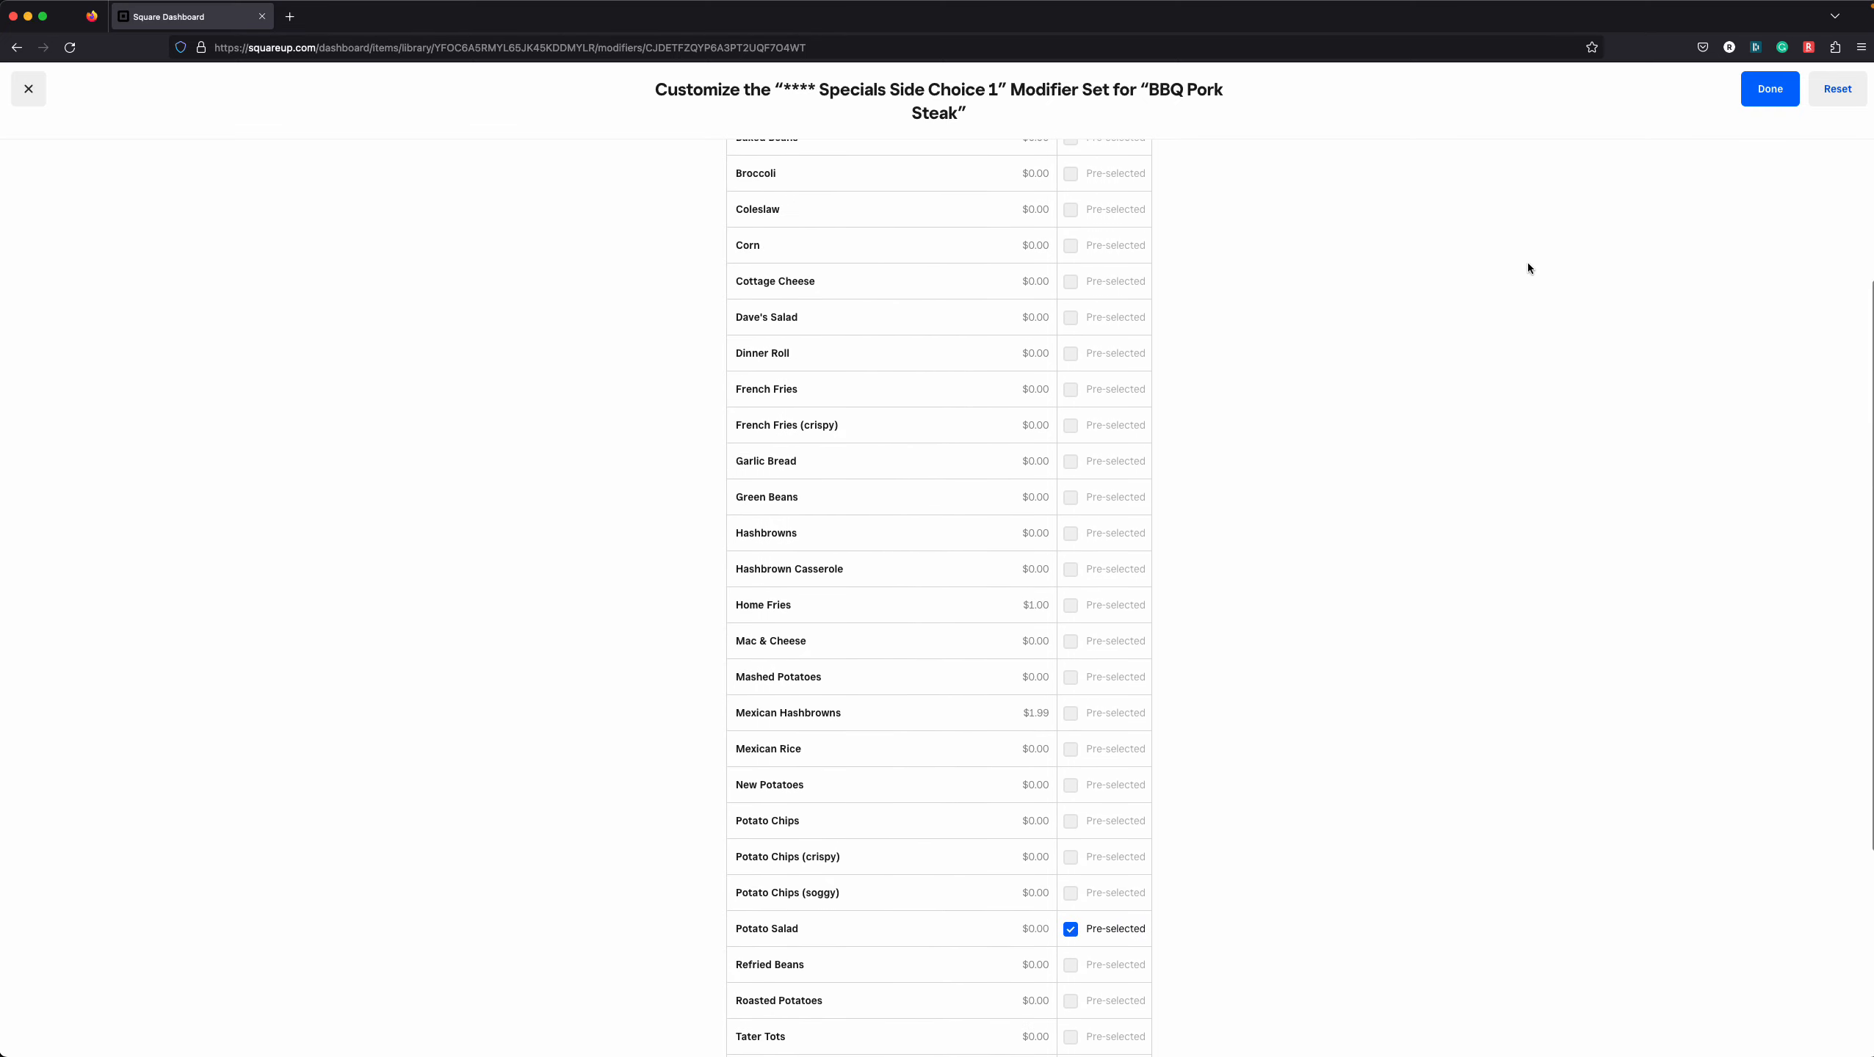
{"action": "scroll", "coordinate": [1478, 301], "scroll_direction": "up", "scroll_amount": 3}
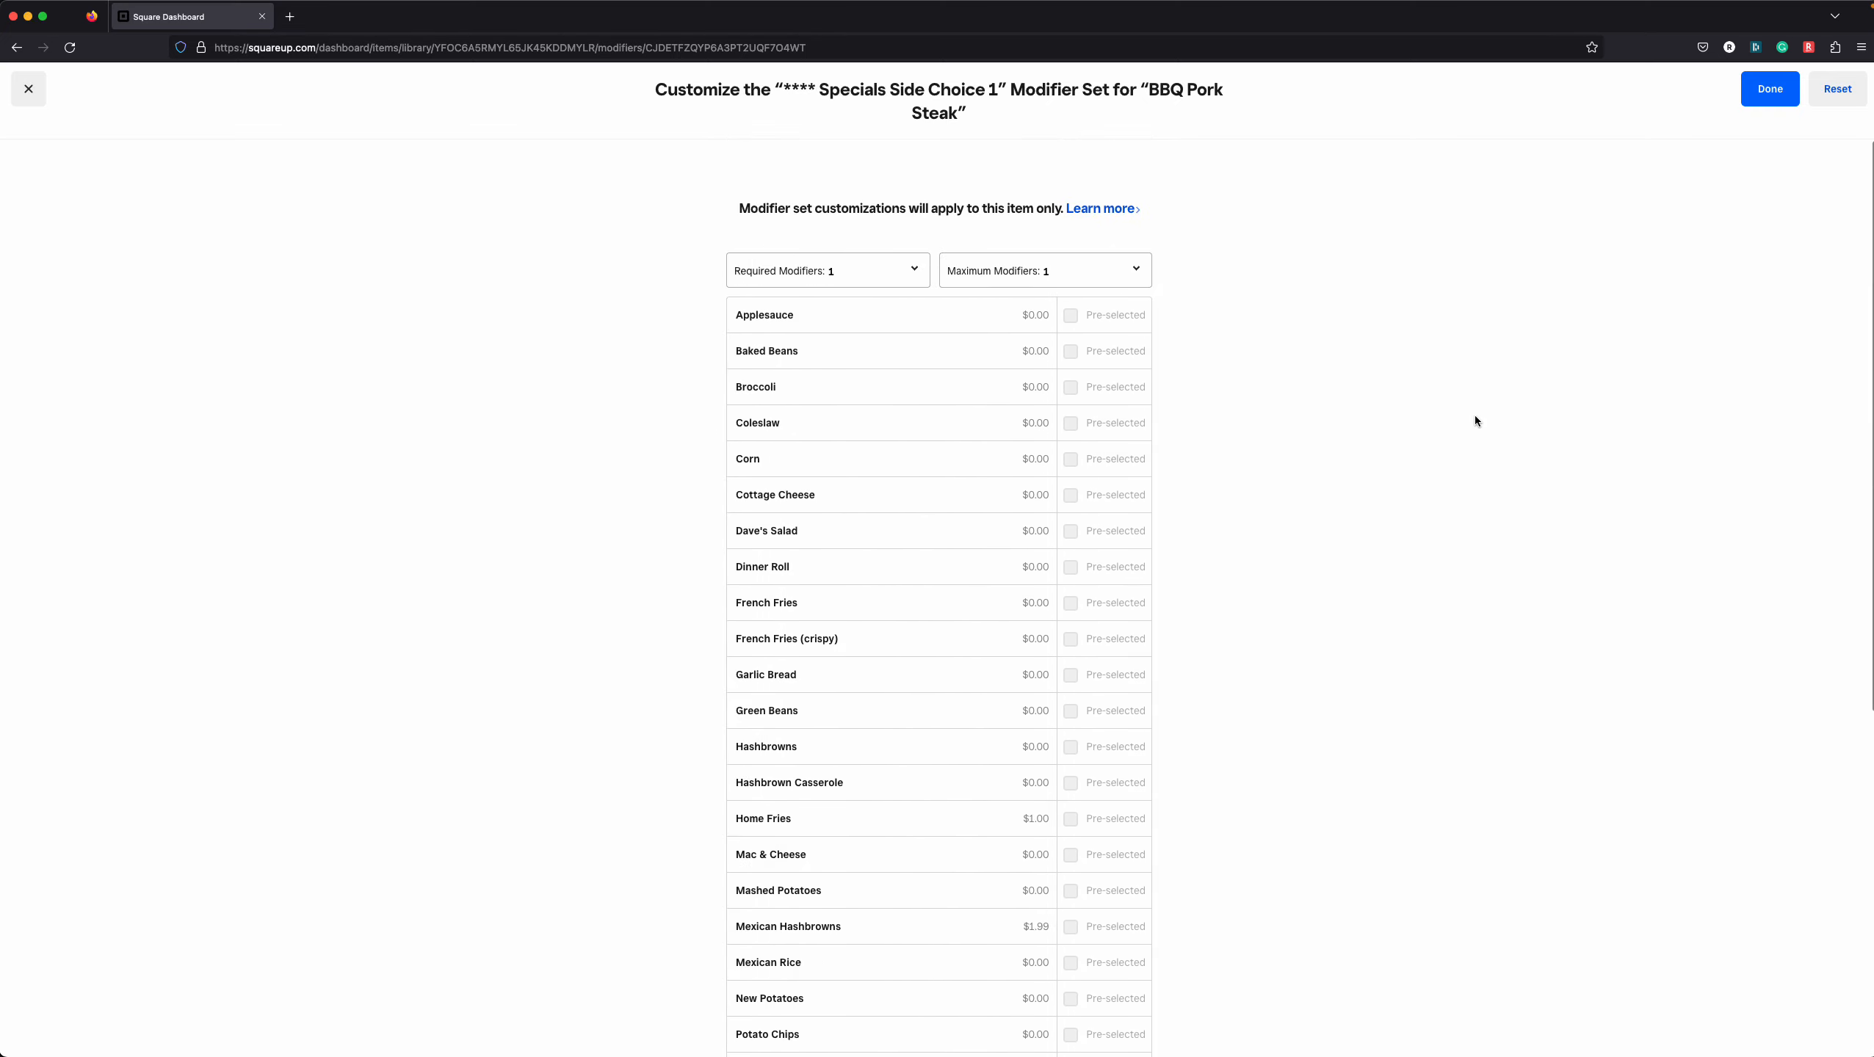
{"action": "left_click", "coordinate": [1770, 89]}
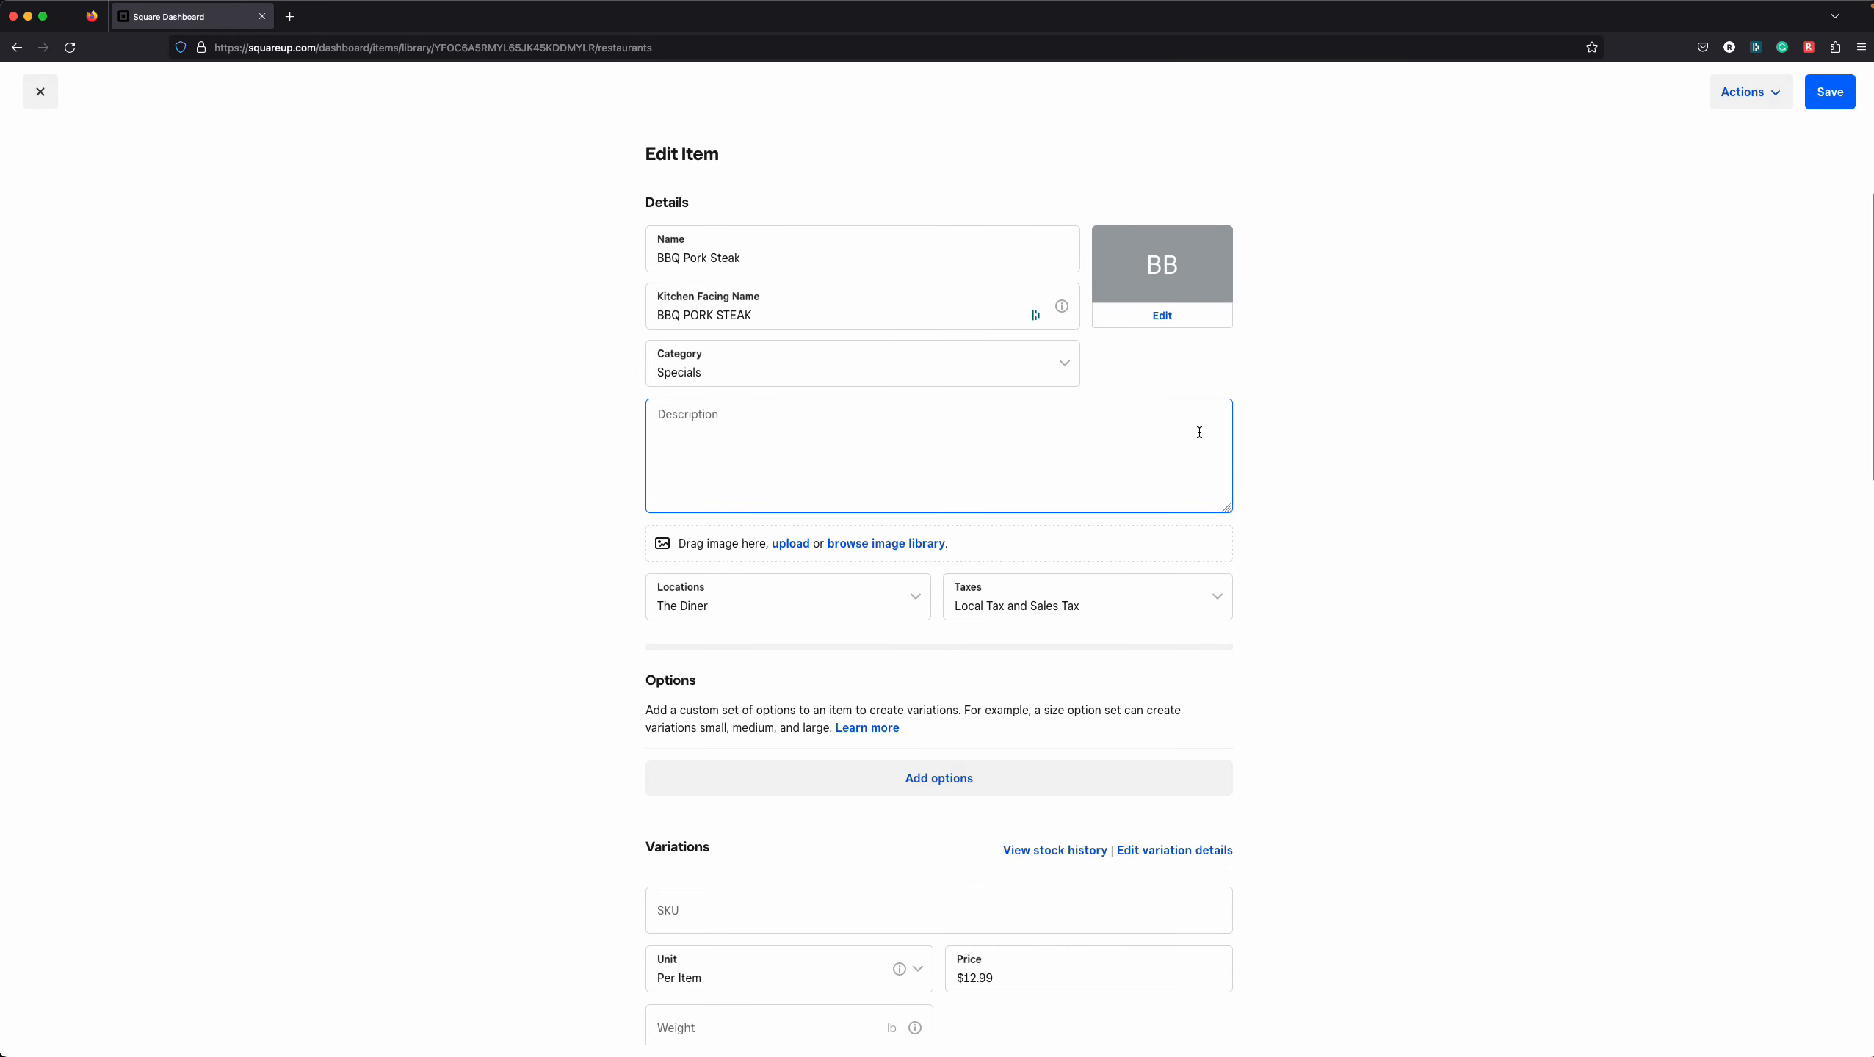
Save the item and customize its "**** Specials Side Choice 2" modifier set with Baked Beans as the pre-selected side
{"action": "scroll", "coordinate": [1205, 452], "scroll_direction": "down", "scroll_amount": 5}
{"action": "scroll", "coordinate": [1350, 641], "scroll_direction": "down", "scroll_amount": 5}
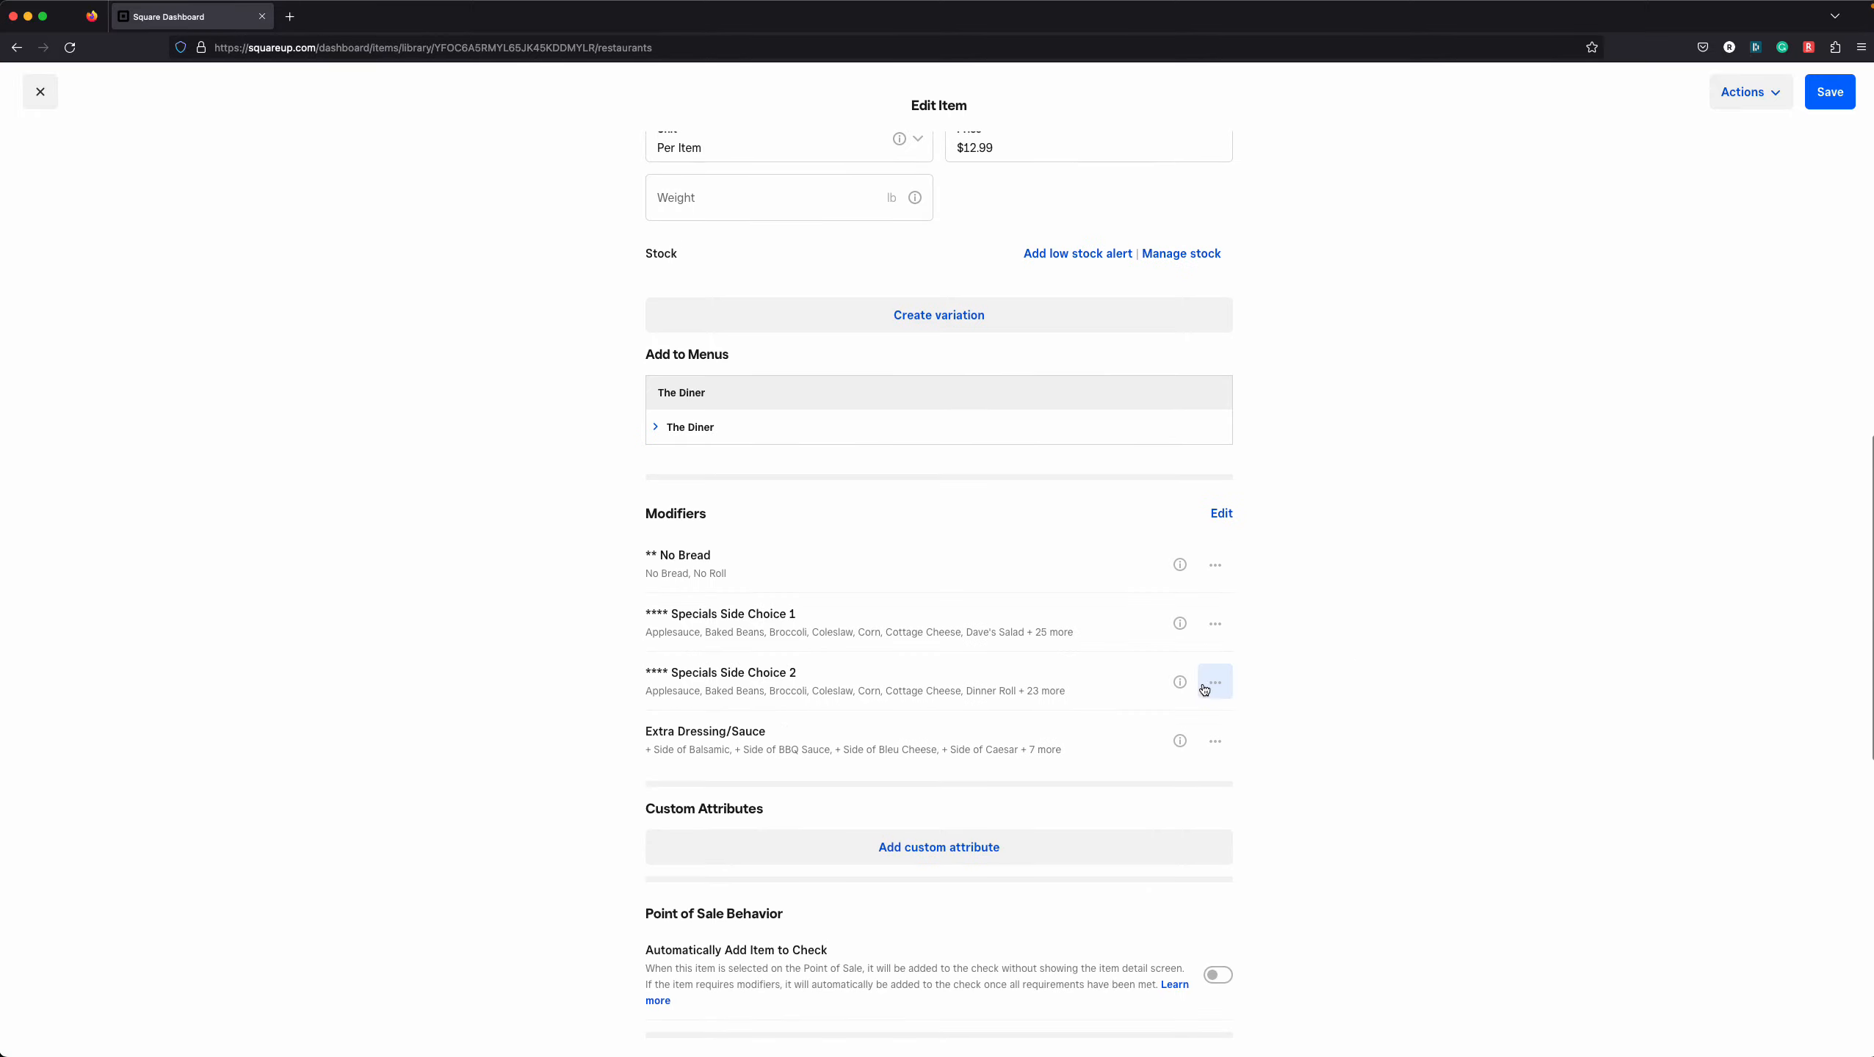
{"action": "left_click", "coordinate": [1215, 685]}
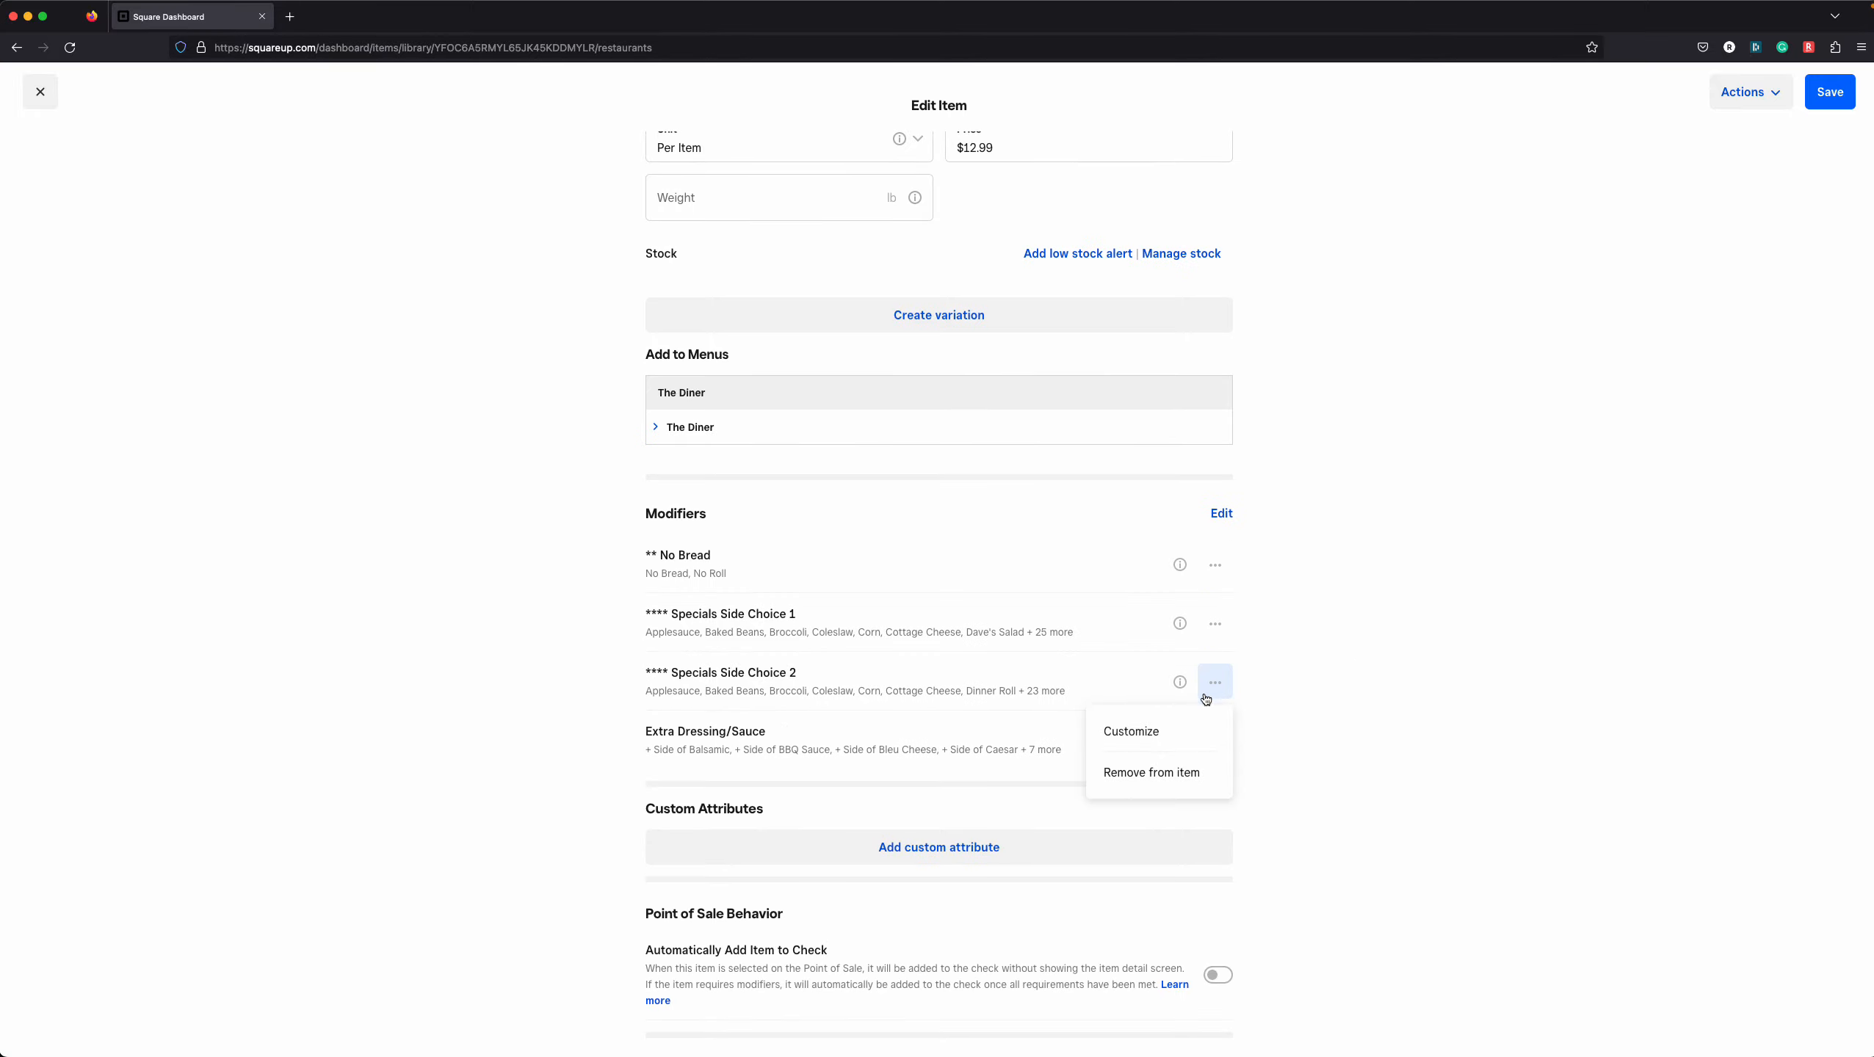
{"action": "left_click", "coordinate": [1168, 734]}
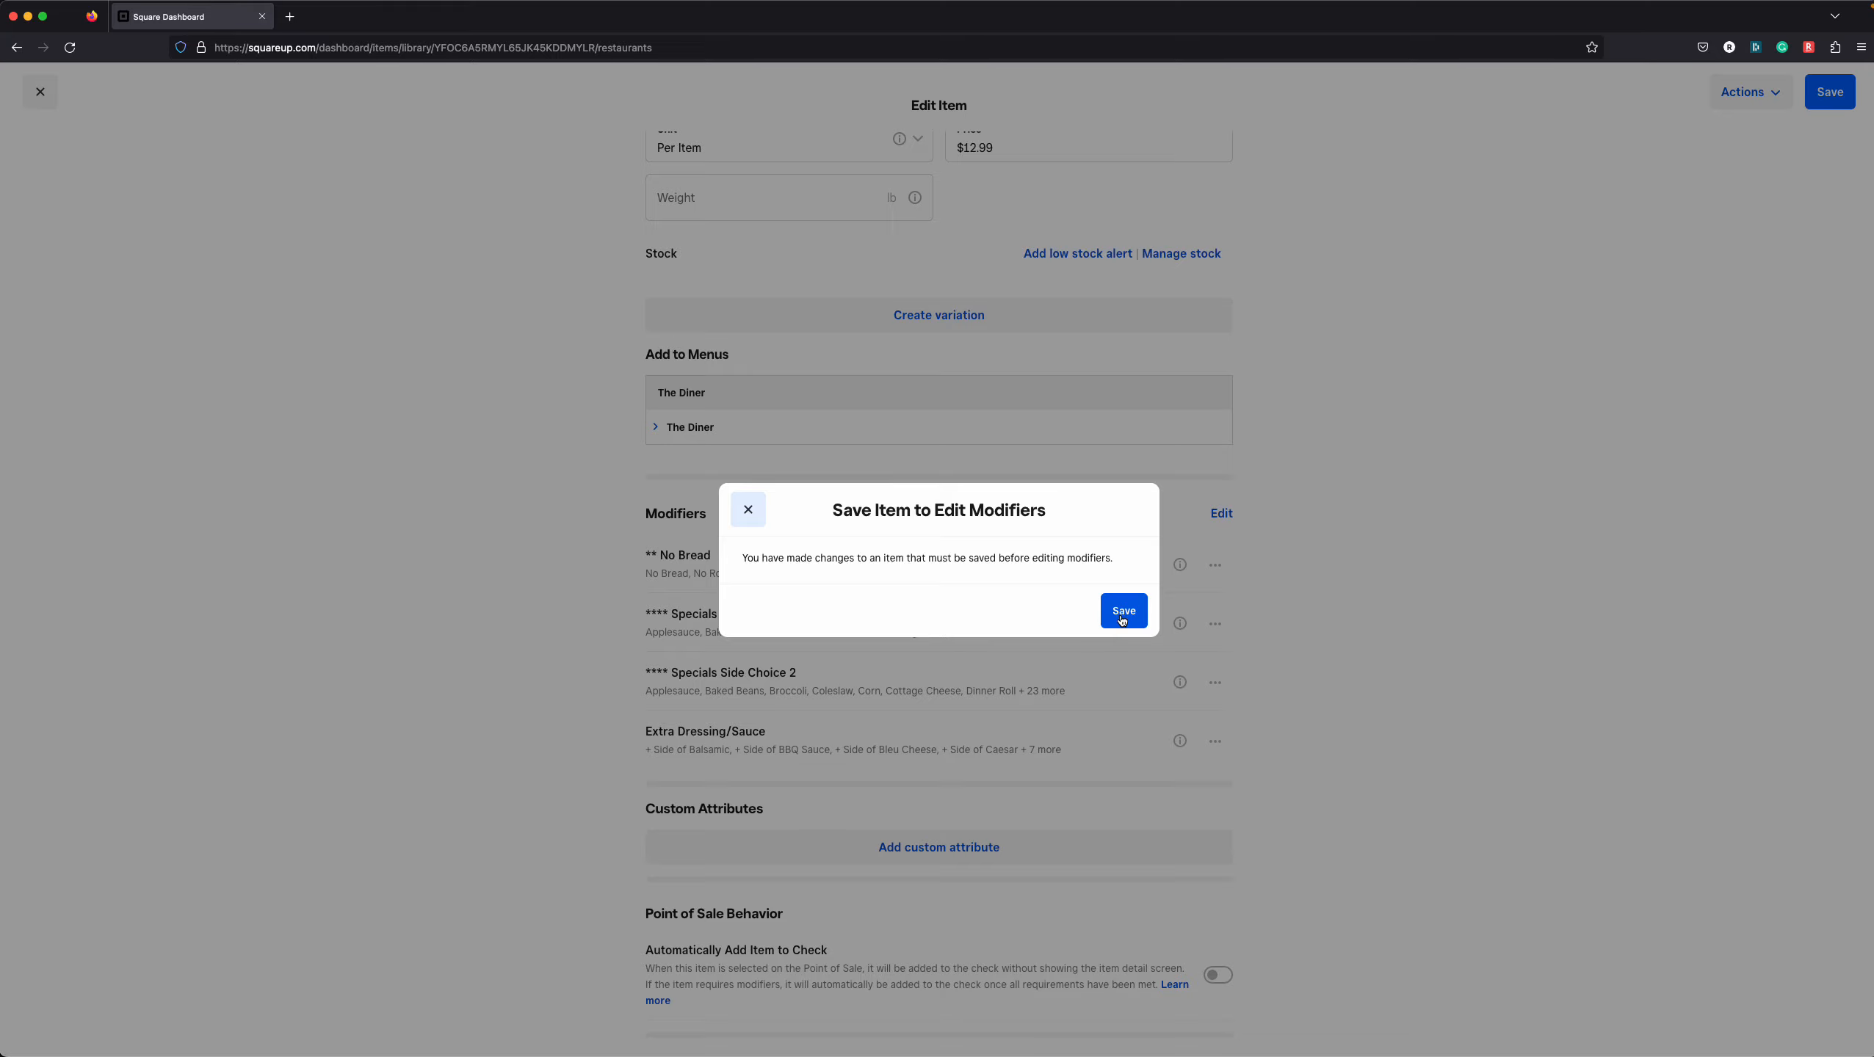
{"action": "left_click", "coordinate": [1122, 616]}
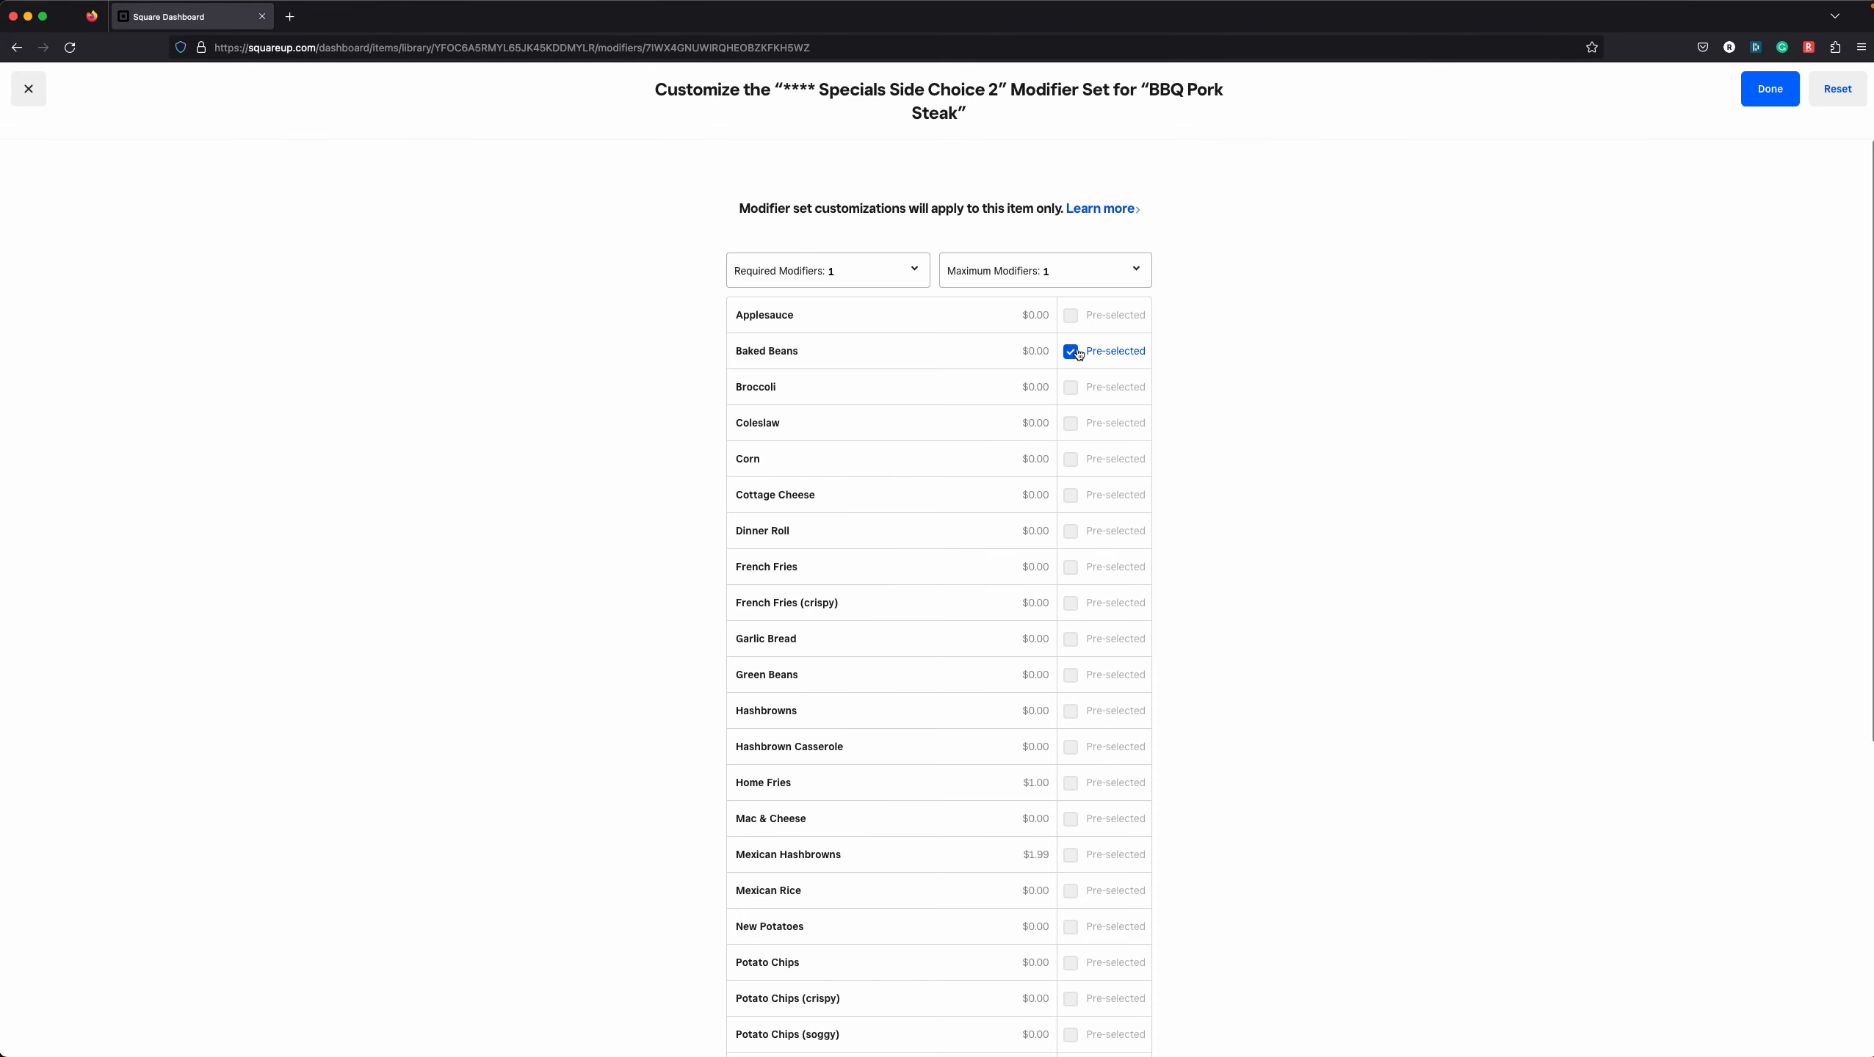
{"action": "left_click", "coordinate": [1773, 92]}
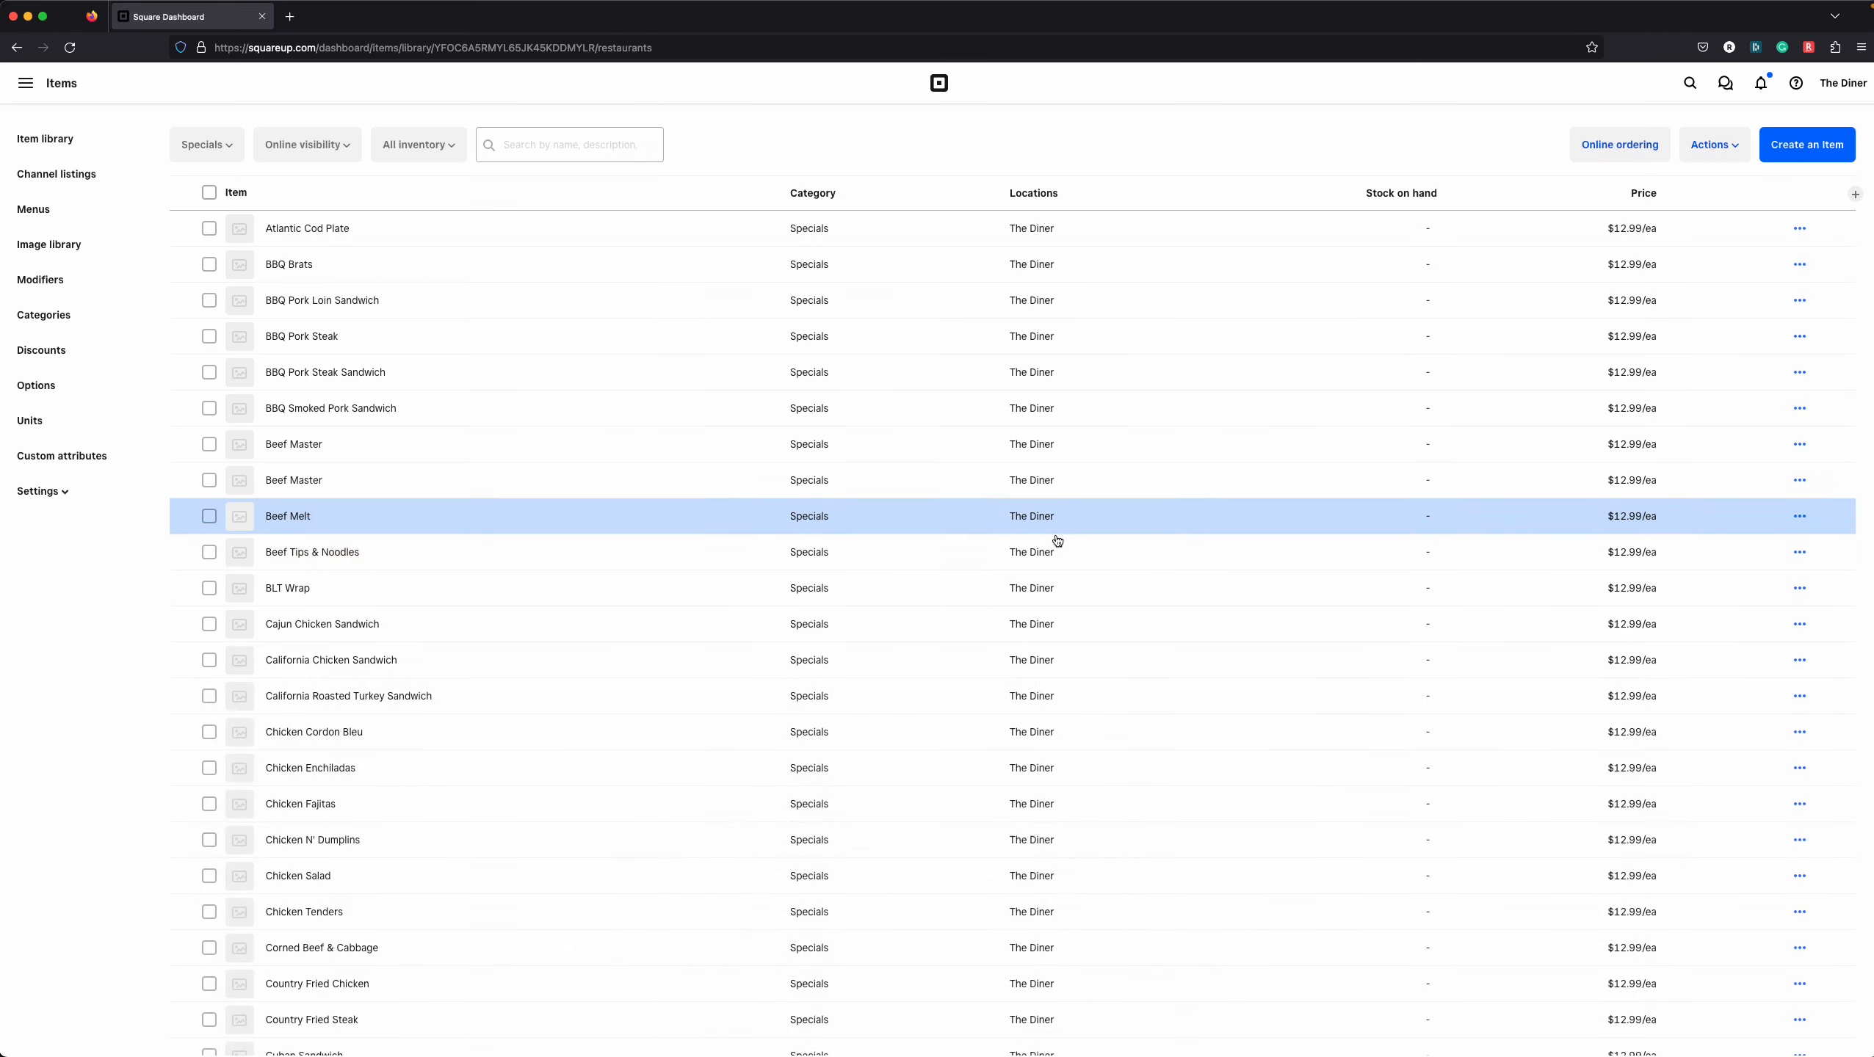
Remove the Extra Dressing/Sauce modifier set from the BBQ Pork Steak item
{"action": "left_click", "coordinate": [1058, 530]}
{"action": "scroll", "coordinate": [1322, 594], "scroll_direction": "down", "scroll_amount": 5}
{"action": "scroll", "coordinate": [1322, 597], "scroll_direction": "down", "scroll_amount": 5}
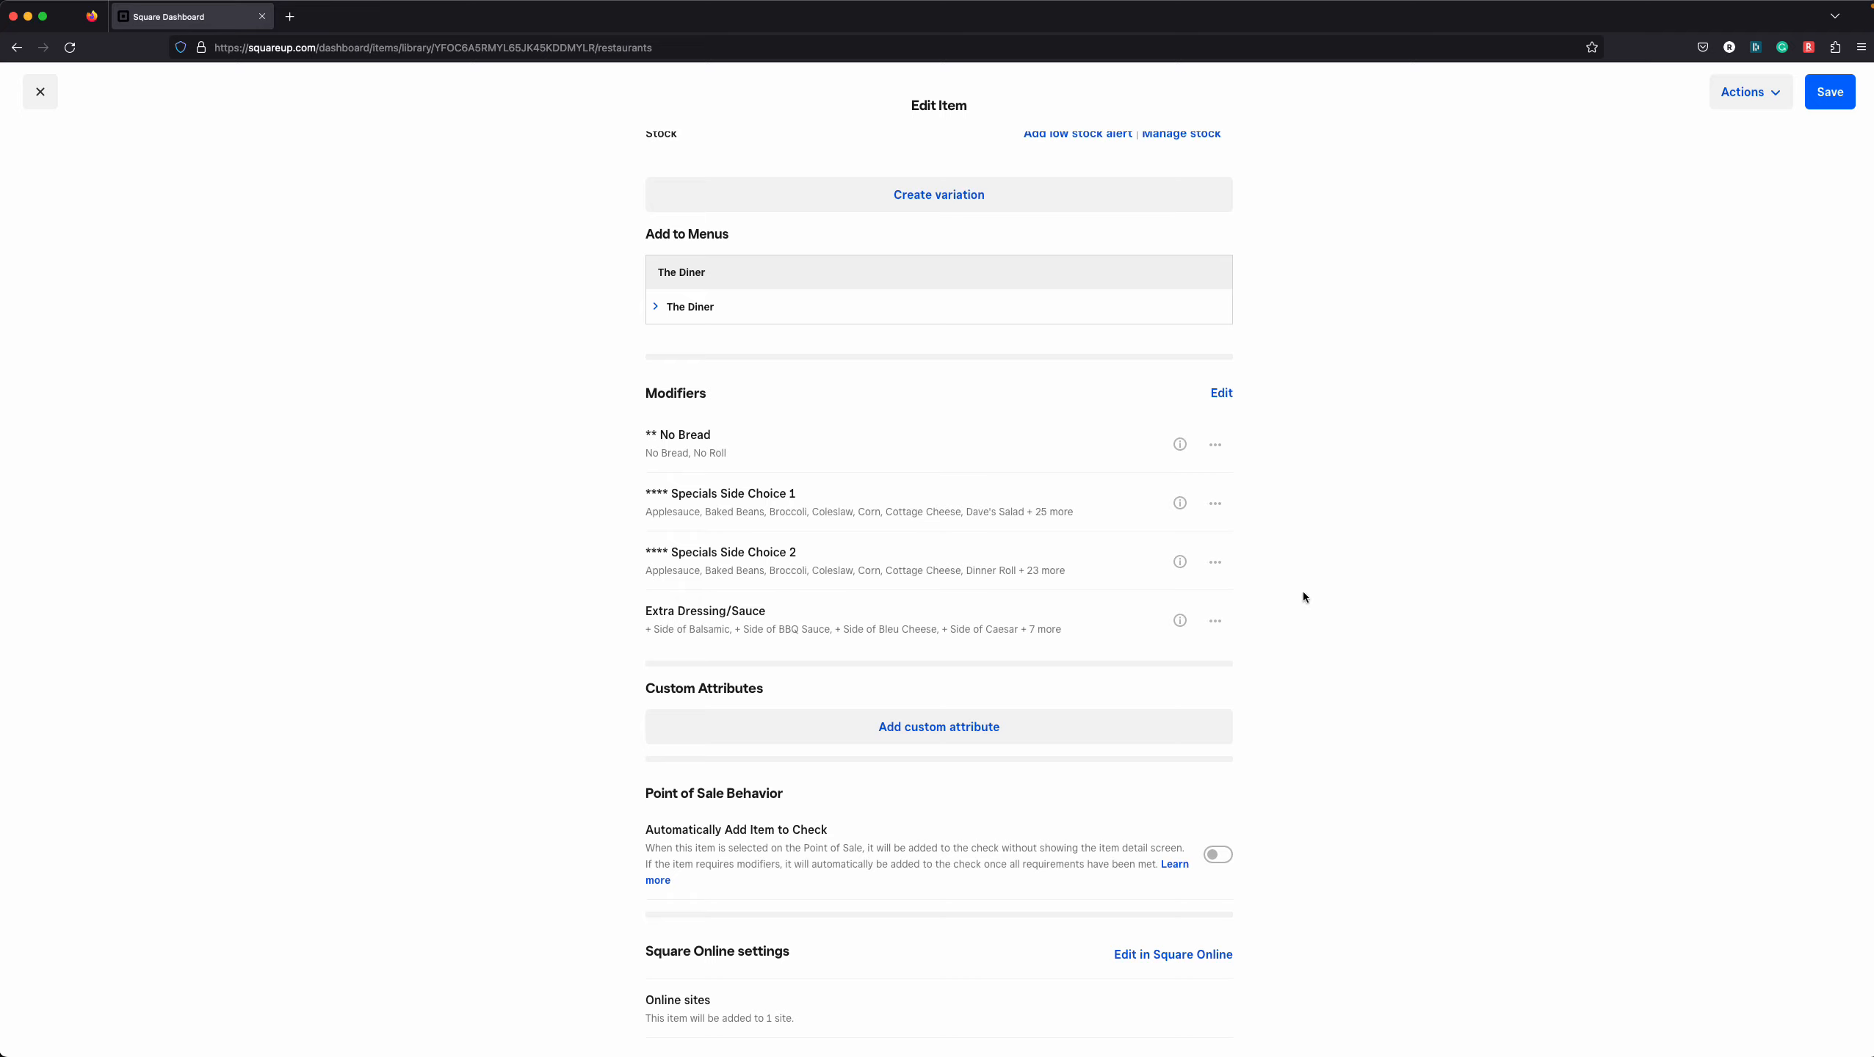
{"action": "scroll", "coordinate": [1303, 597], "scroll_direction": "down", "scroll_amount": 2}
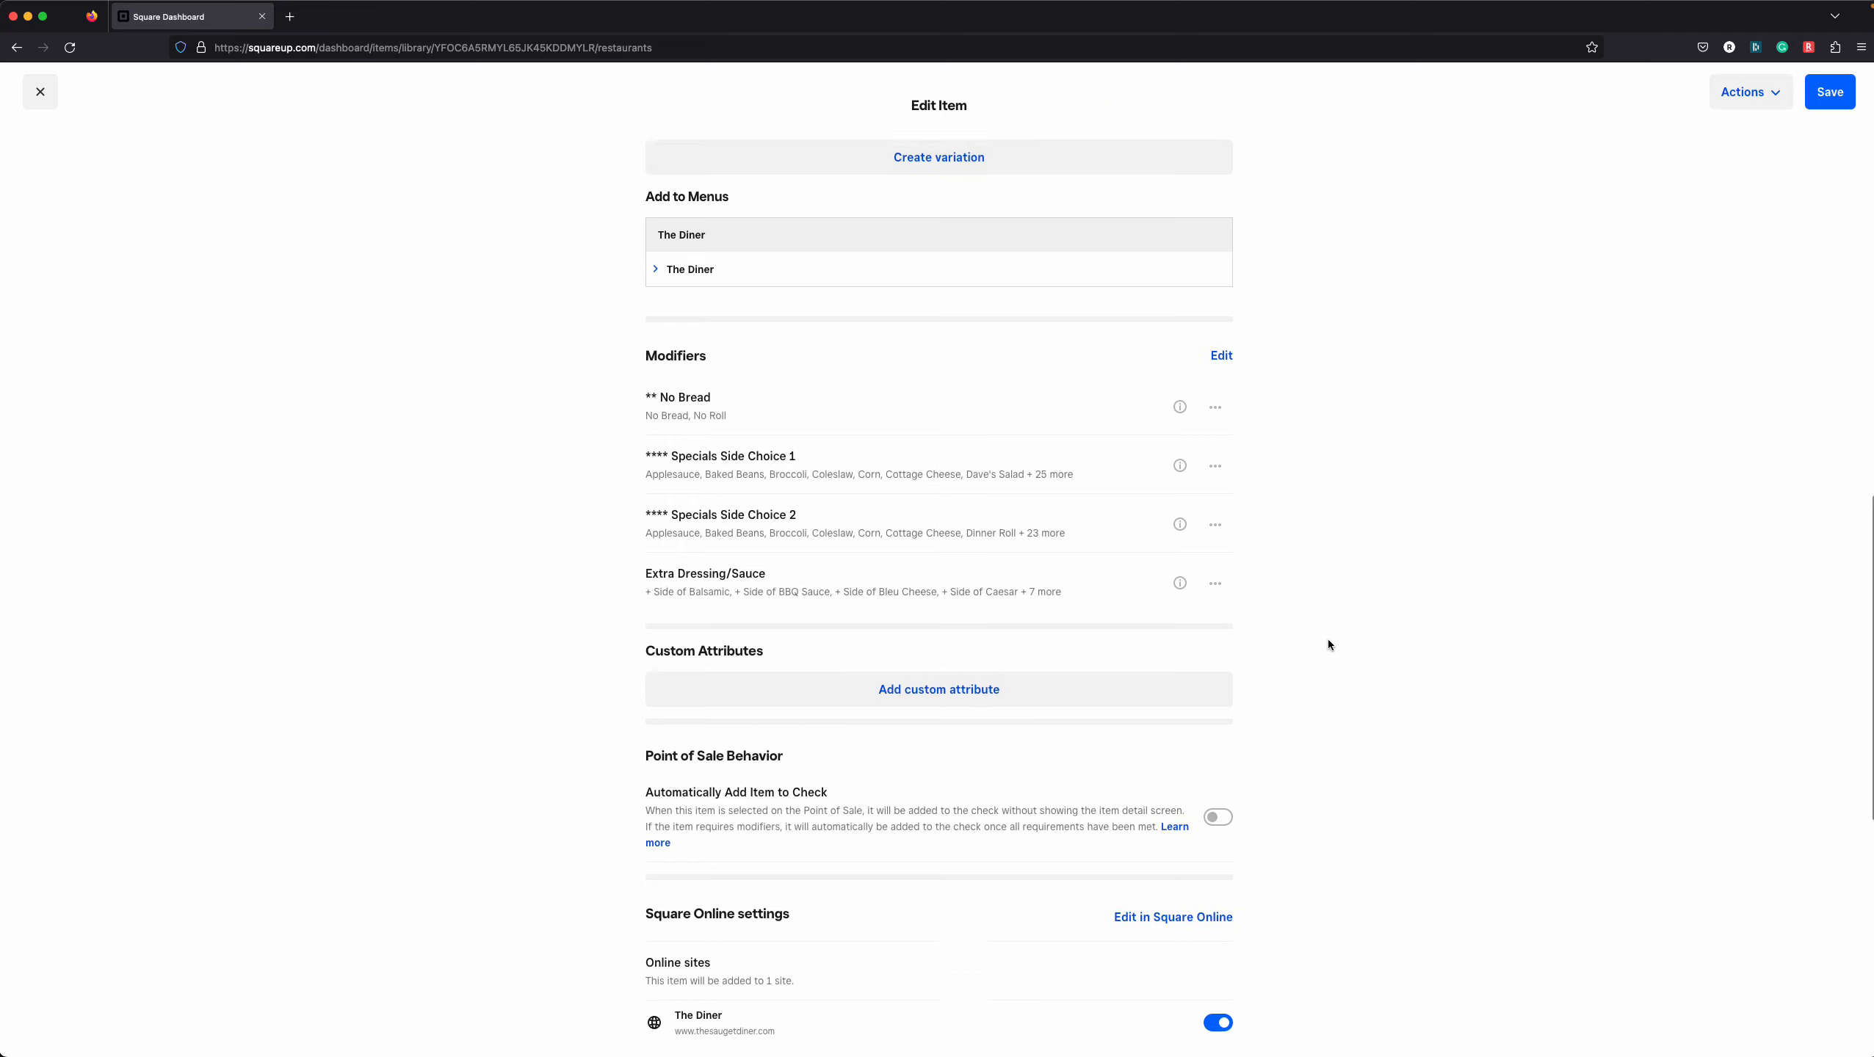
{"action": "left_click", "coordinate": [1214, 523]}
{"action": "left_click", "coordinate": [1153, 607]}
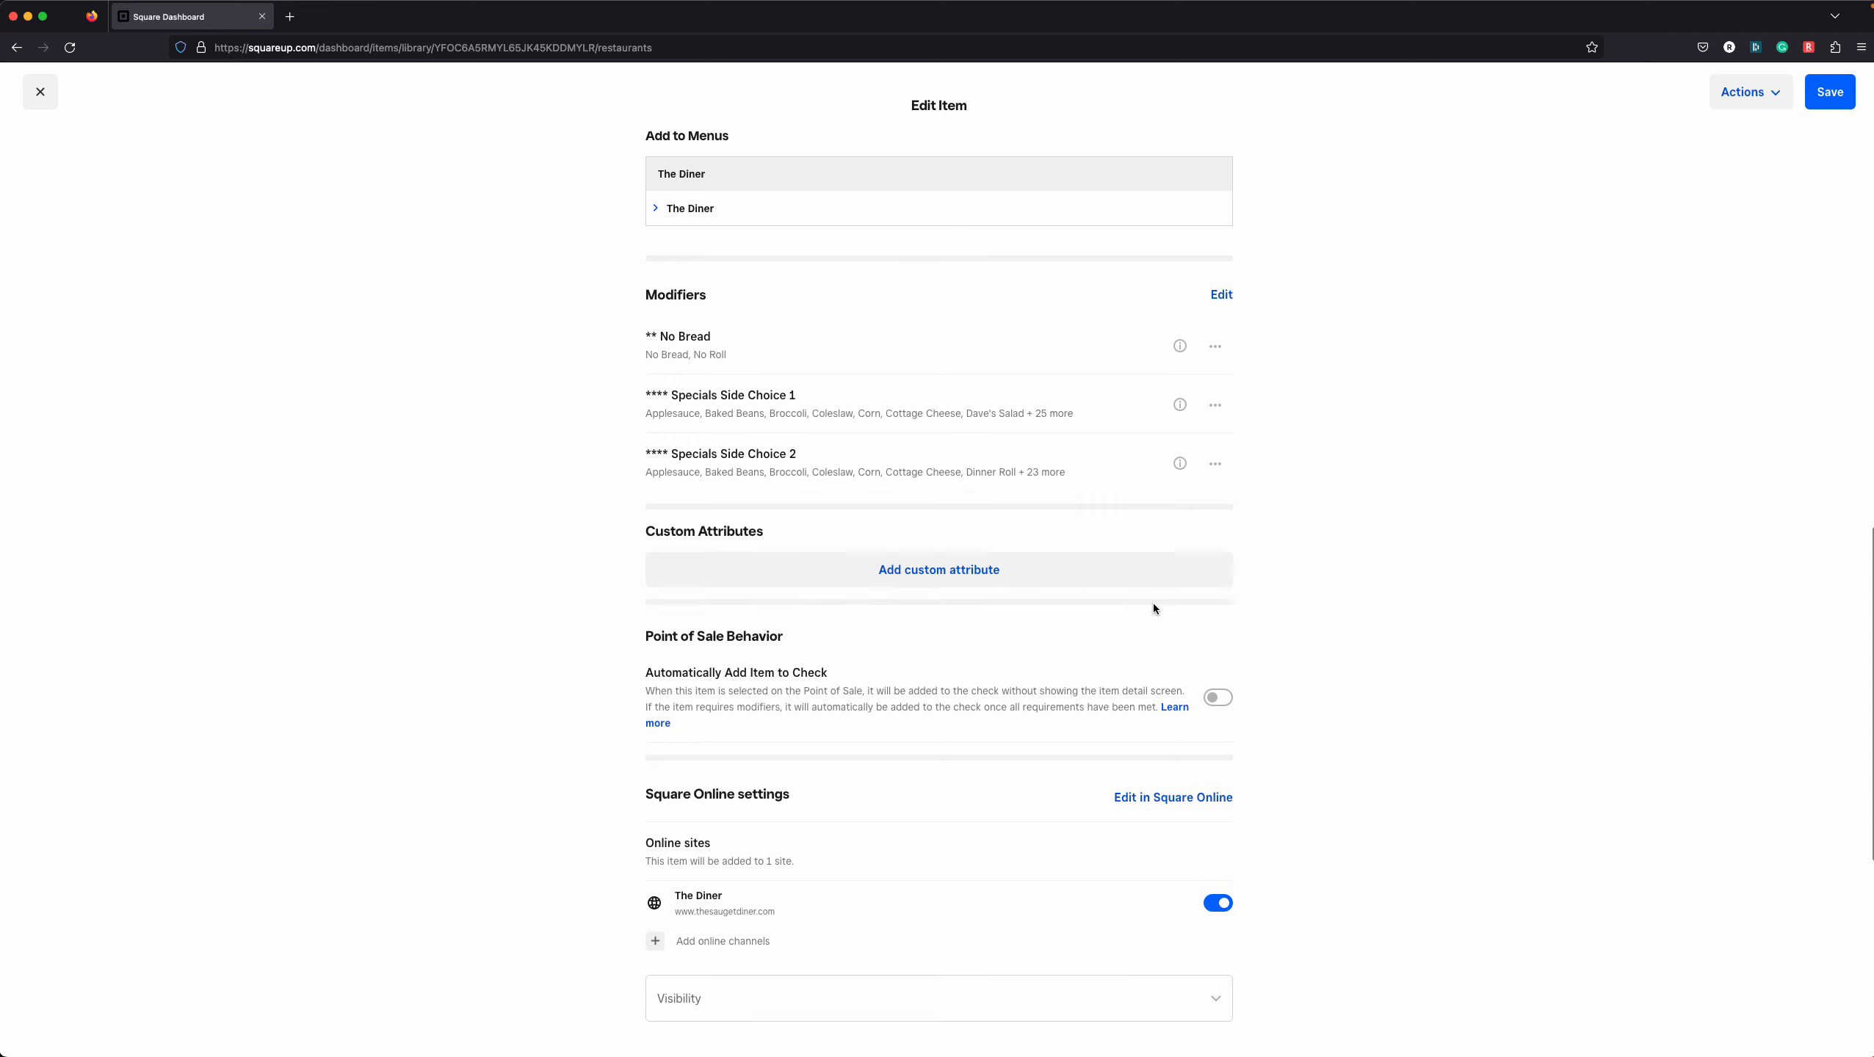
Examine the item's Automatically Add Item to Check option and its Square Online settings
{"action": "scroll", "coordinate": [1183, 775], "scroll_direction": "down", "scroll_amount": 5}
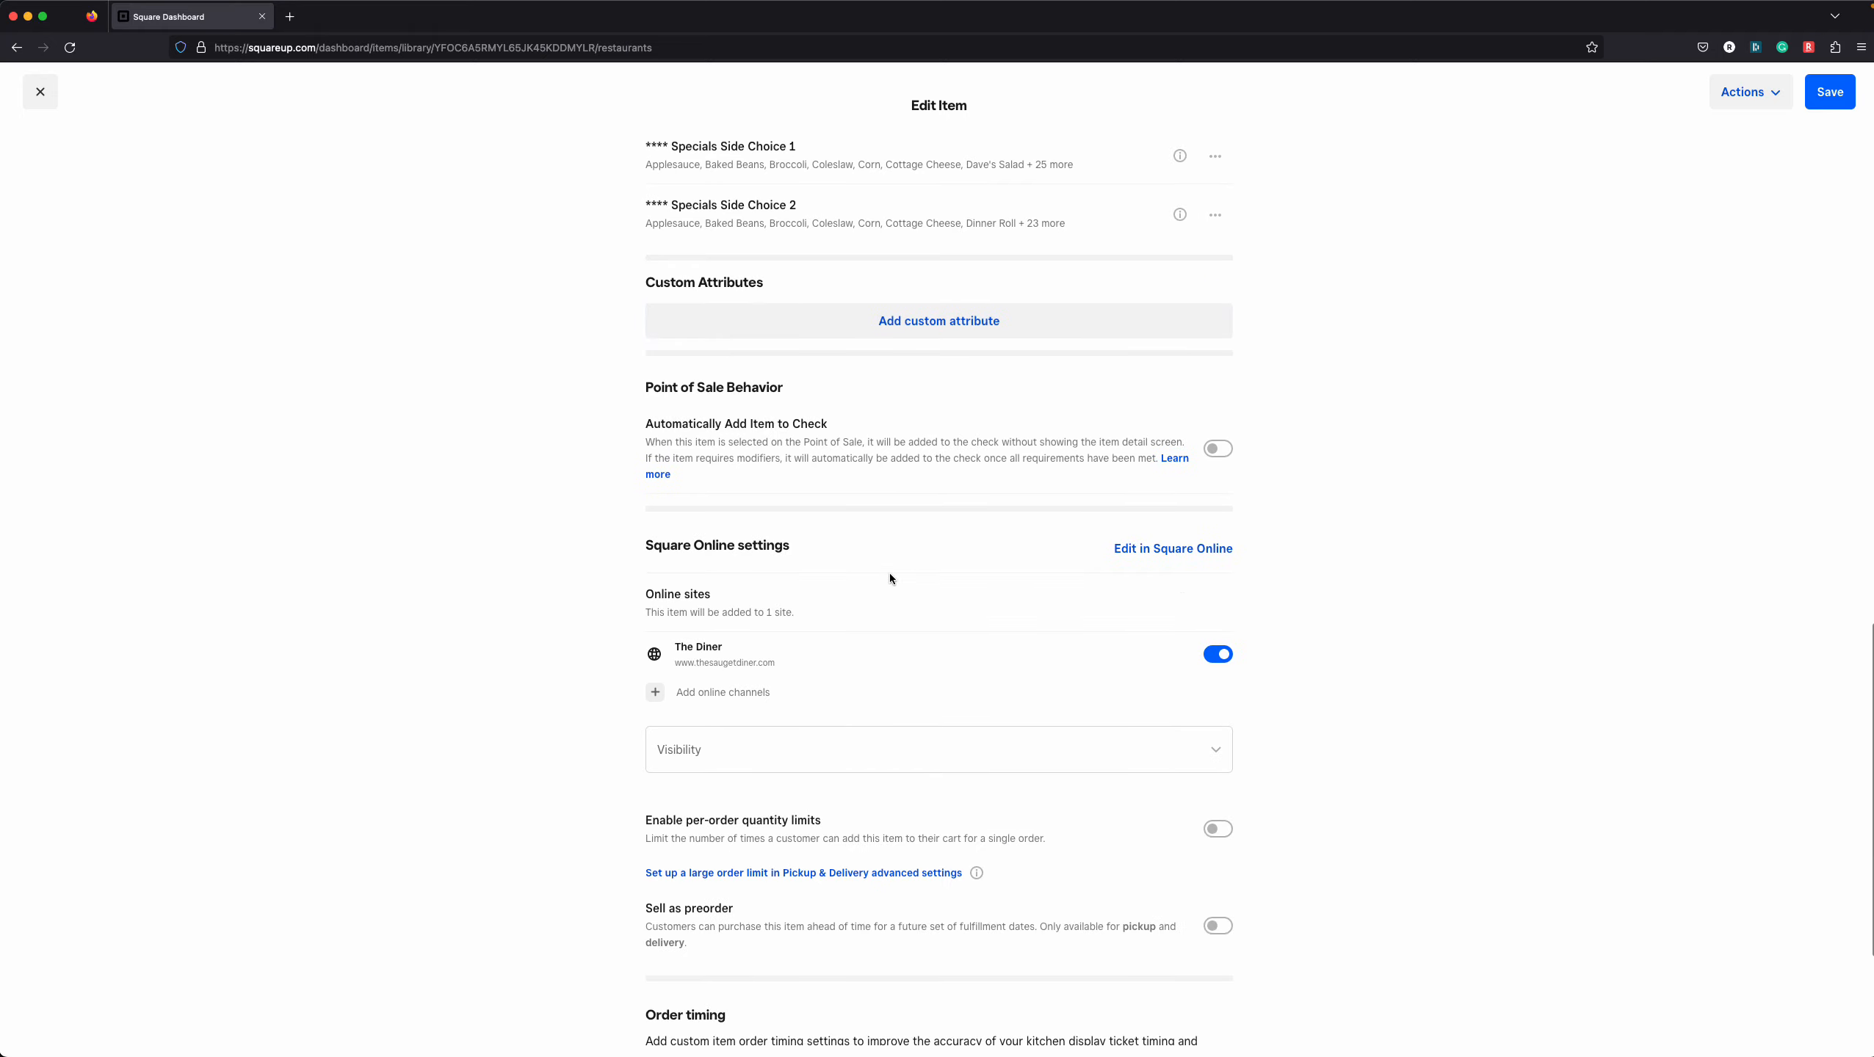
{"action": "left_click", "coordinate": [896, 443]}
{"action": "scroll", "coordinate": [1199, 474], "scroll_direction": "up", "scroll_amount": 3}
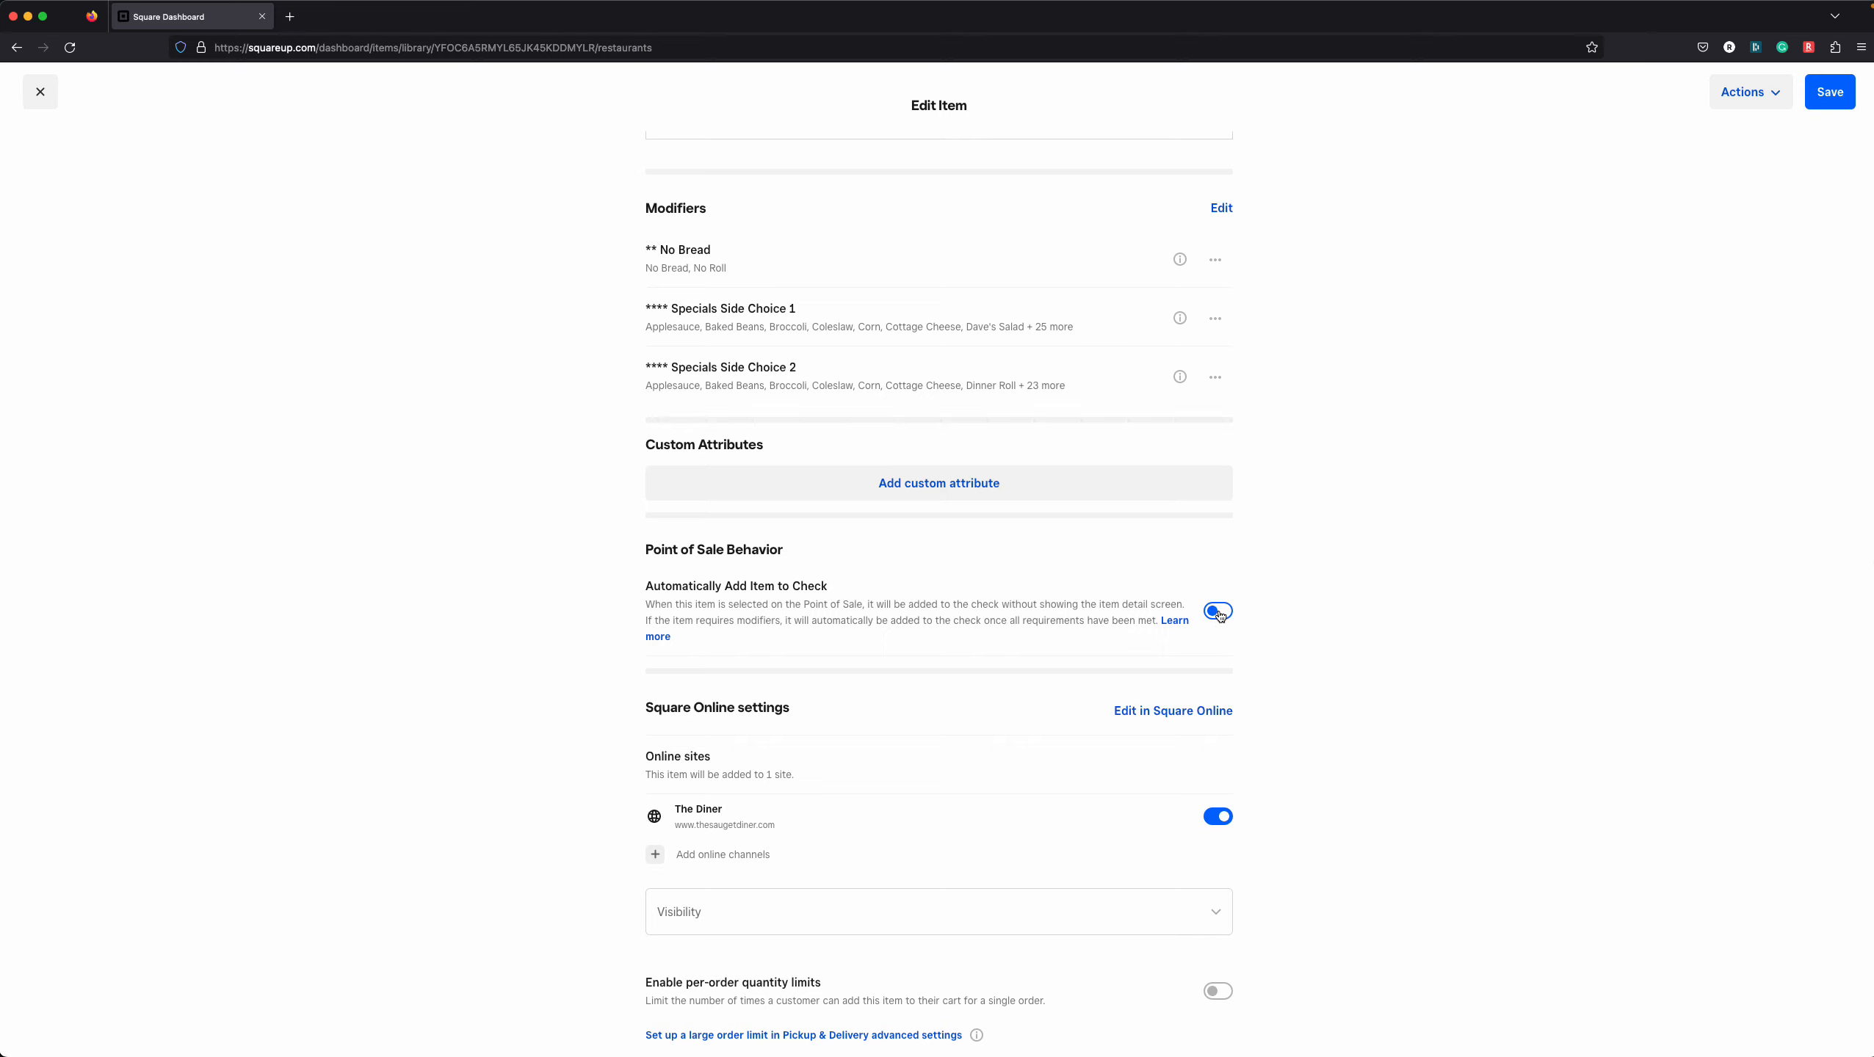
{"action": "scroll", "coordinate": [1331, 575], "scroll_direction": "up", "scroll_amount": 1}
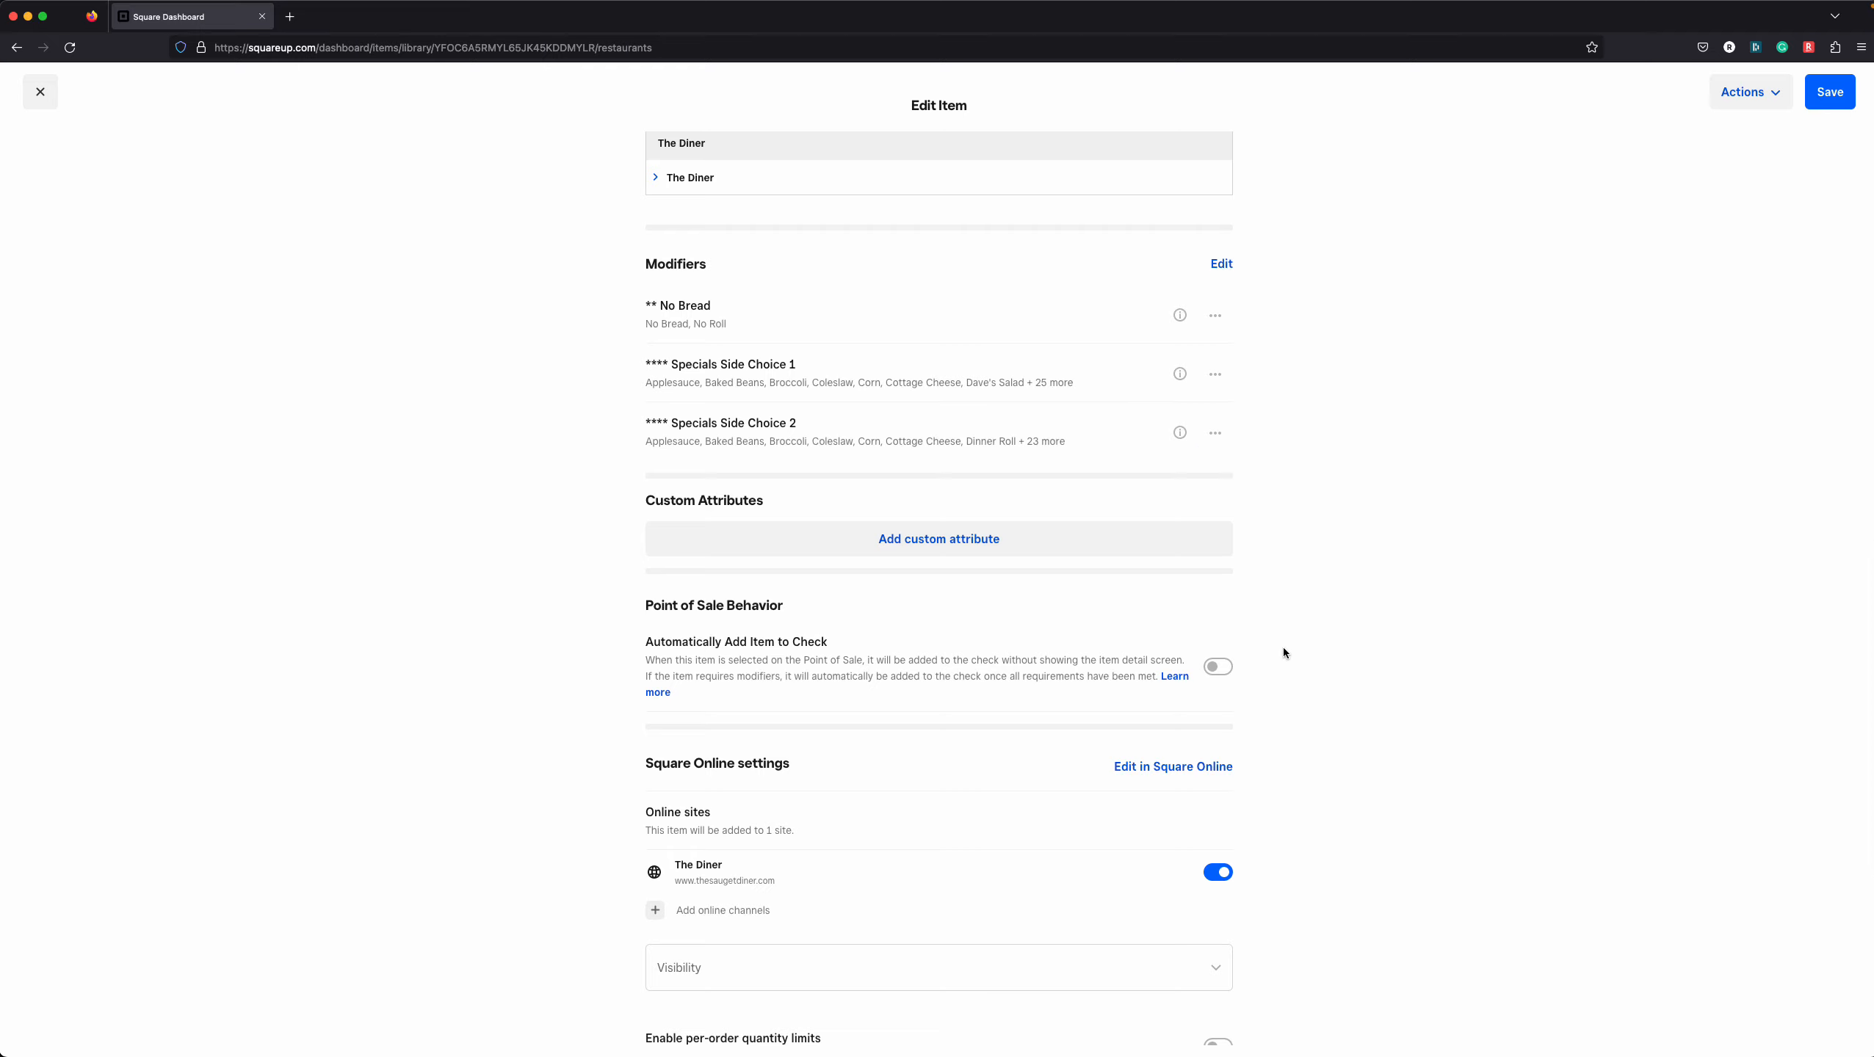
{"action": "scroll", "coordinate": [1283, 651], "scroll_direction": "down", "scroll_amount": 1}
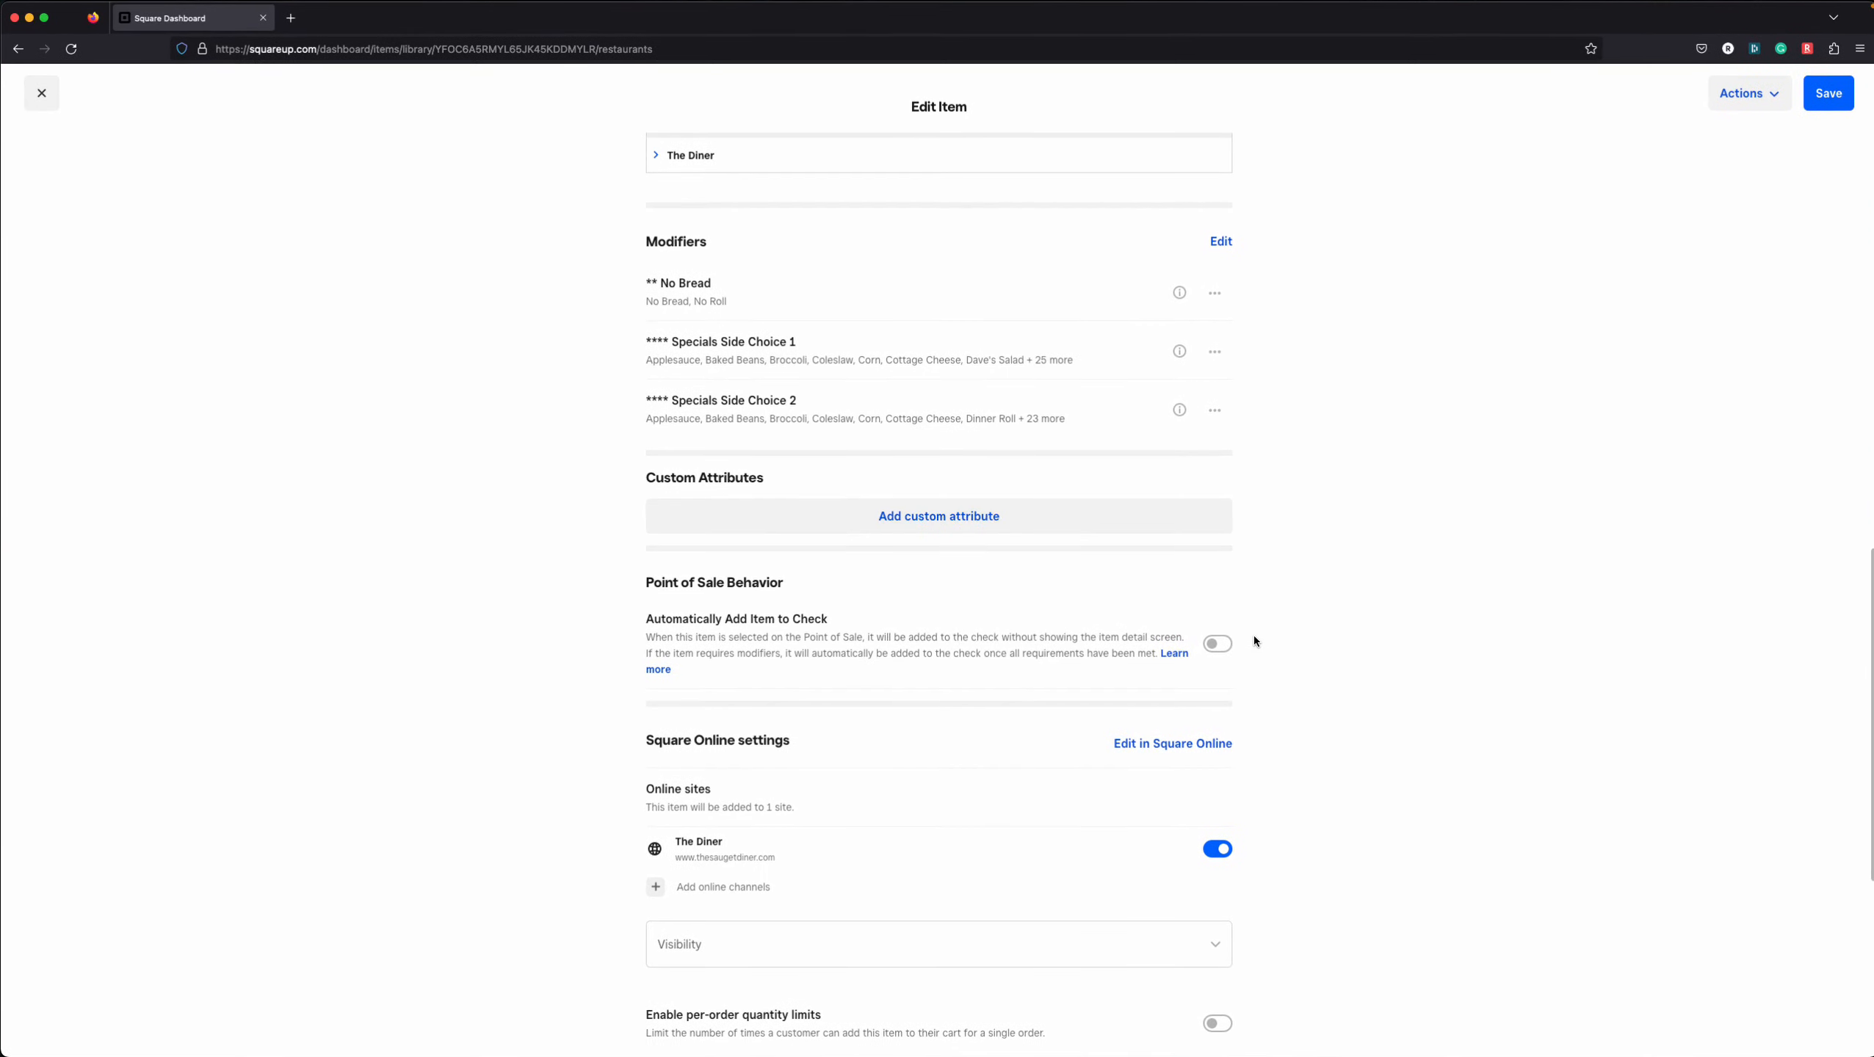
{"action": "scroll", "coordinate": [1253, 638], "scroll_direction": "down", "scroll_amount": 2}
{"action": "scroll", "coordinate": [1207, 593], "scroll_direction": "down", "scroll_amount": 6}
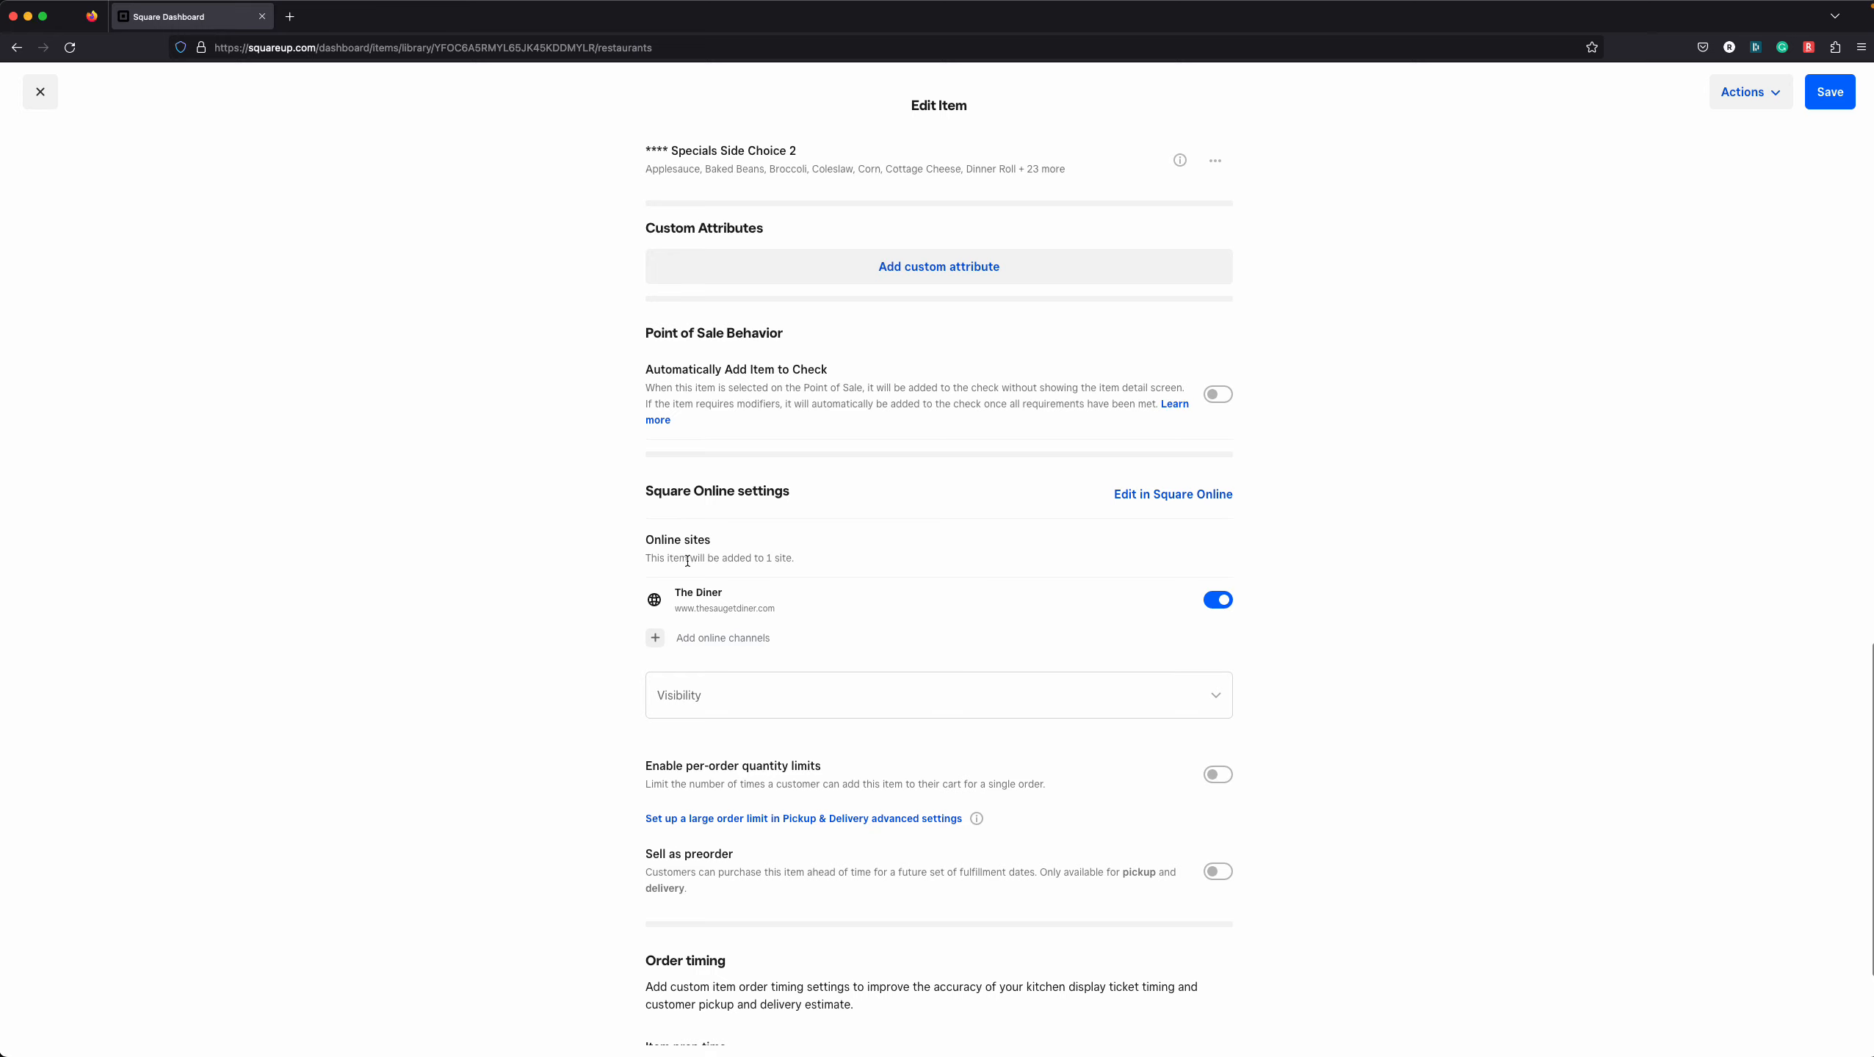
Examine the item's remaining Square Online settings and its item prep time option
{"action": "scroll", "coordinate": [681, 518], "scroll_direction": "down", "scroll_amount": 4}
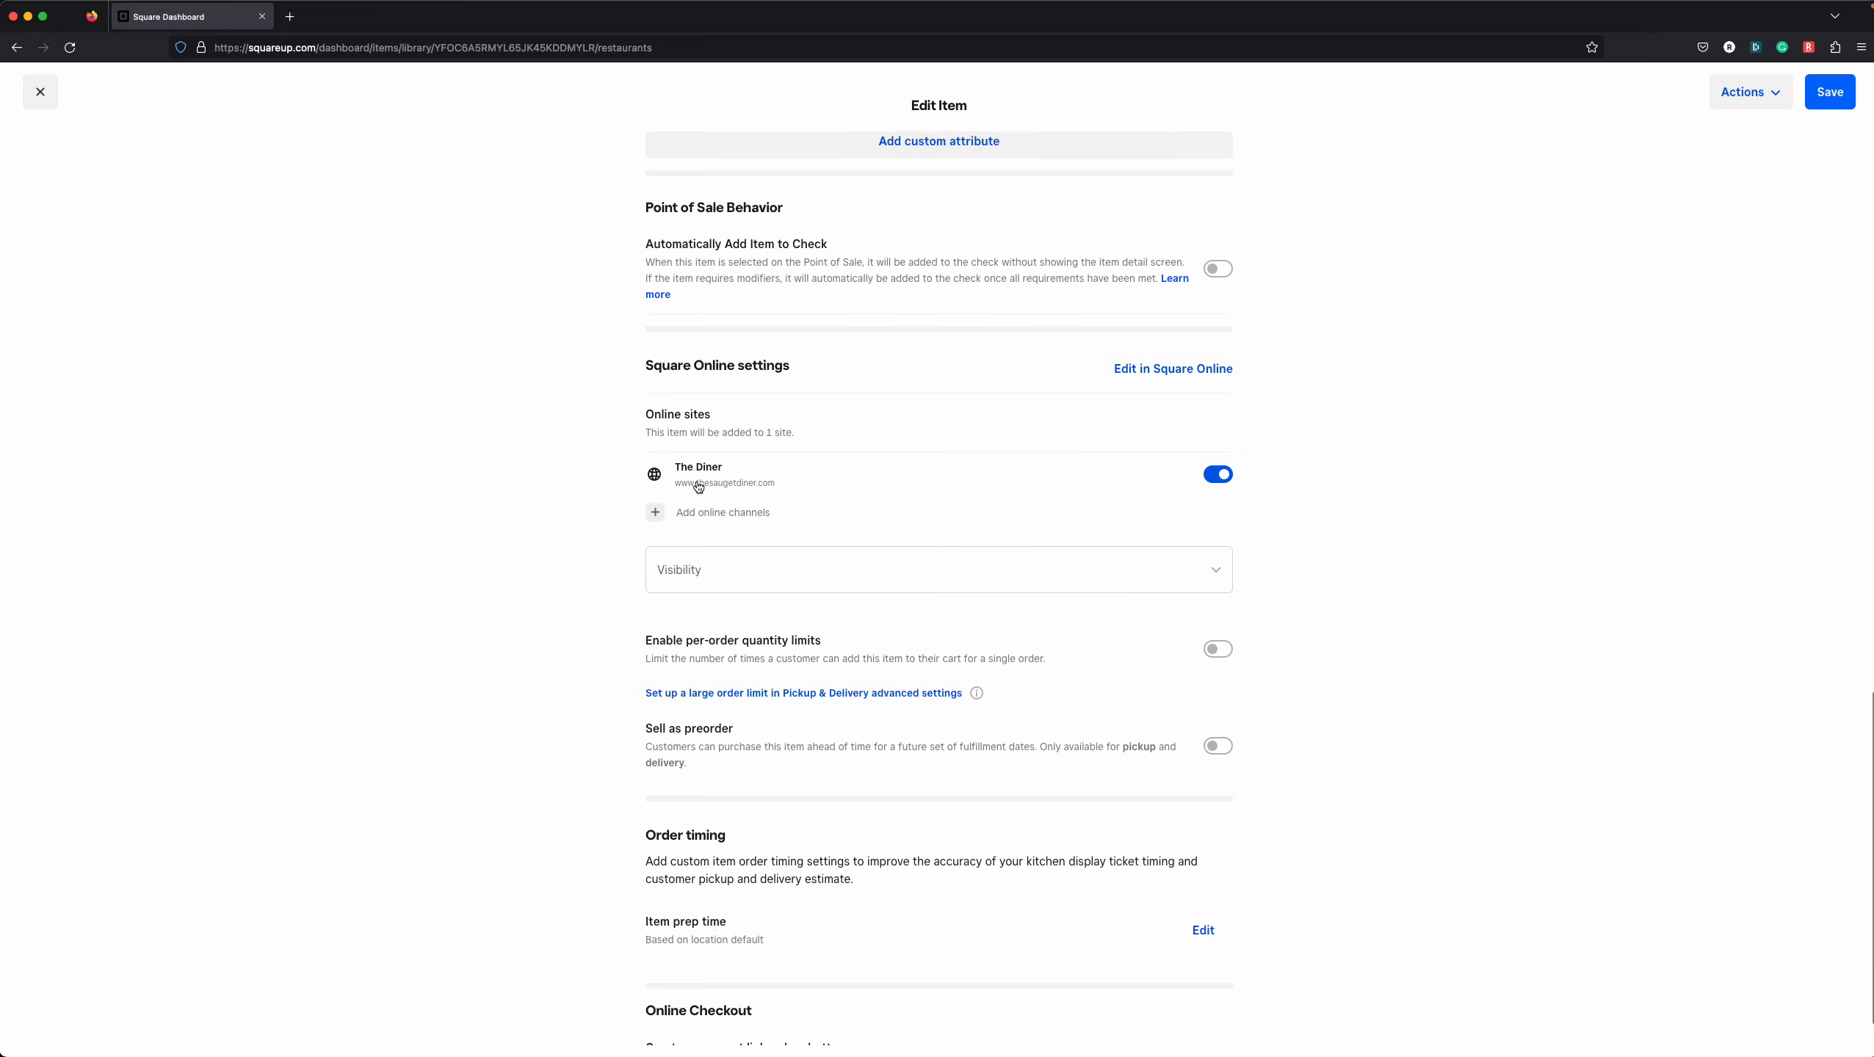
{"action": "scroll", "coordinate": [1303, 493], "scroll_direction": "down", "scroll_amount": 2}
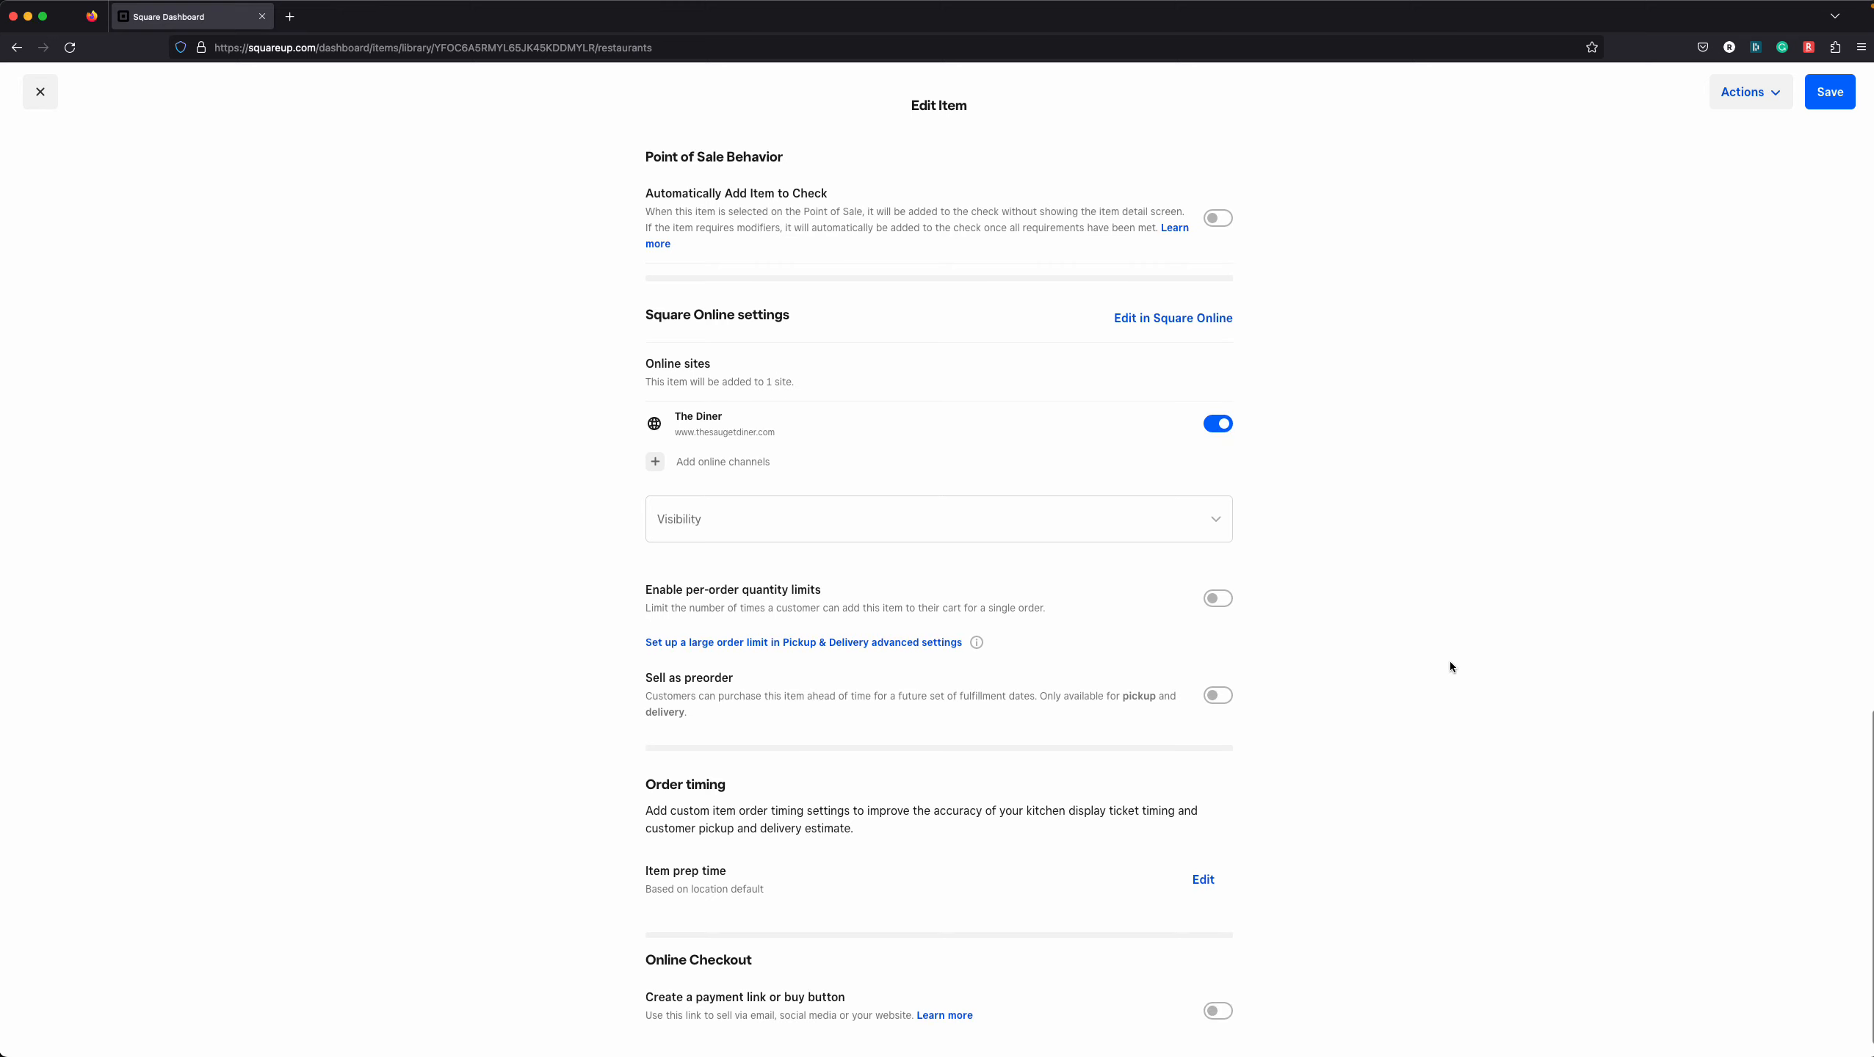
{"action": "left_click", "coordinate": [821, 714]}
{"action": "left_click", "coordinate": [839, 729]}
{"action": "left_click", "coordinate": [746, 622]}
{"action": "left_click", "coordinate": [1202, 881]}
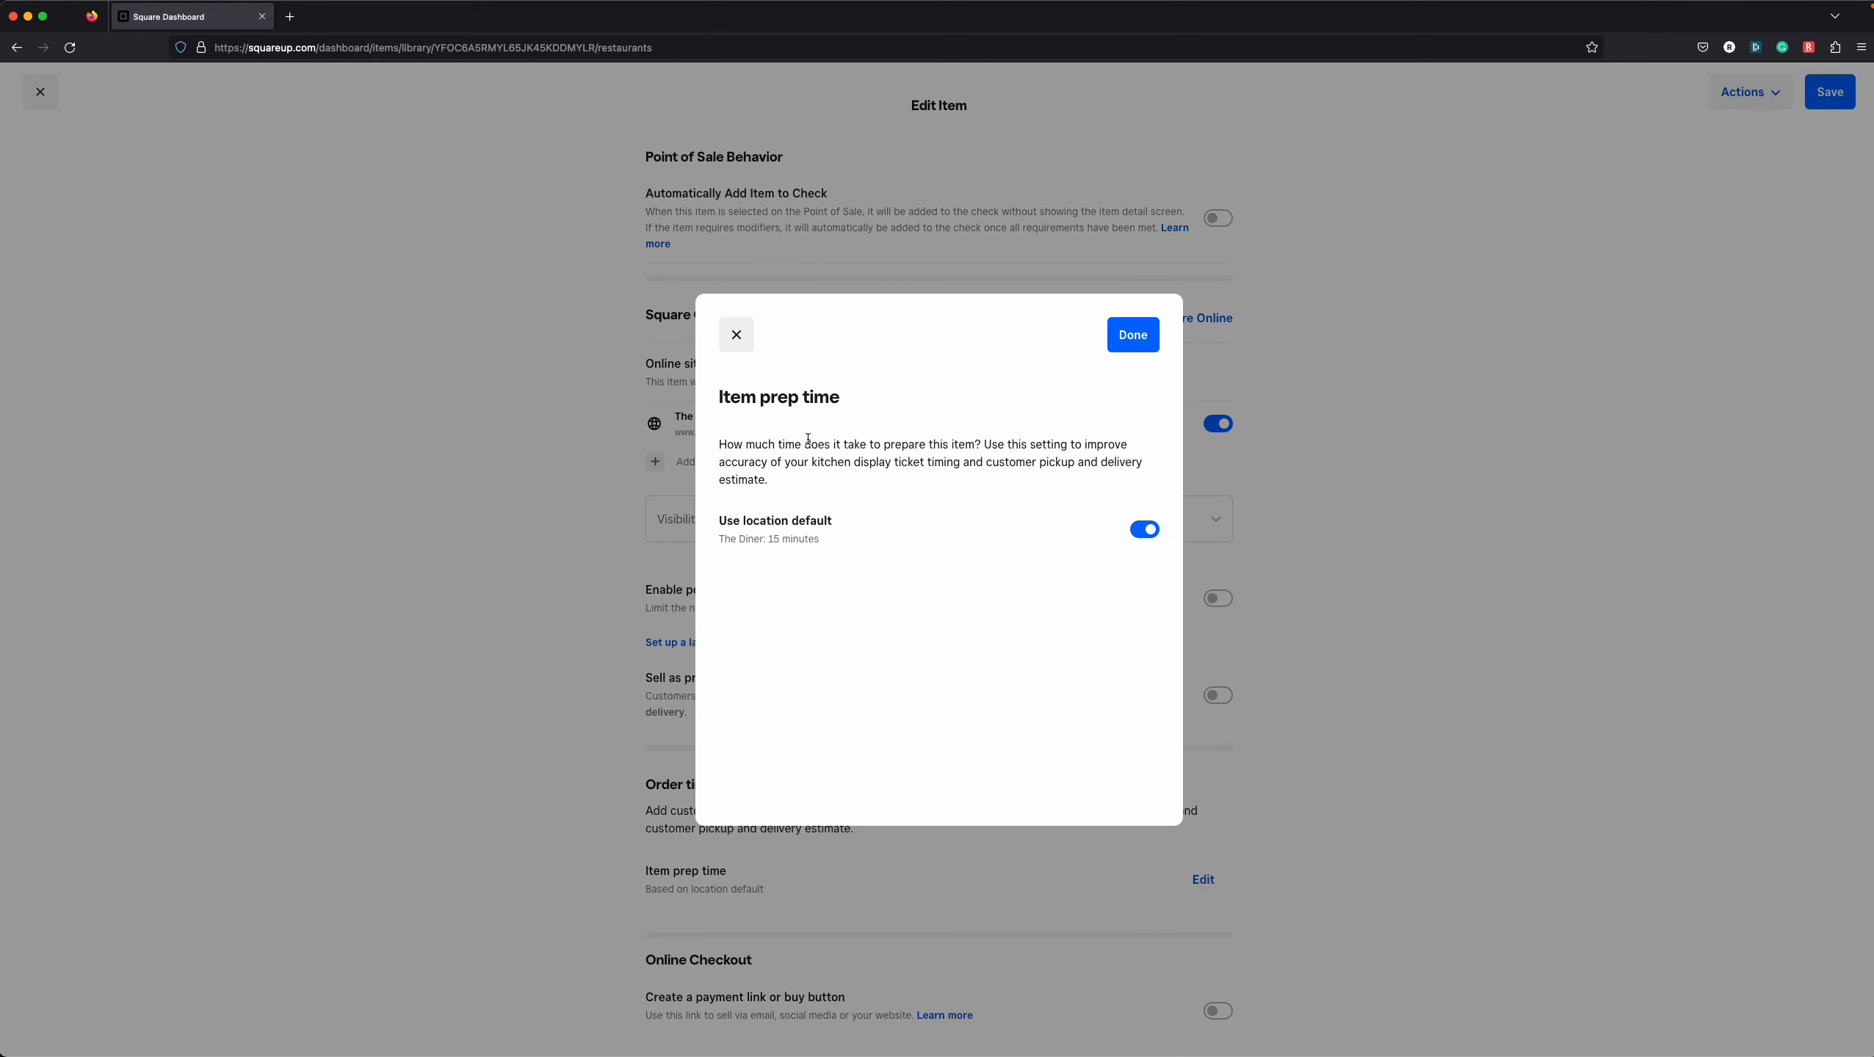
{"action": "left_click", "coordinate": [736, 335]}
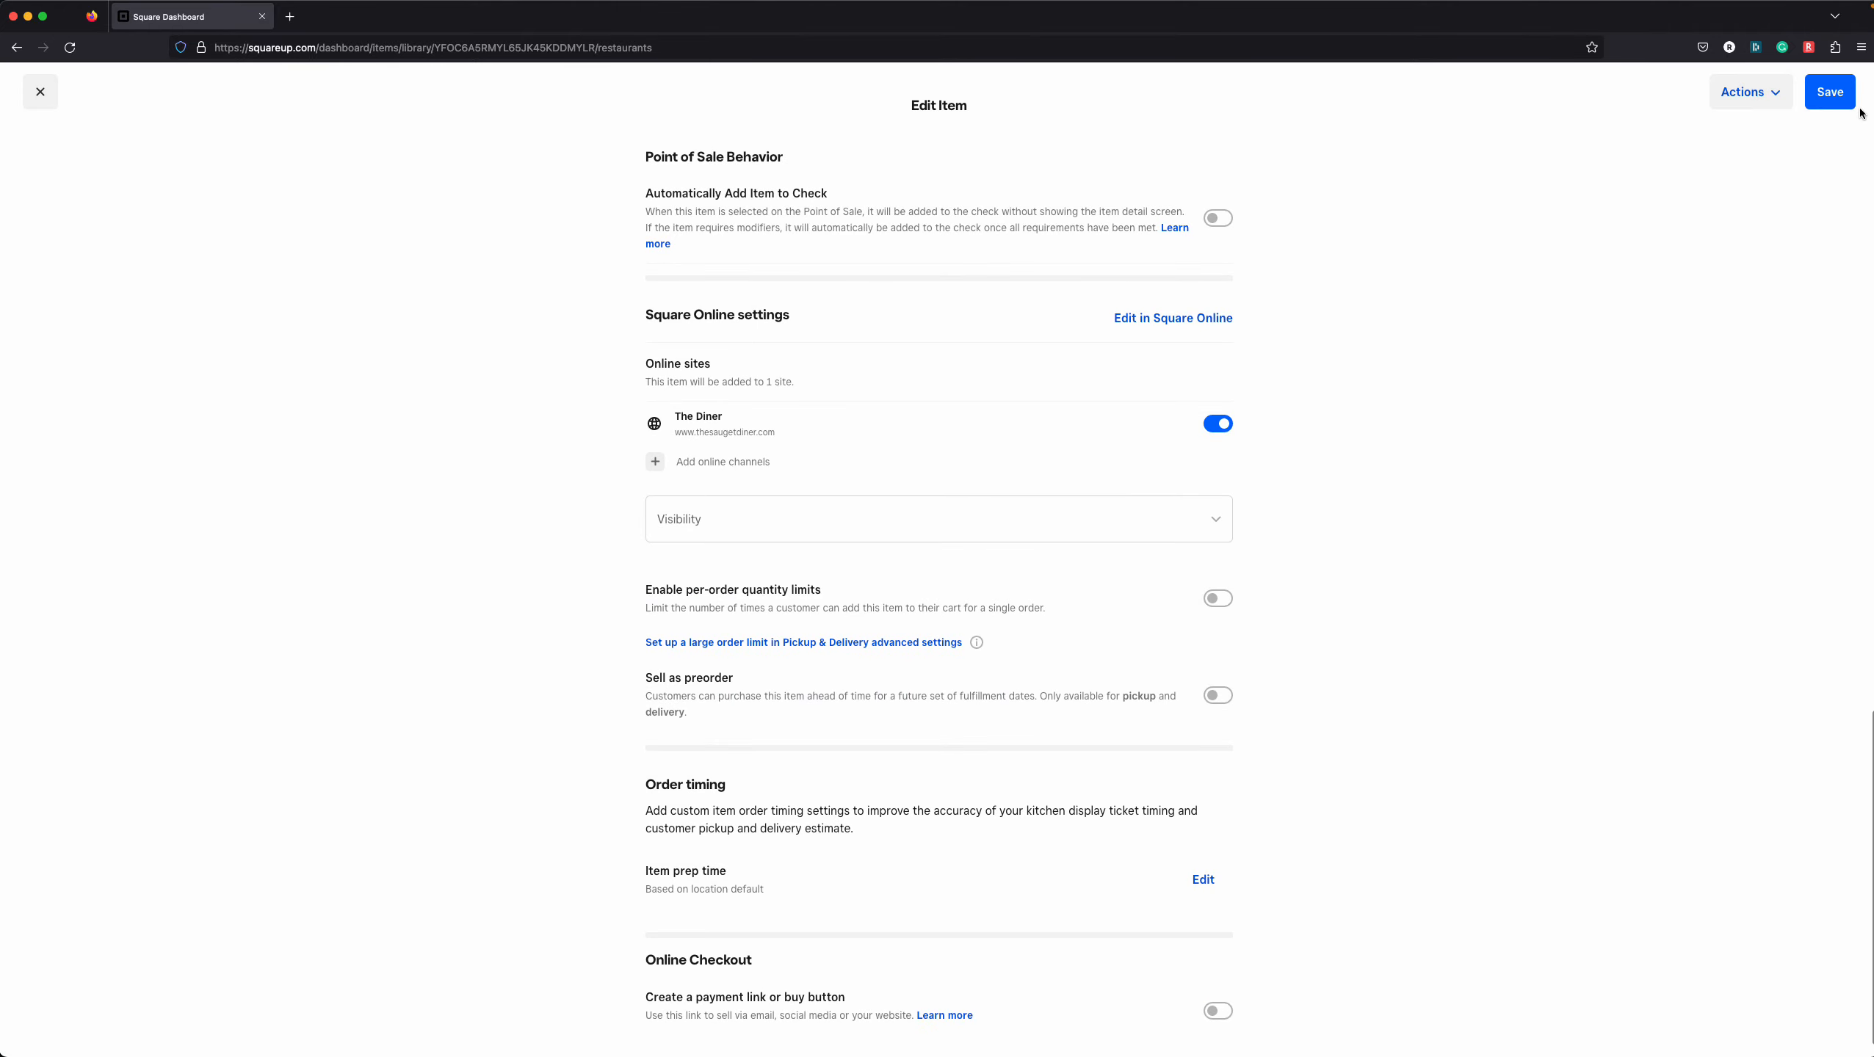
Try to save the BBQ Pork Steak item, and leave its editor for the item library
{"action": "left_click", "coordinate": [1830, 97]}
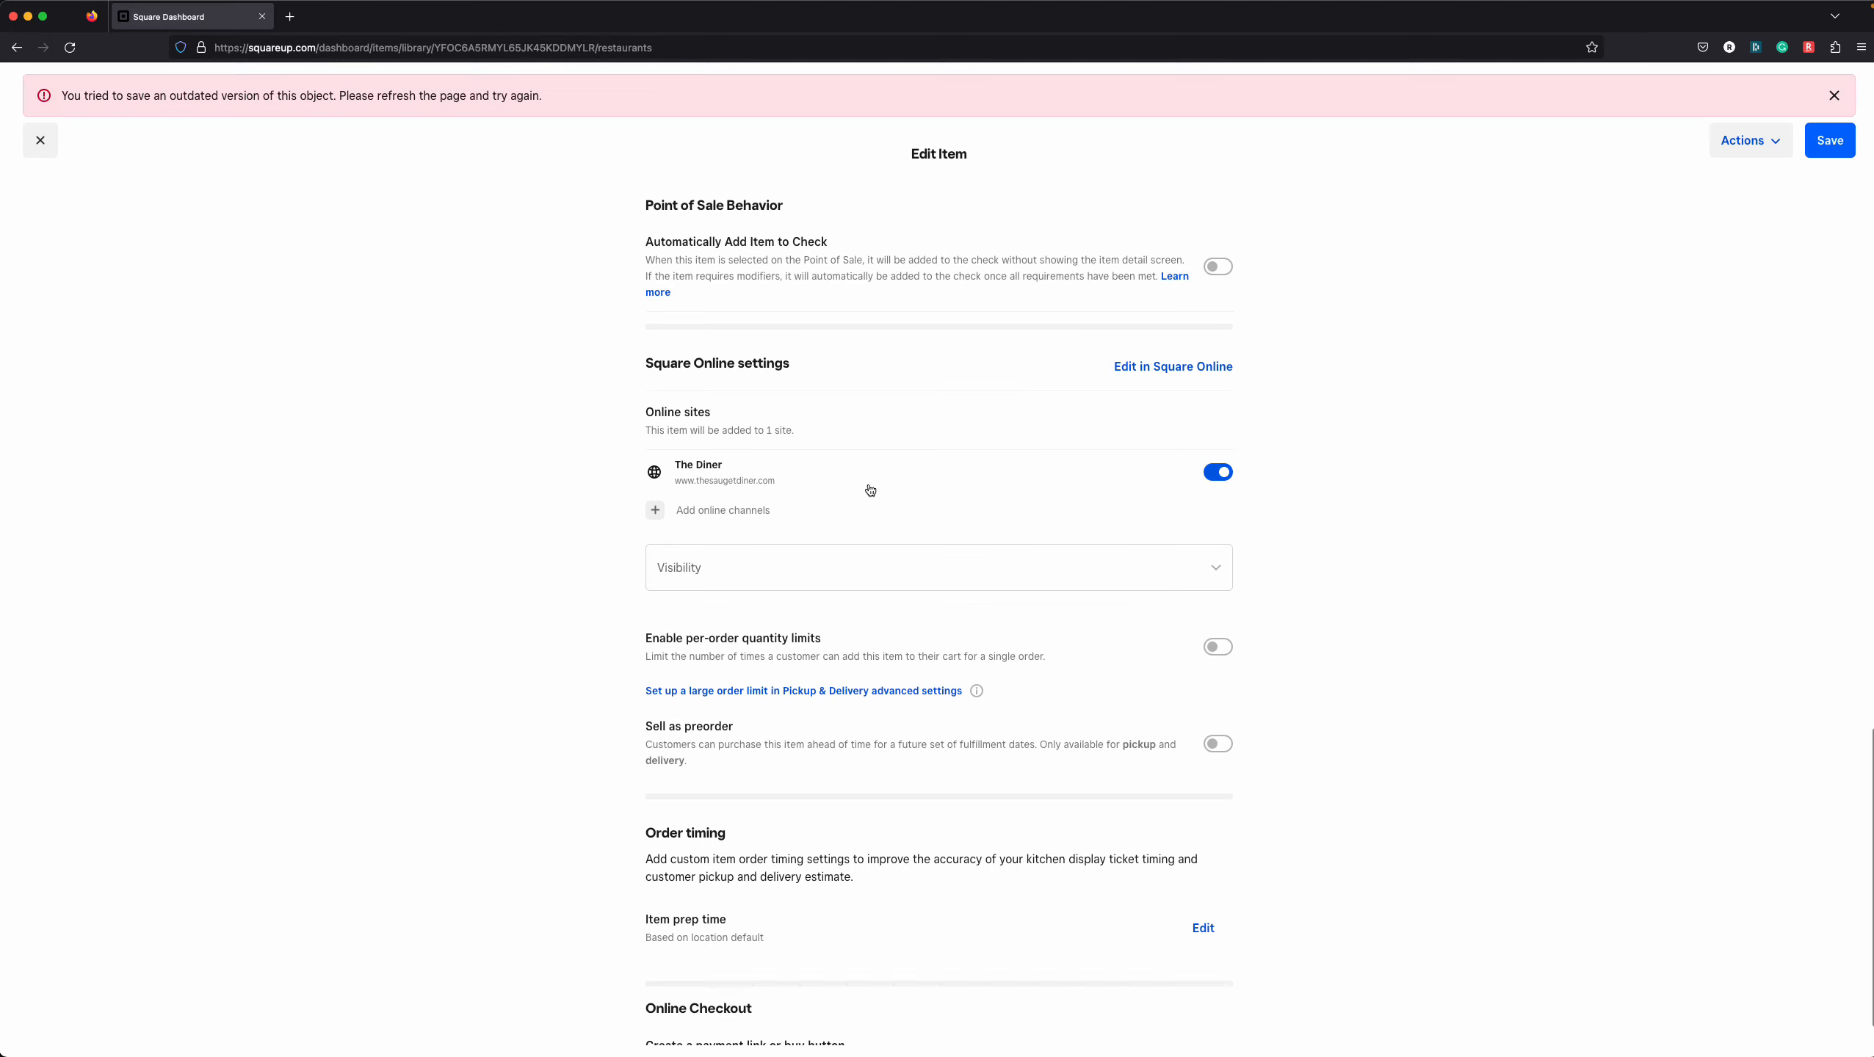
{"action": "left_click", "coordinate": [1835, 97]}
{"action": "left_click", "coordinate": [25, 95]}
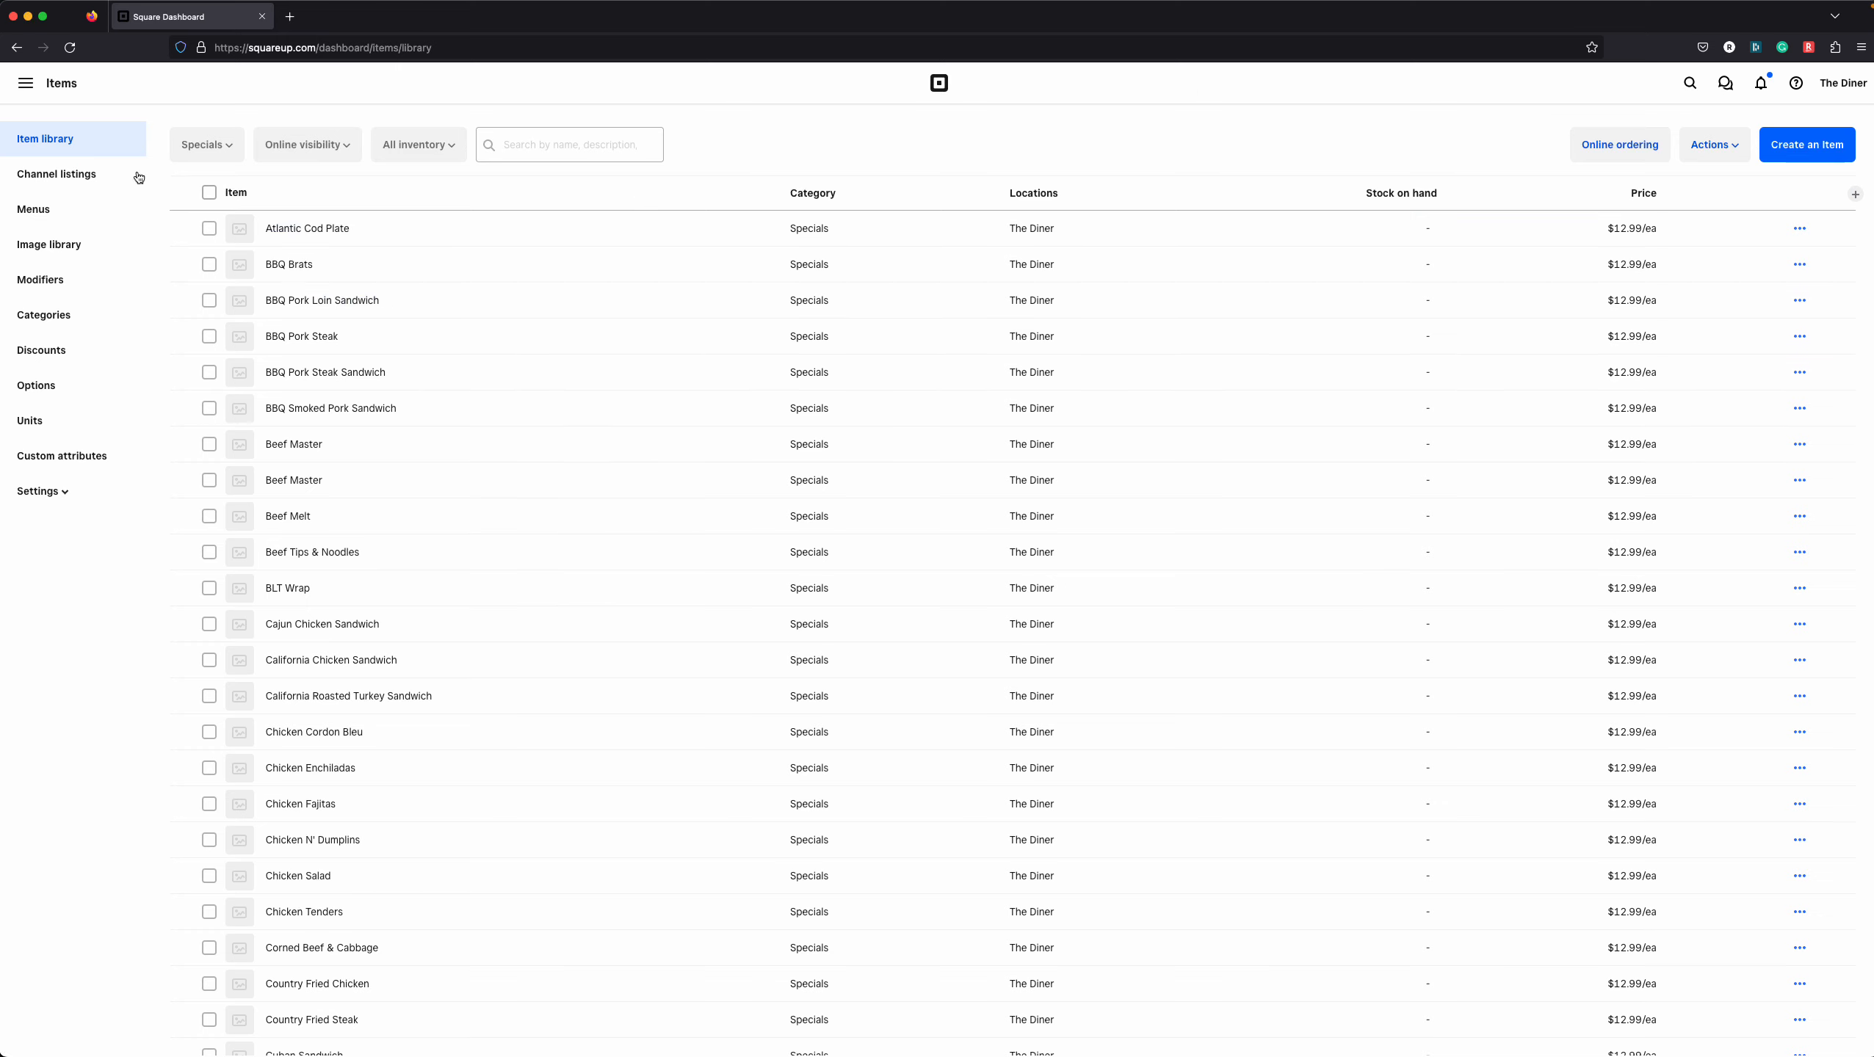
Create a new item named "New Test Breakfast Item" with the kitchen facing name "NEW TEST BFAST"
{"action": "left_click", "coordinate": [1803, 147]}
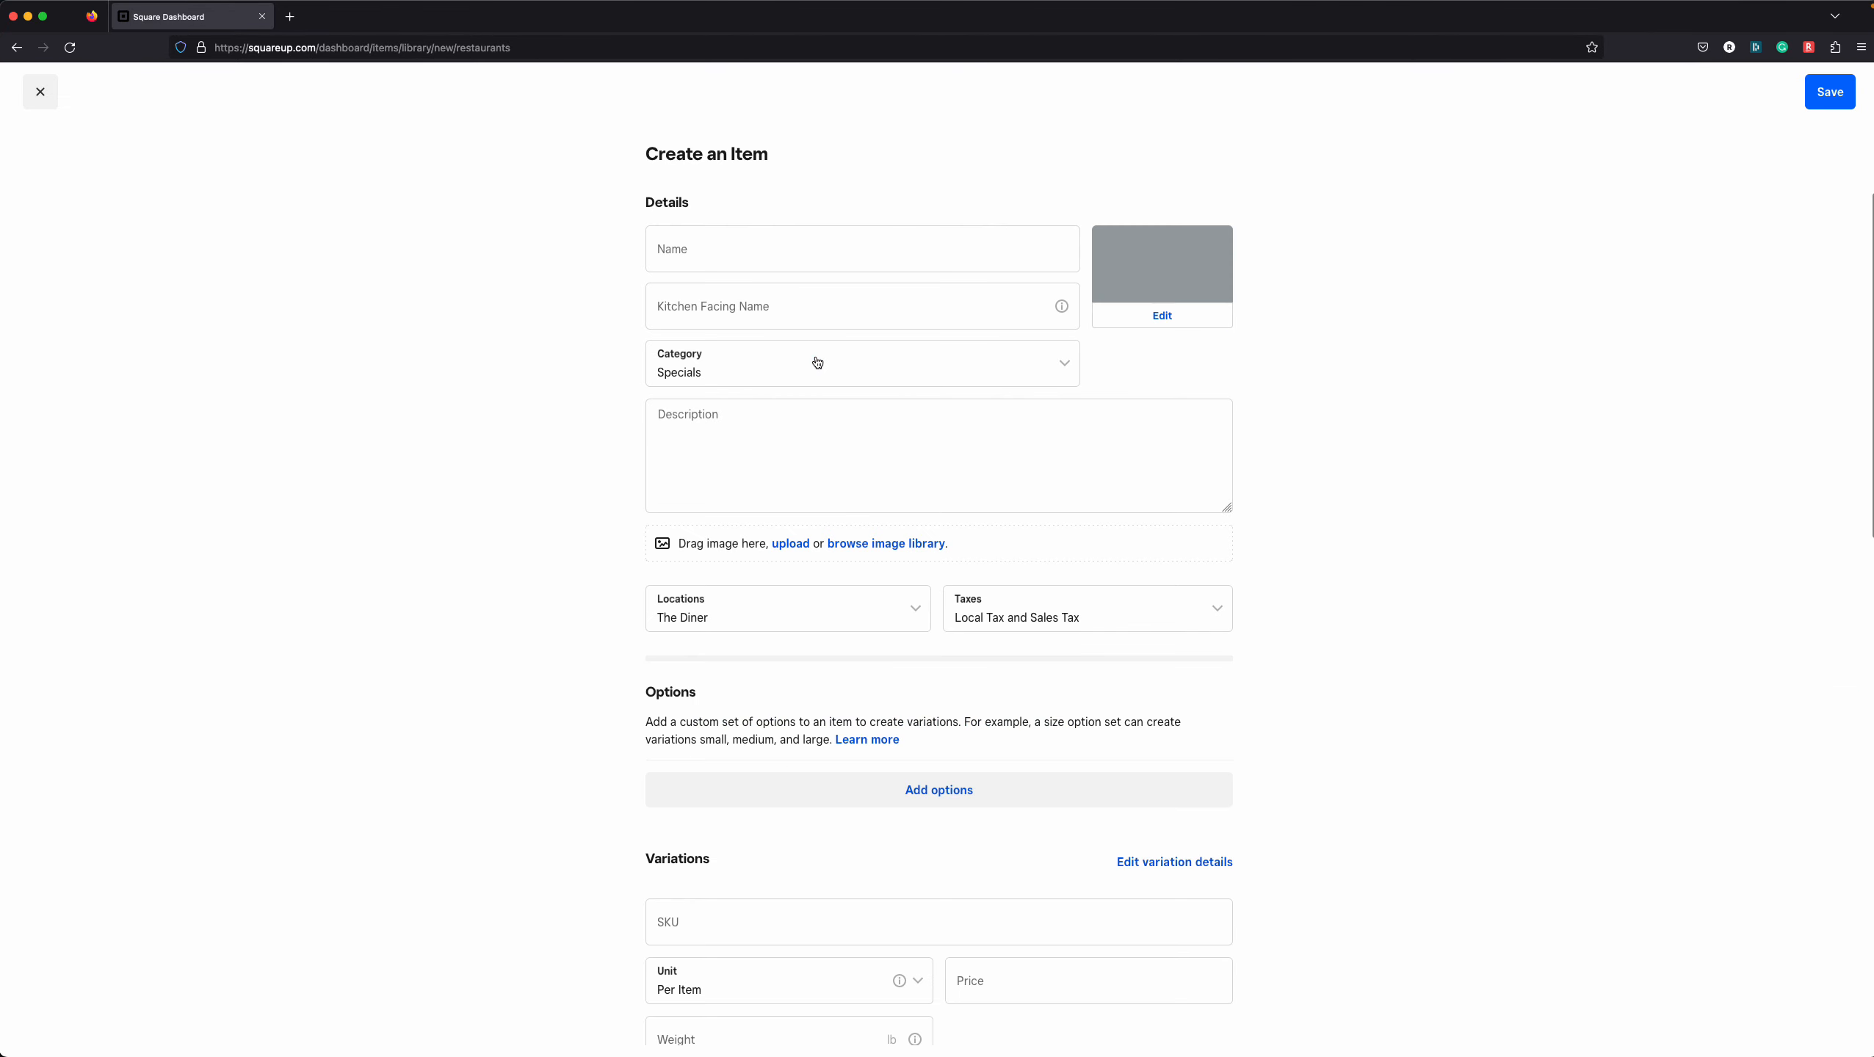
{"action": "left_click", "coordinate": [793, 253]}
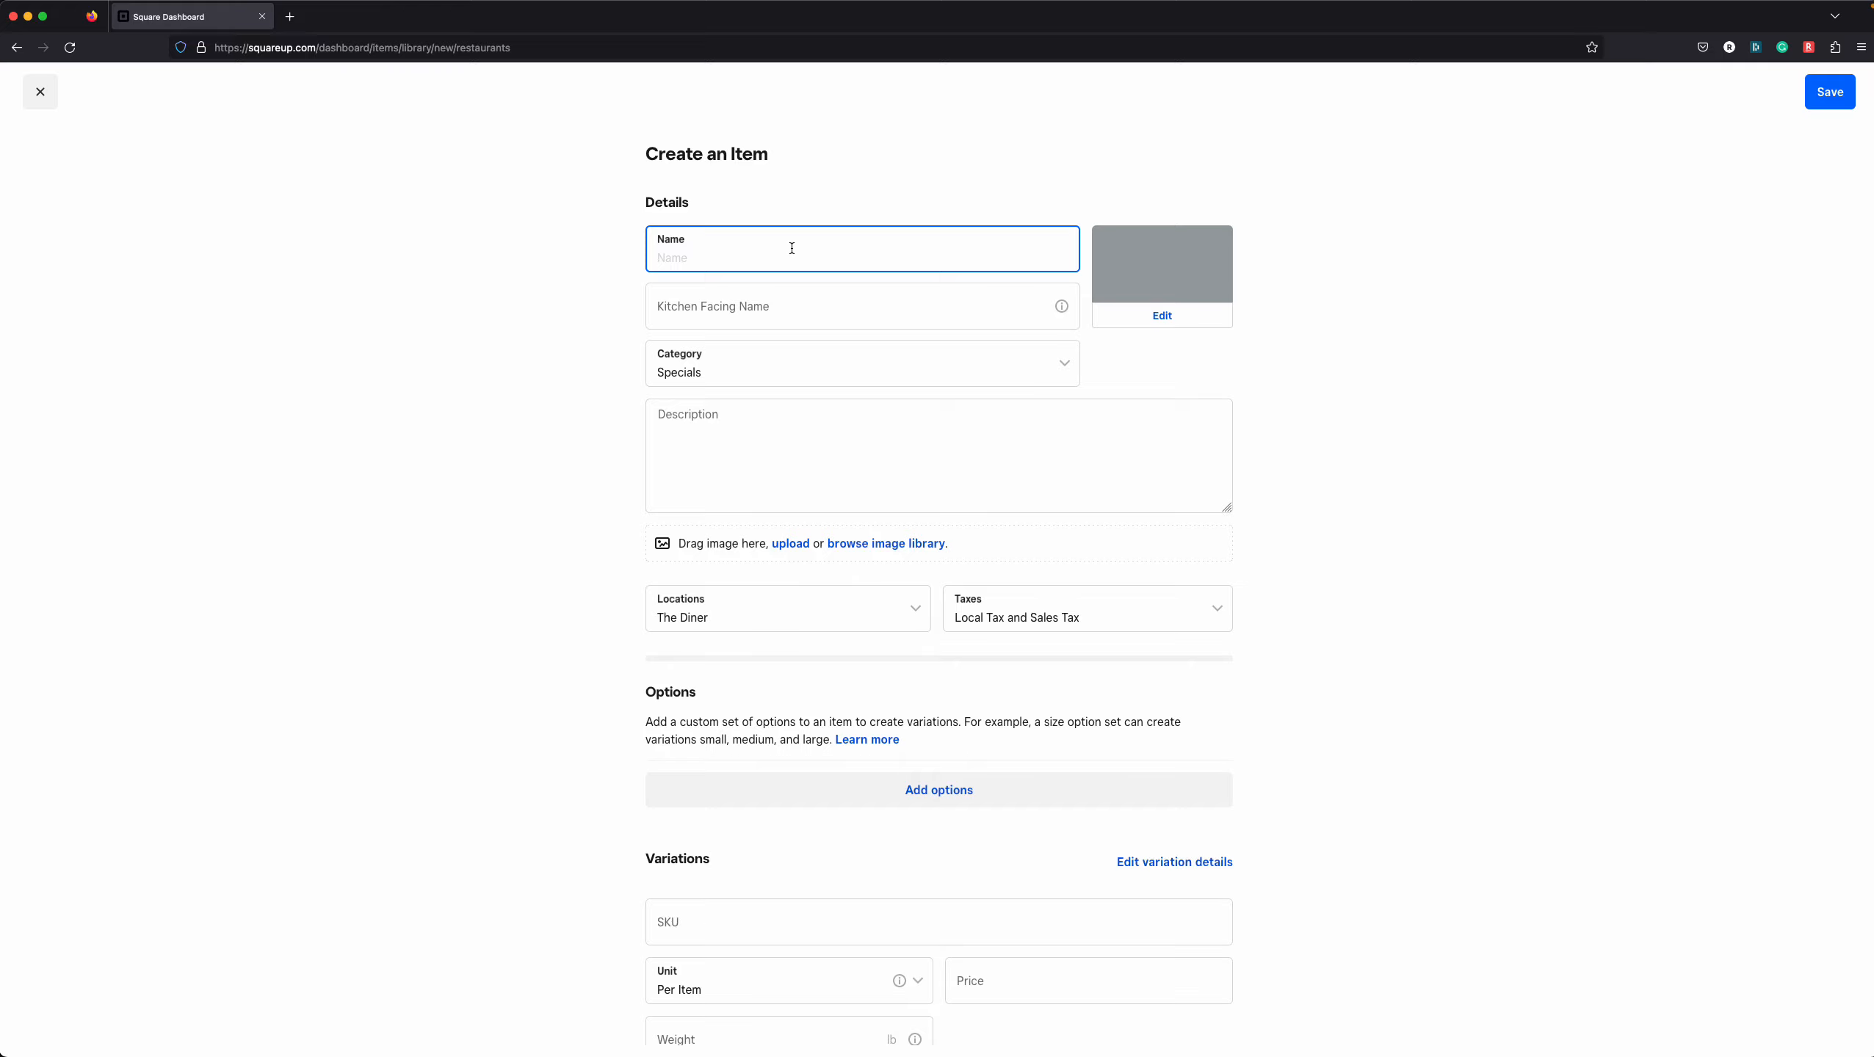
{"action": "type", "text": "New Test Break"}
{"action": "key", "text": "Tab"}
{"action": "type", "text": "NE"}
{"action": "type", "text": "W TE"}
{"action": "key", "text": "BackSpace"}
{"action": "type", "text": "TE"}
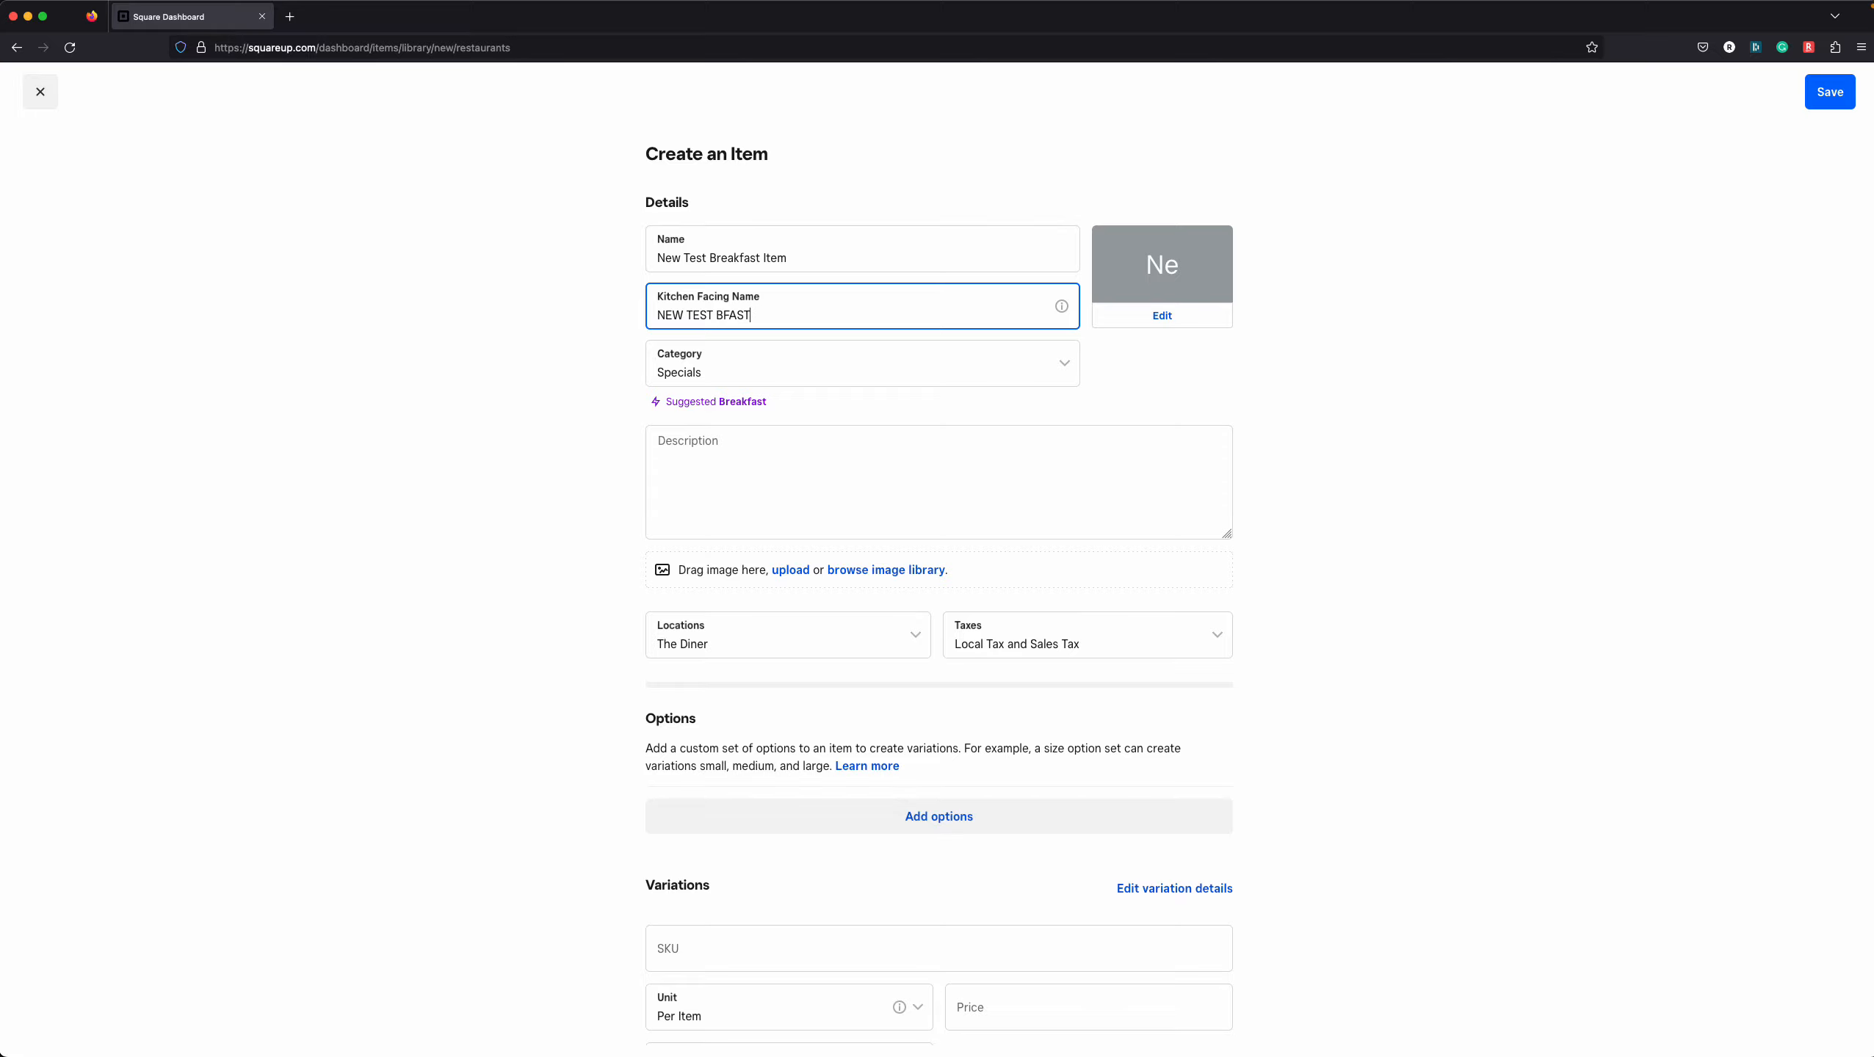
{"action": "left_click", "coordinate": [715, 257]}
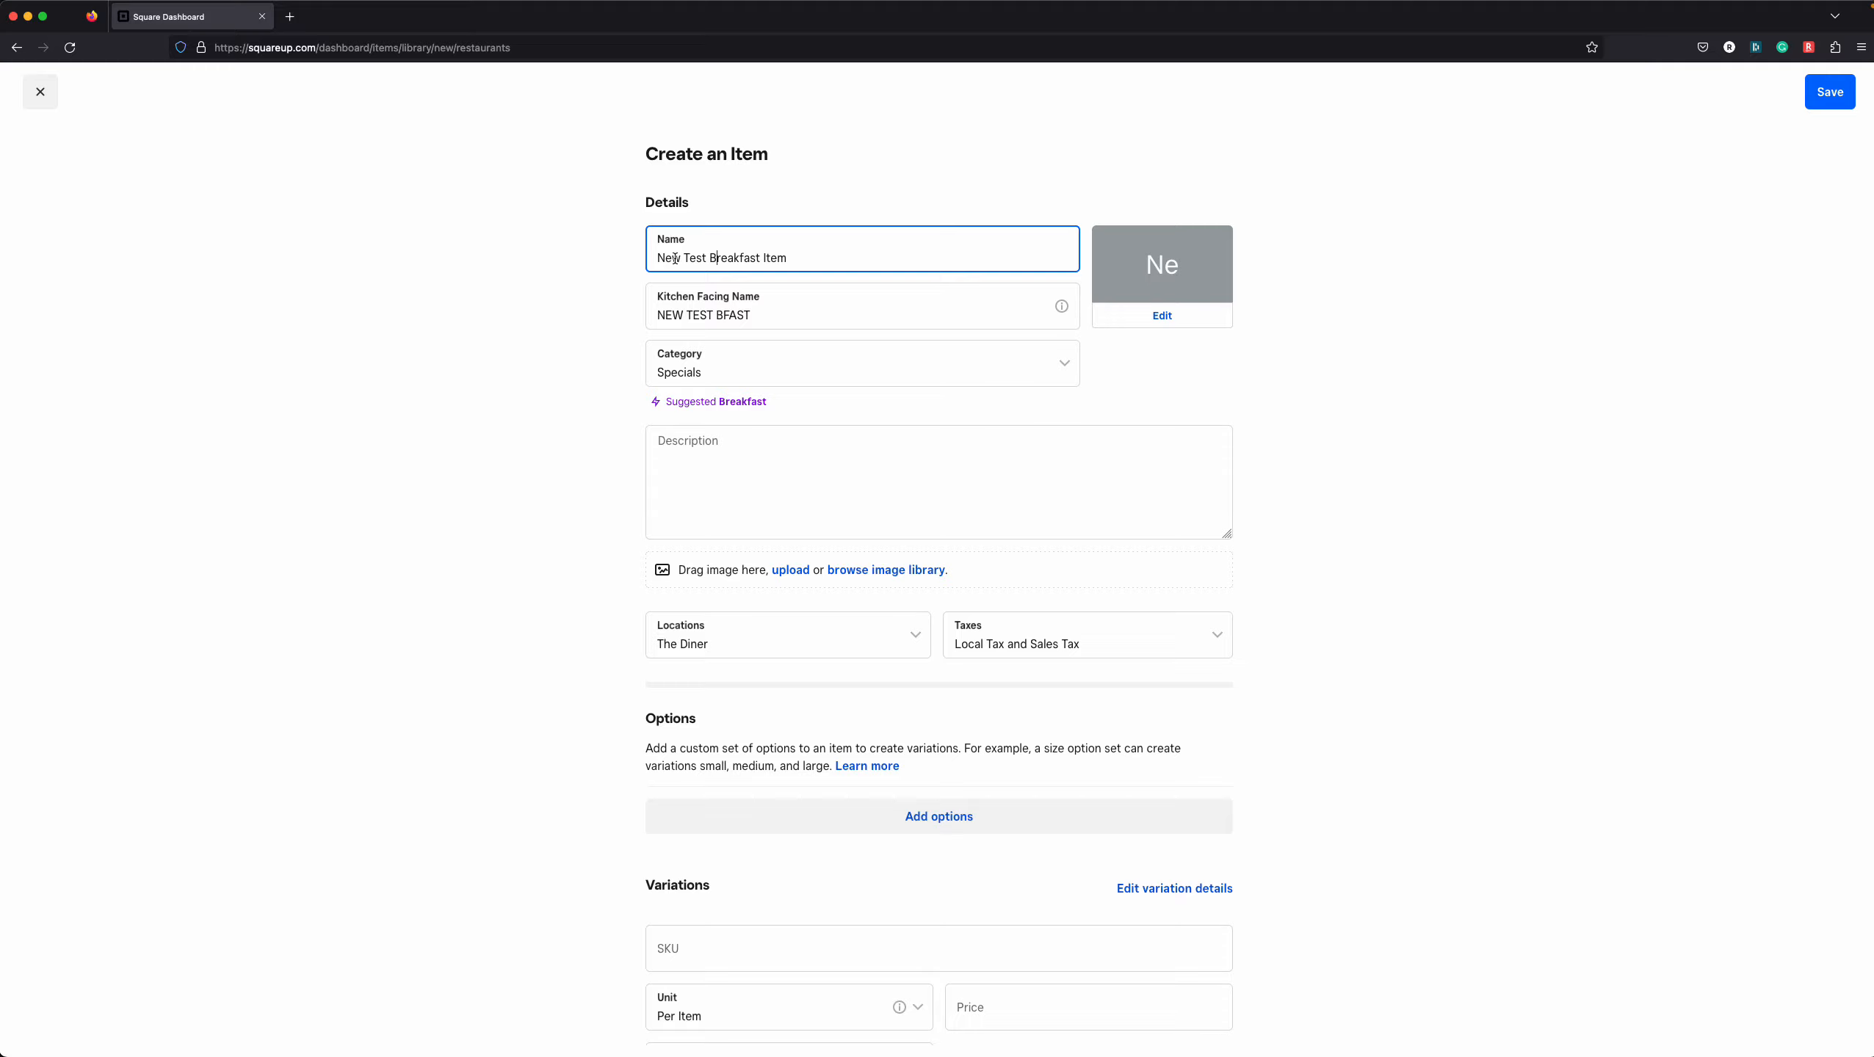
{"action": "triple_click", "coordinate": [755, 317]}
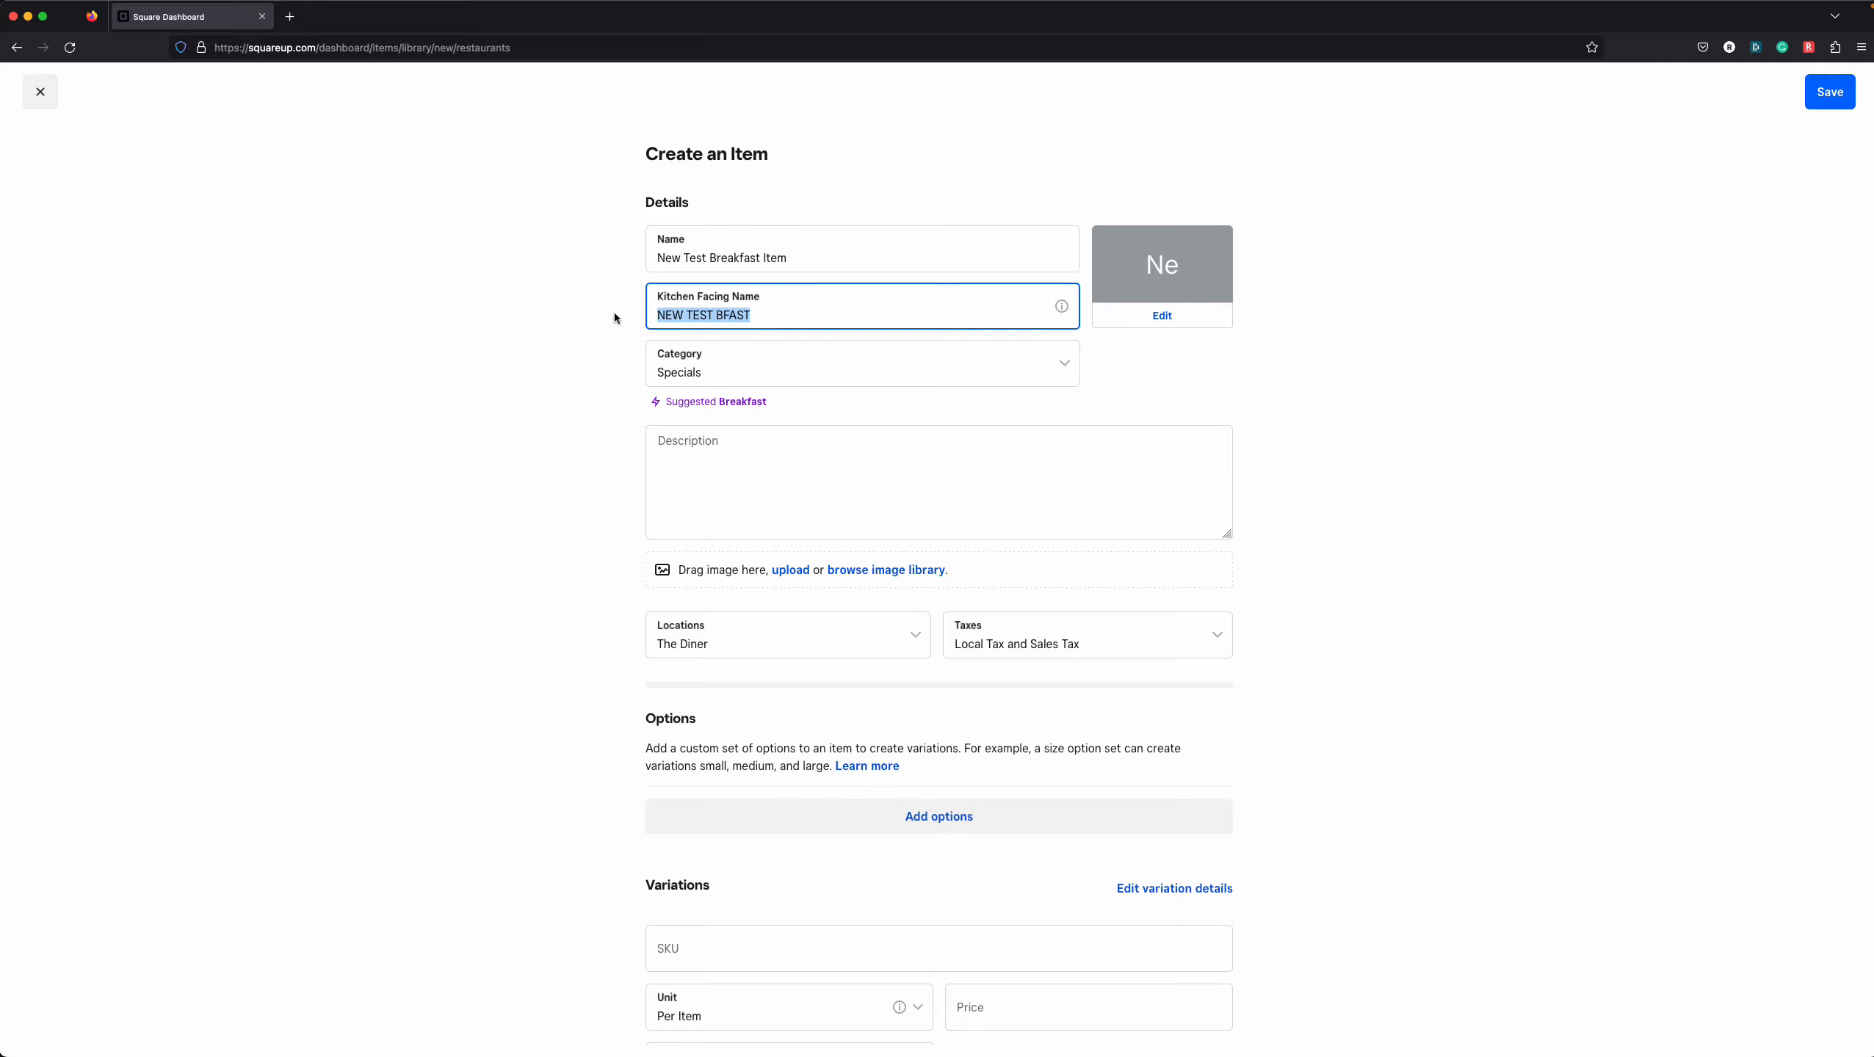
{"action": "left_click", "coordinate": [784, 316]}
{"action": "left_click_drag", "start_coordinate": [750, 317], "coordinate": [636, 315]}
{"action": "left_click", "coordinate": [770, 317]}
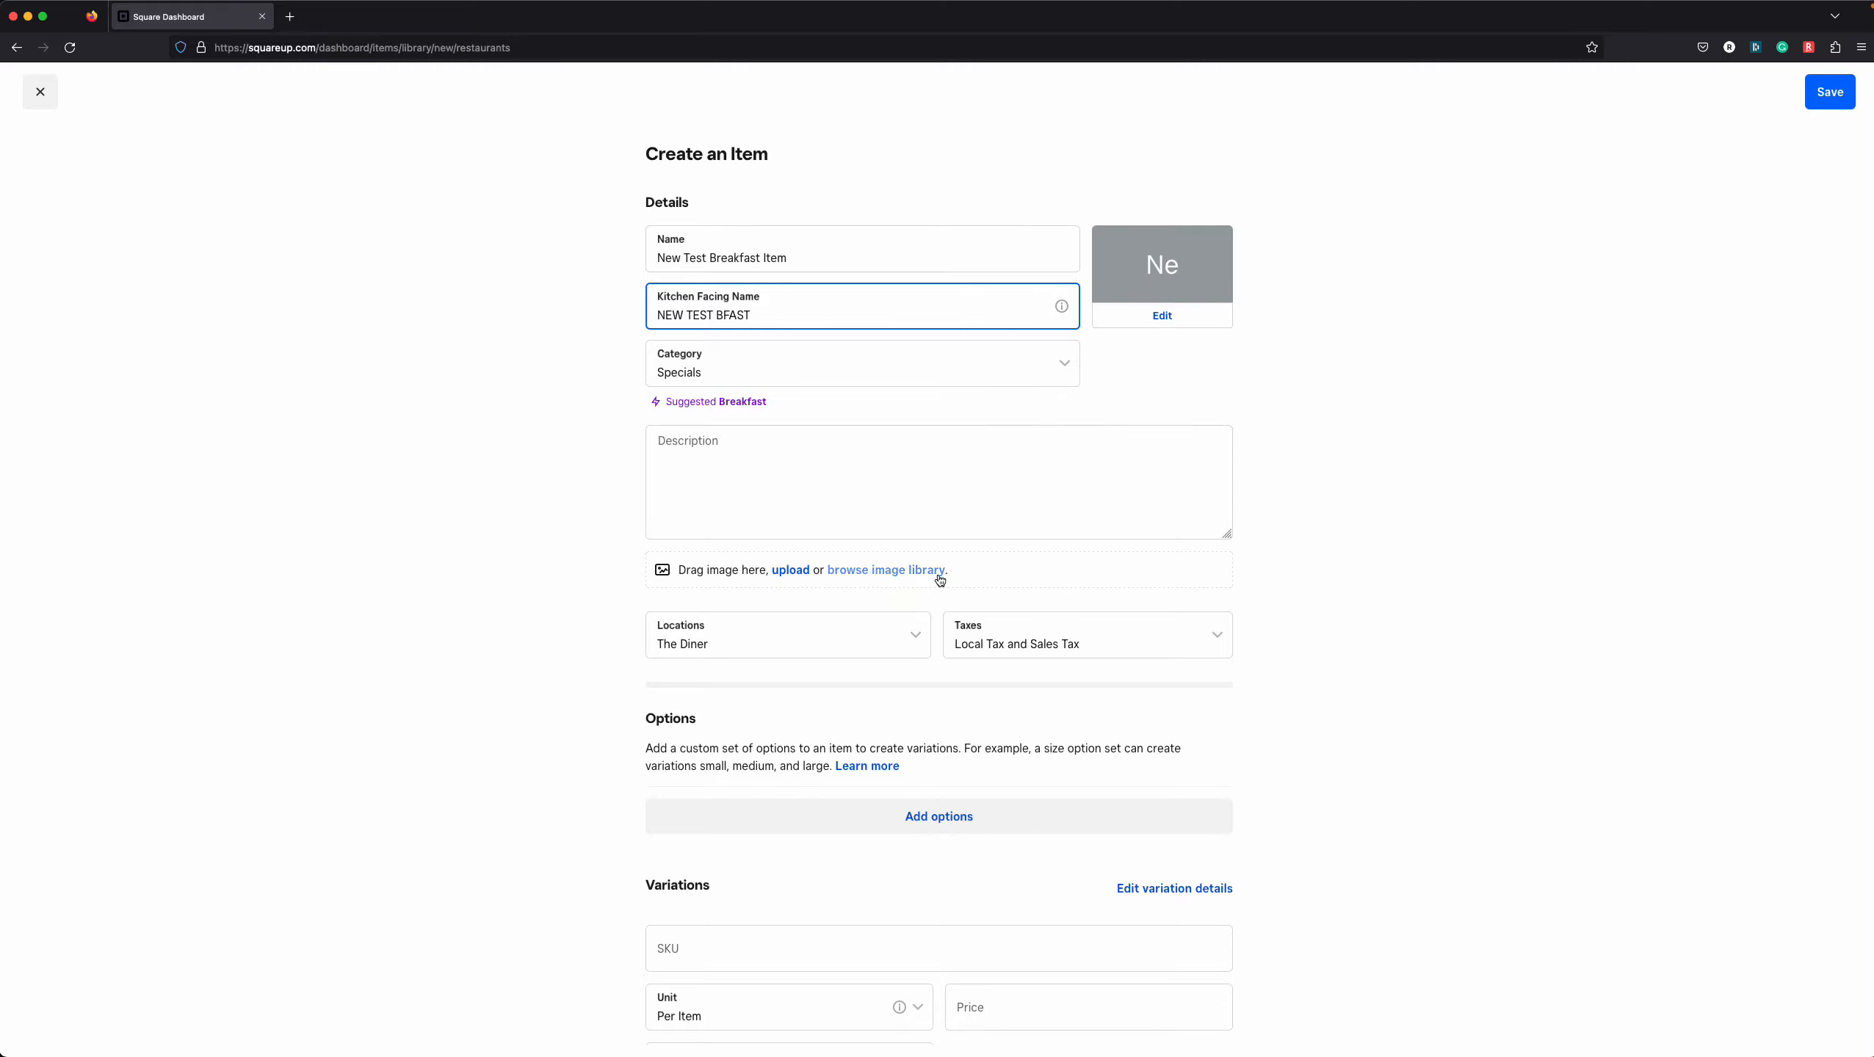
Set the new item's category to Breakfast and look at the description's Auto write option
{"action": "left_click", "coordinate": [816, 386]}
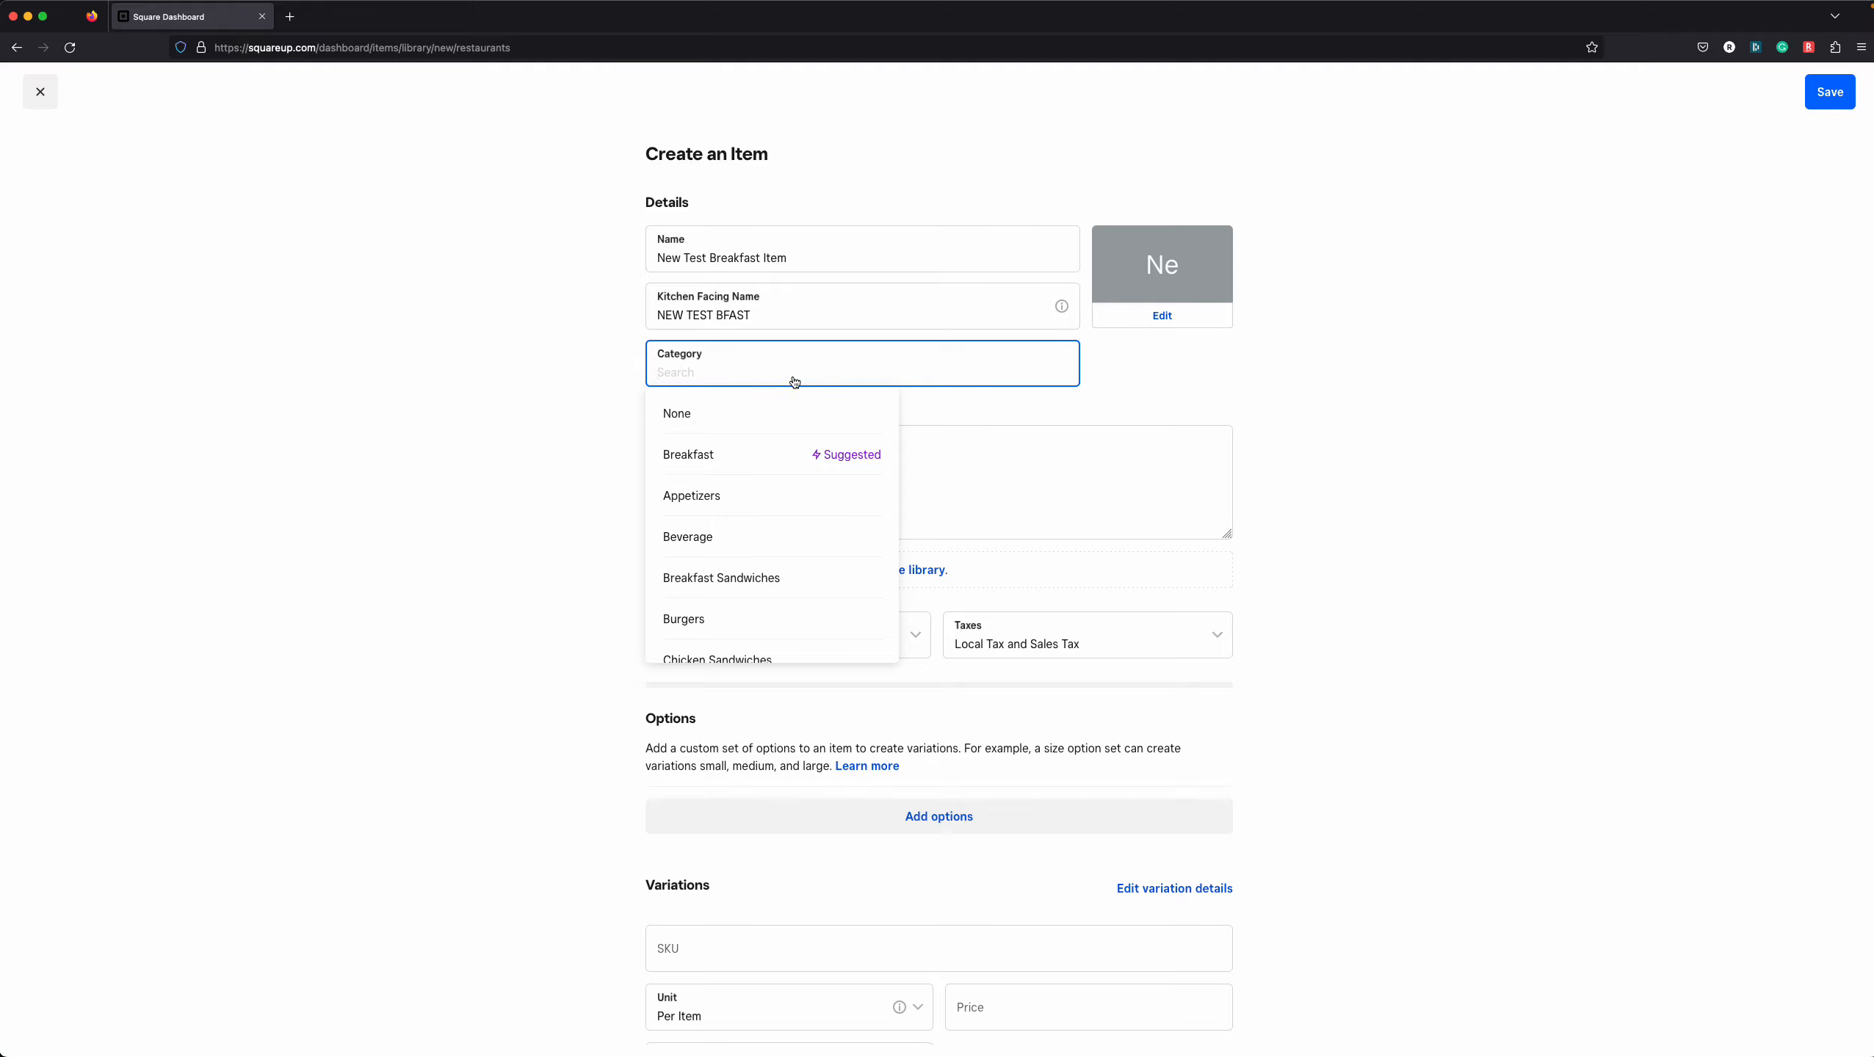
{"action": "left_click", "coordinate": [746, 462]}
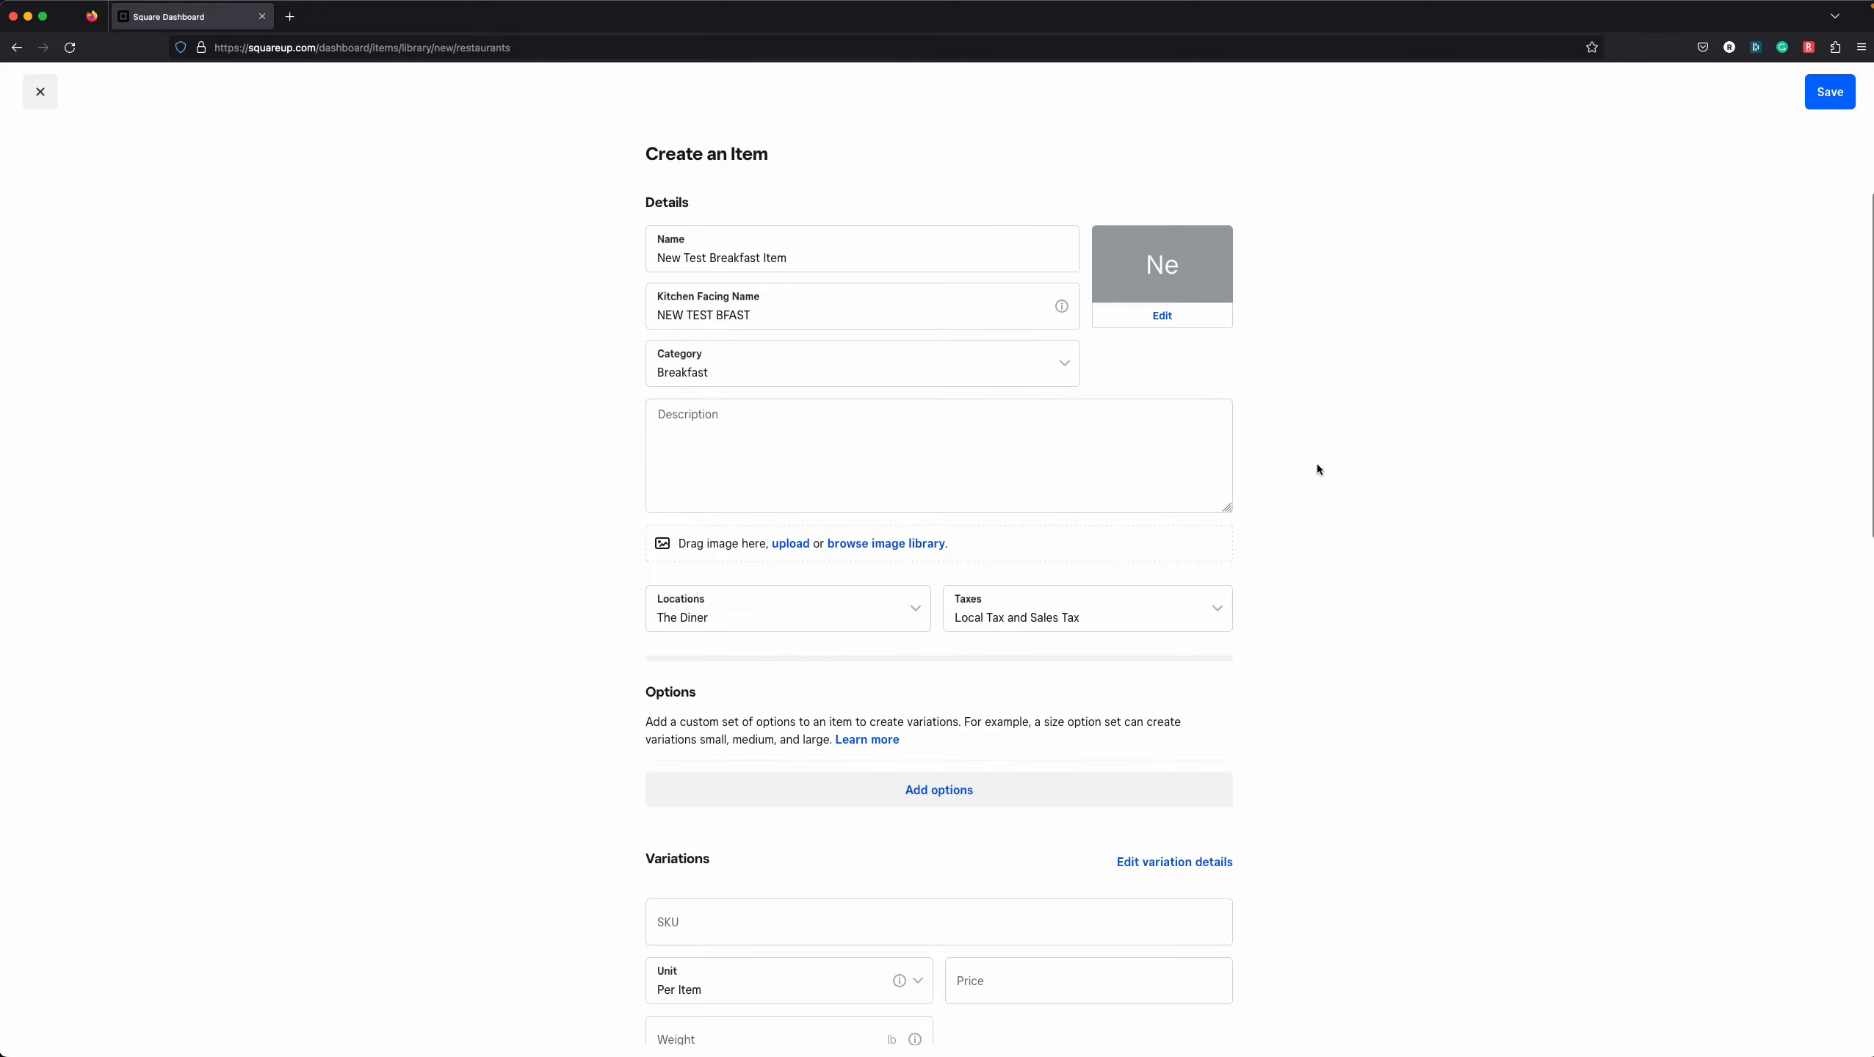
{"action": "left_click", "coordinate": [810, 453]}
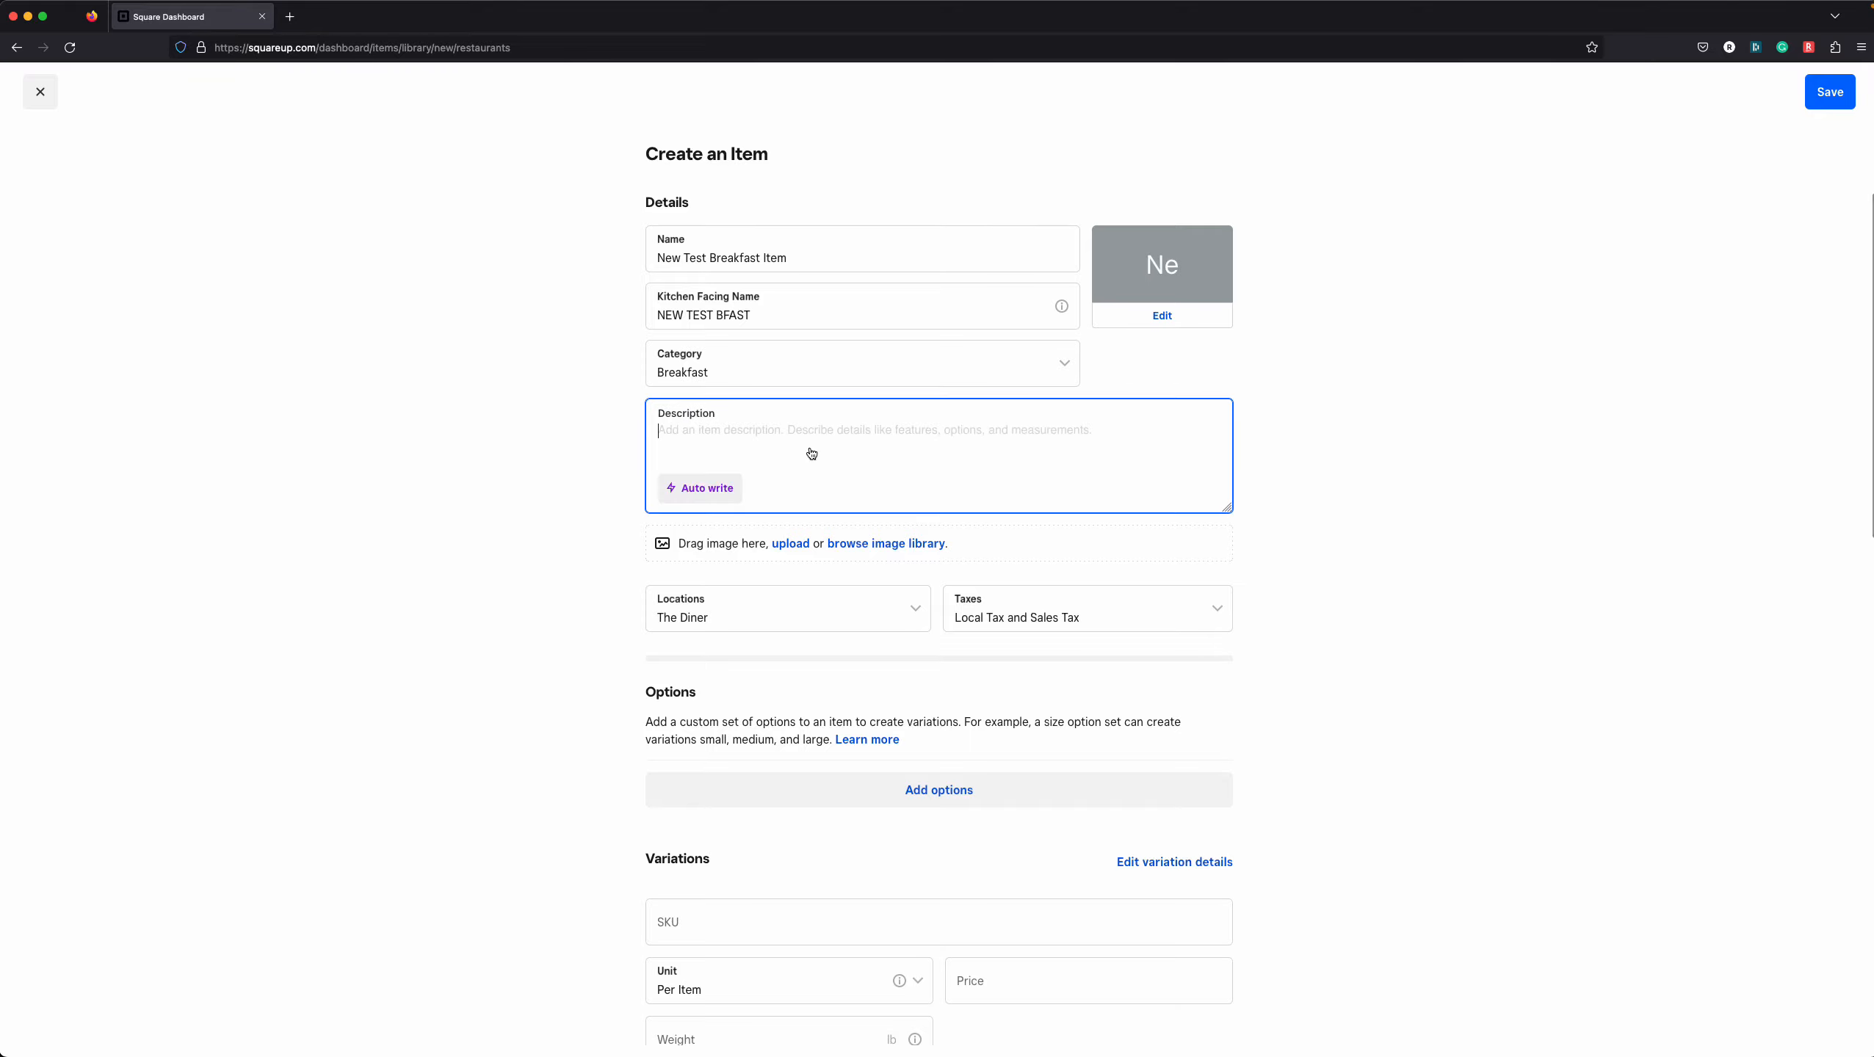
{"action": "scroll", "coordinate": [1364, 561], "scroll_direction": "down", "scroll_amount": 4}
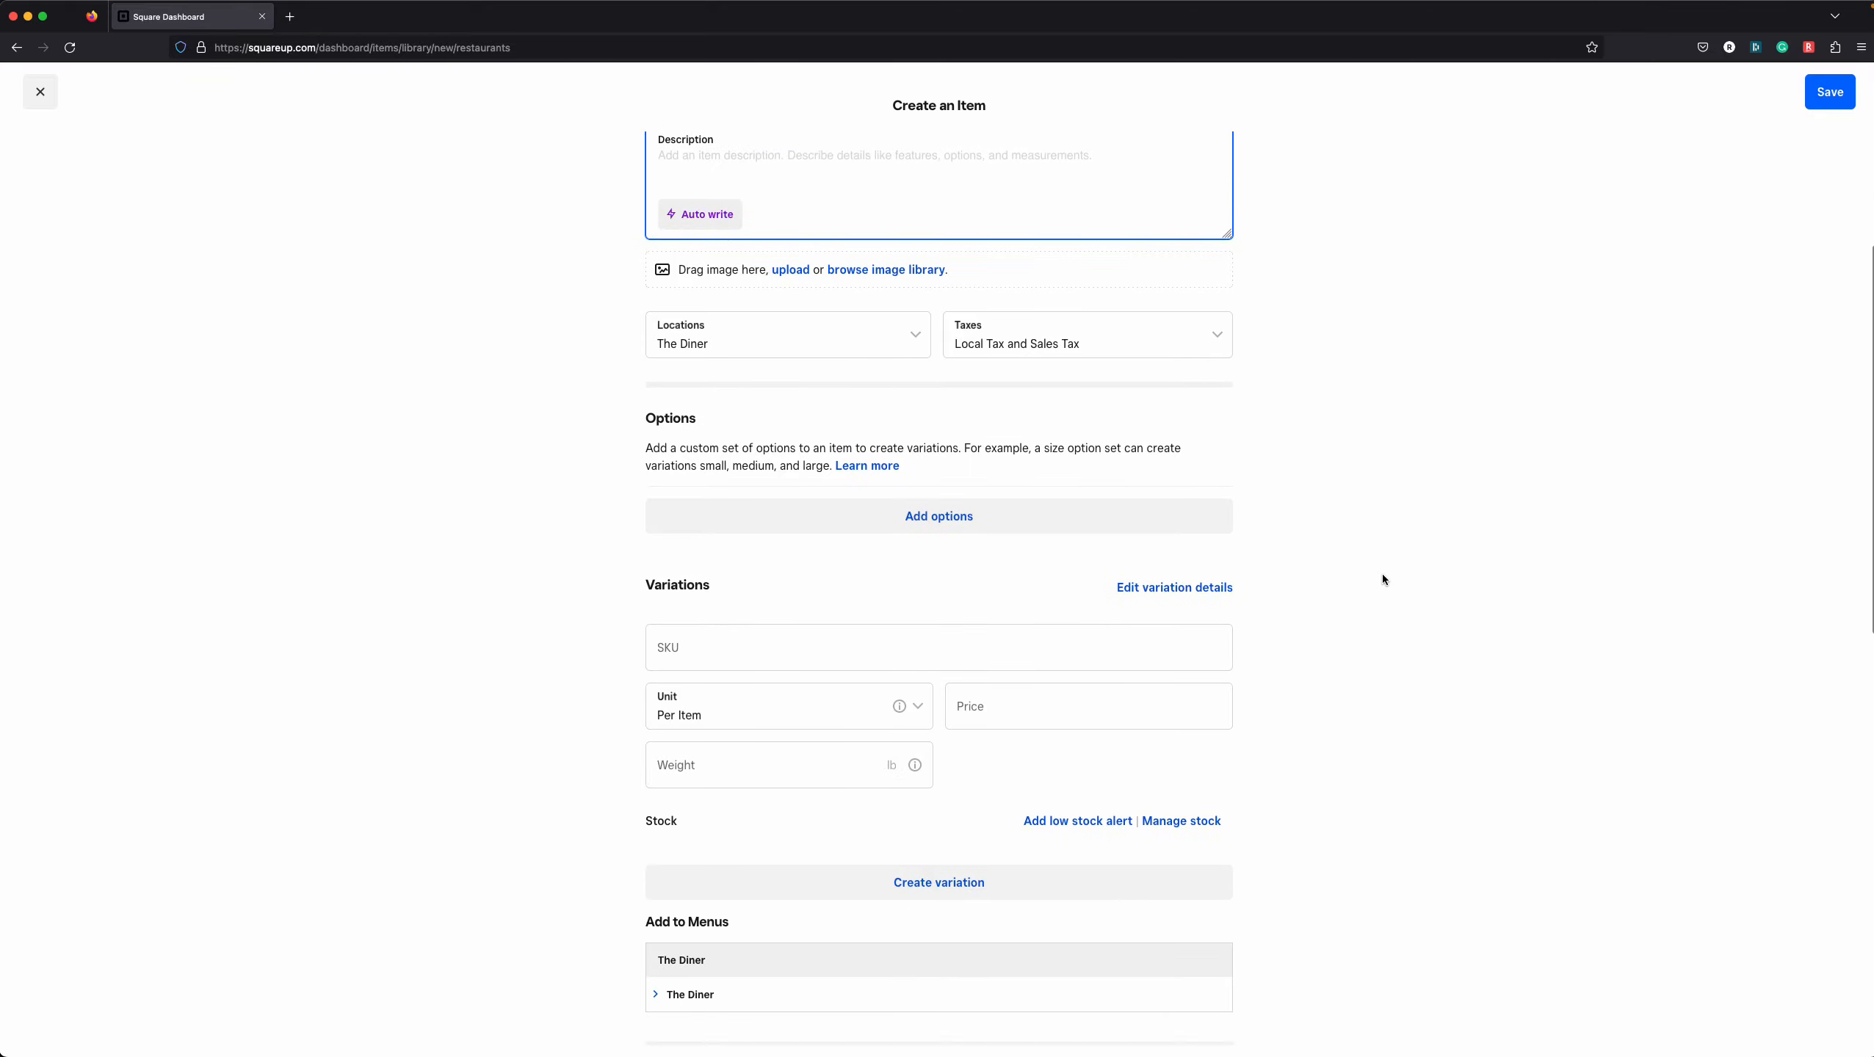
{"action": "scroll", "coordinate": [1382, 578], "scroll_direction": "up", "scroll_amount": 3}
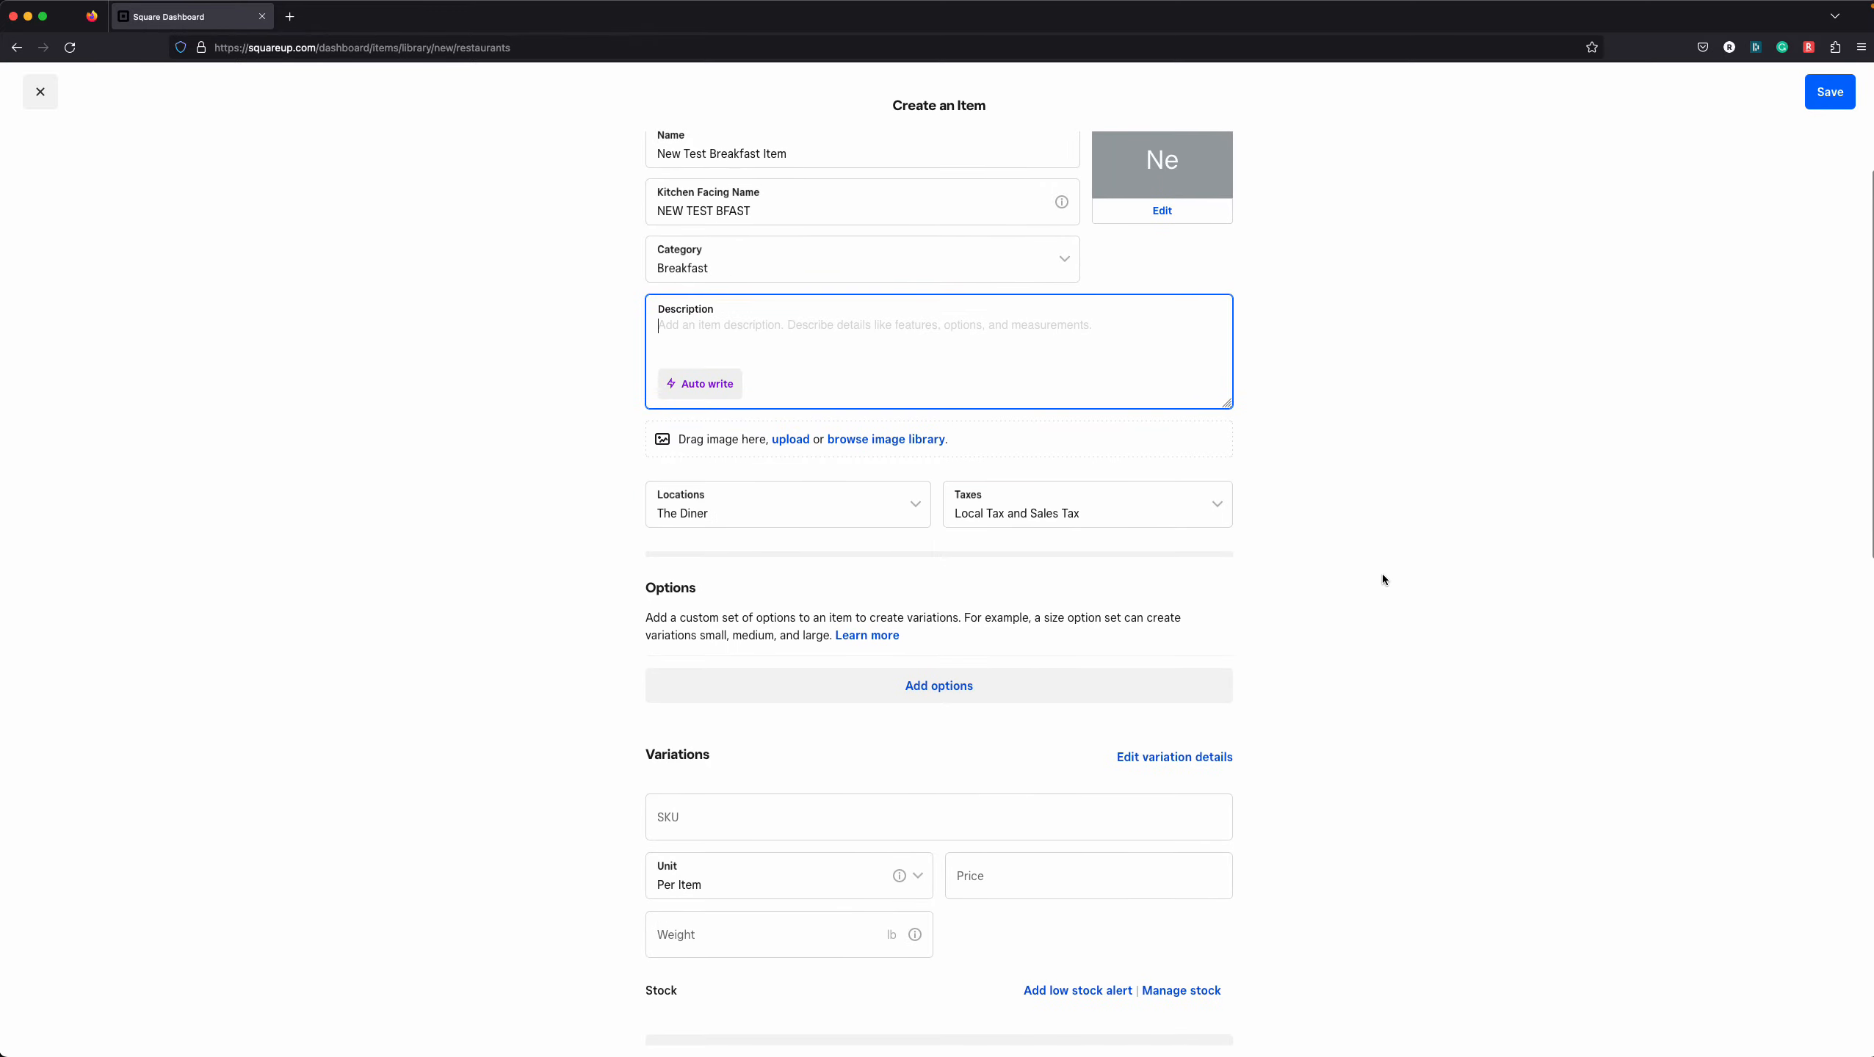
{"action": "left_click", "coordinate": [714, 389]}
{"action": "left_click", "coordinate": [848, 660]}
Set the new item's price to $6.99
{"action": "scroll", "coordinate": [1376, 561], "scroll_direction": "down", "scroll_amount": 2}
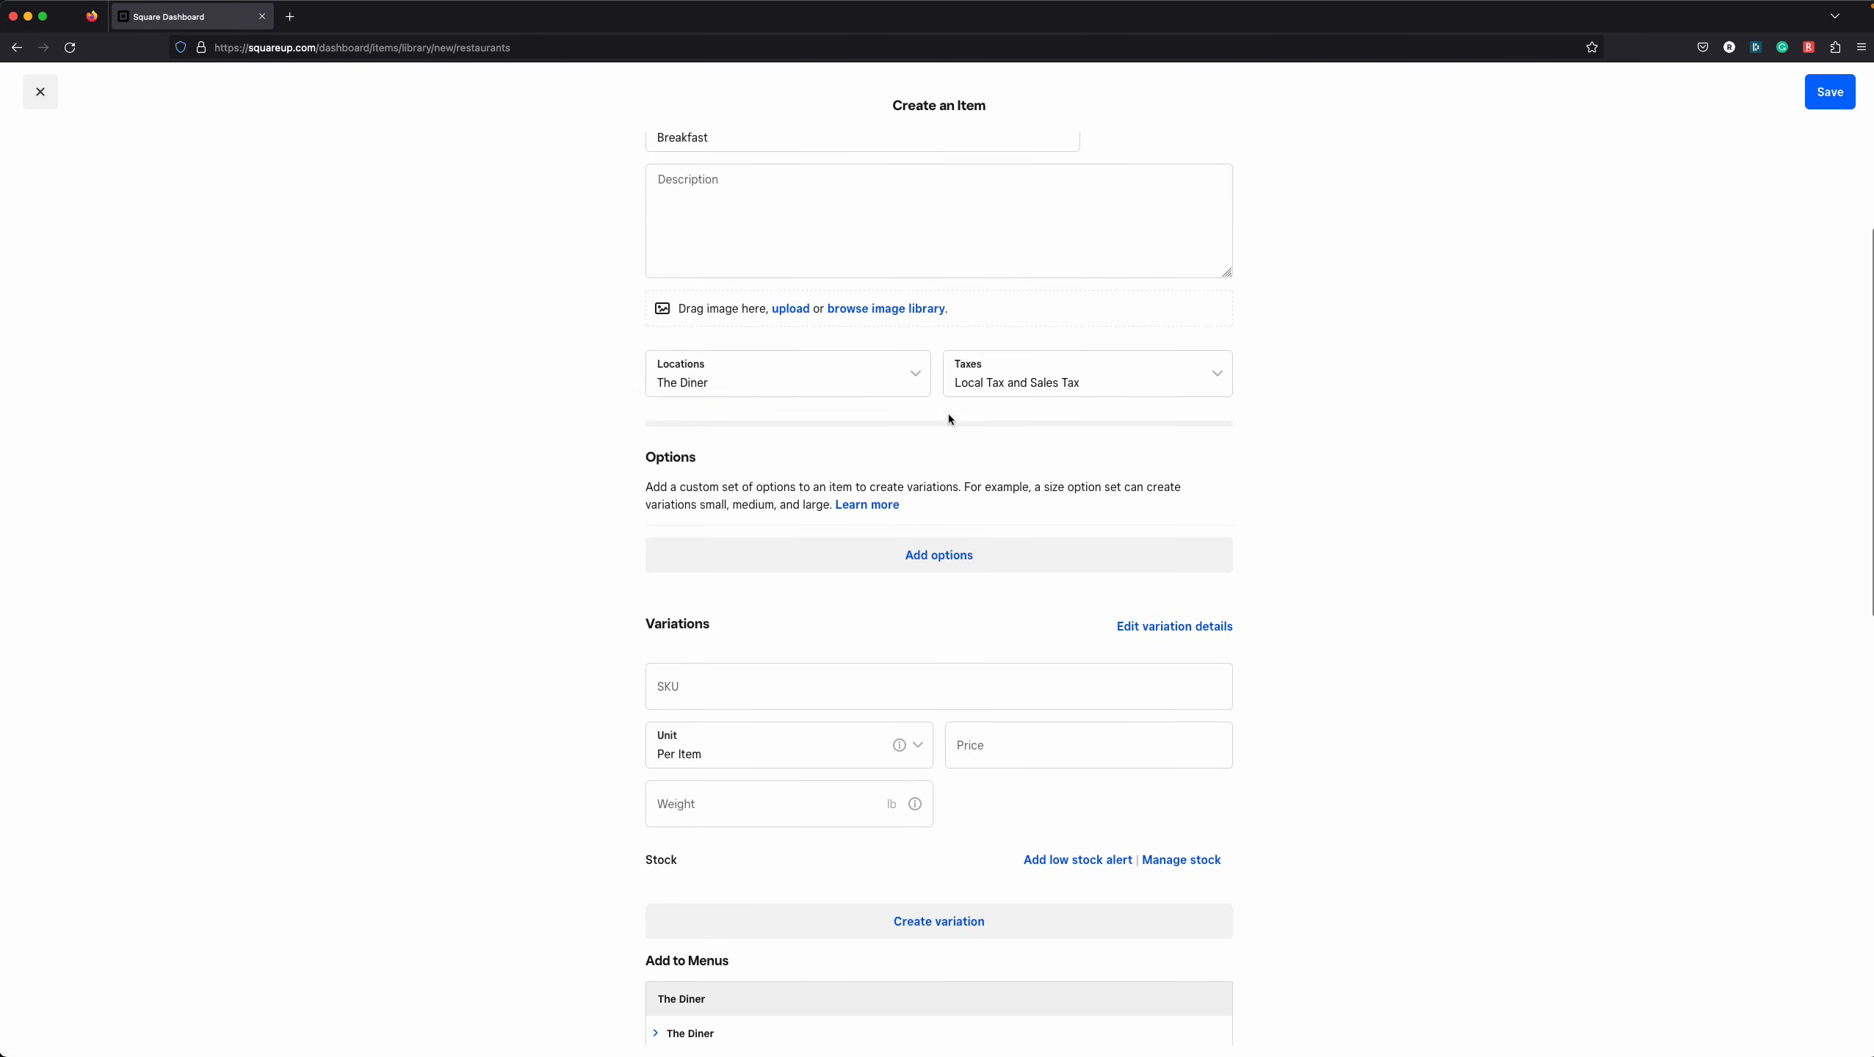
{"action": "scroll", "coordinate": [962, 419], "scroll_direction": "down", "scroll_amount": 2}
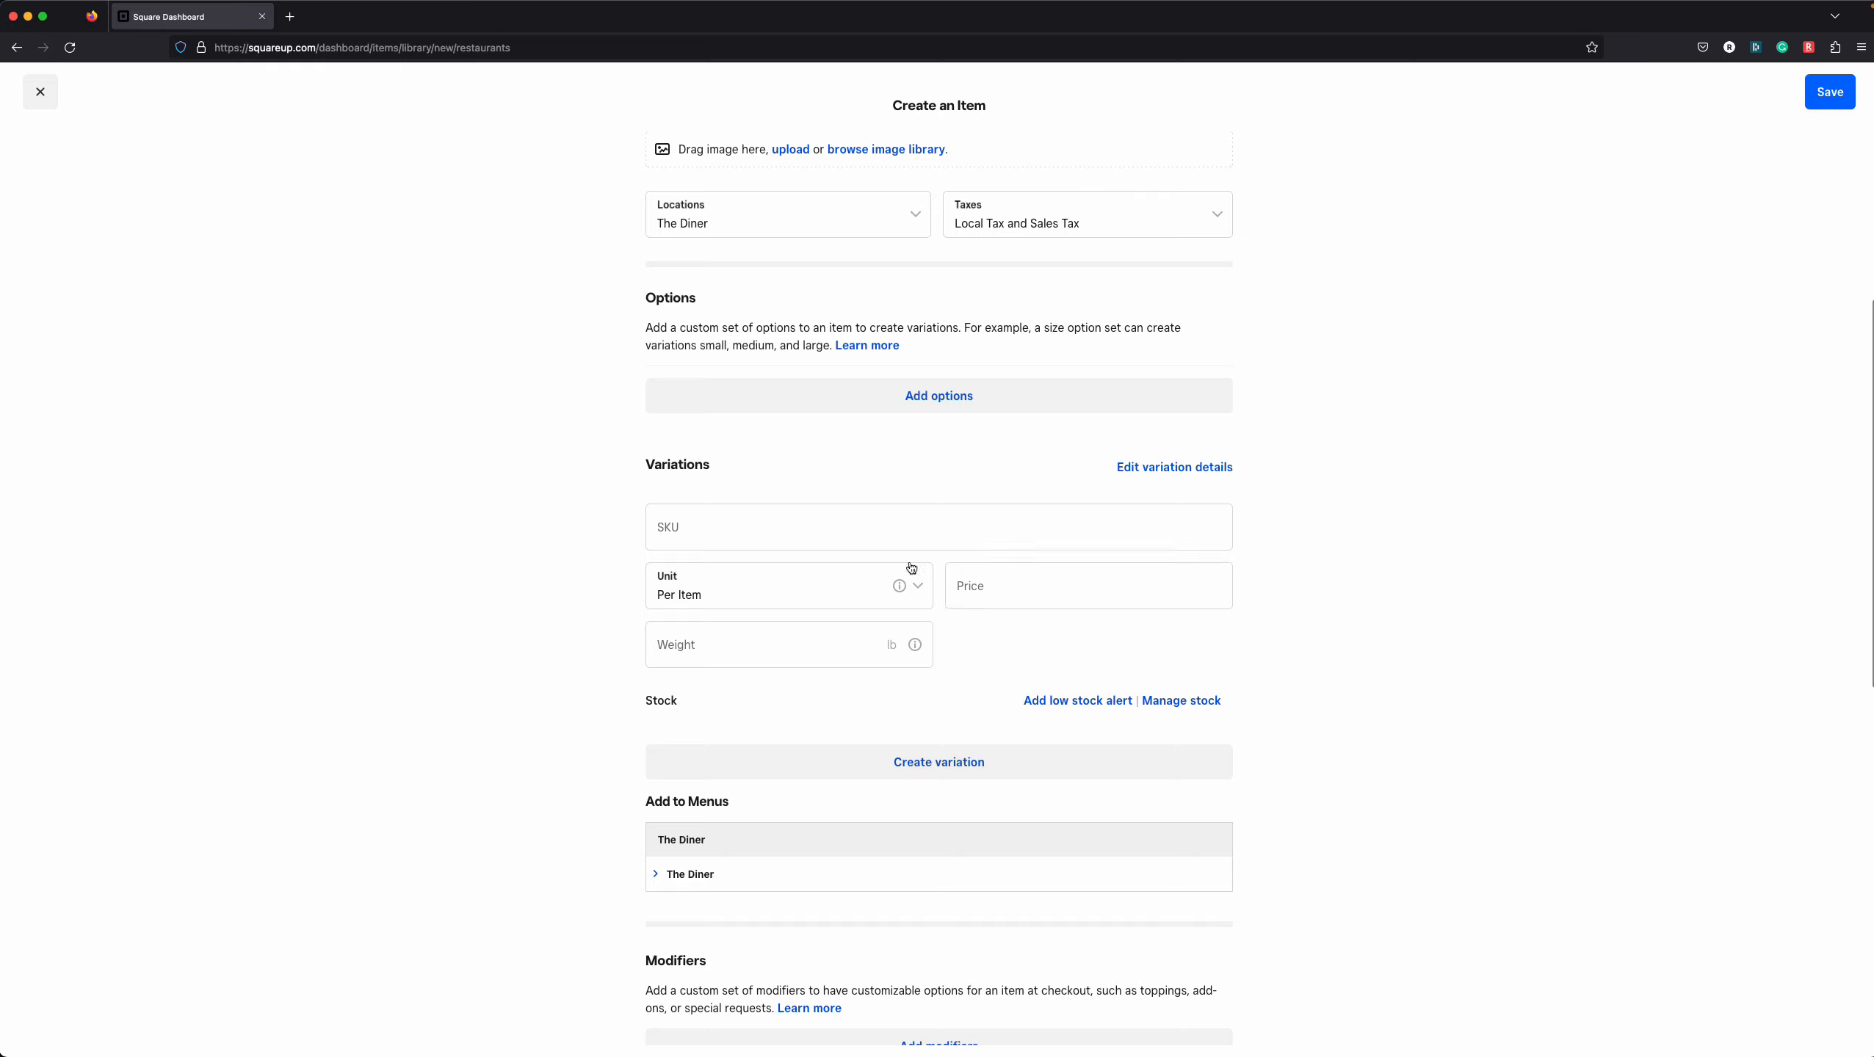
{"action": "left_click", "coordinate": [1001, 604]}
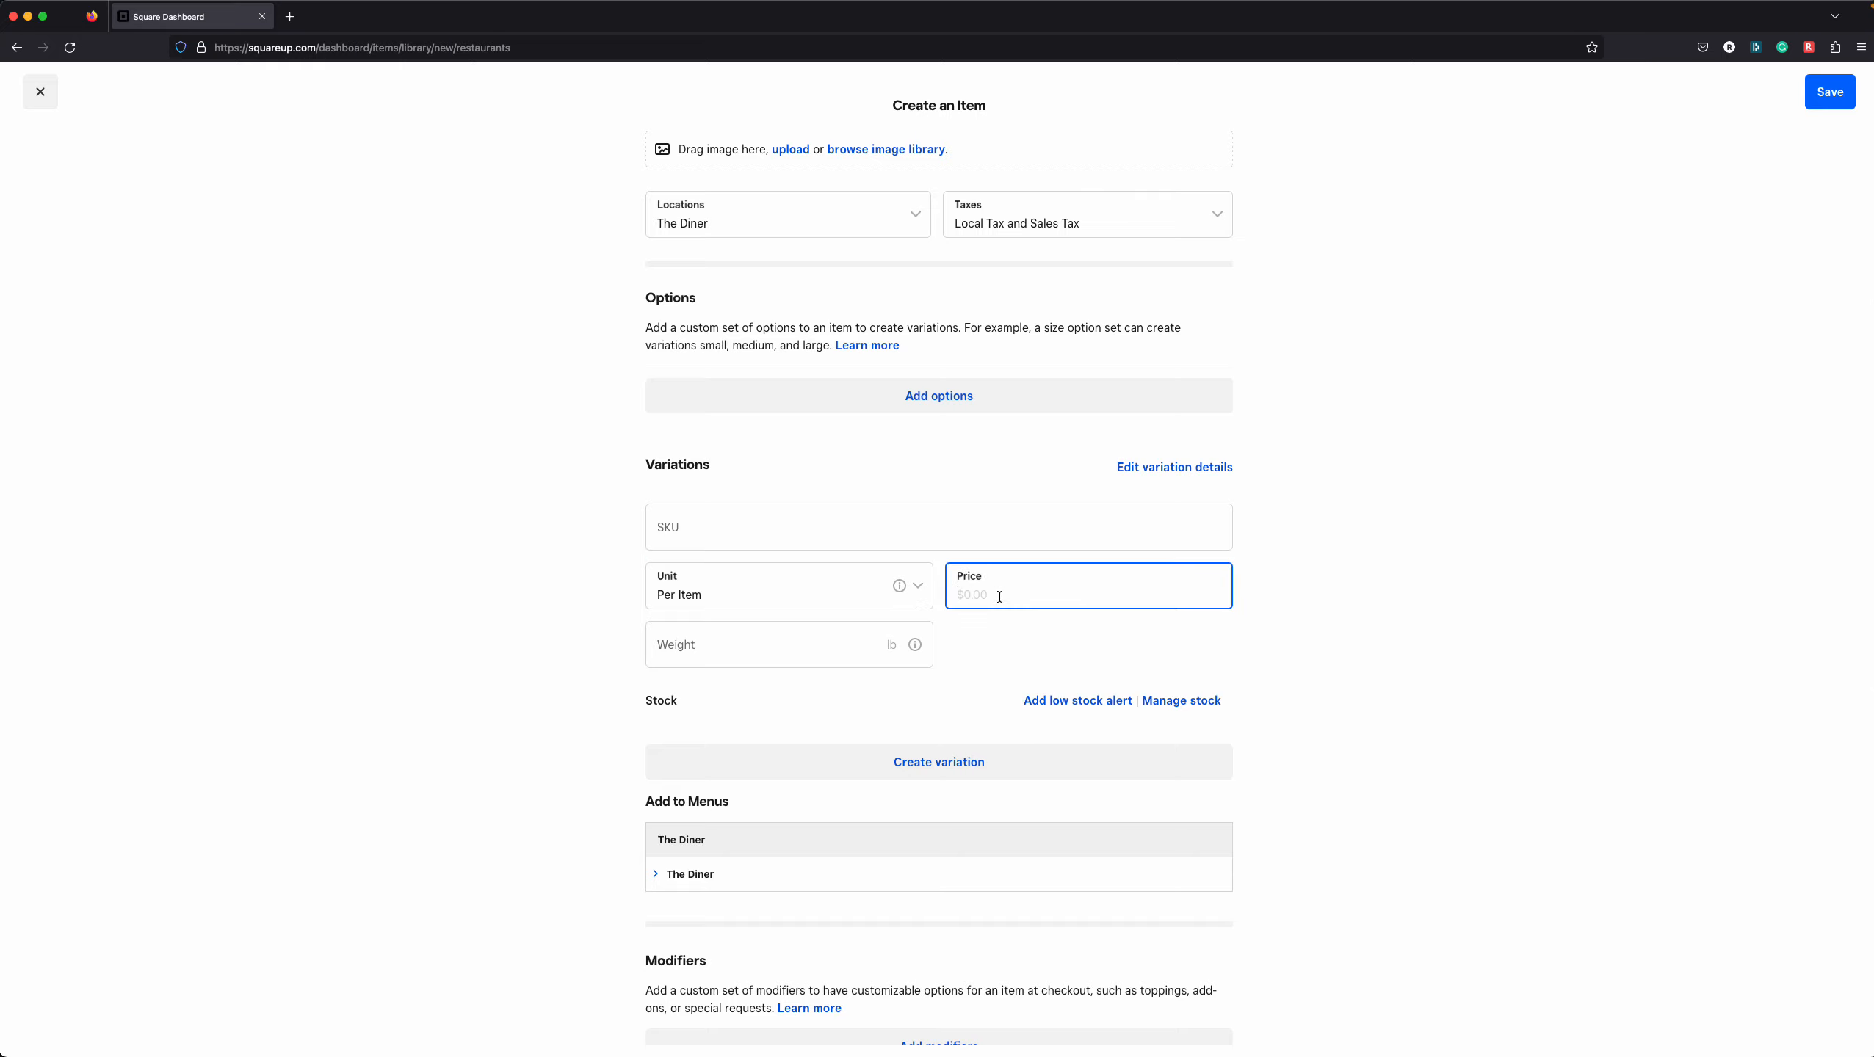
{"action": "type", "text": "6.99"}
{"action": "left_click", "coordinate": [1443, 583]}
Open the modifier set selection for the new breakfast item
{"action": "scroll", "coordinate": [1443, 583], "scroll_direction": "down", "scroll_amount": 3}
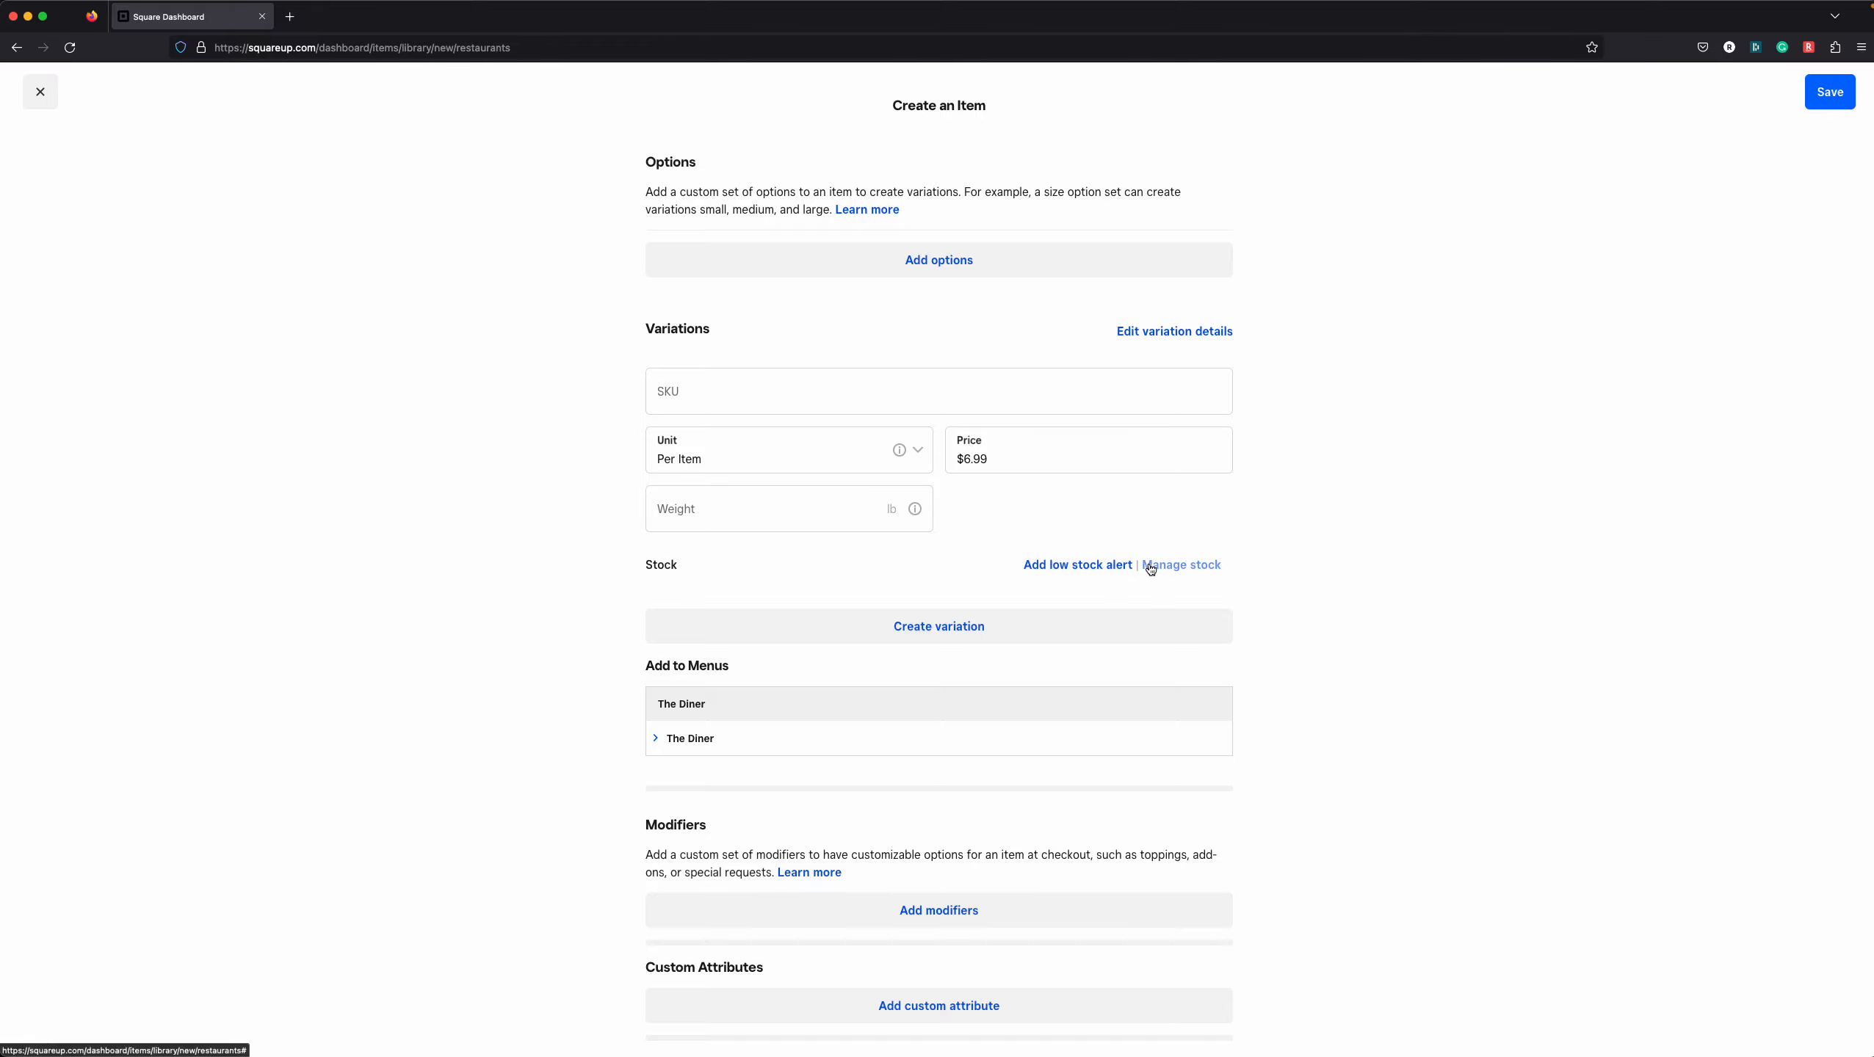
{"action": "scroll", "coordinate": [1297, 566], "scroll_direction": "down", "scroll_amount": 1}
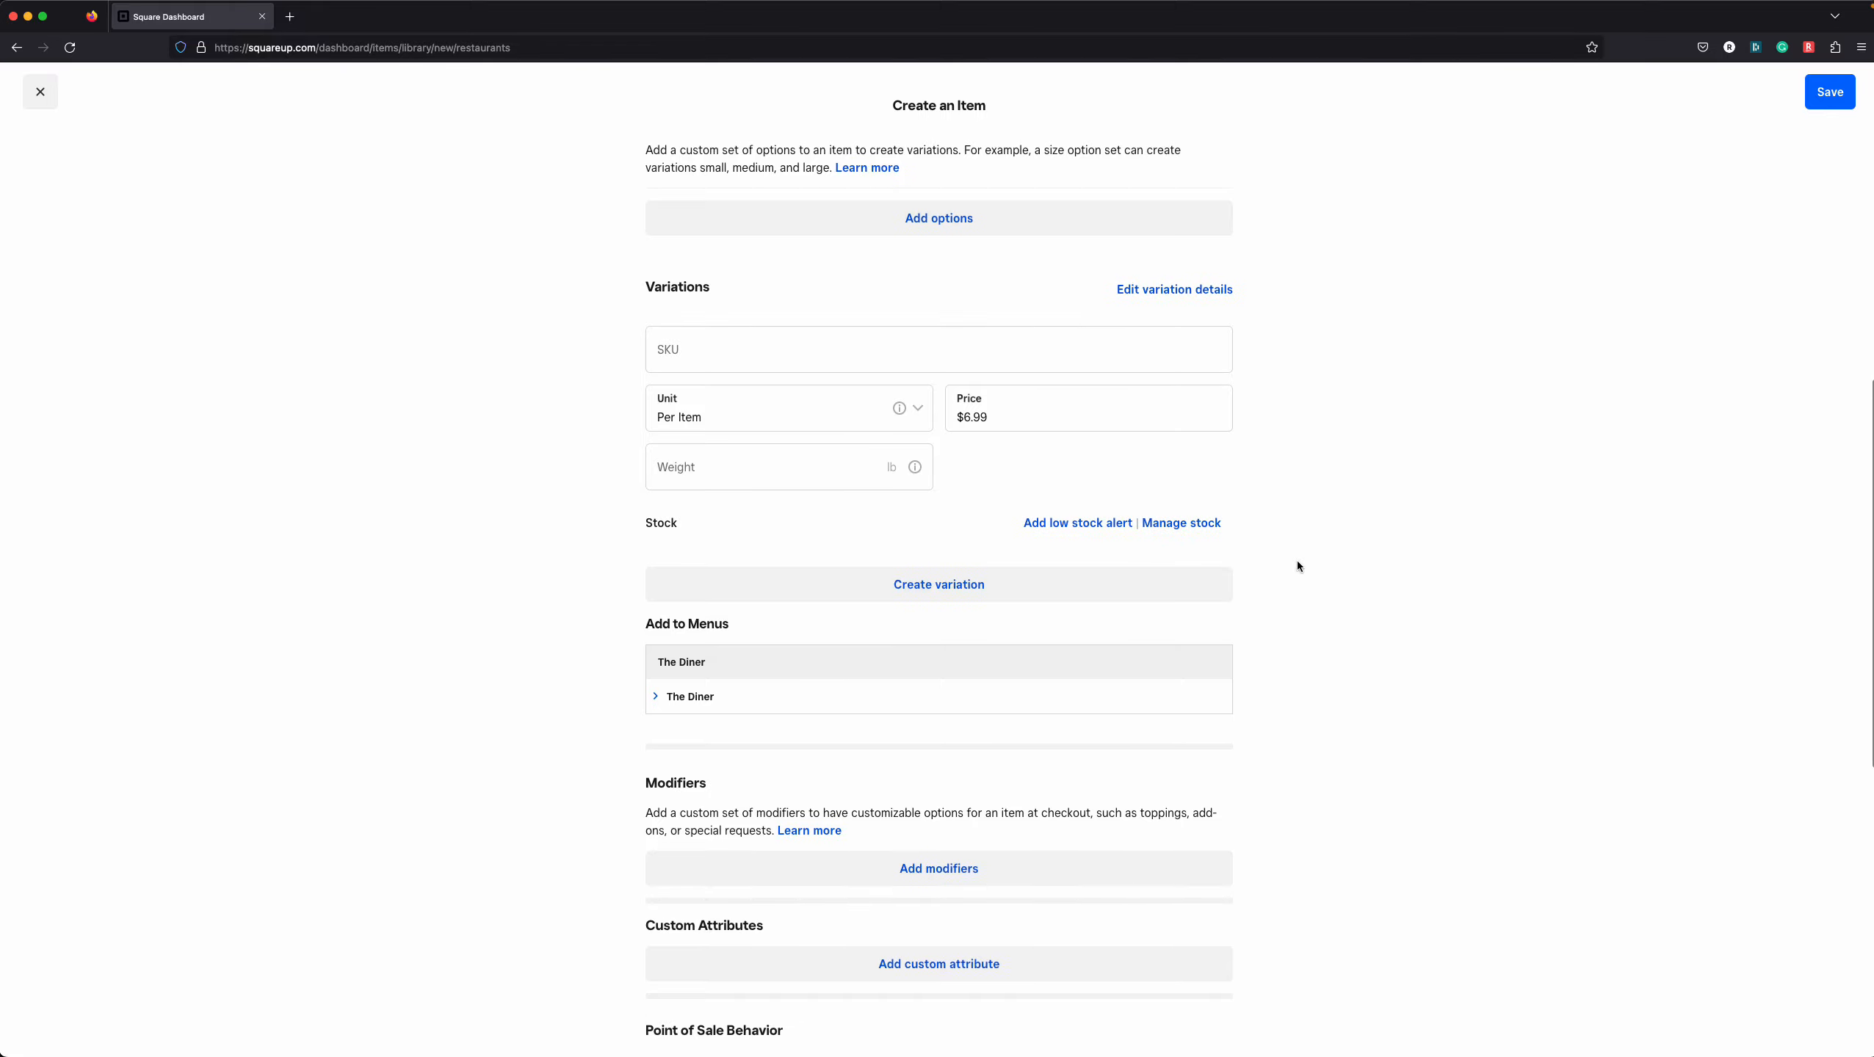
{"action": "scroll", "coordinate": [1298, 567], "scroll_direction": "down", "scroll_amount": 5}
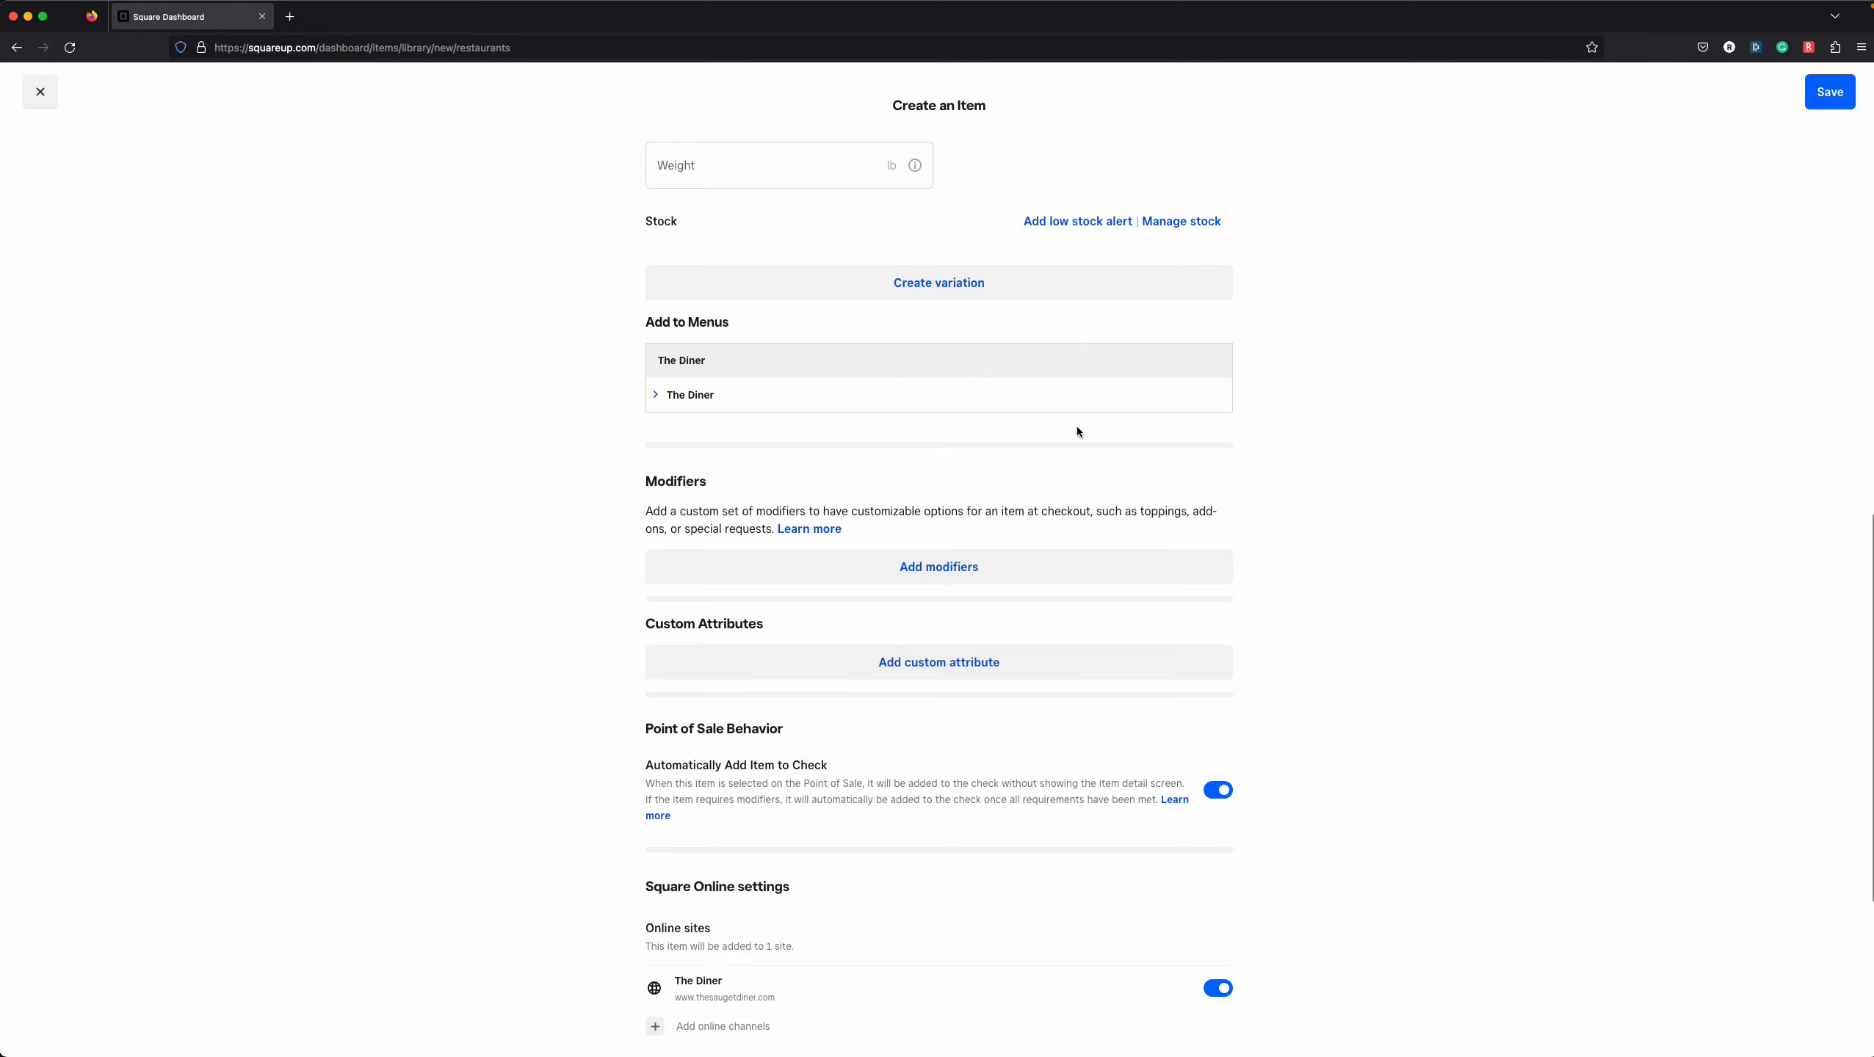
{"action": "scroll", "coordinate": [1076, 428], "scroll_direction": "down", "scroll_amount": 2}
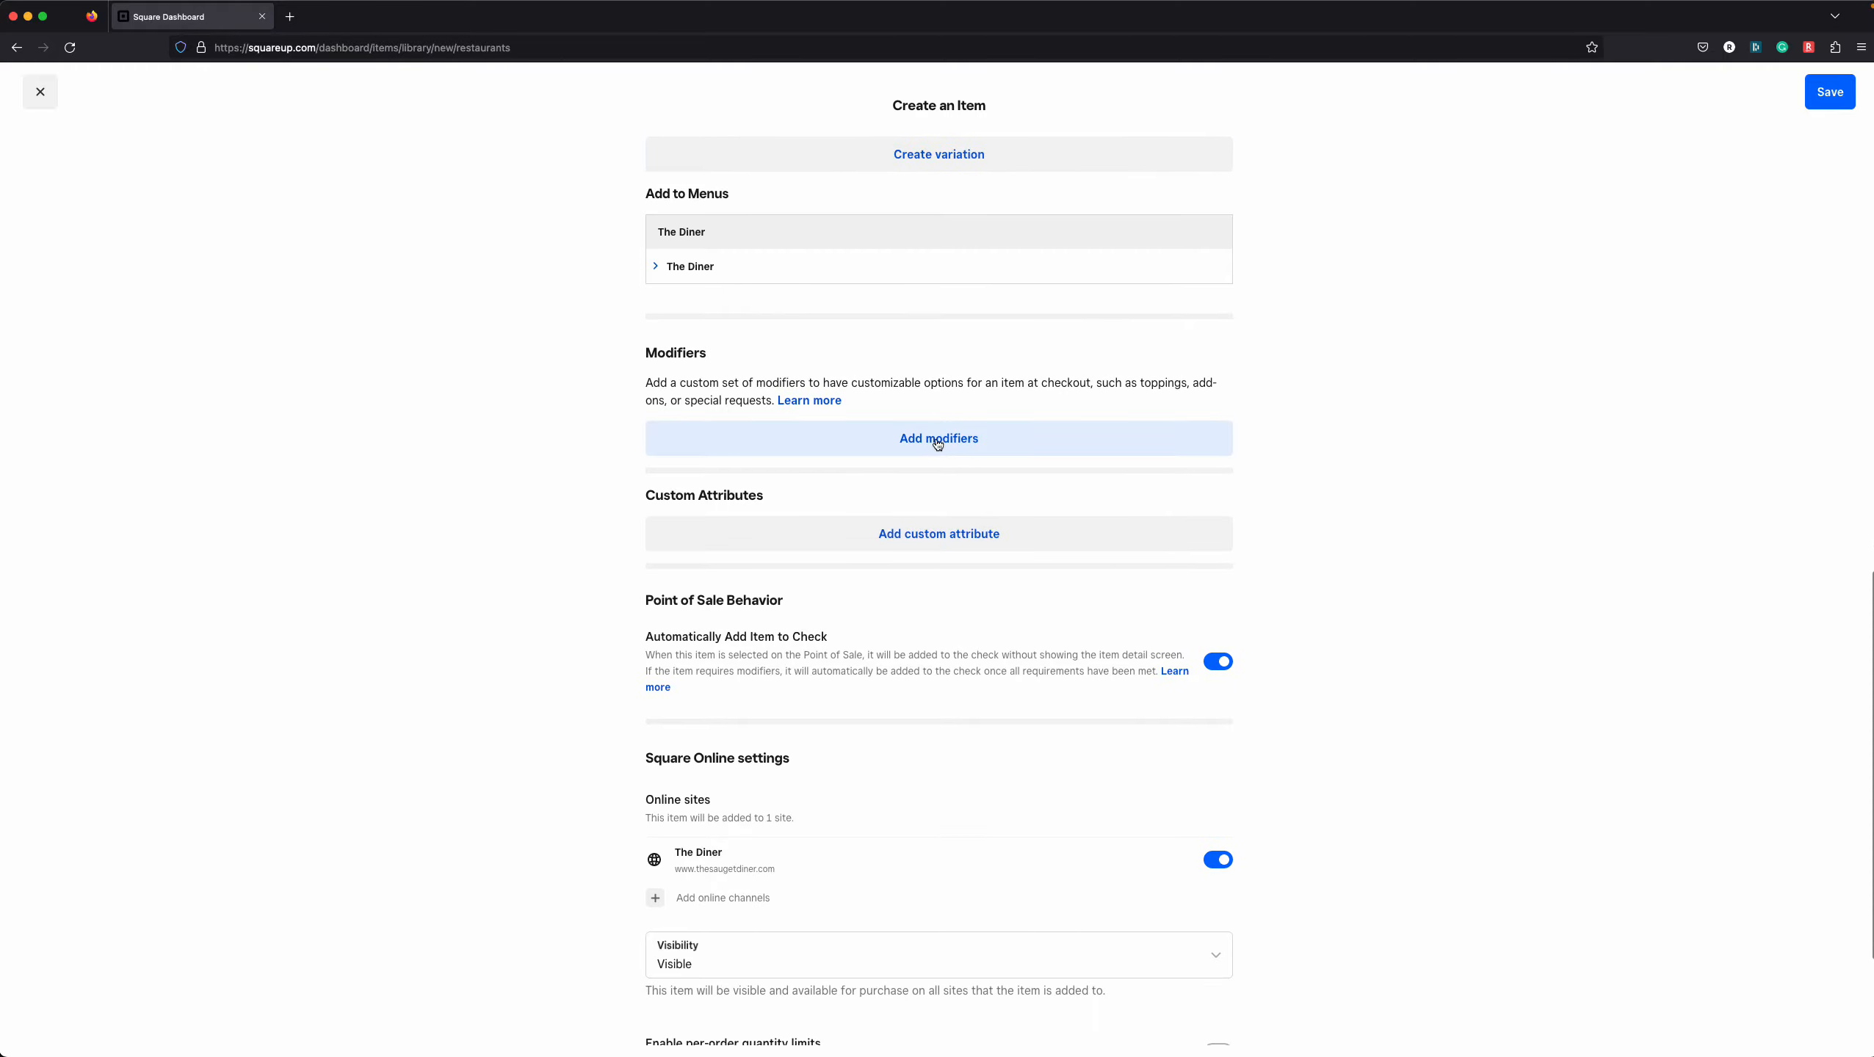
{"action": "left_click", "coordinate": [937, 440]}
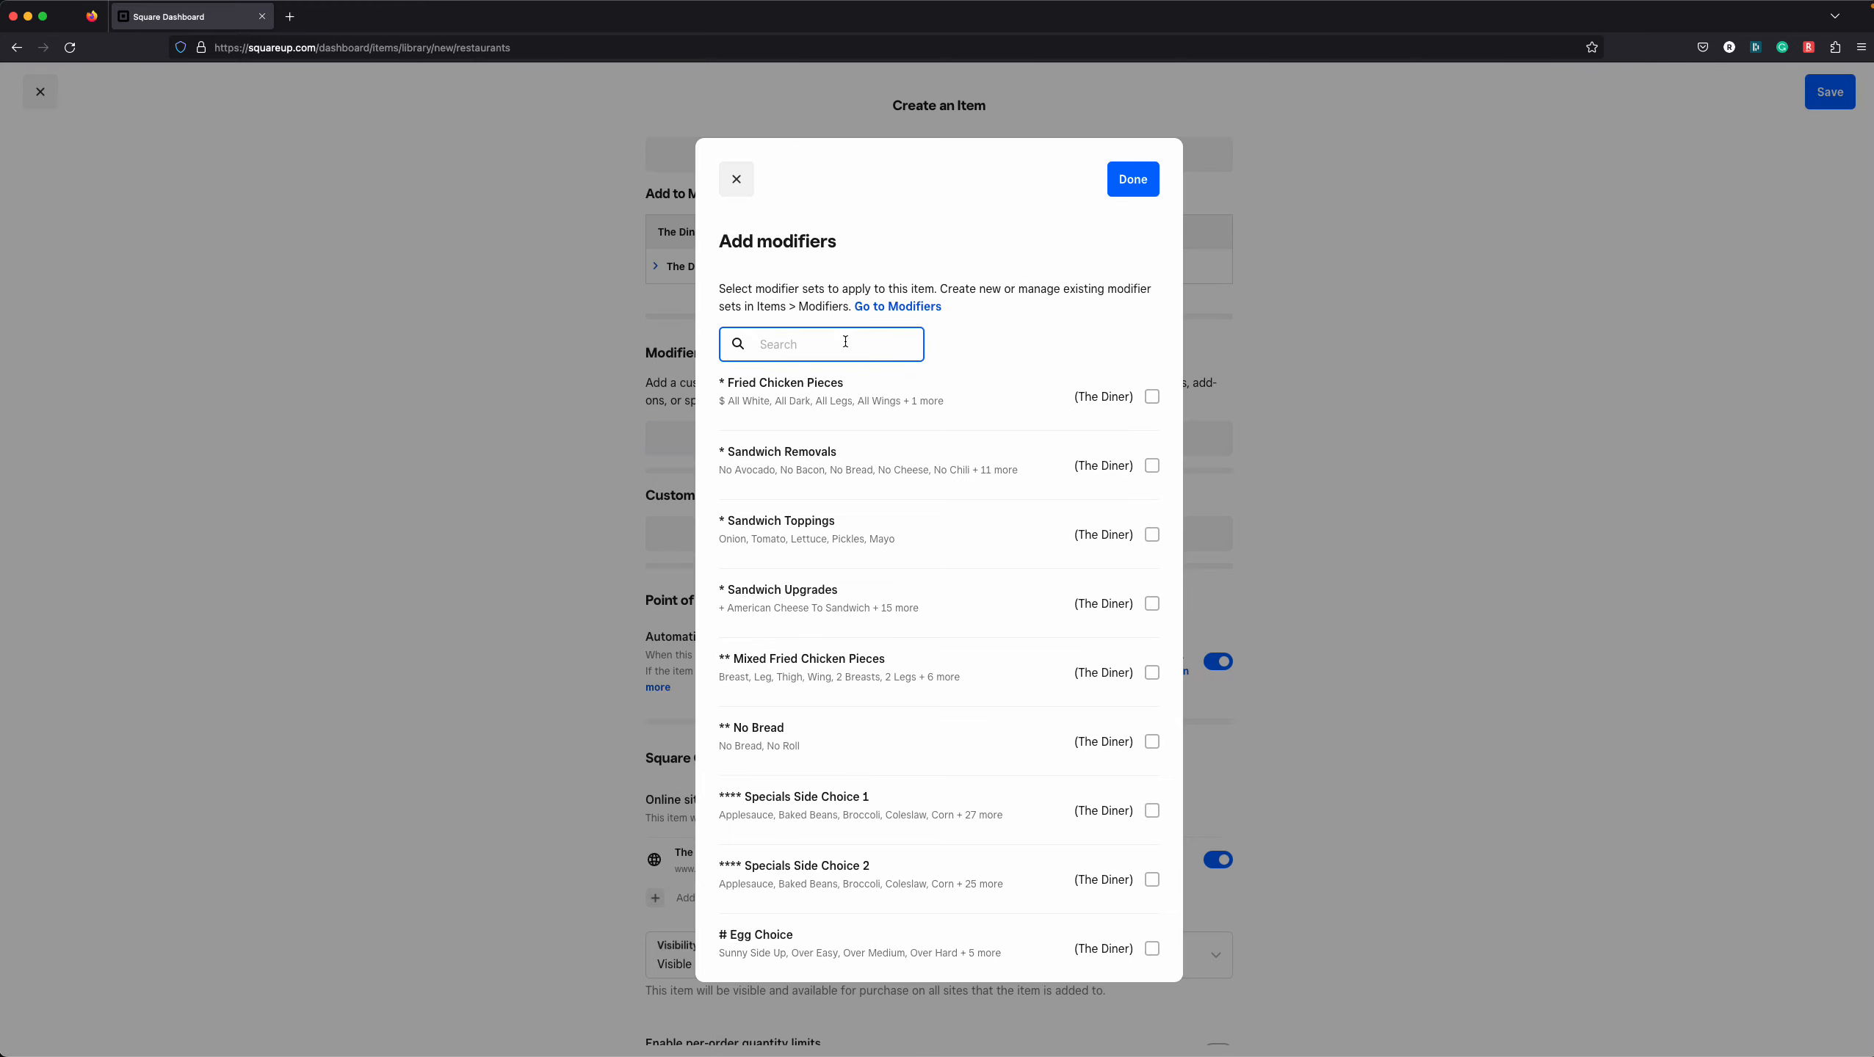
{"action": "type", "text": "choice"}
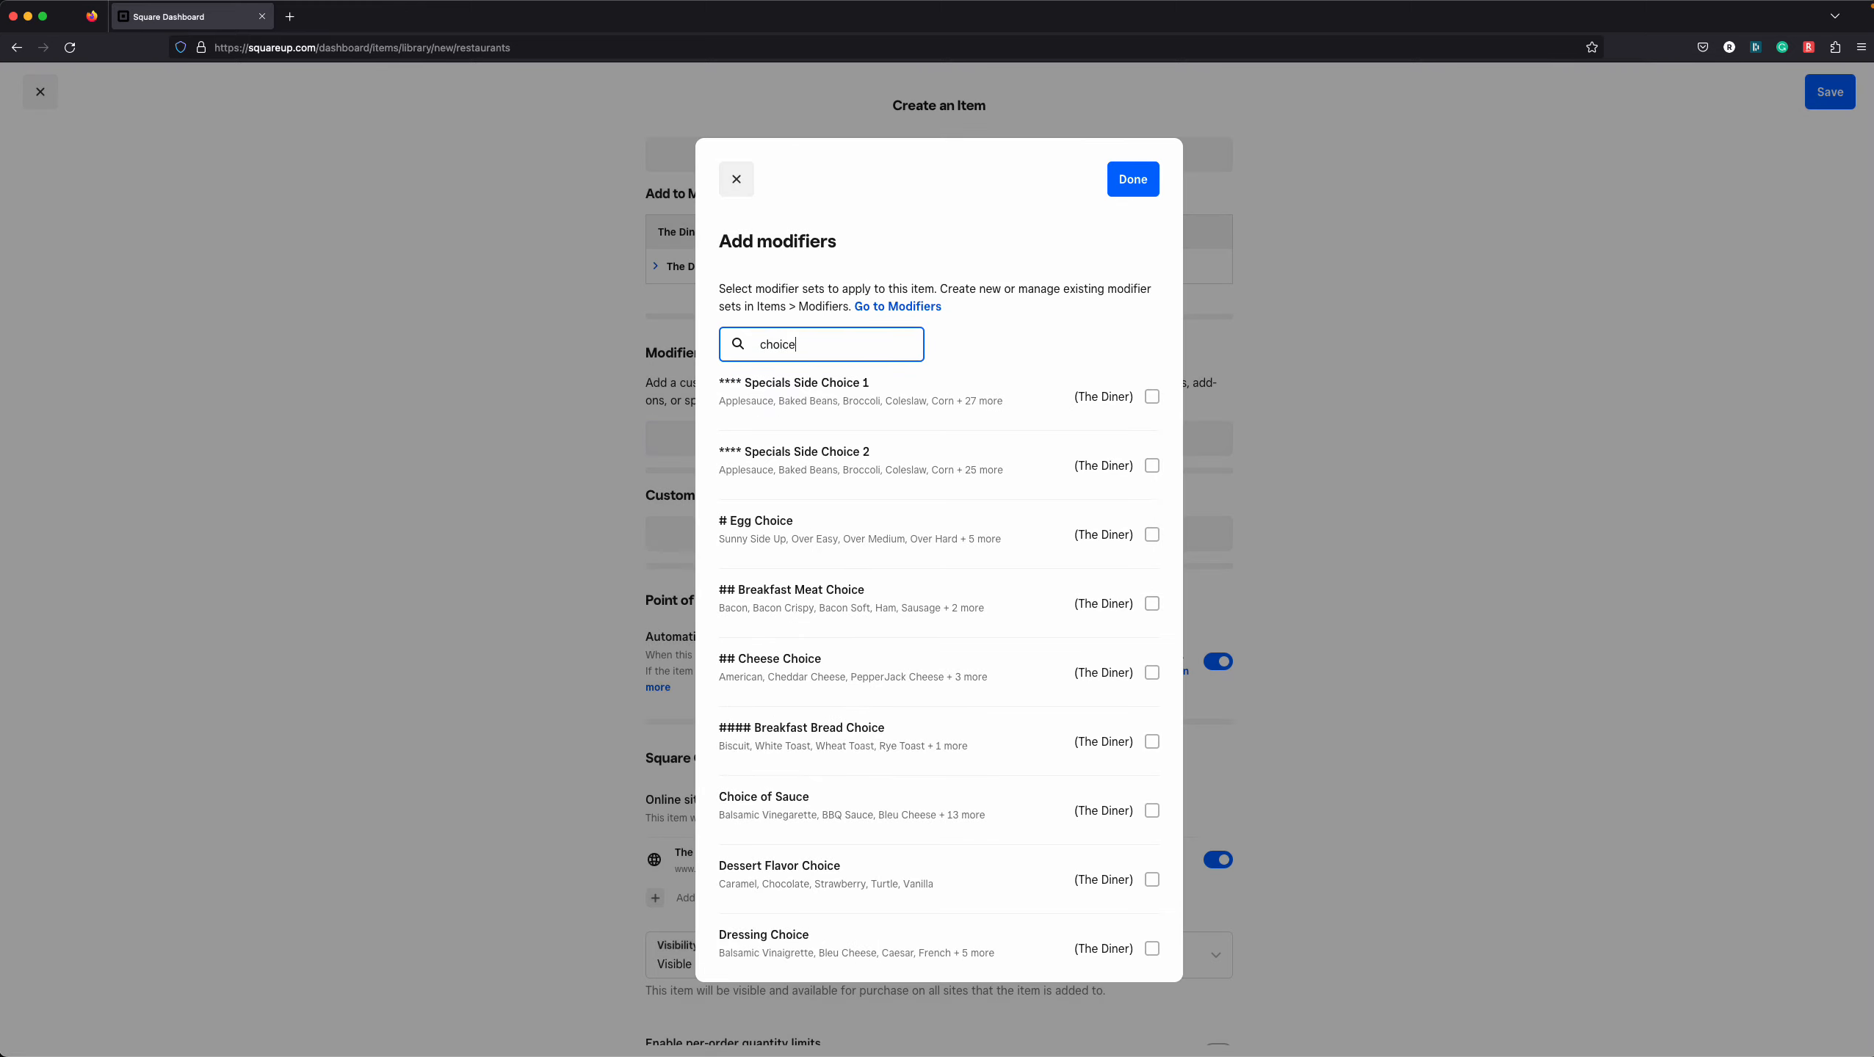
{"action": "type", "text": " of"}
{"action": "key", "text": "BackSpace"}
{"action": "key", "text": "BackSpace"}
{"action": "key", "text": "BackSpace"}
{"action": "key", "text": "BackSpace"}
{"action": "key", "text": "BackSpace"}
{"action": "key", "text": "BackSpace"}
{"action": "key", "text": "BackSpace"}
{"action": "key", "text": "BackSpace"}
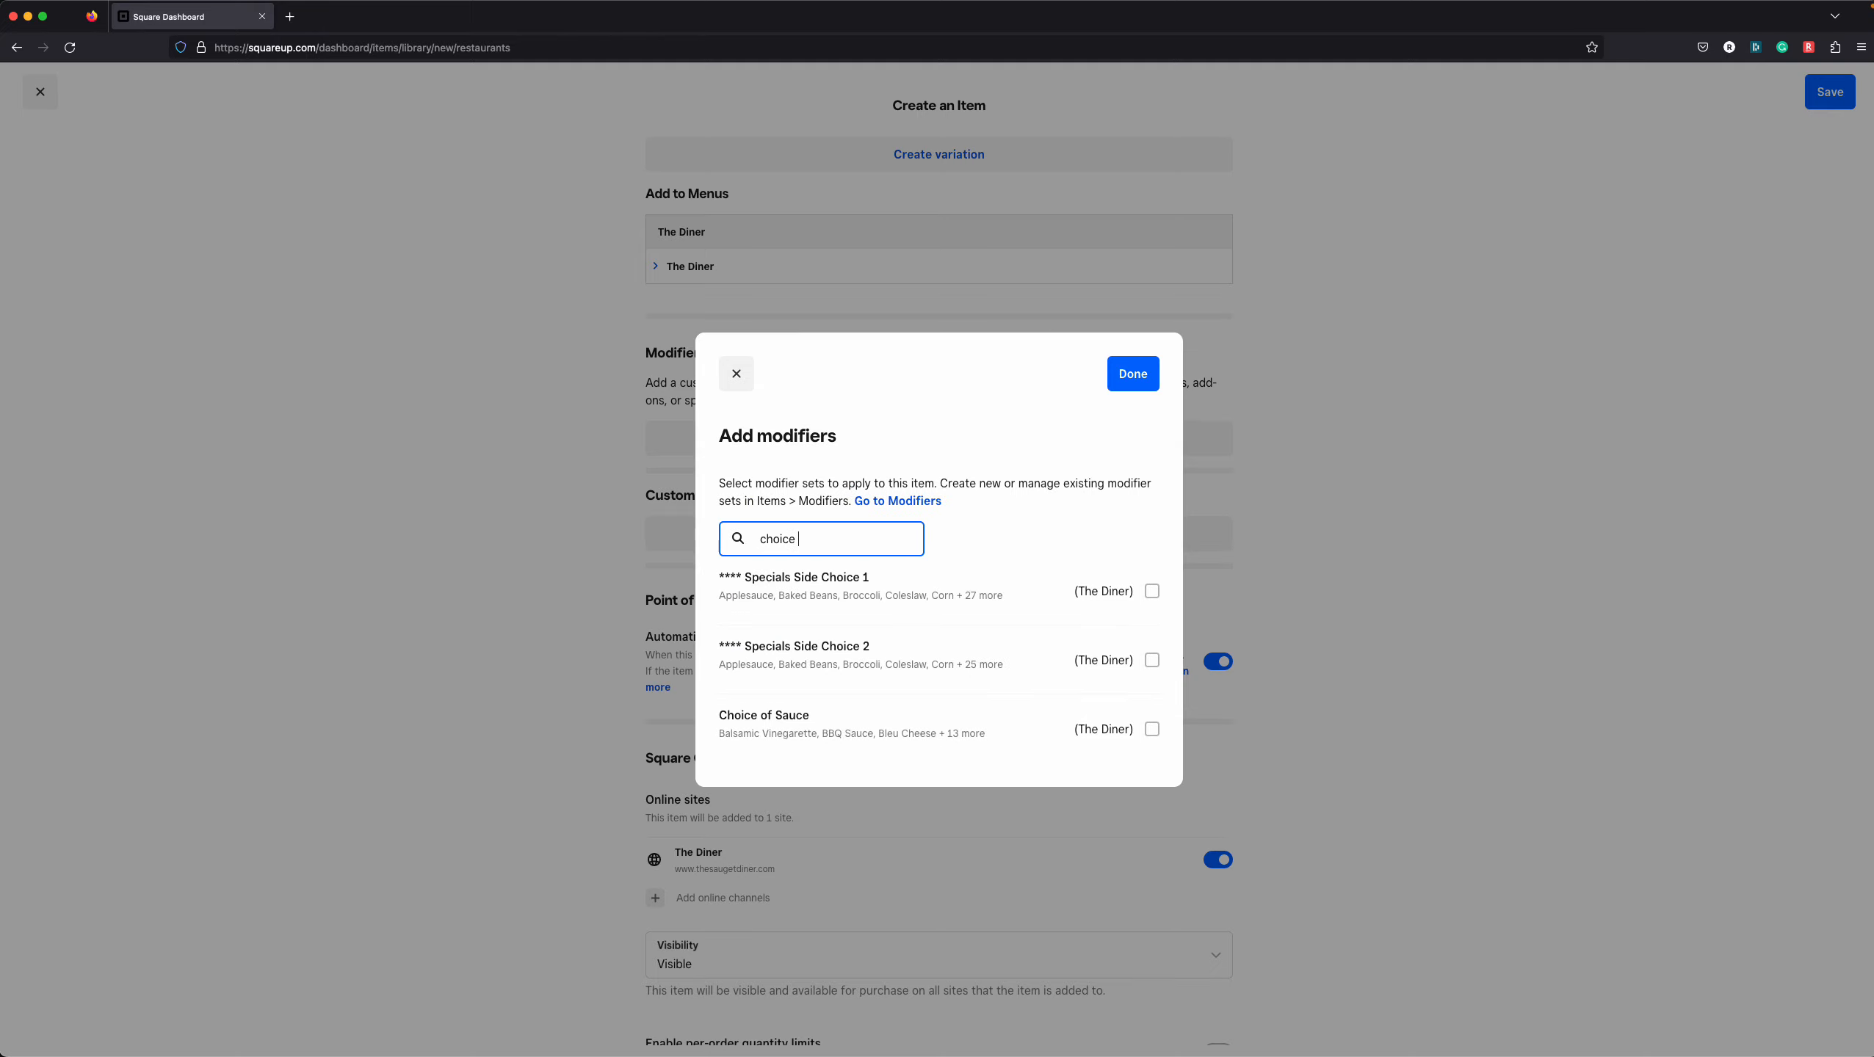
Search the modifier sets for "cheese" and add the "## Cheese Choice" set to the item
{"action": "type", "text": "eese"}
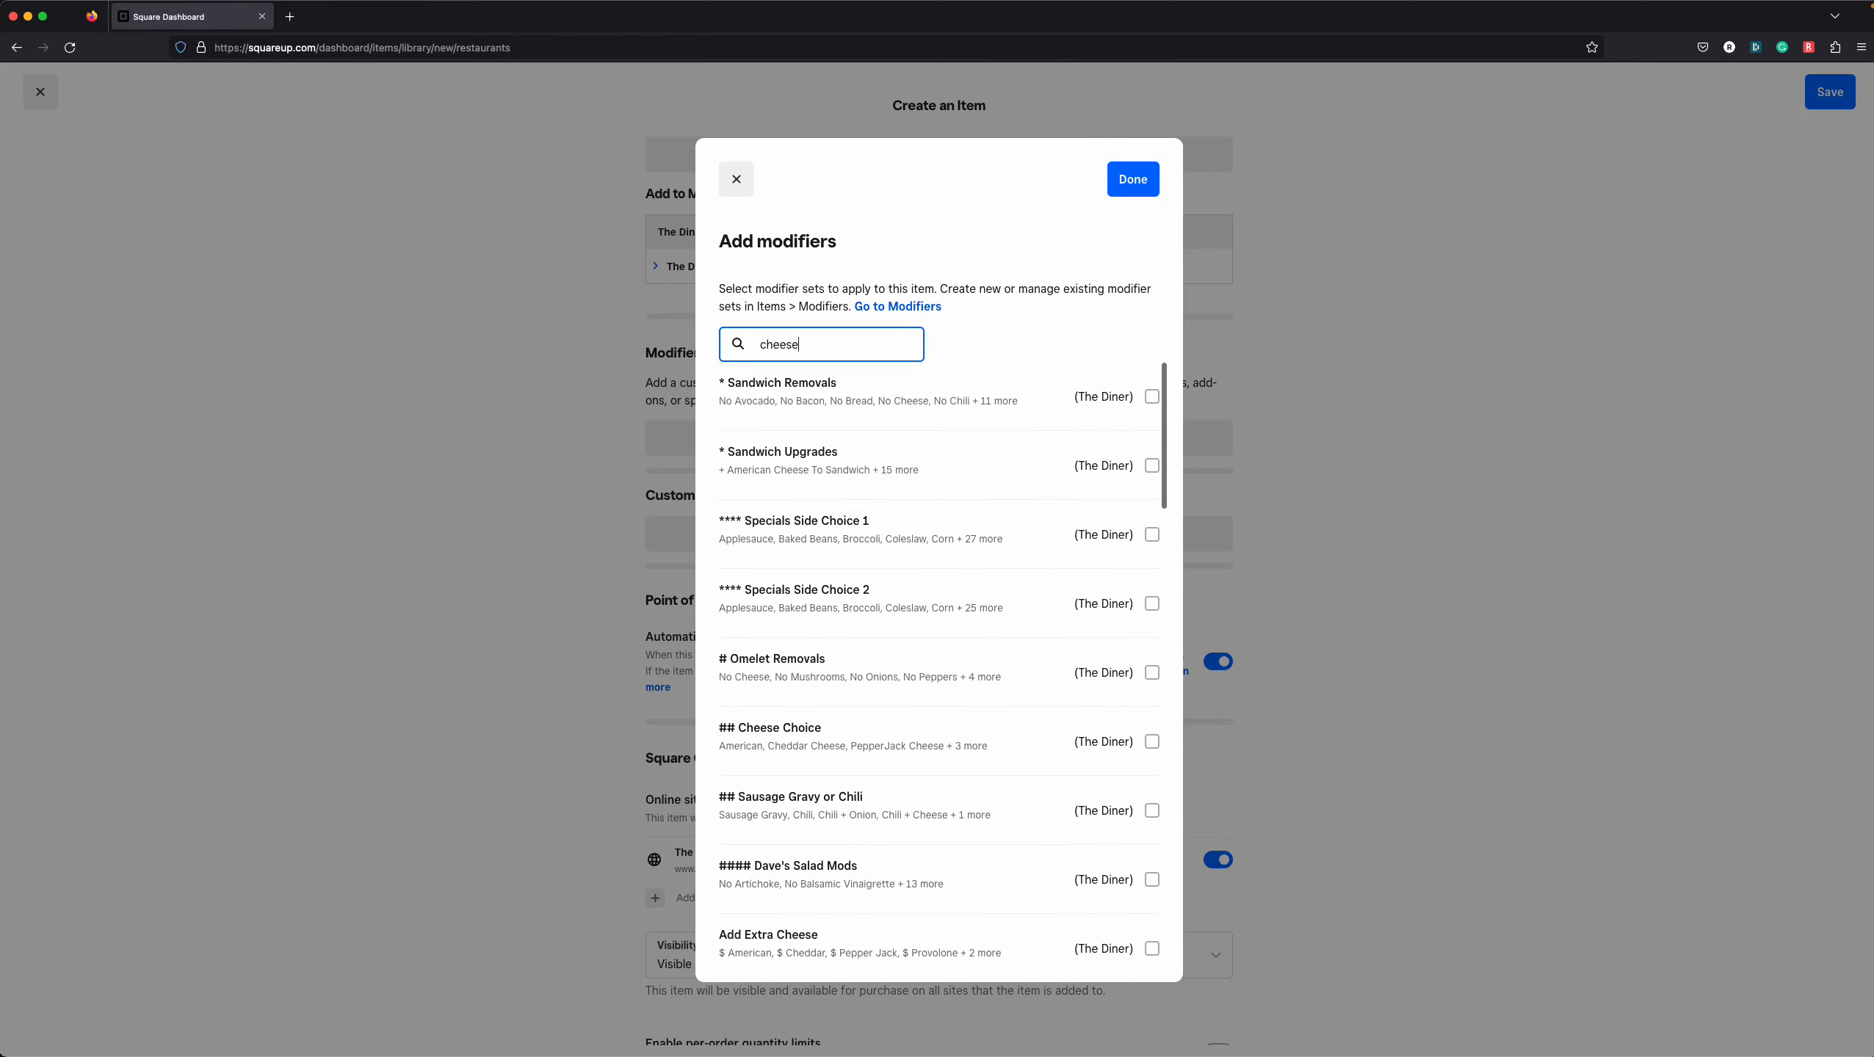
{"action": "scroll", "coordinate": [849, 544], "scroll_direction": "down", "scroll_amount": 3}
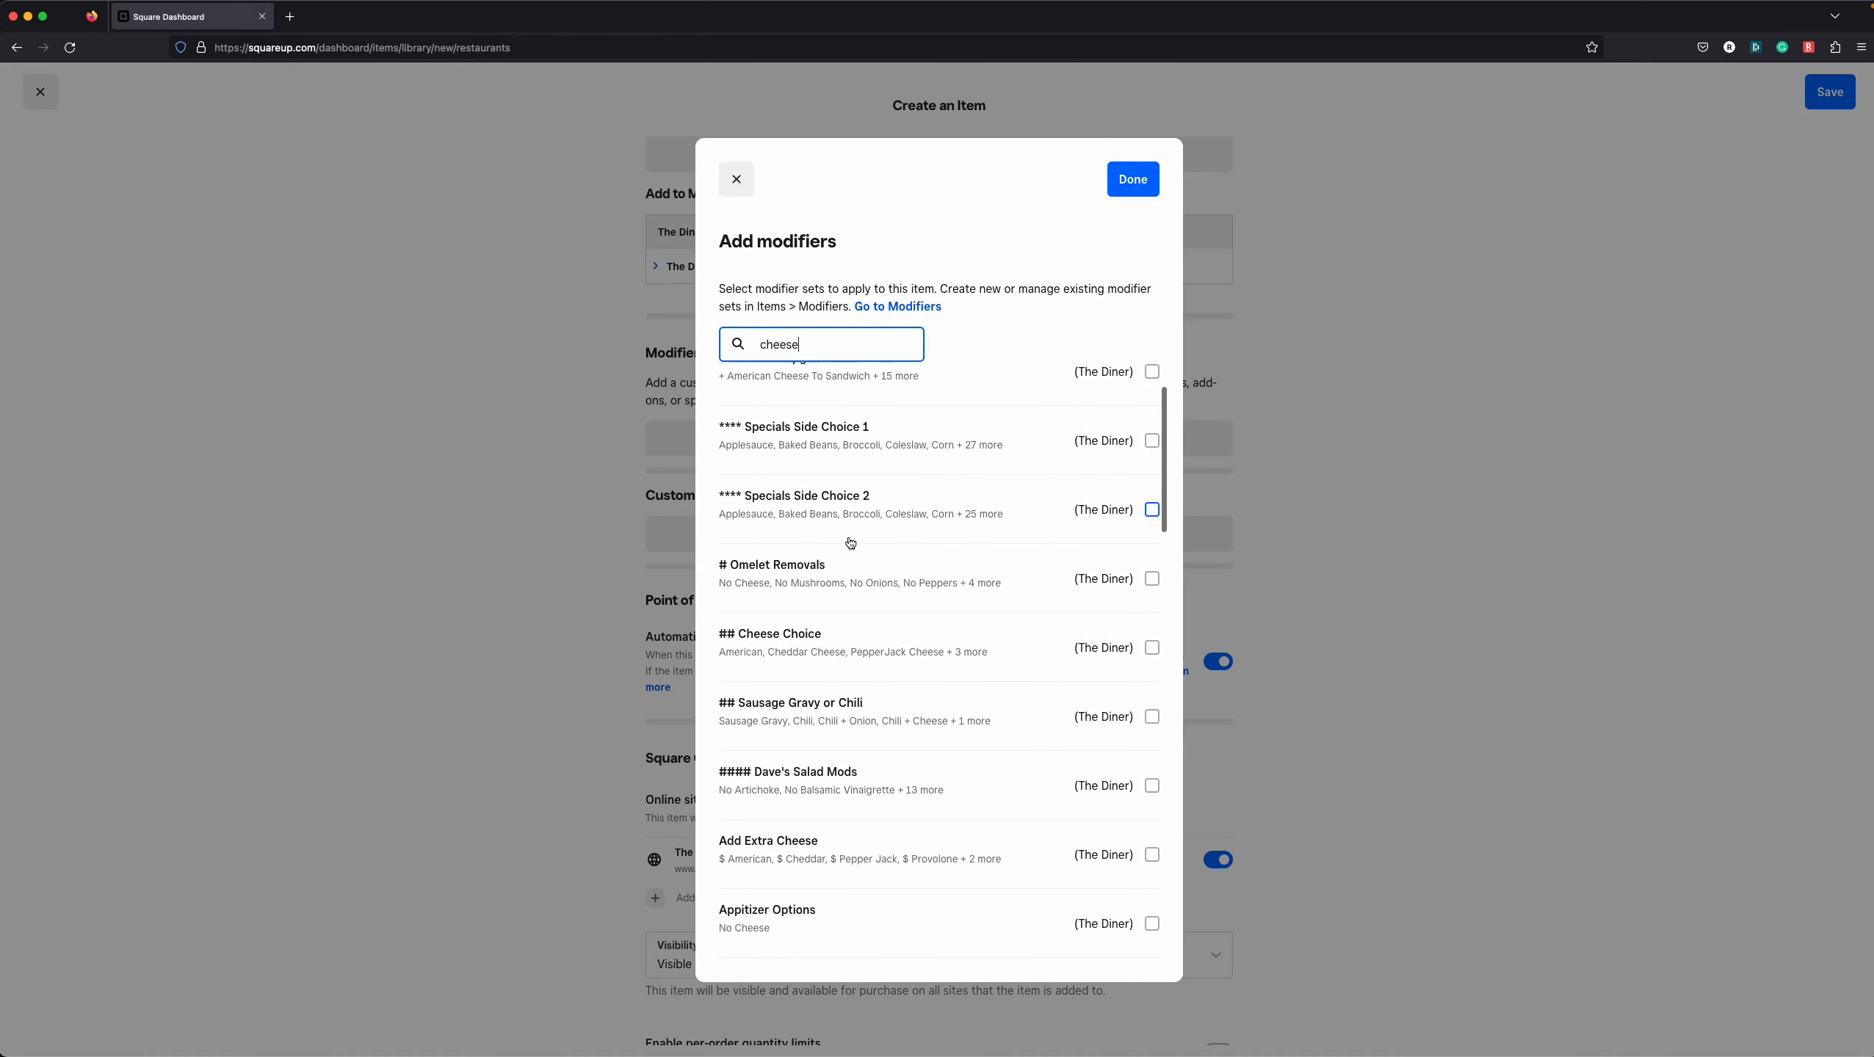
{"action": "left_click", "coordinate": [822, 645]}
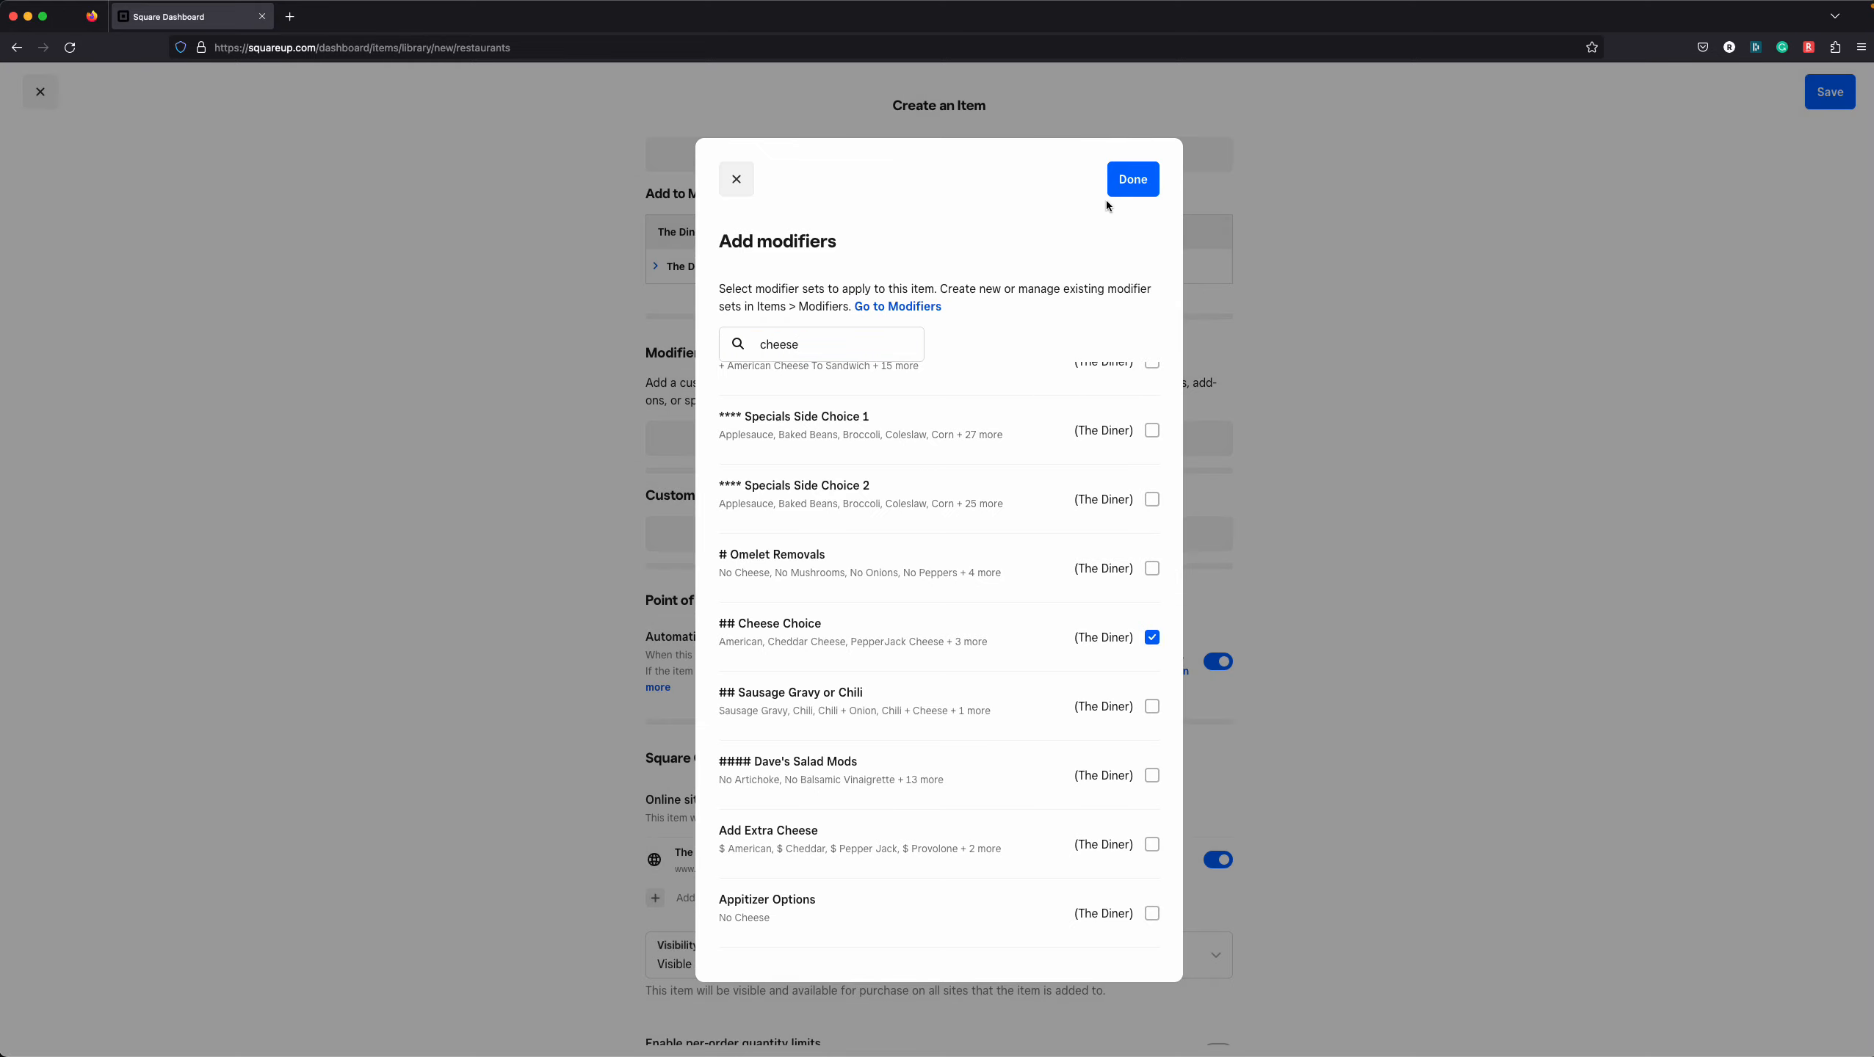
{"action": "left_click", "coordinate": [1112, 191]}
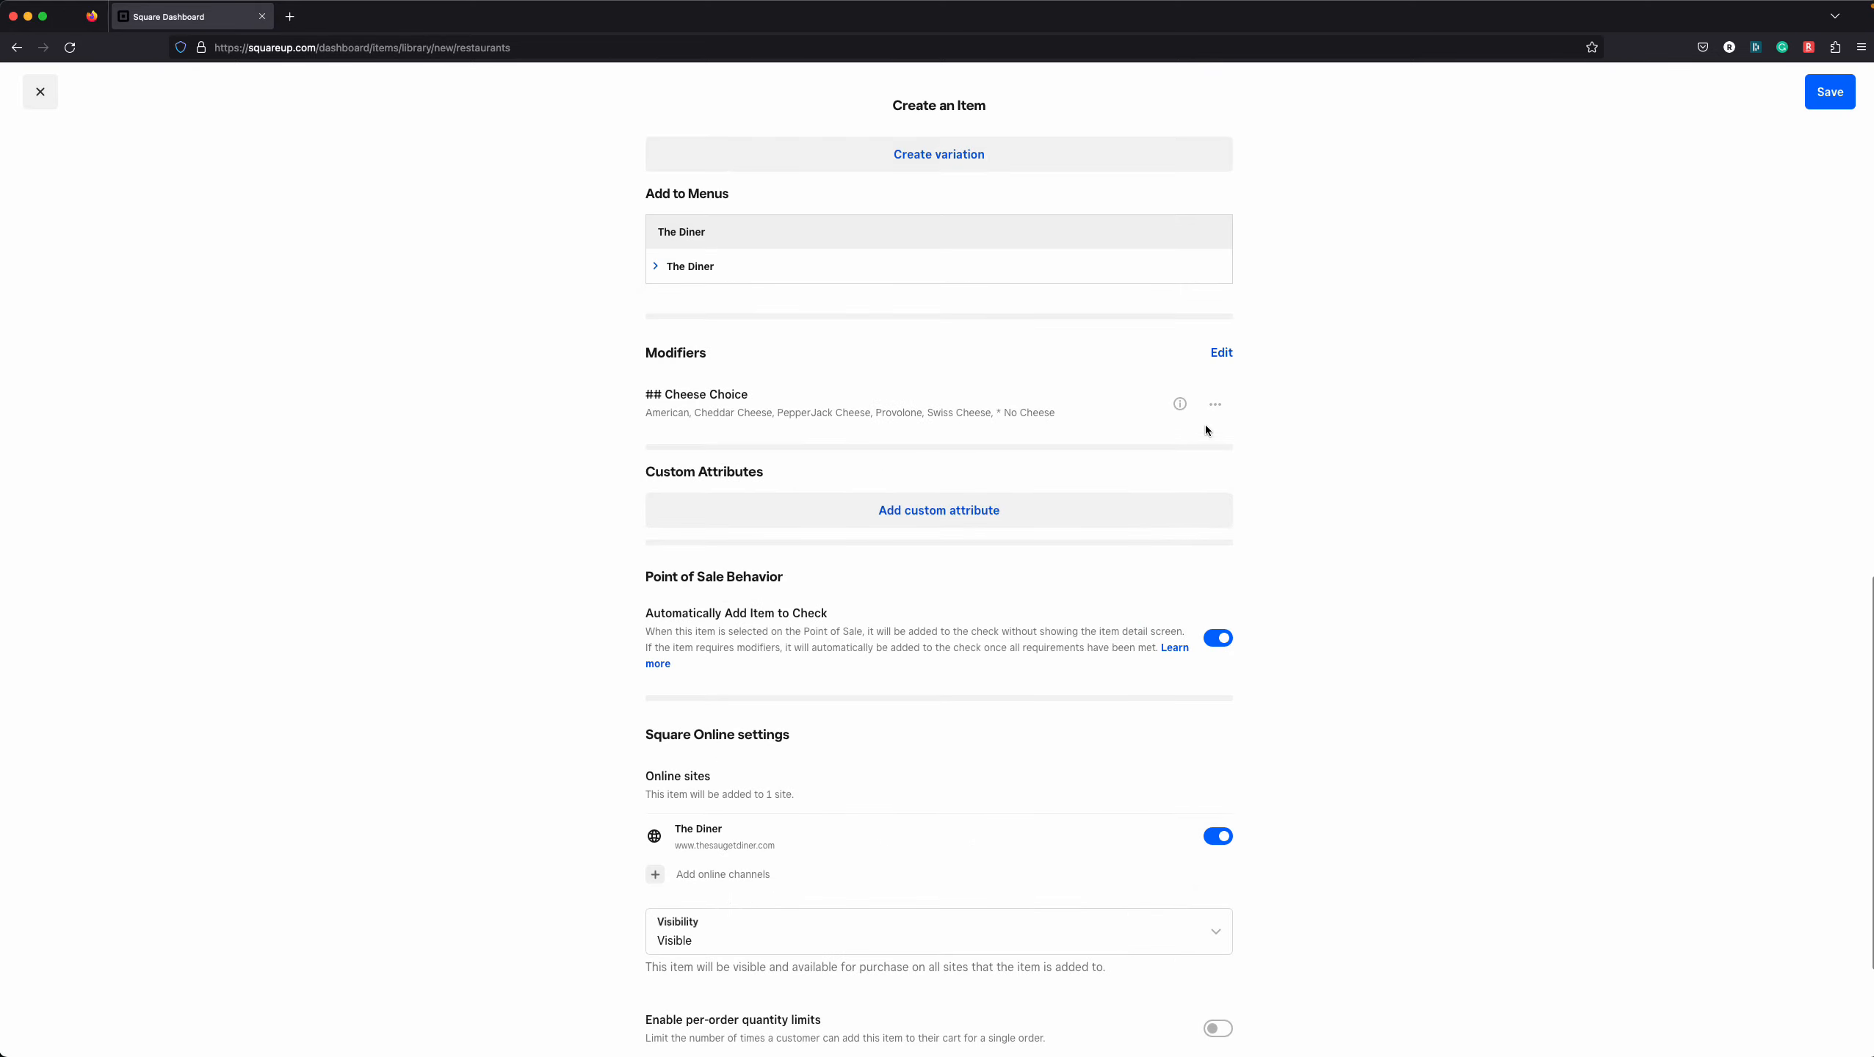
Save the item and customize its "## Cheese Choice" modifier set with Cheddar Cheese as the pre-selected modifier
{"action": "left_click", "coordinate": [1214, 405]}
{"action": "left_click", "coordinate": [1140, 458]}
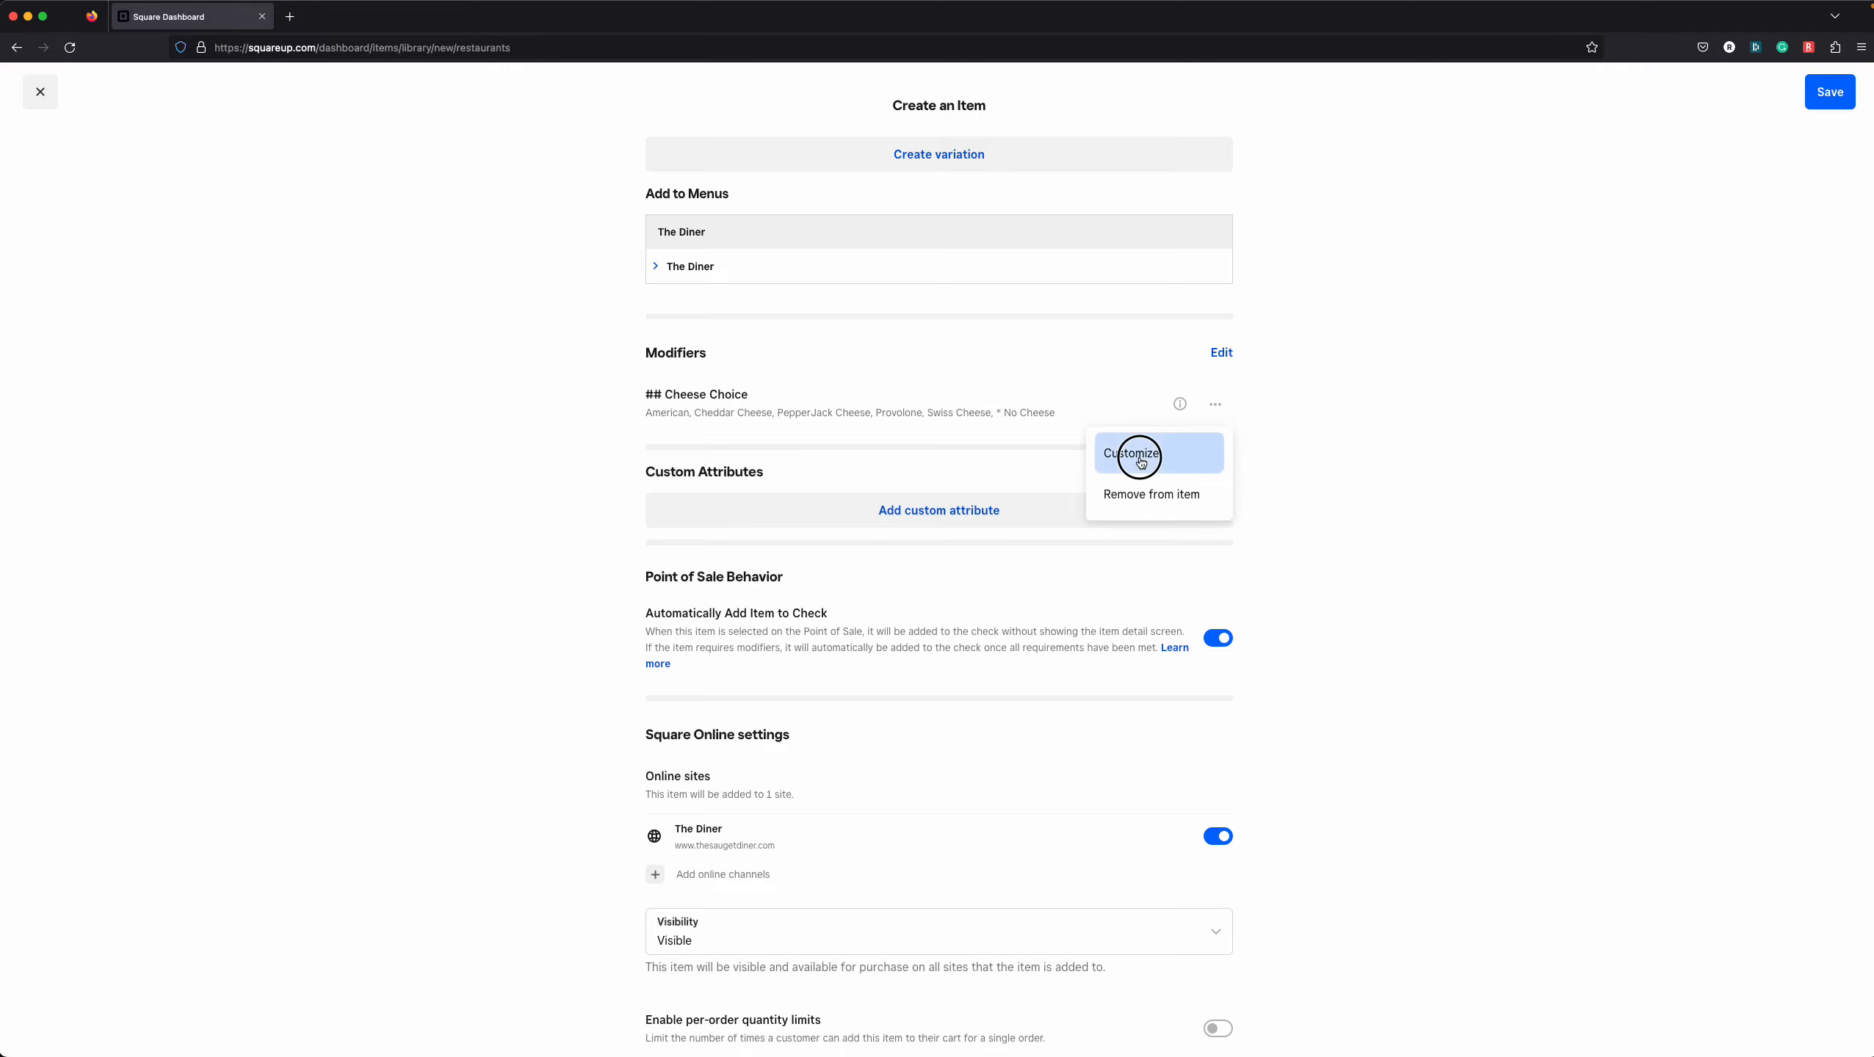
{"action": "left_click", "coordinate": [1121, 620]}
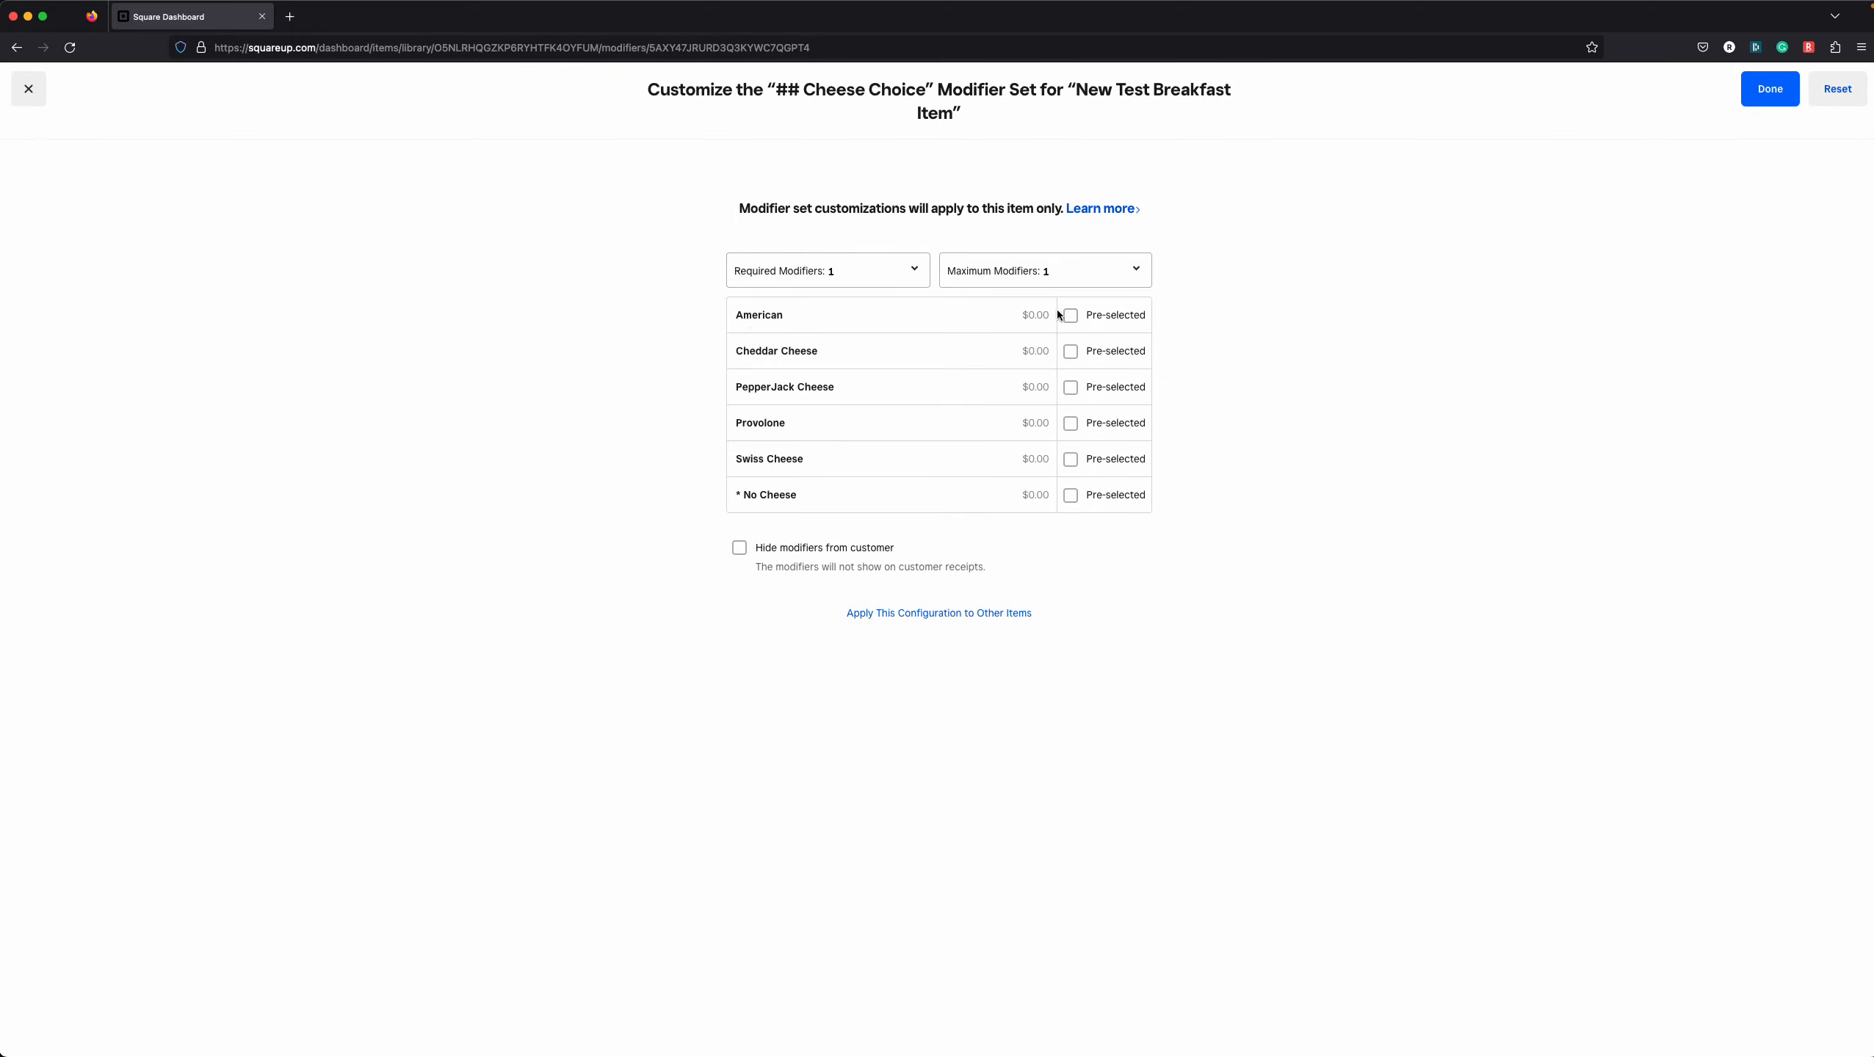
{"action": "left_click", "coordinate": [1070, 352]}
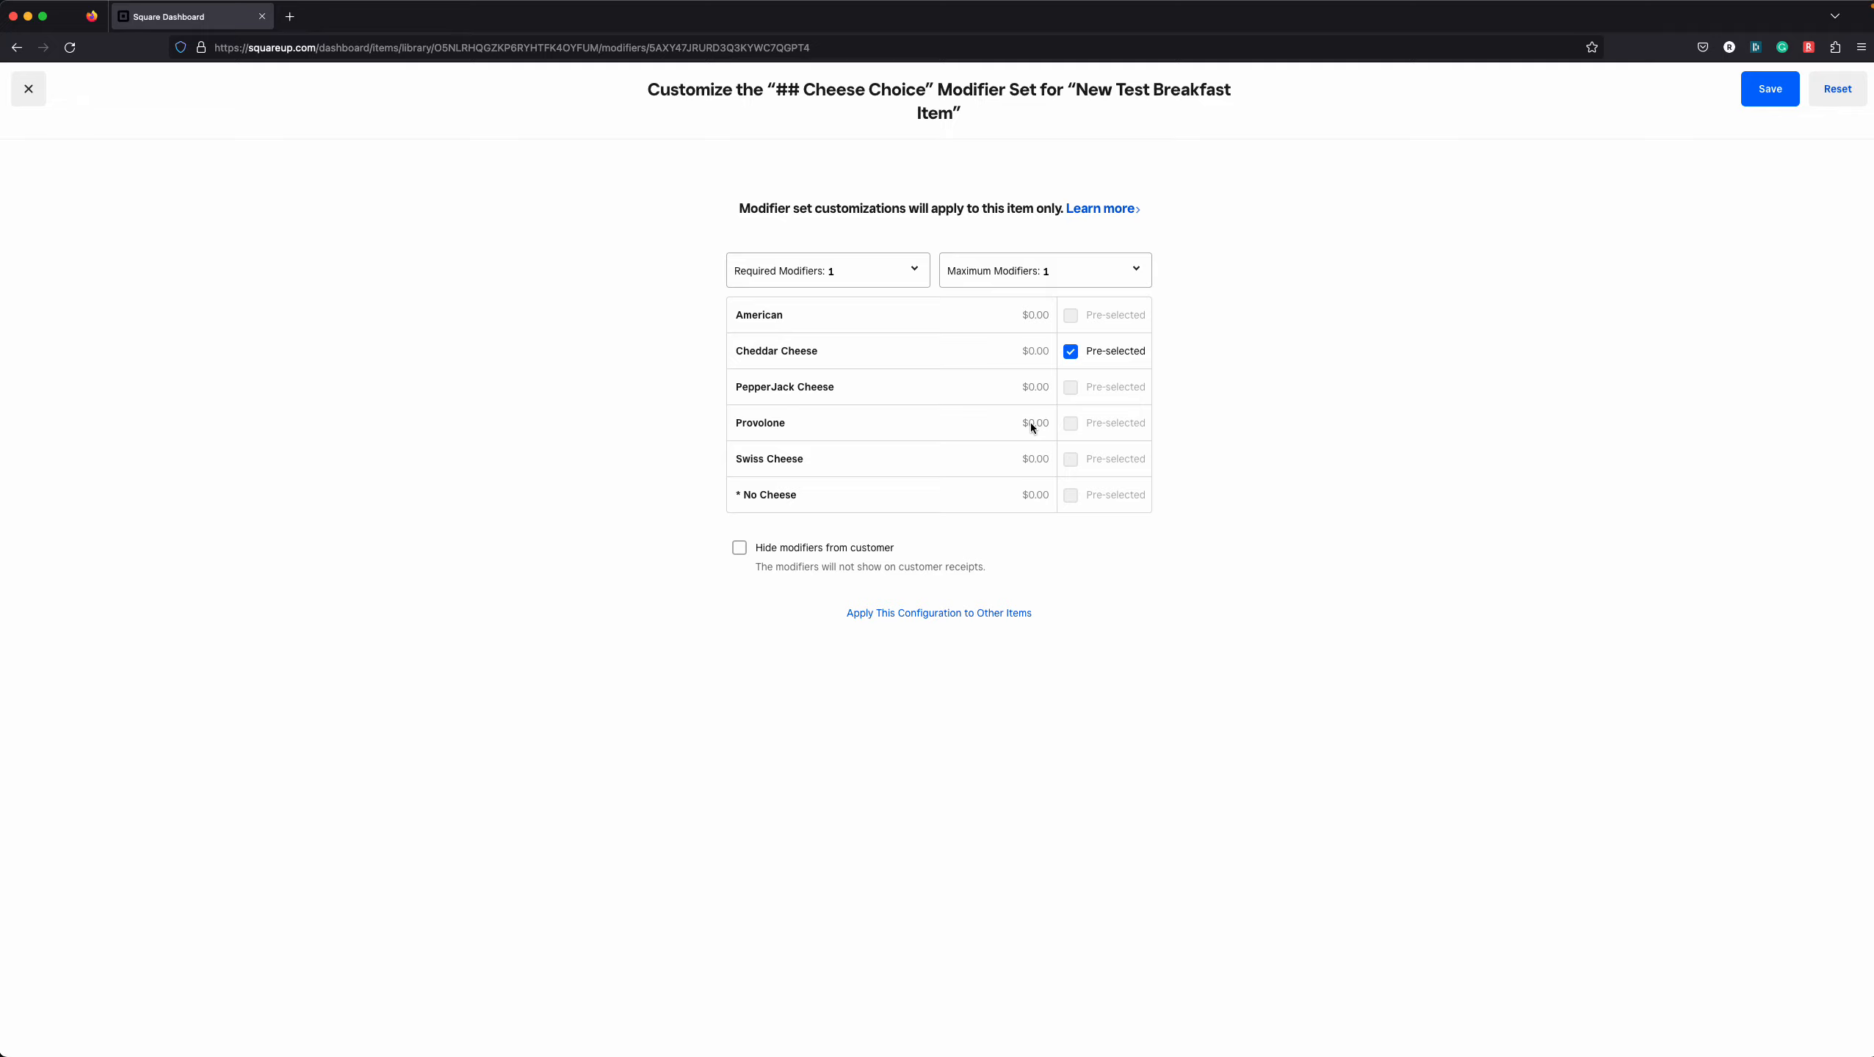
{"action": "left_click", "coordinate": [1769, 89]}
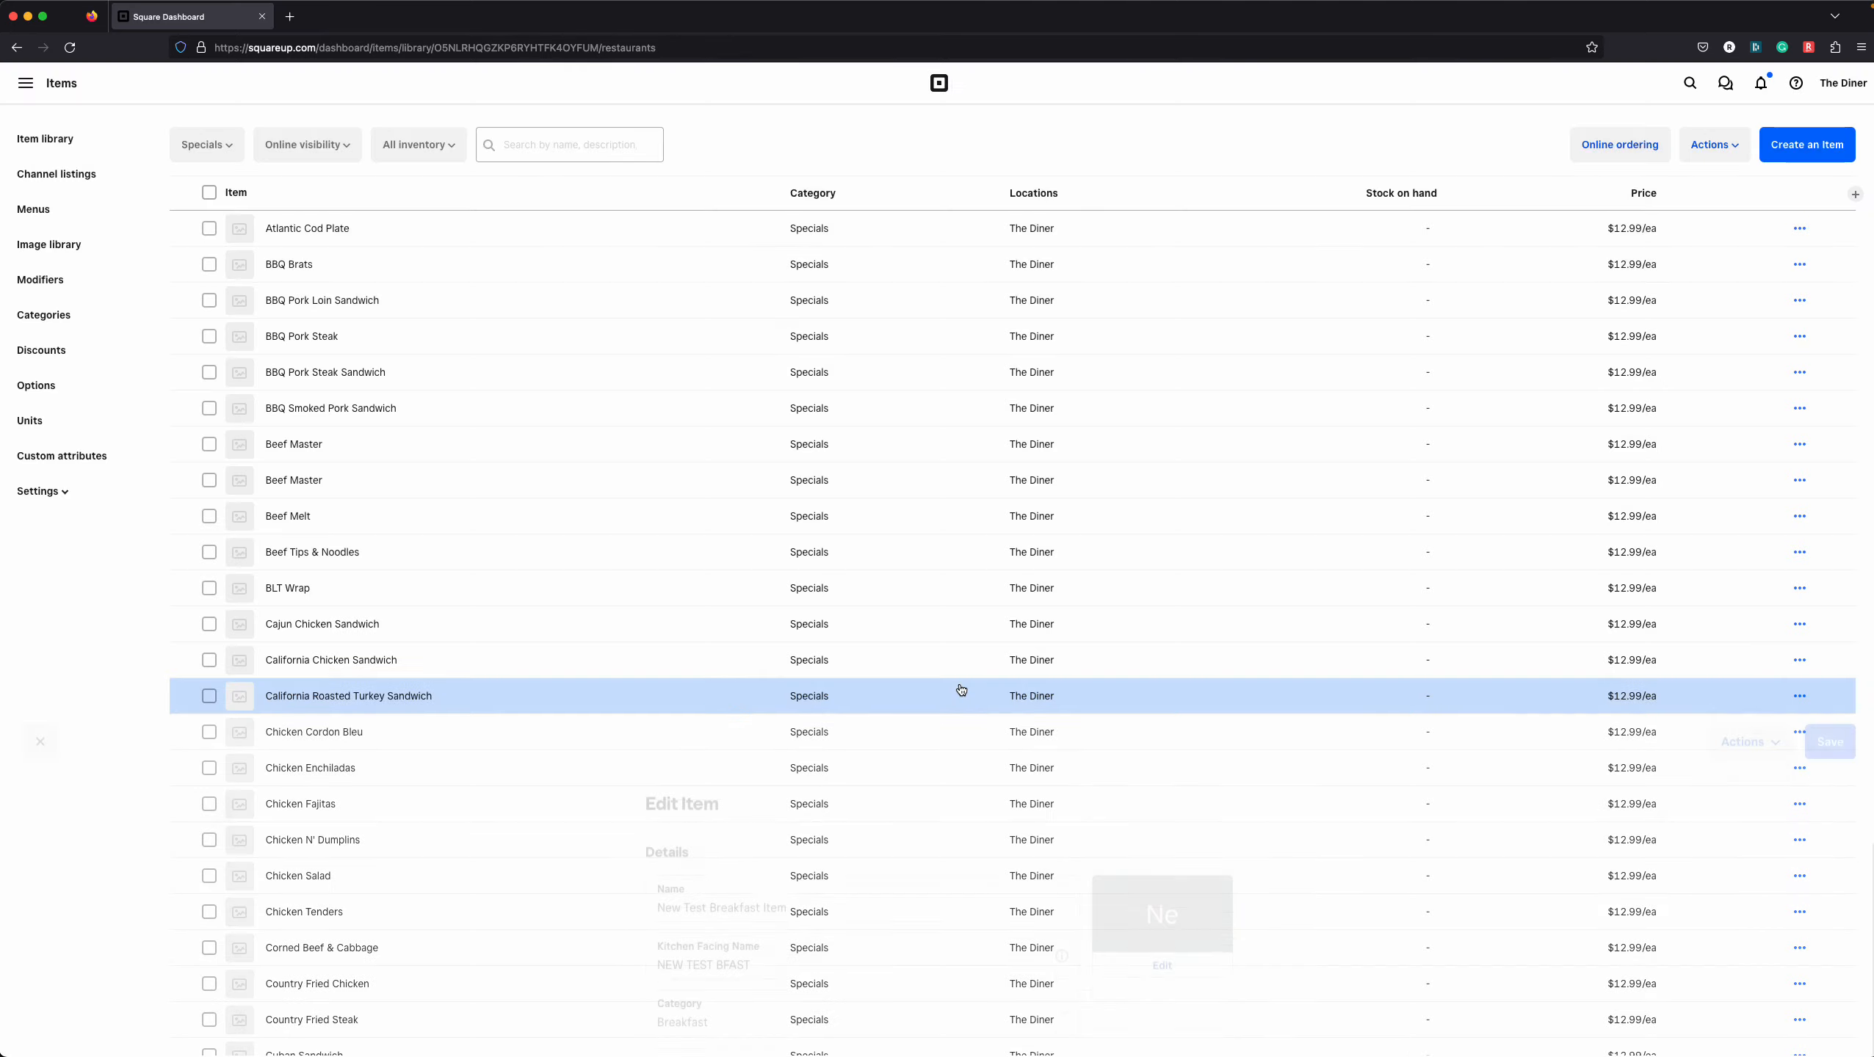
Turn off selling the new breakfast item on The Diner online site
{"action": "scroll", "coordinate": [1350, 762], "scroll_direction": "down", "scroll_amount": 15}
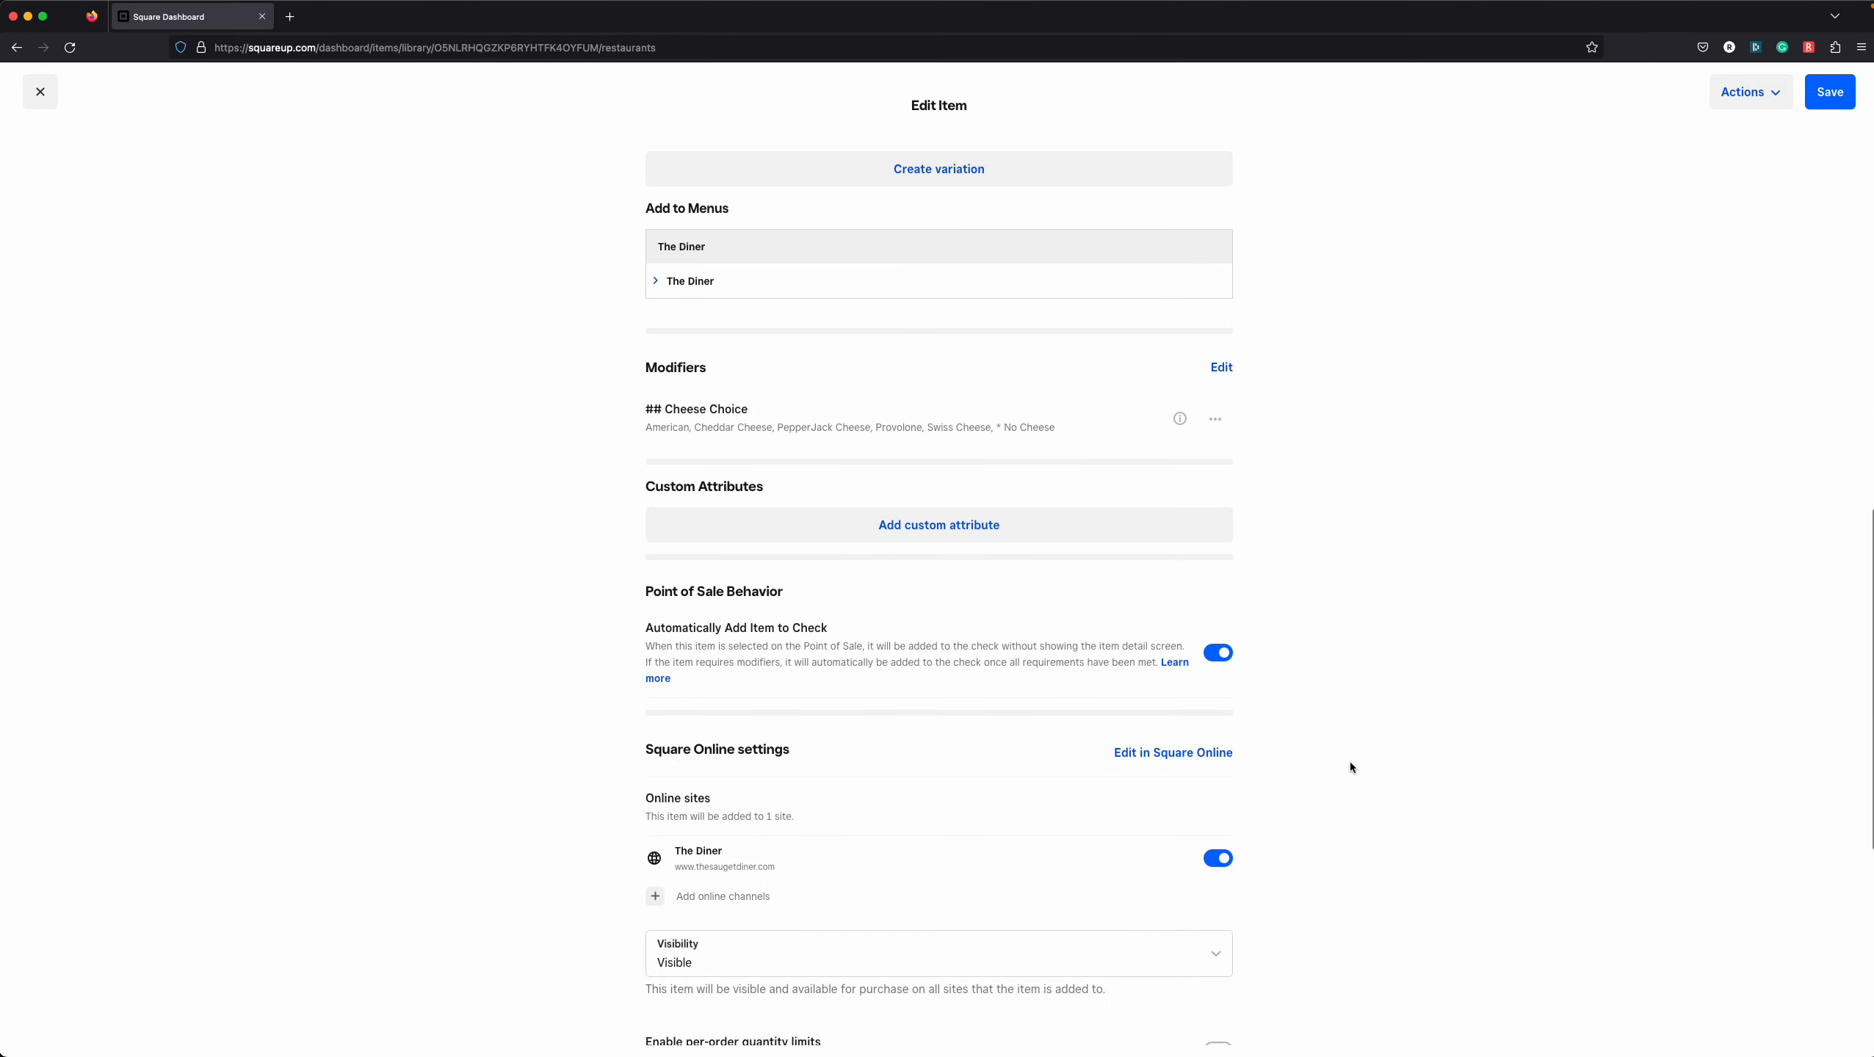
{"action": "scroll", "coordinate": [883, 618], "scroll_direction": "down", "scroll_amount": 10}
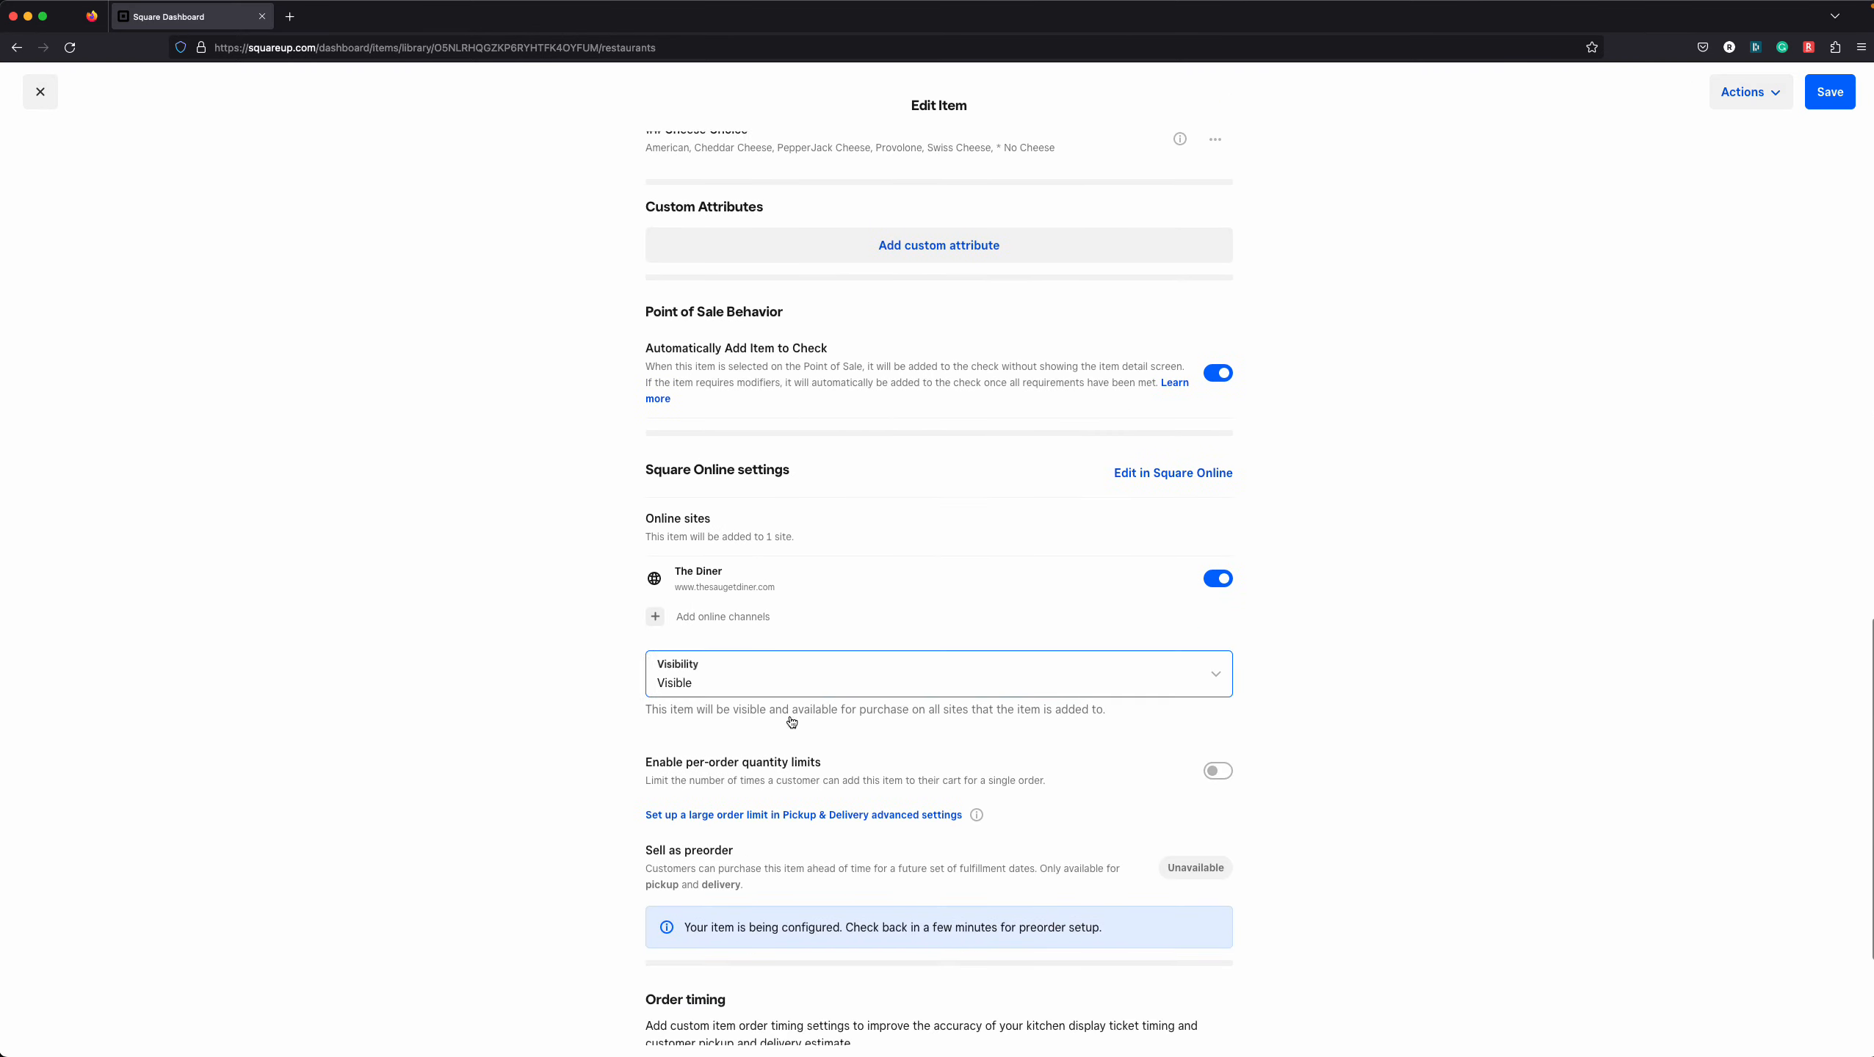
{"action": "scroll", "coordinate": [1303, 586], "scroll_direction": "down", "scroll_amount": 1}
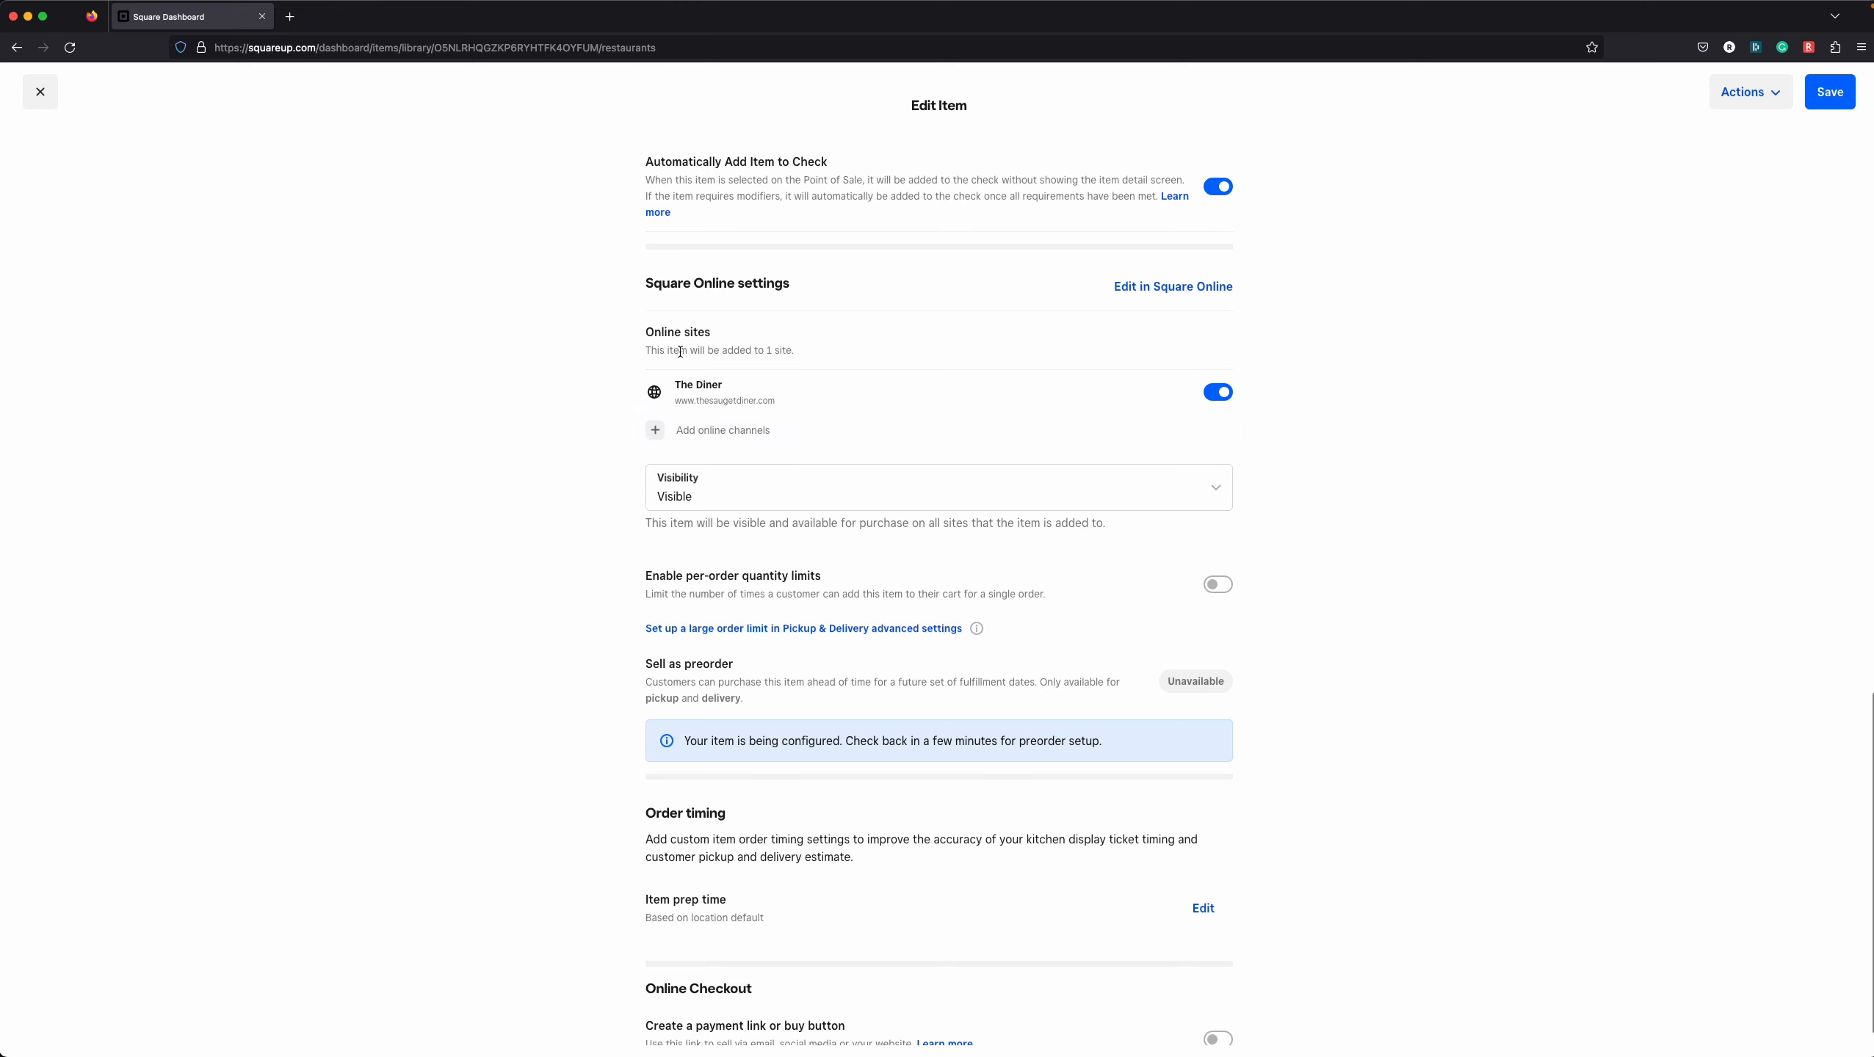
{"action": "left_click", "coordinate": [1220, 393]}
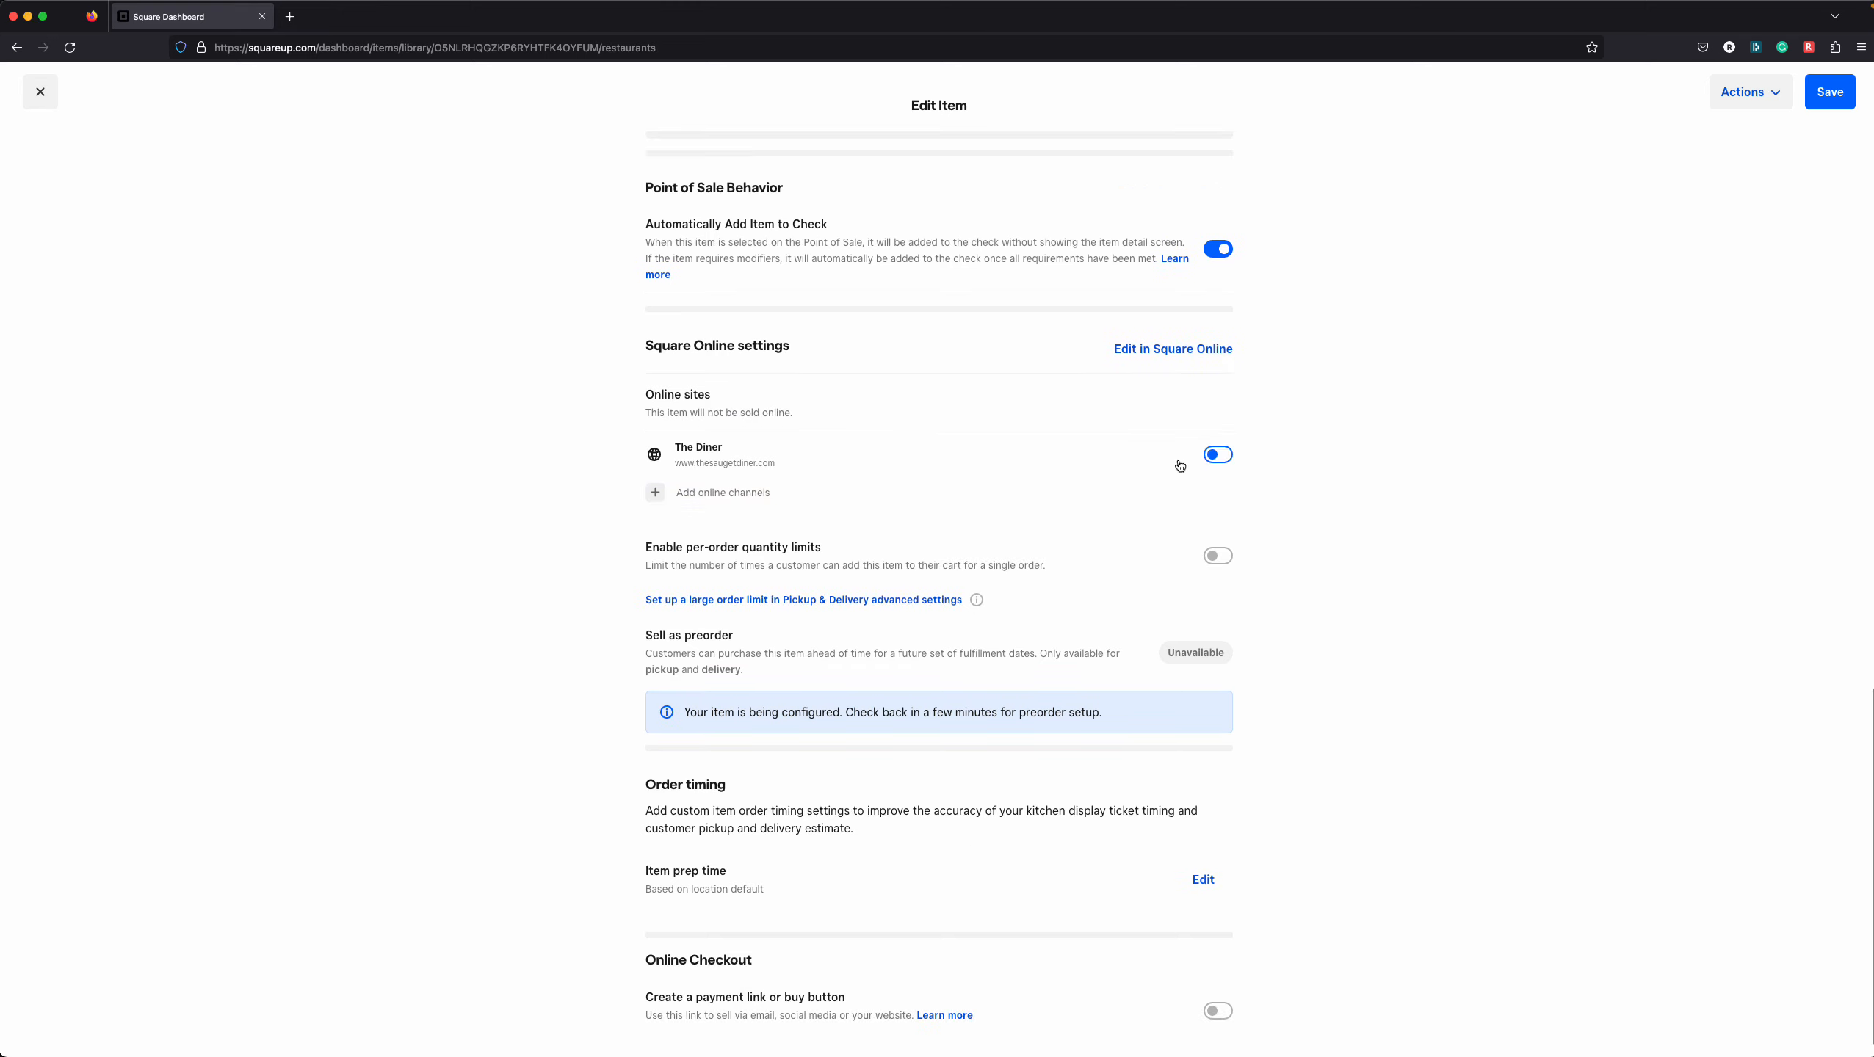
Review the item's settings, switching Automatically Add Item to Check off and back on
{"action": "scroll", "coordinate": [1302, 513], "scroll_direction": "up", "scroll_amount": 10}
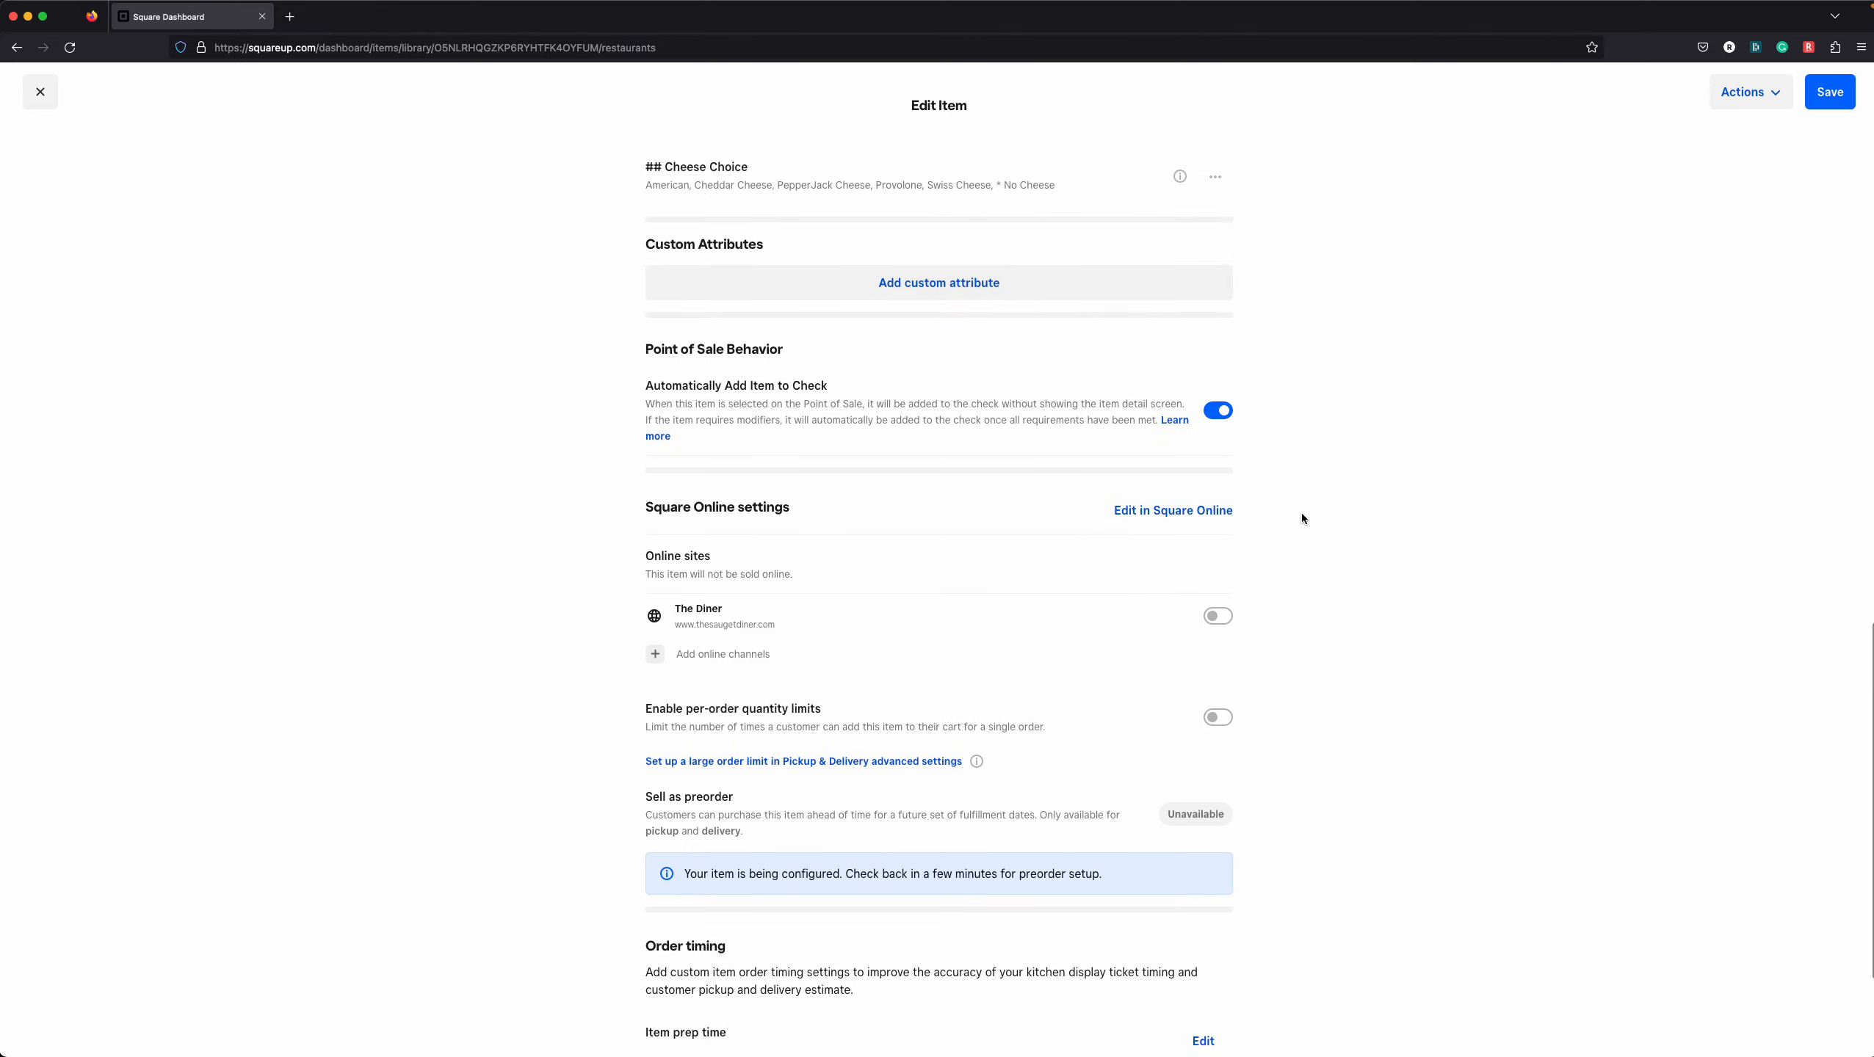
{"action": "scroll", "coordinate": [985, 481], "scroll_direction": "up", "scroll_amount": 2}
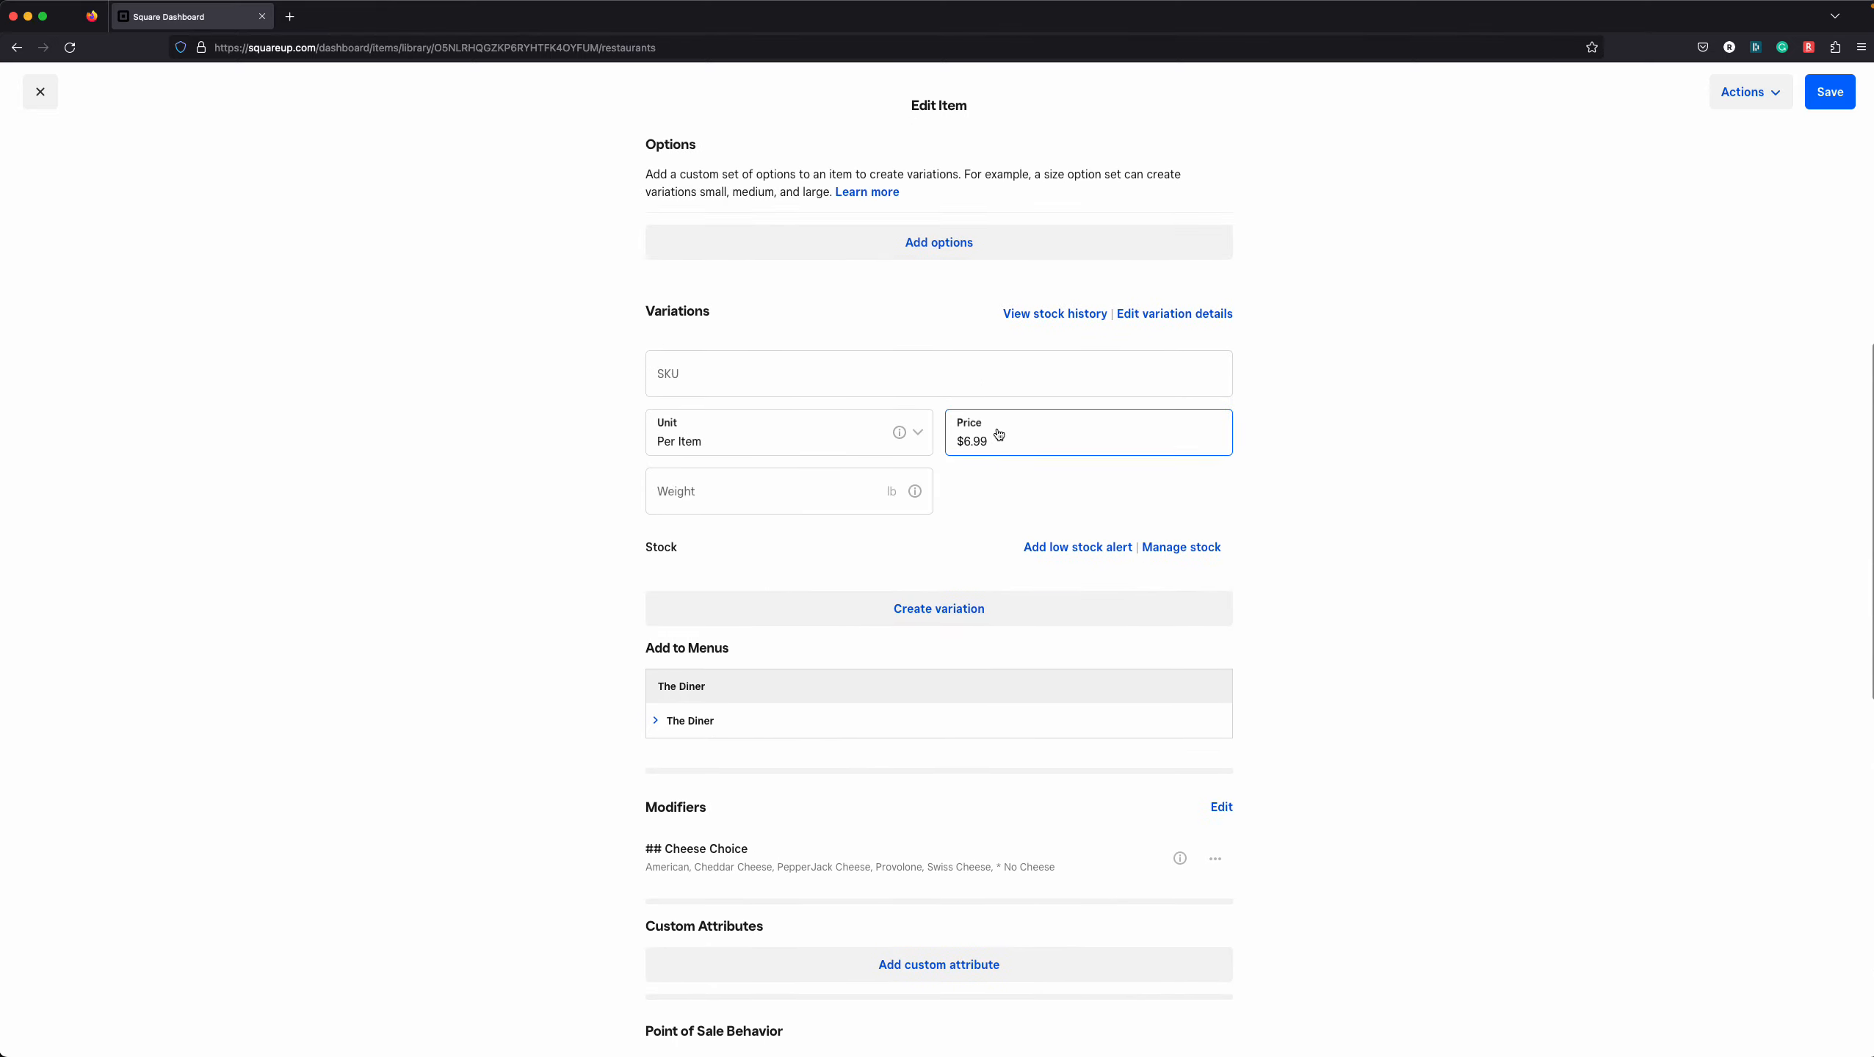
{"action": "scroll", "coordinate": [996, 430], "scroll_direction": "up", "scroll_amount": 7}
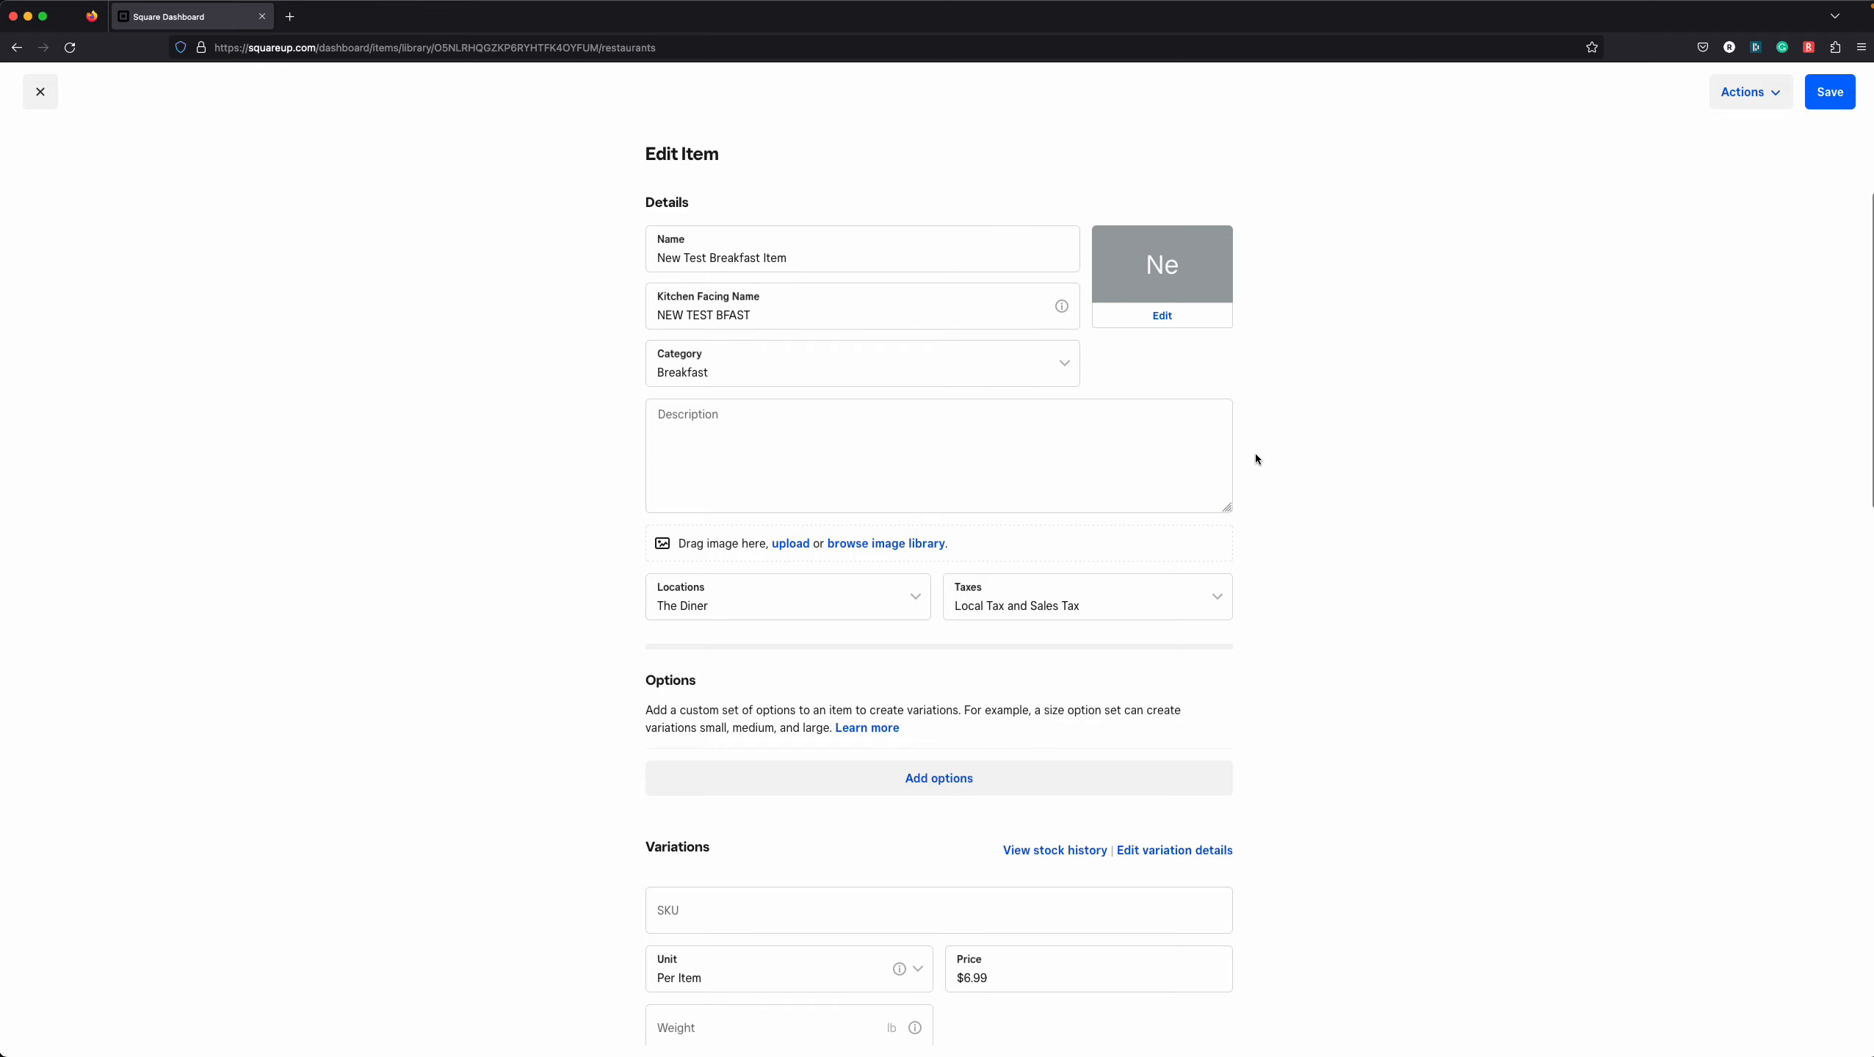
{"action": "scroll", "coordinate": [1254, 452], "scroll_direction": "down", "scroll_amount": 14}
{"action": "scroll", "coordinate": [1255, 452], "scroll_direction": "down", "scroll_amount": 3}
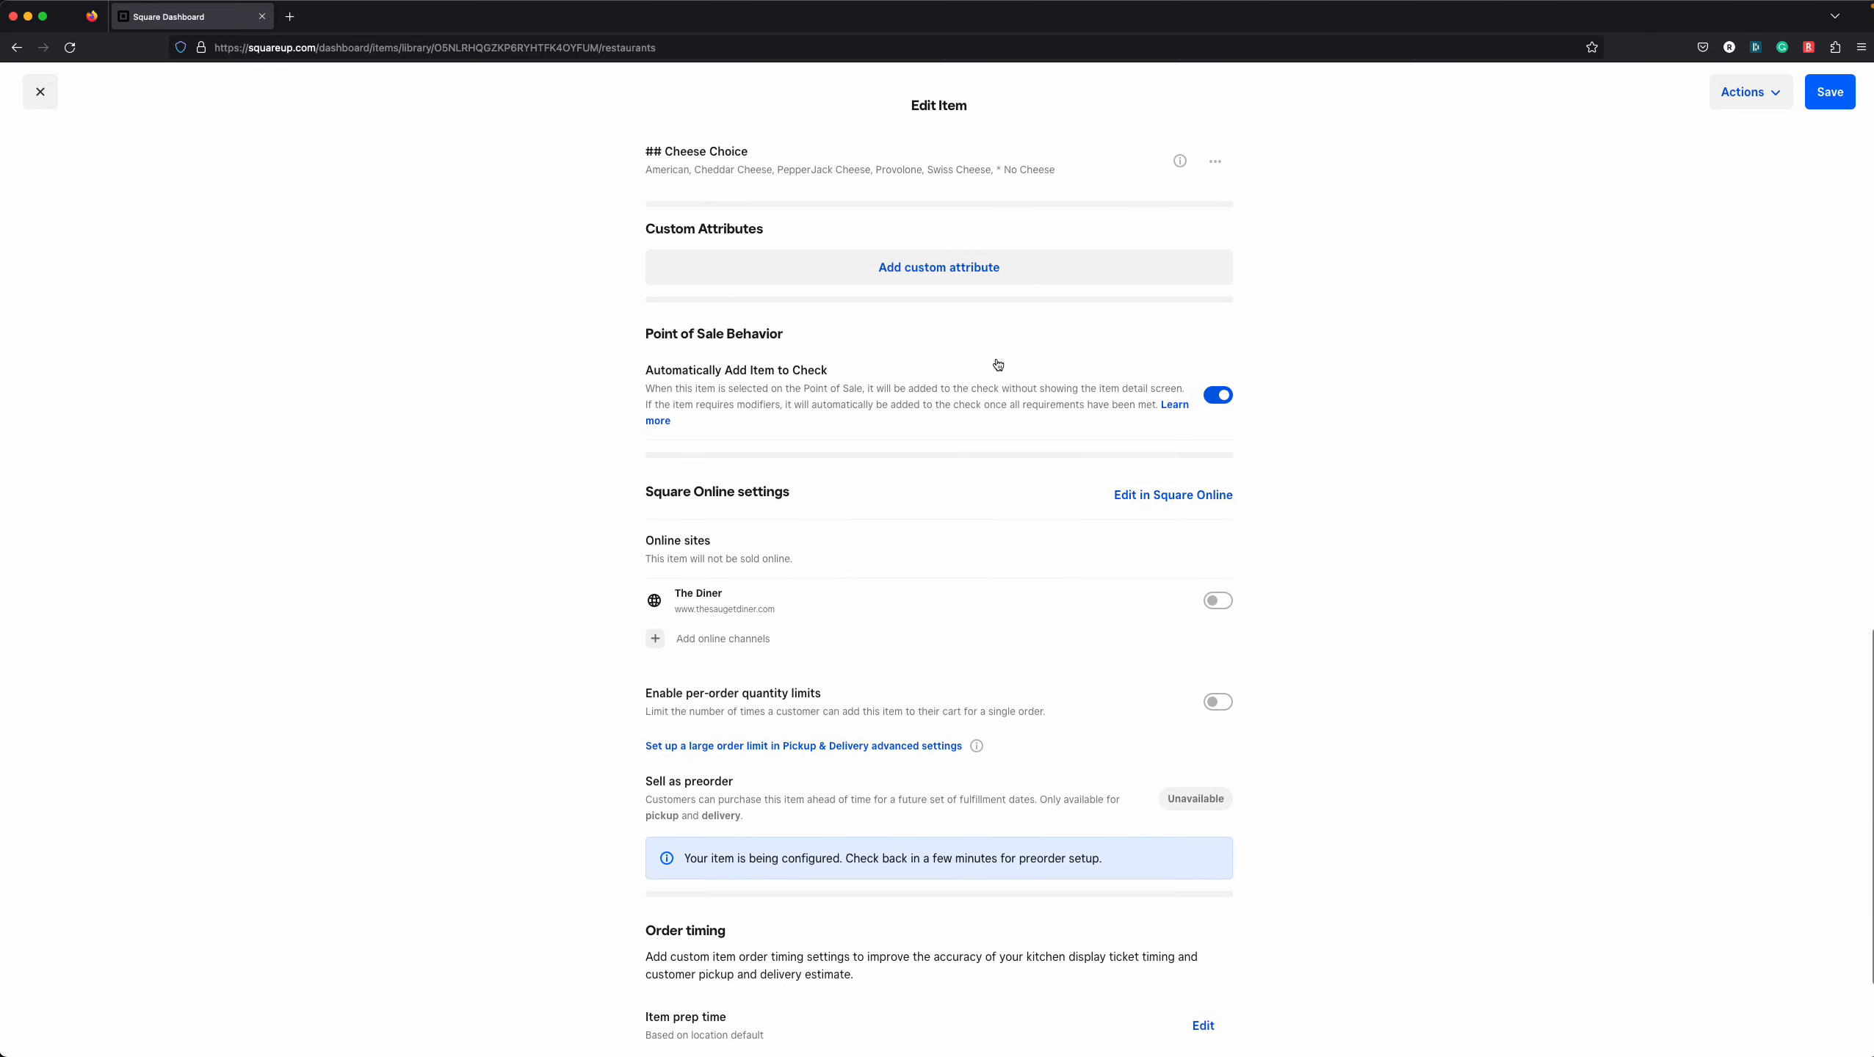
{"action": "left_click", "coordinate": [1222, 395]}
{"action": "left_click", "coordinate": [1217, 398]}
{"action": "scroll", "coordinate": [874, 383], "scroll_direction": "up", "scroll_amount": 2}
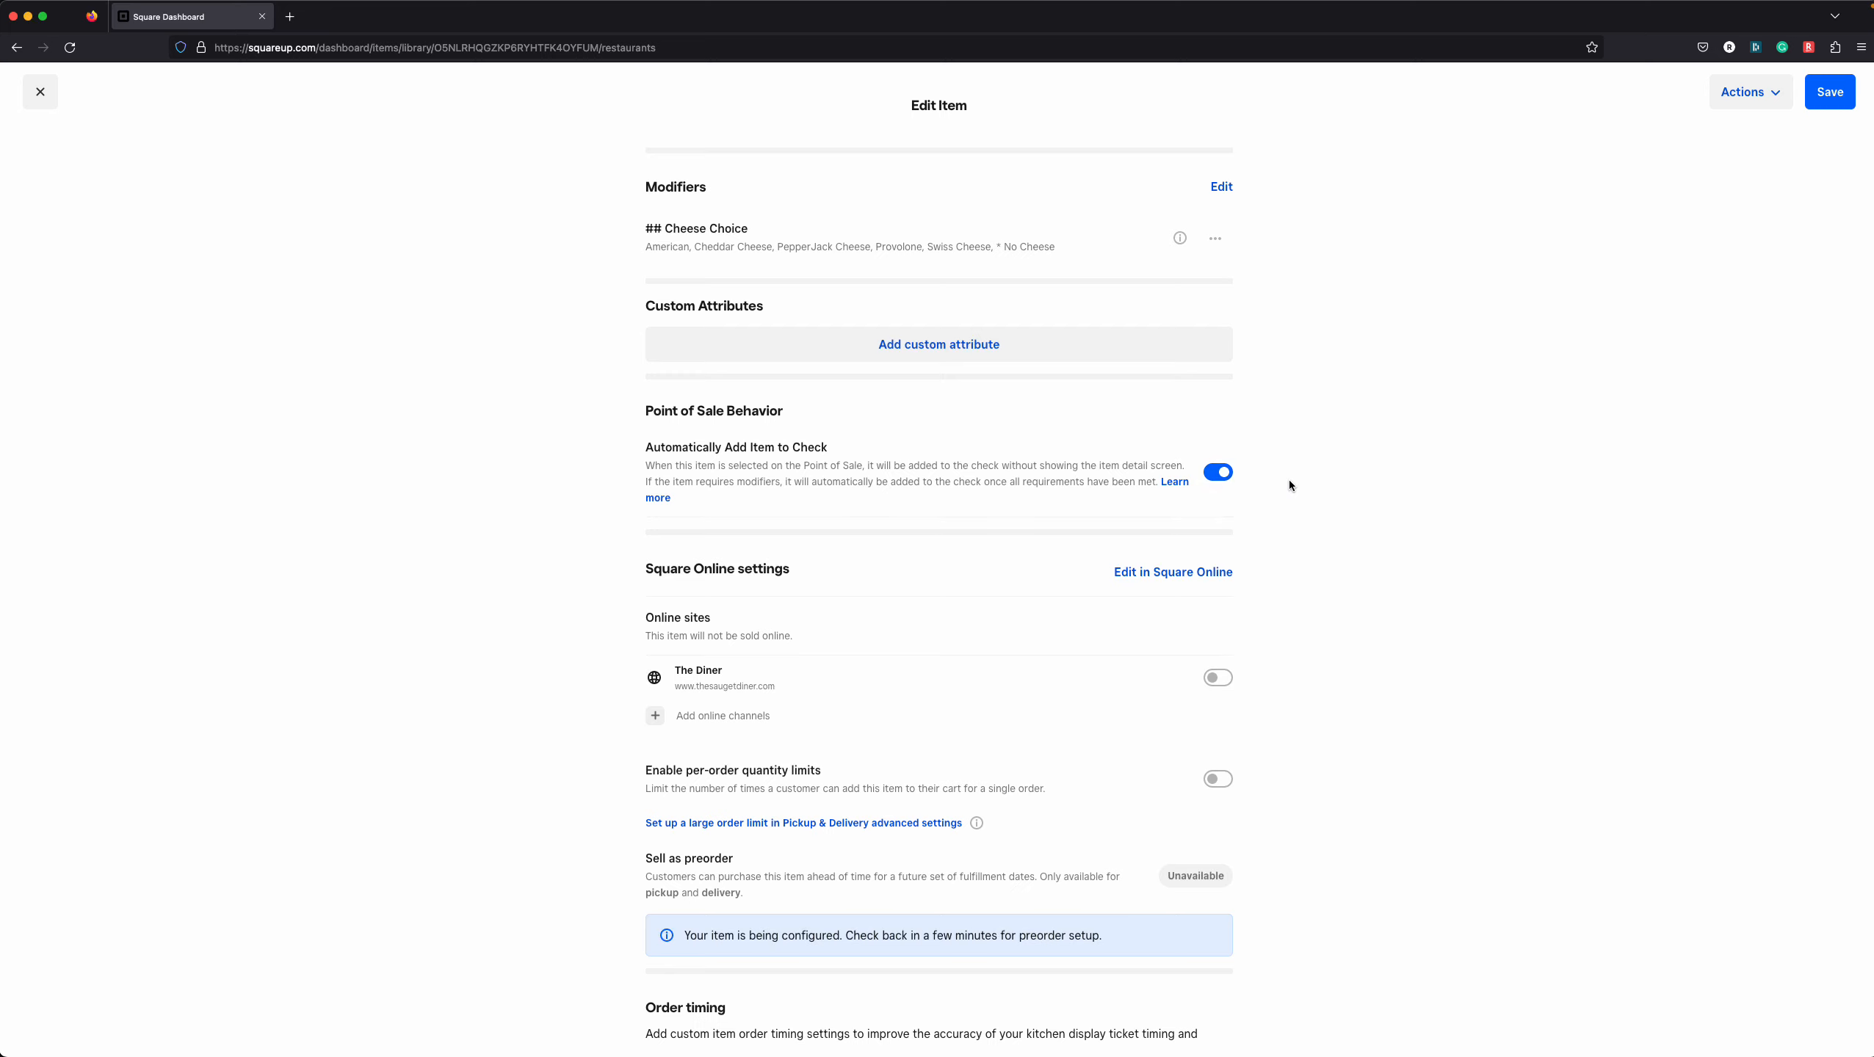
{"action": "scroll", "coordinate": [1289, 480], "scroll_direction": "down", "scroll_amount": 3}
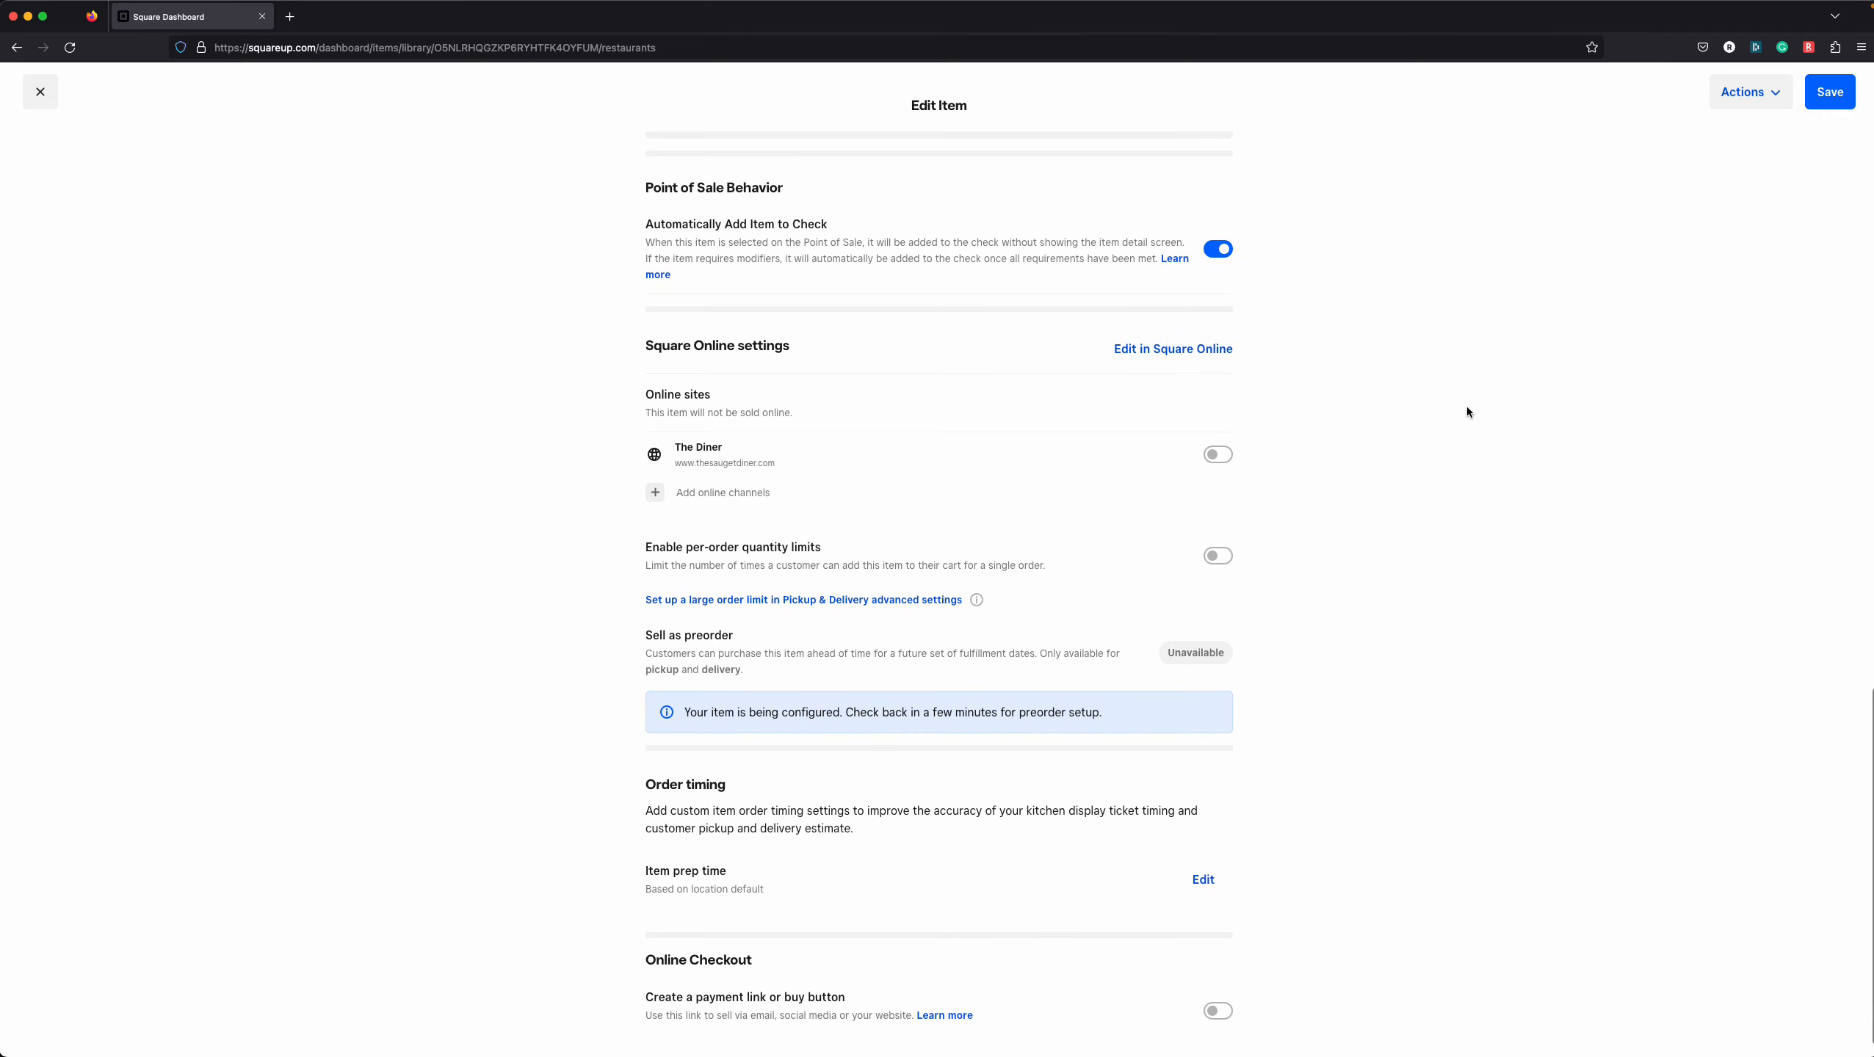
Save the item and open the POS layout of The Diner menu
{"action": "left_click", "coordinate": [1832, 93]}
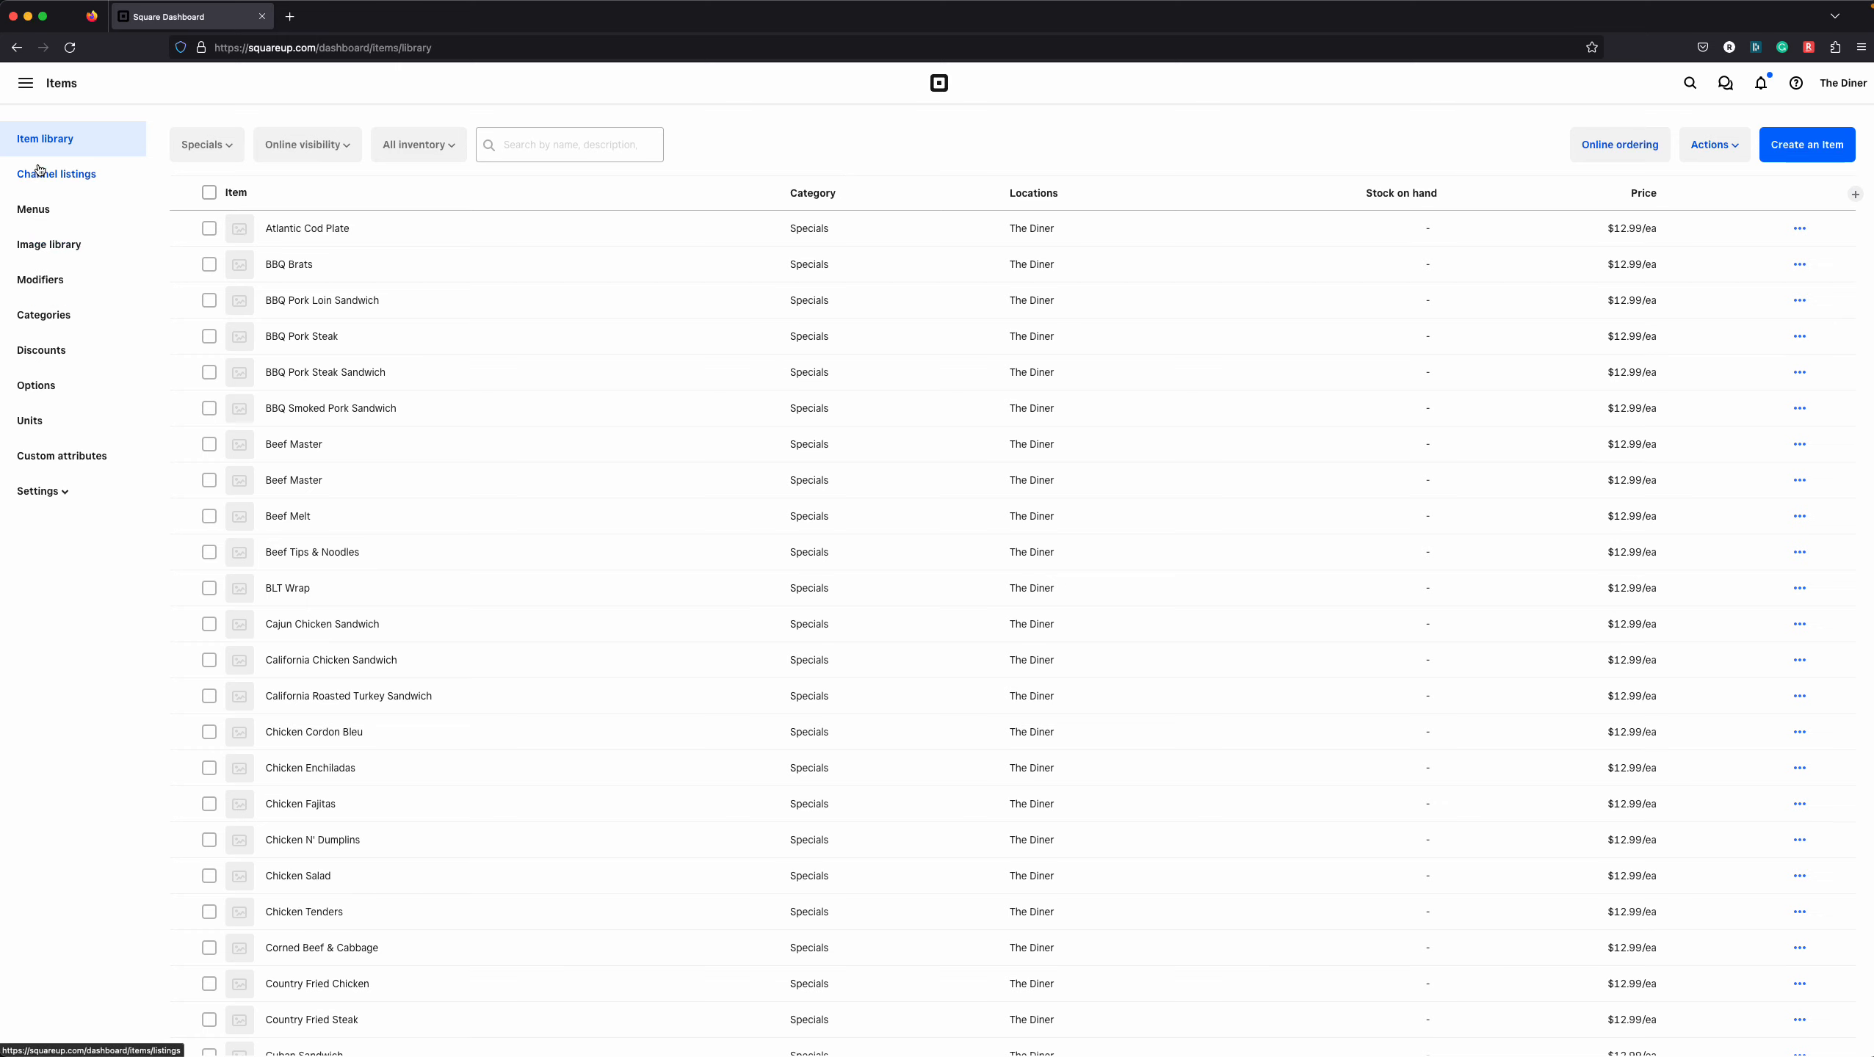
{"action": "left_click", "coordinate": [33, 210]}
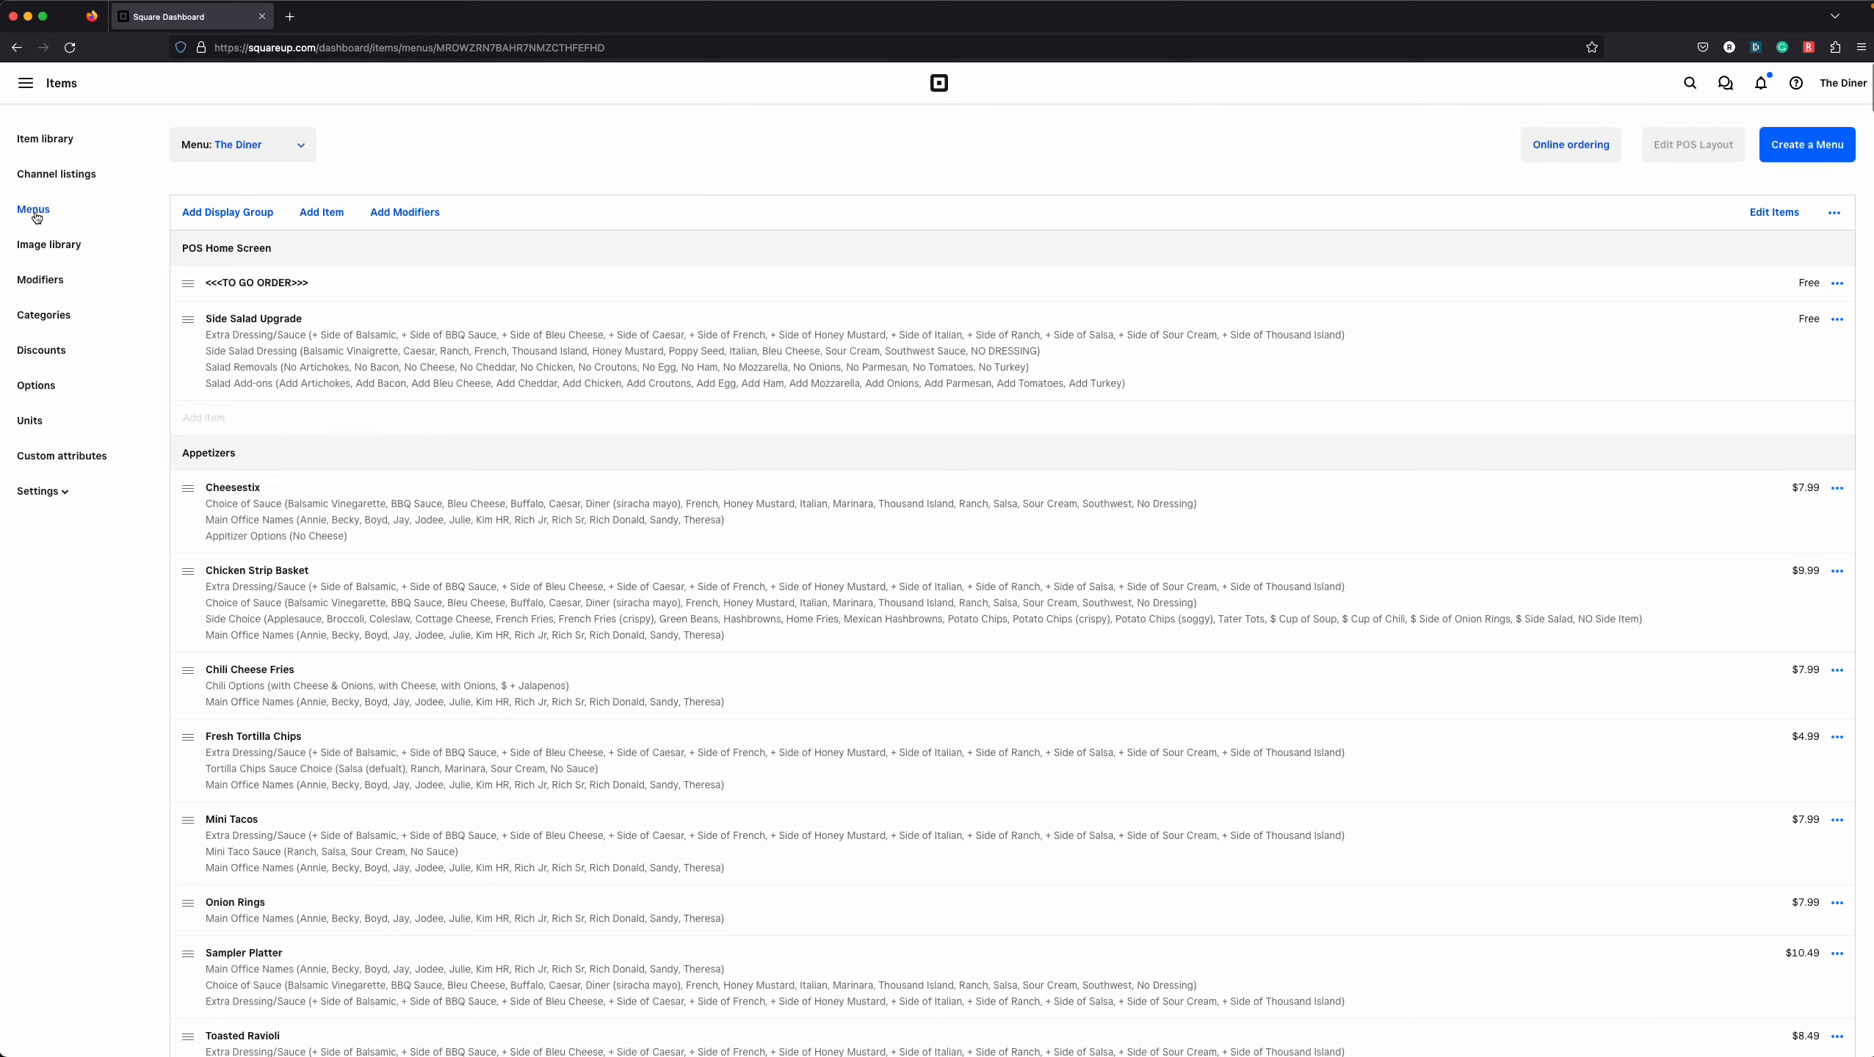
{"action": "scroll", "coordinate": [439, 548], "scroll_direction": "down", "scroll_amount": 3}
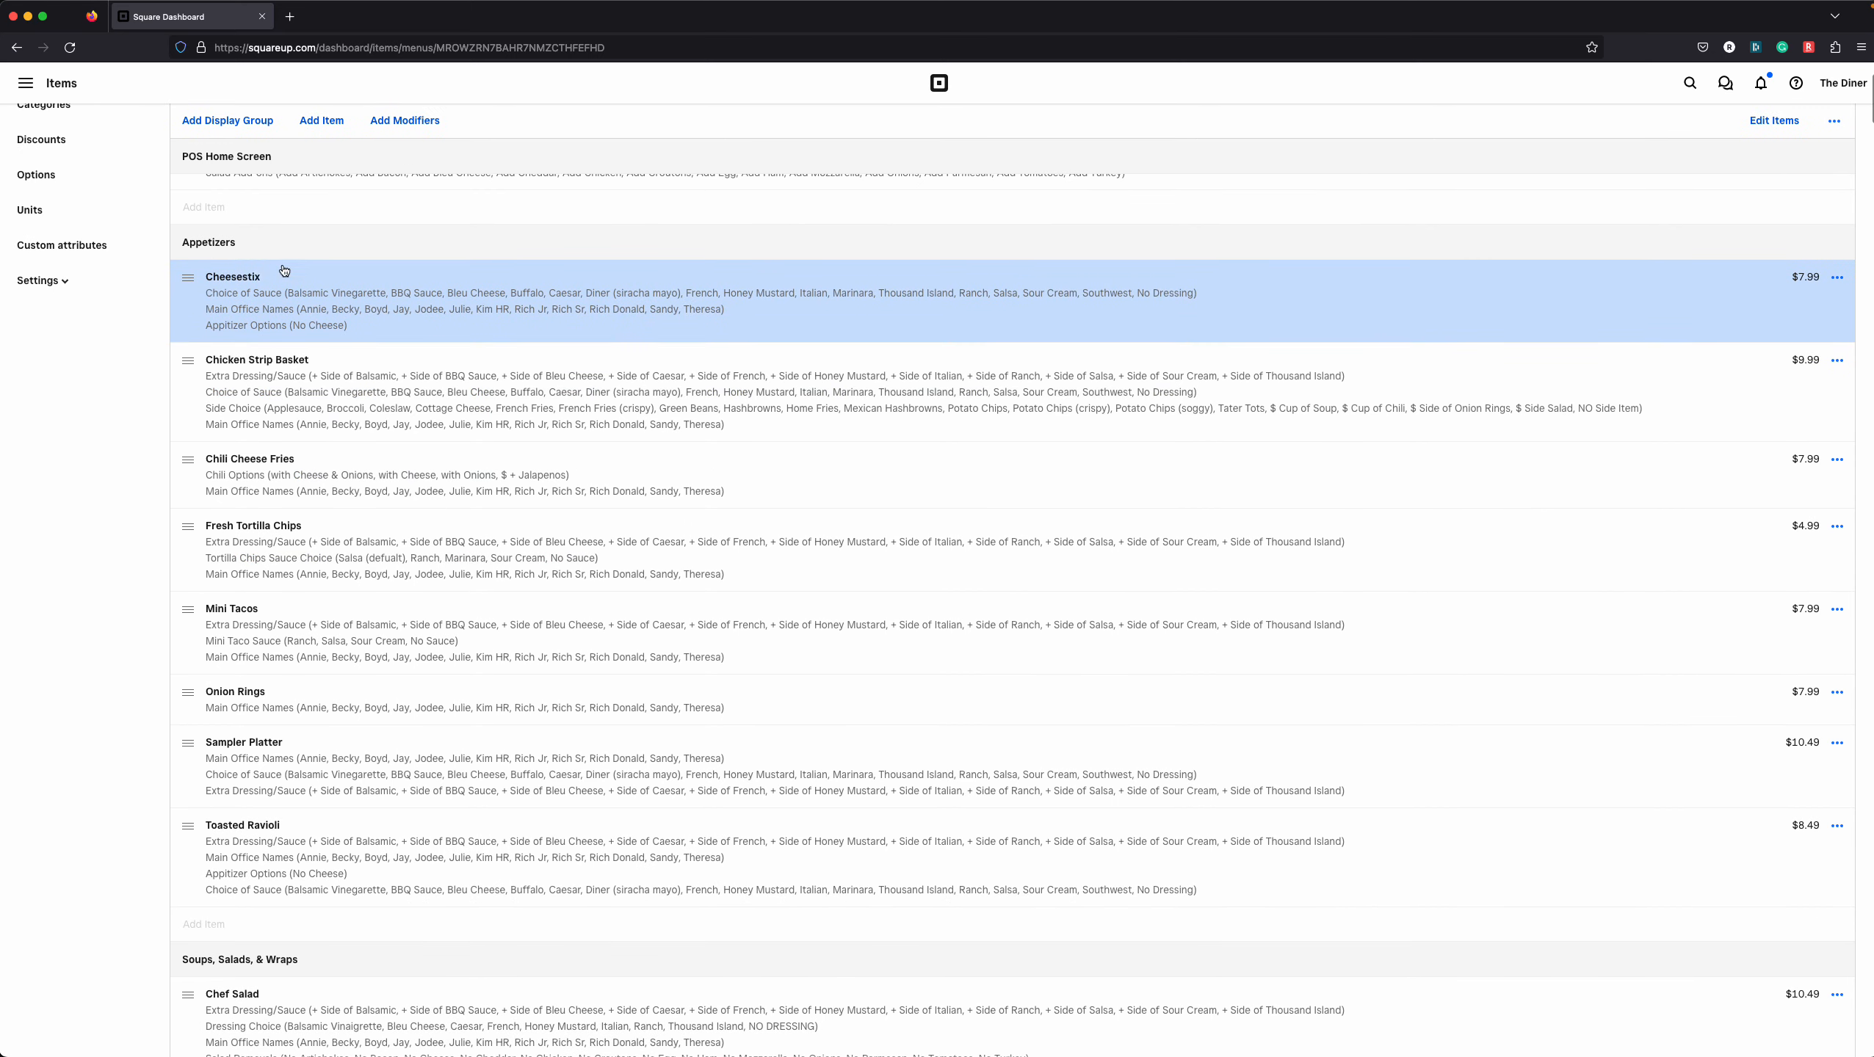
{"action": "scroll", "coordinate": [366, 697], "scroll_direction": "up", "scroll_amount": 3}
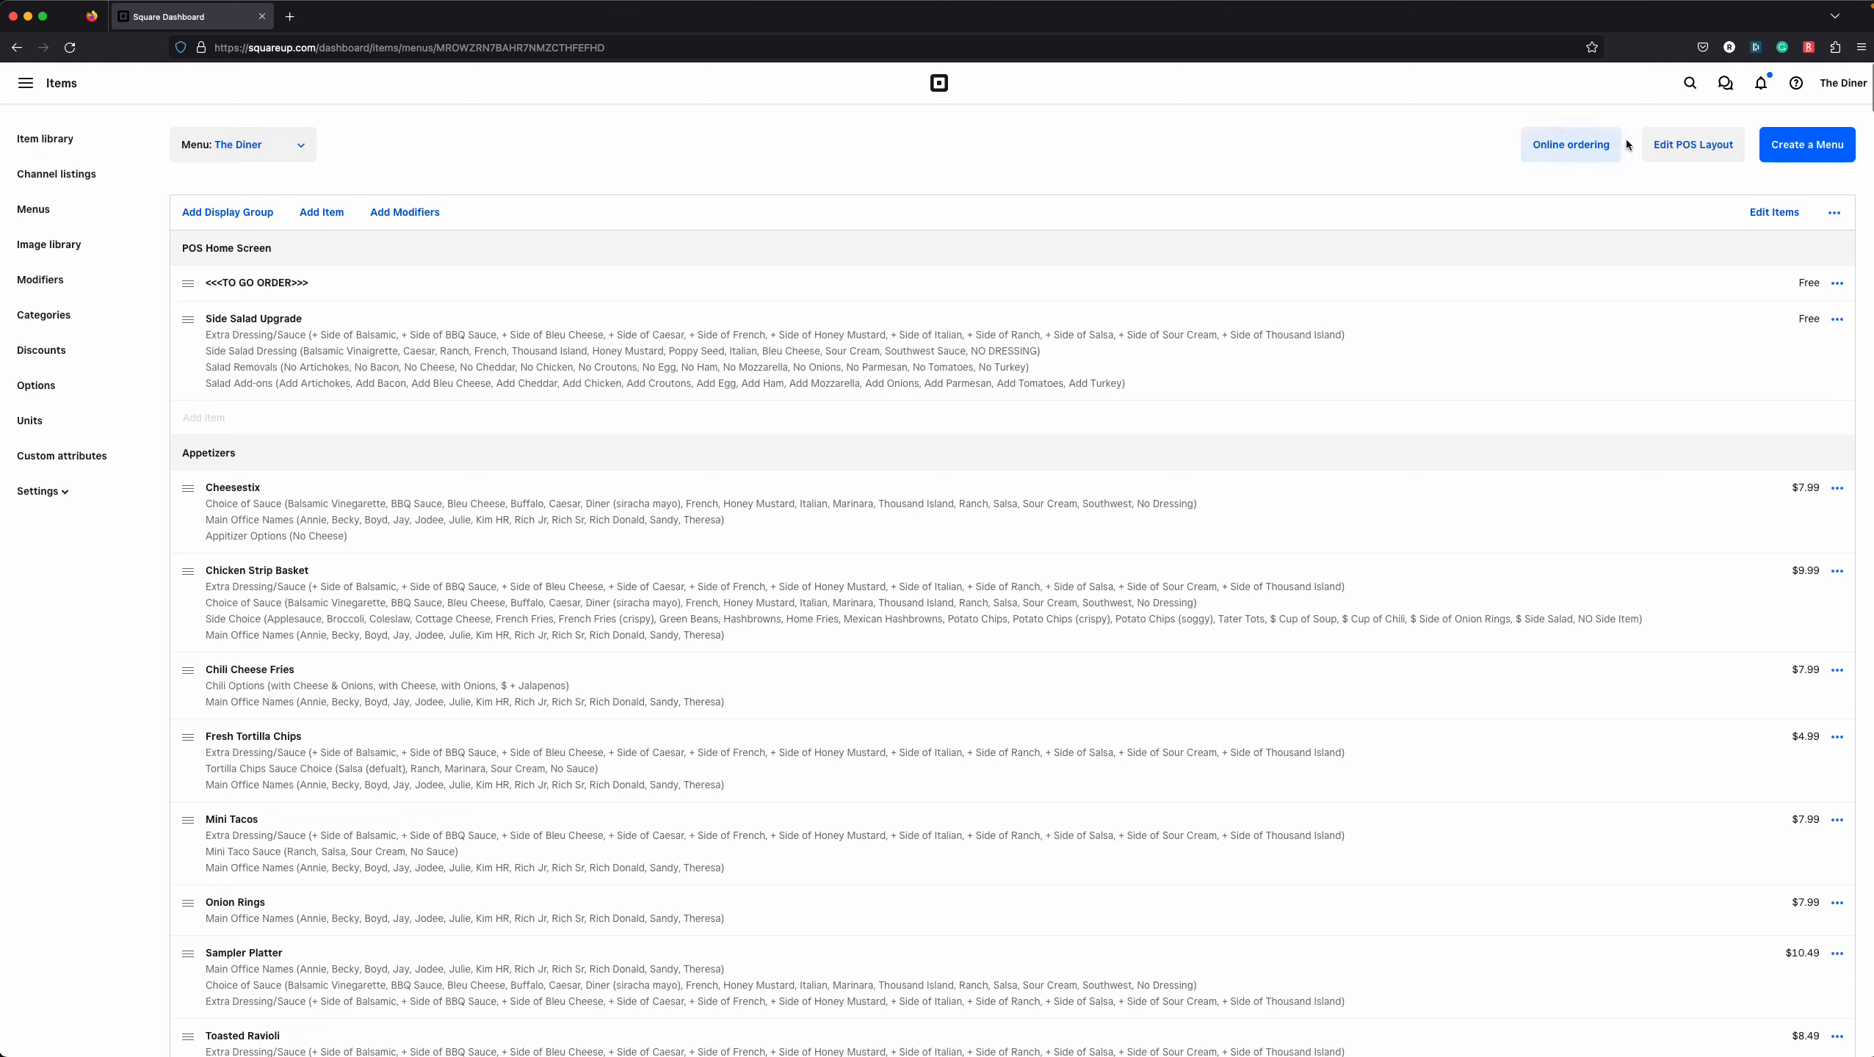
{"action": "left_click", "coordinate": [1666, 147]}
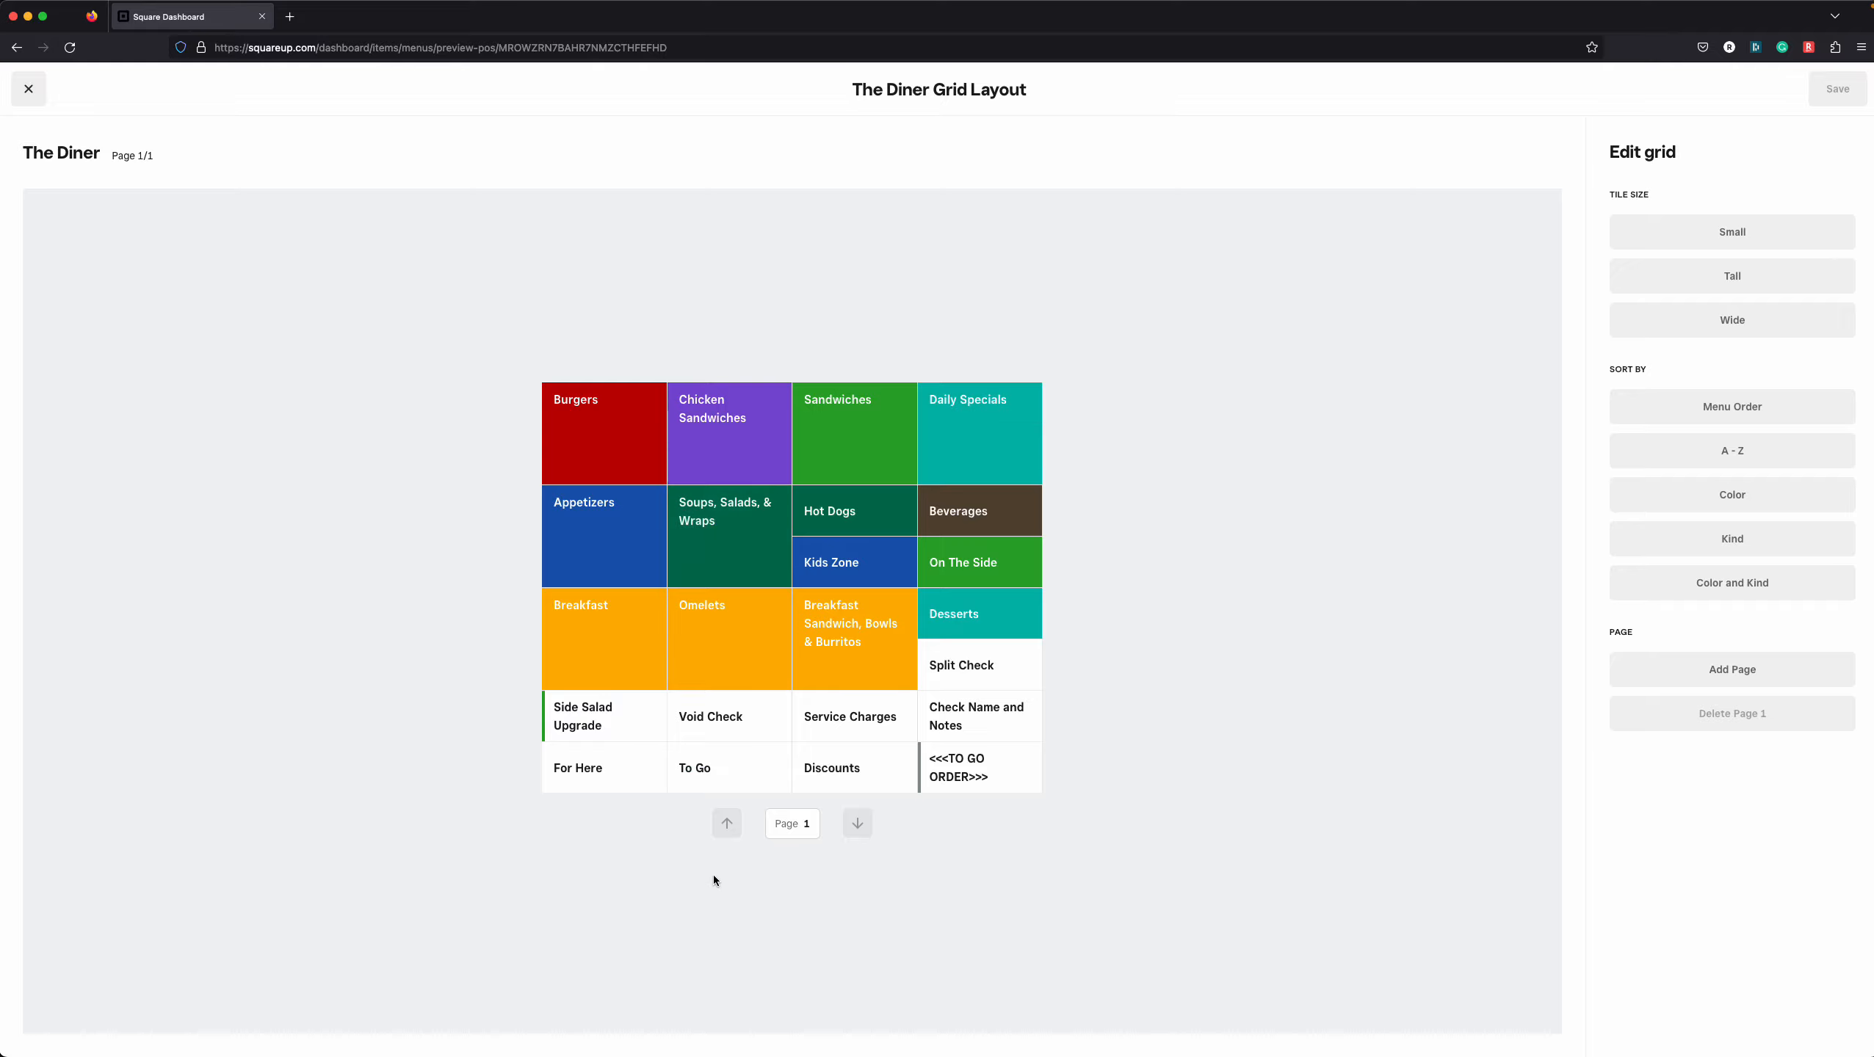
Open the Breakfast group in The Diner grid layout, leaving no tile selected
{"action": "left_click", "coordinate": [643, 609]}
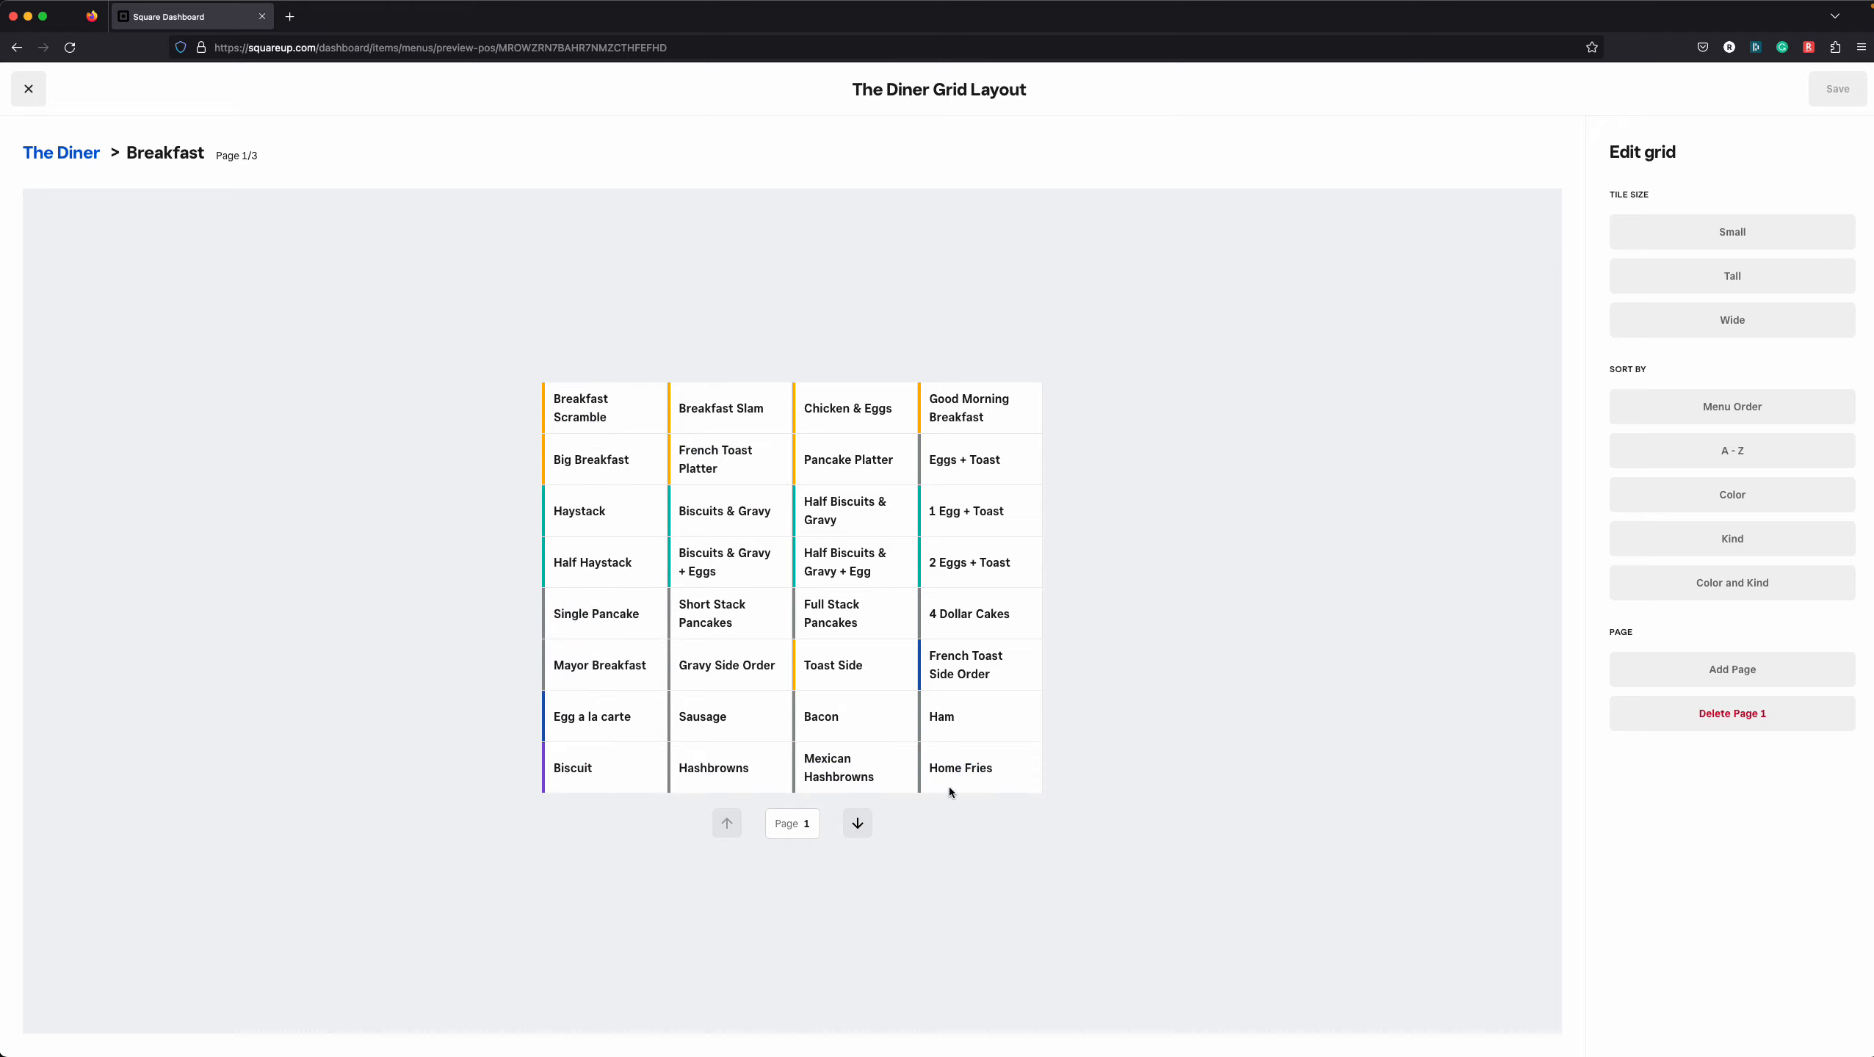
{"action": "left_click", "coordinate": [963, 671]}
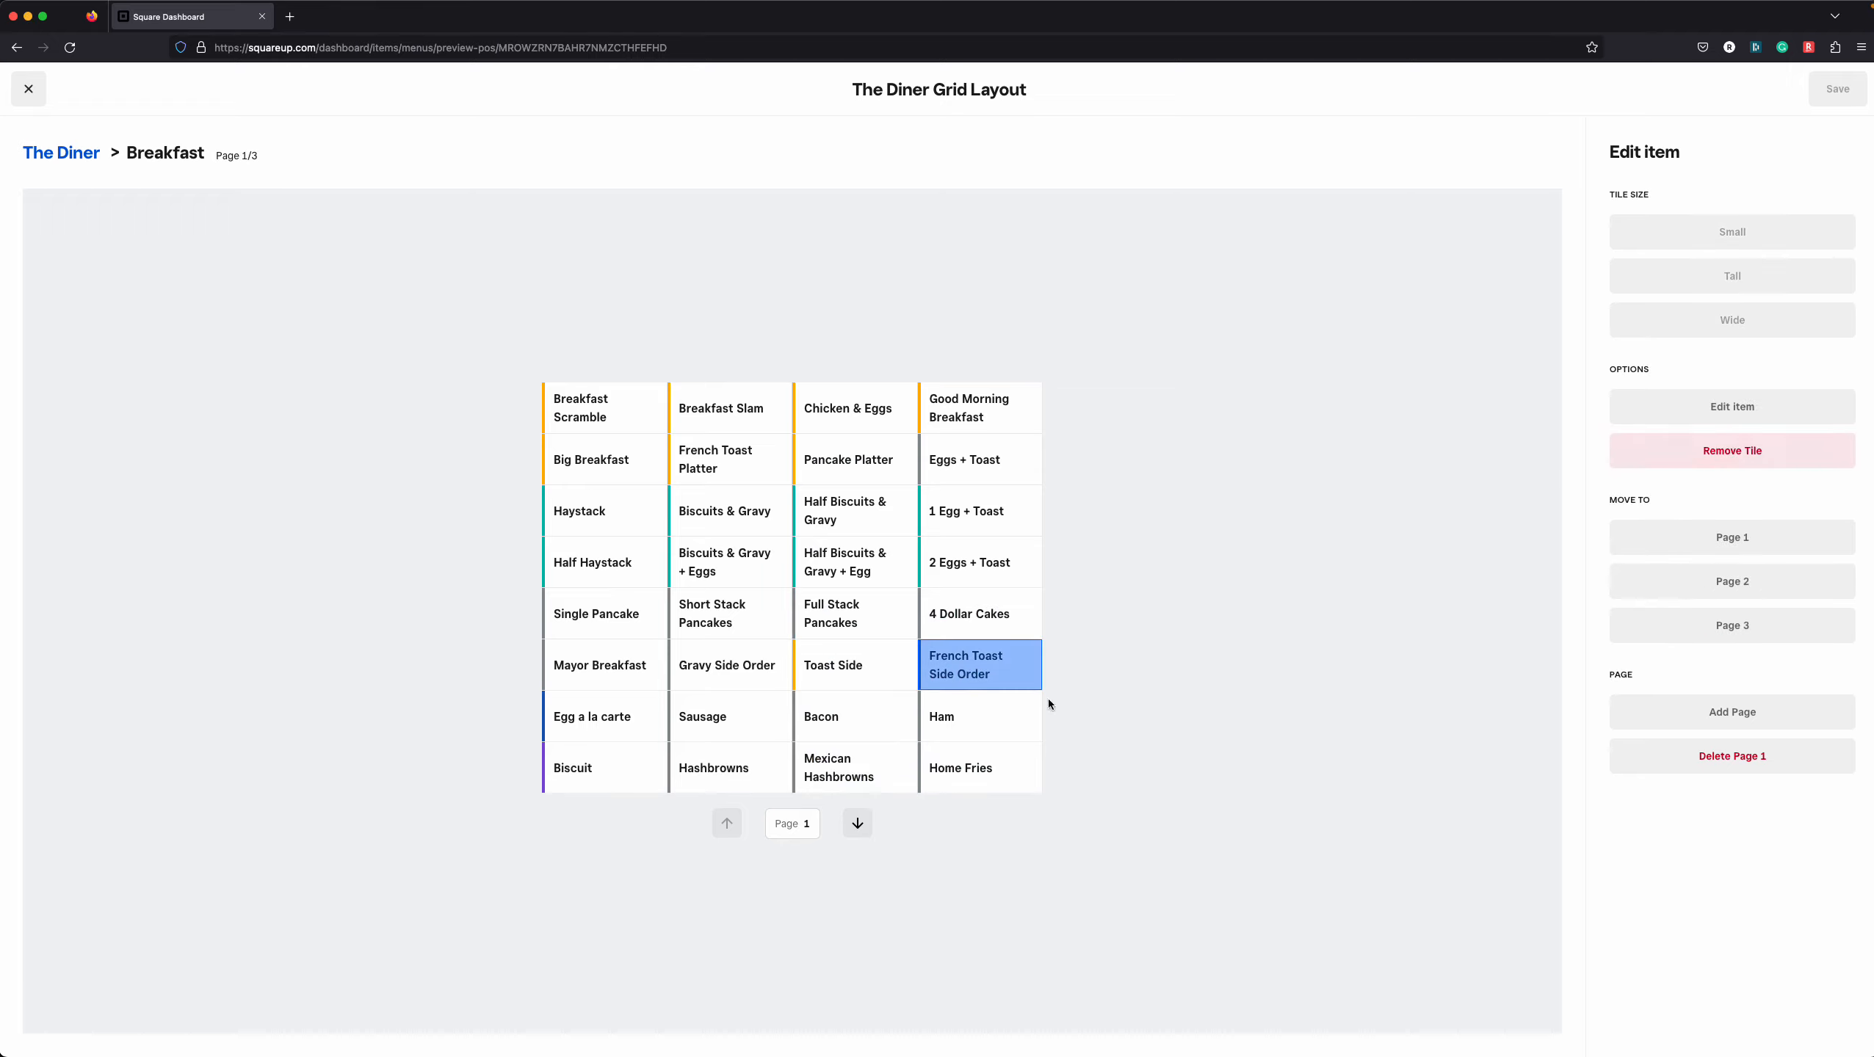
{"action": "left_click", "coordinate": [1218, 797]}
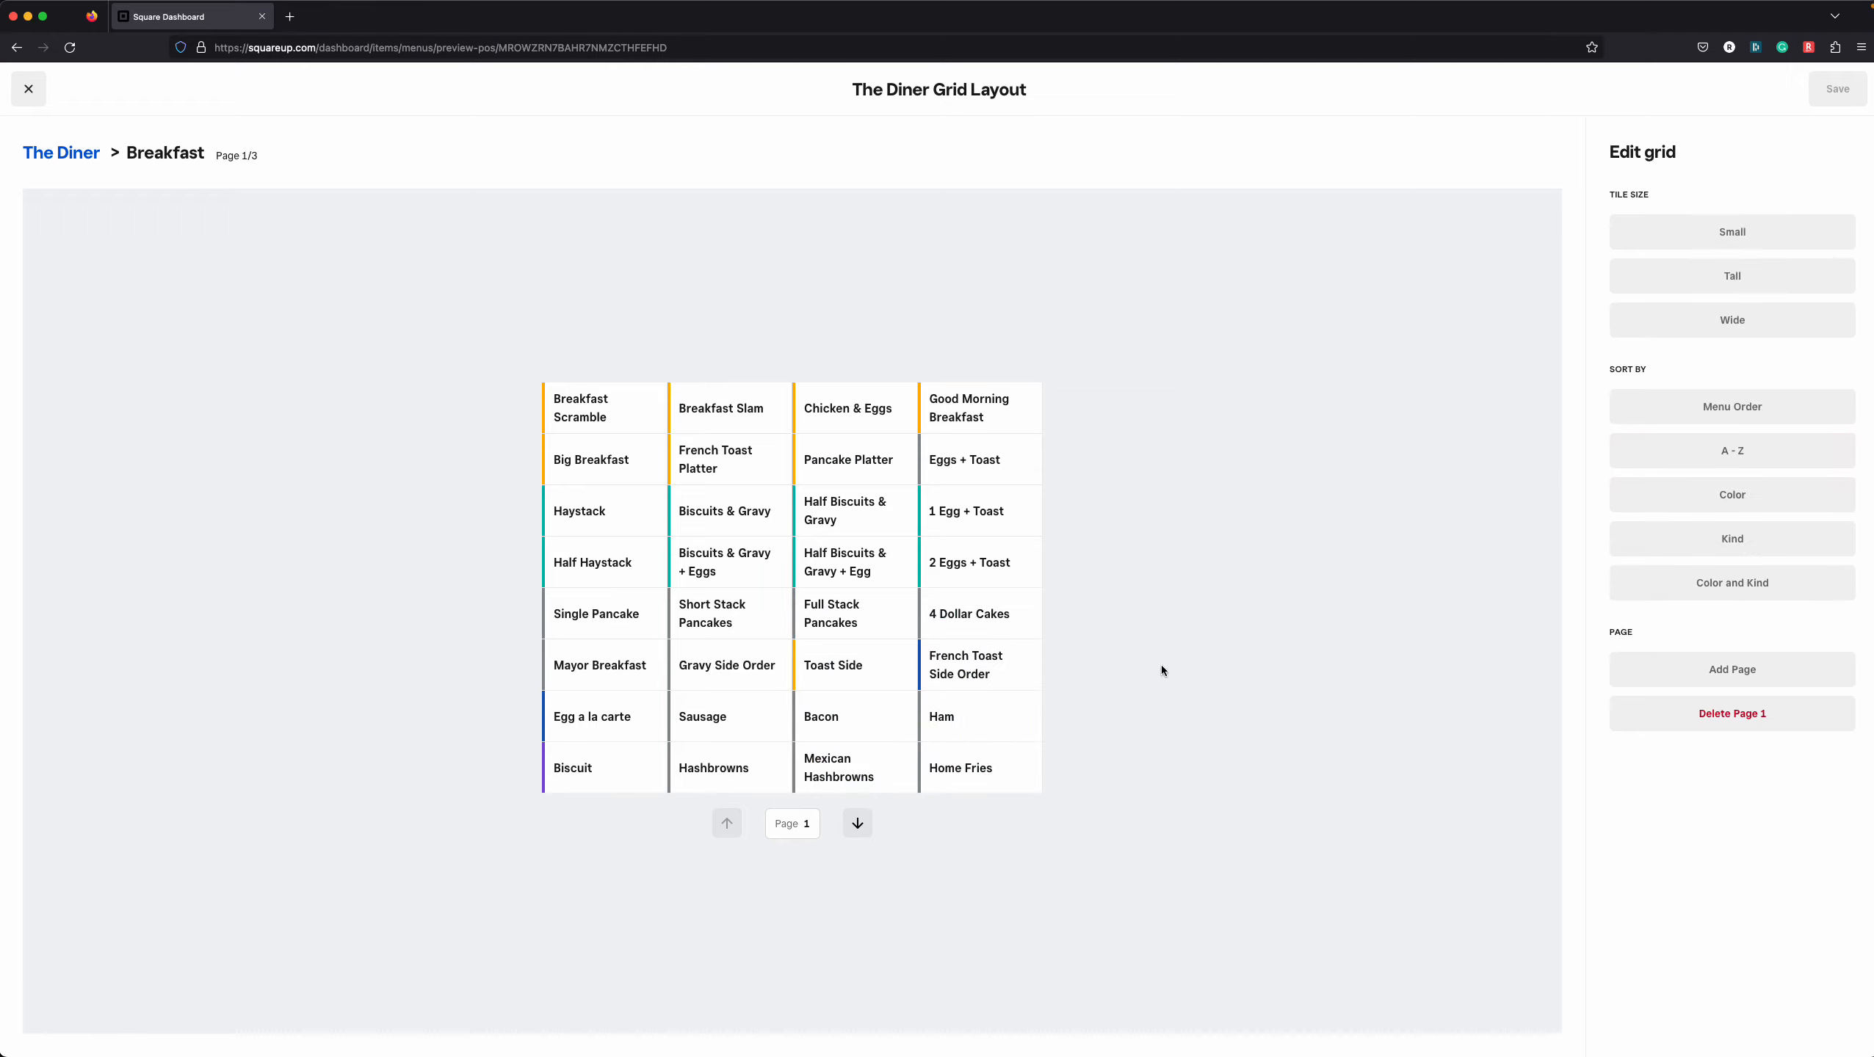
Add a page to the Breakfast grid, look through its pages, and delete the empty page 4
{"action": "left_click", "coordinate": [1716, 675]}
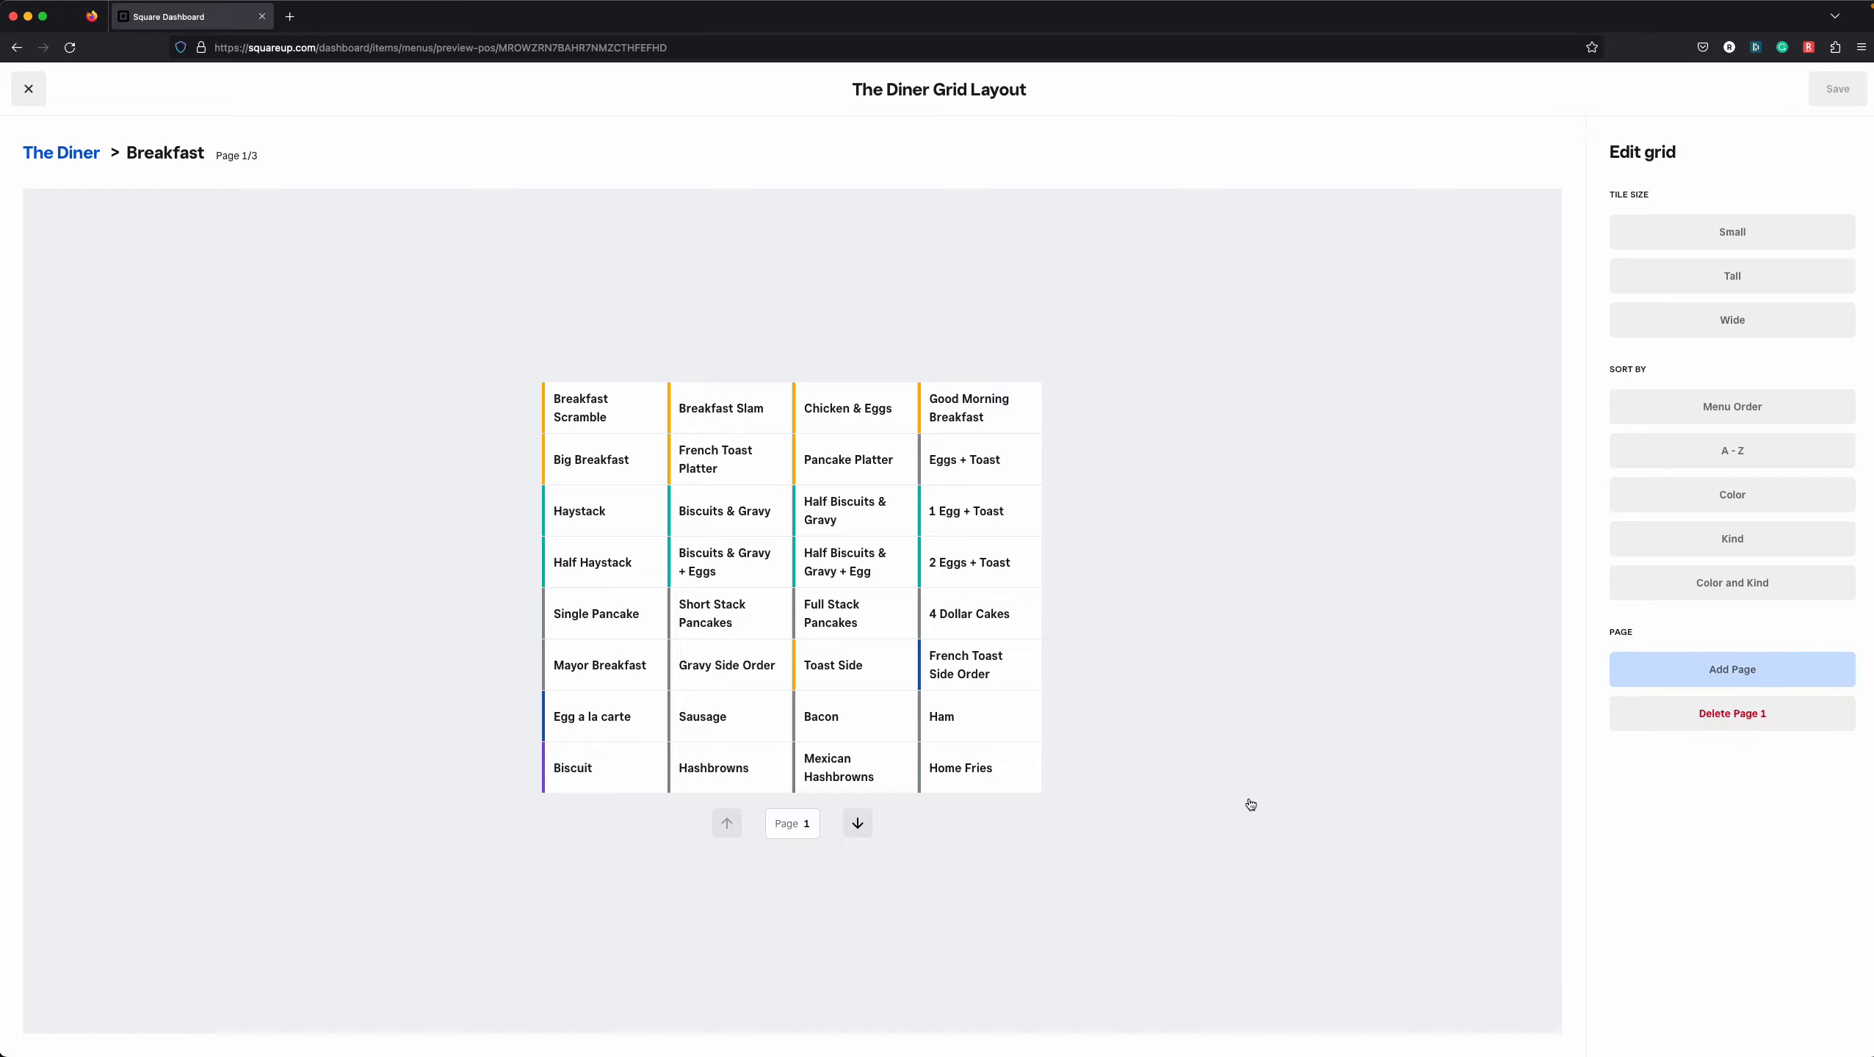
{"action": "left_click", "coordinate": [733, 823]}
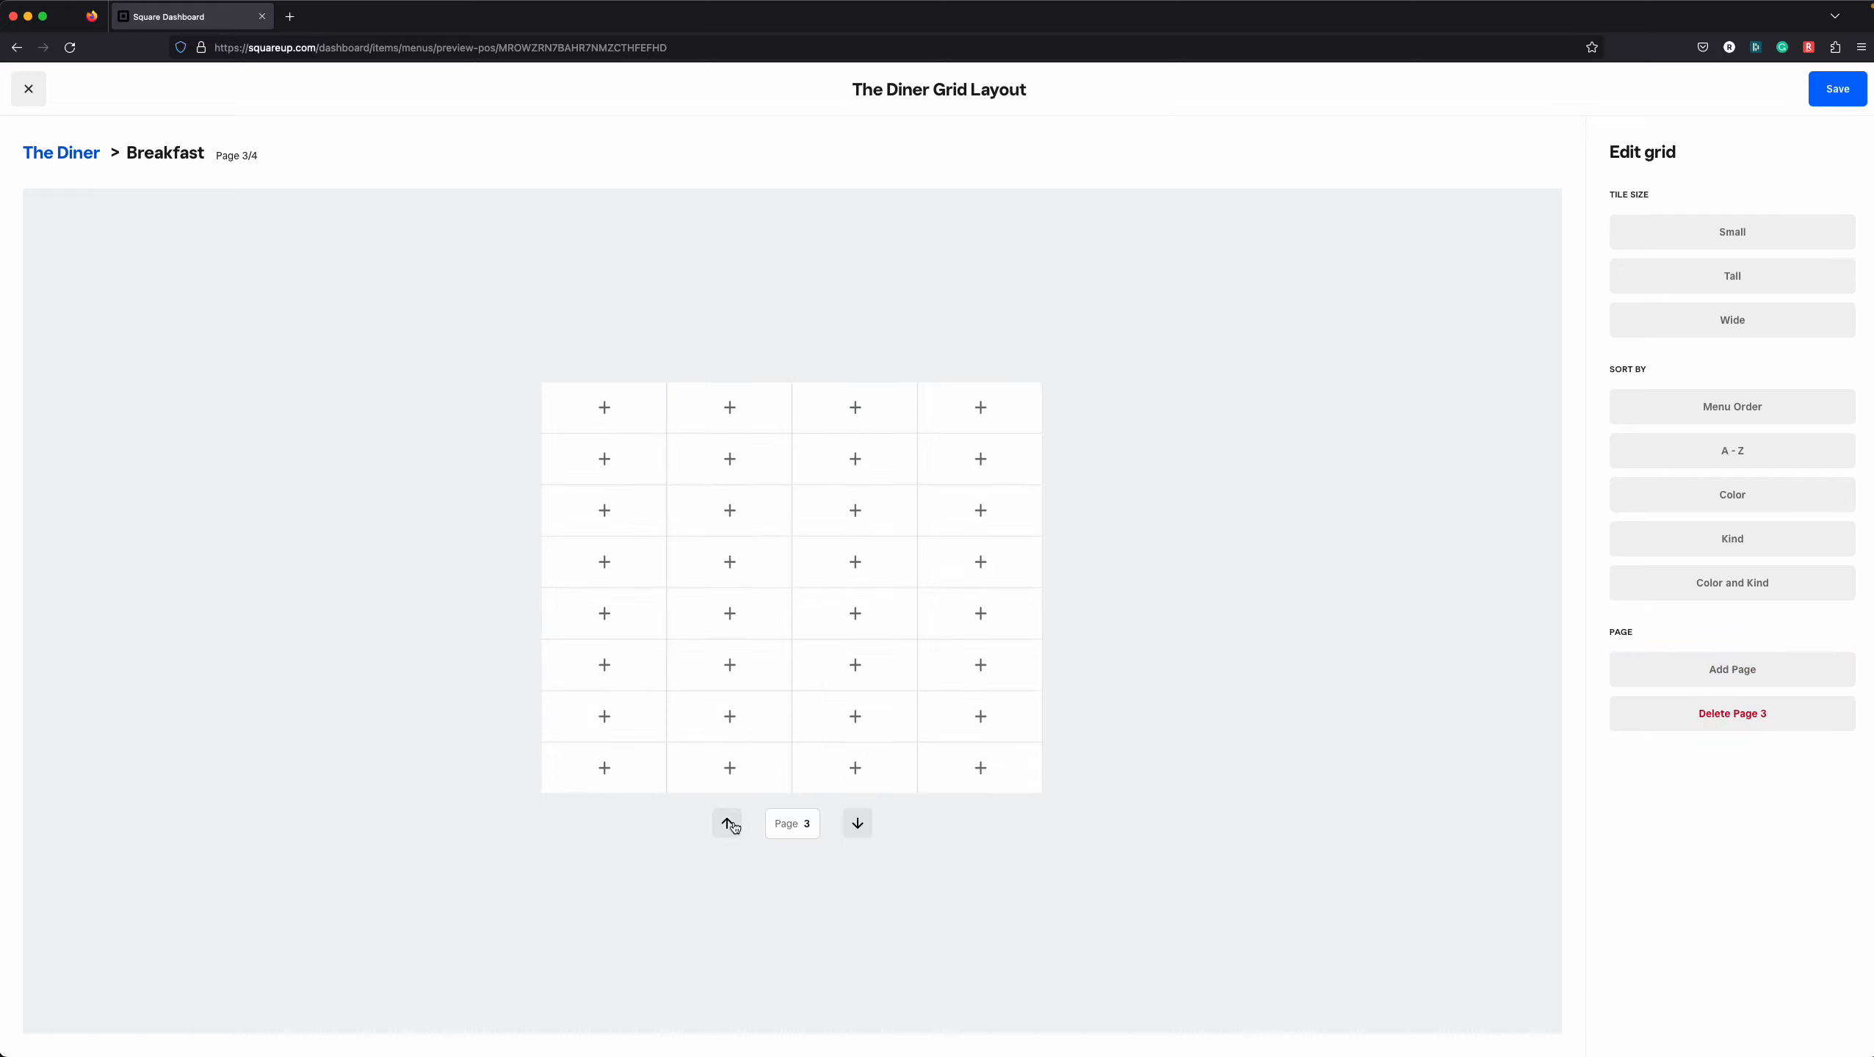
{"action": "left_click", "coordinate": [733, 824]}
{"action": "left_click", "coordinate": [732, 823]}
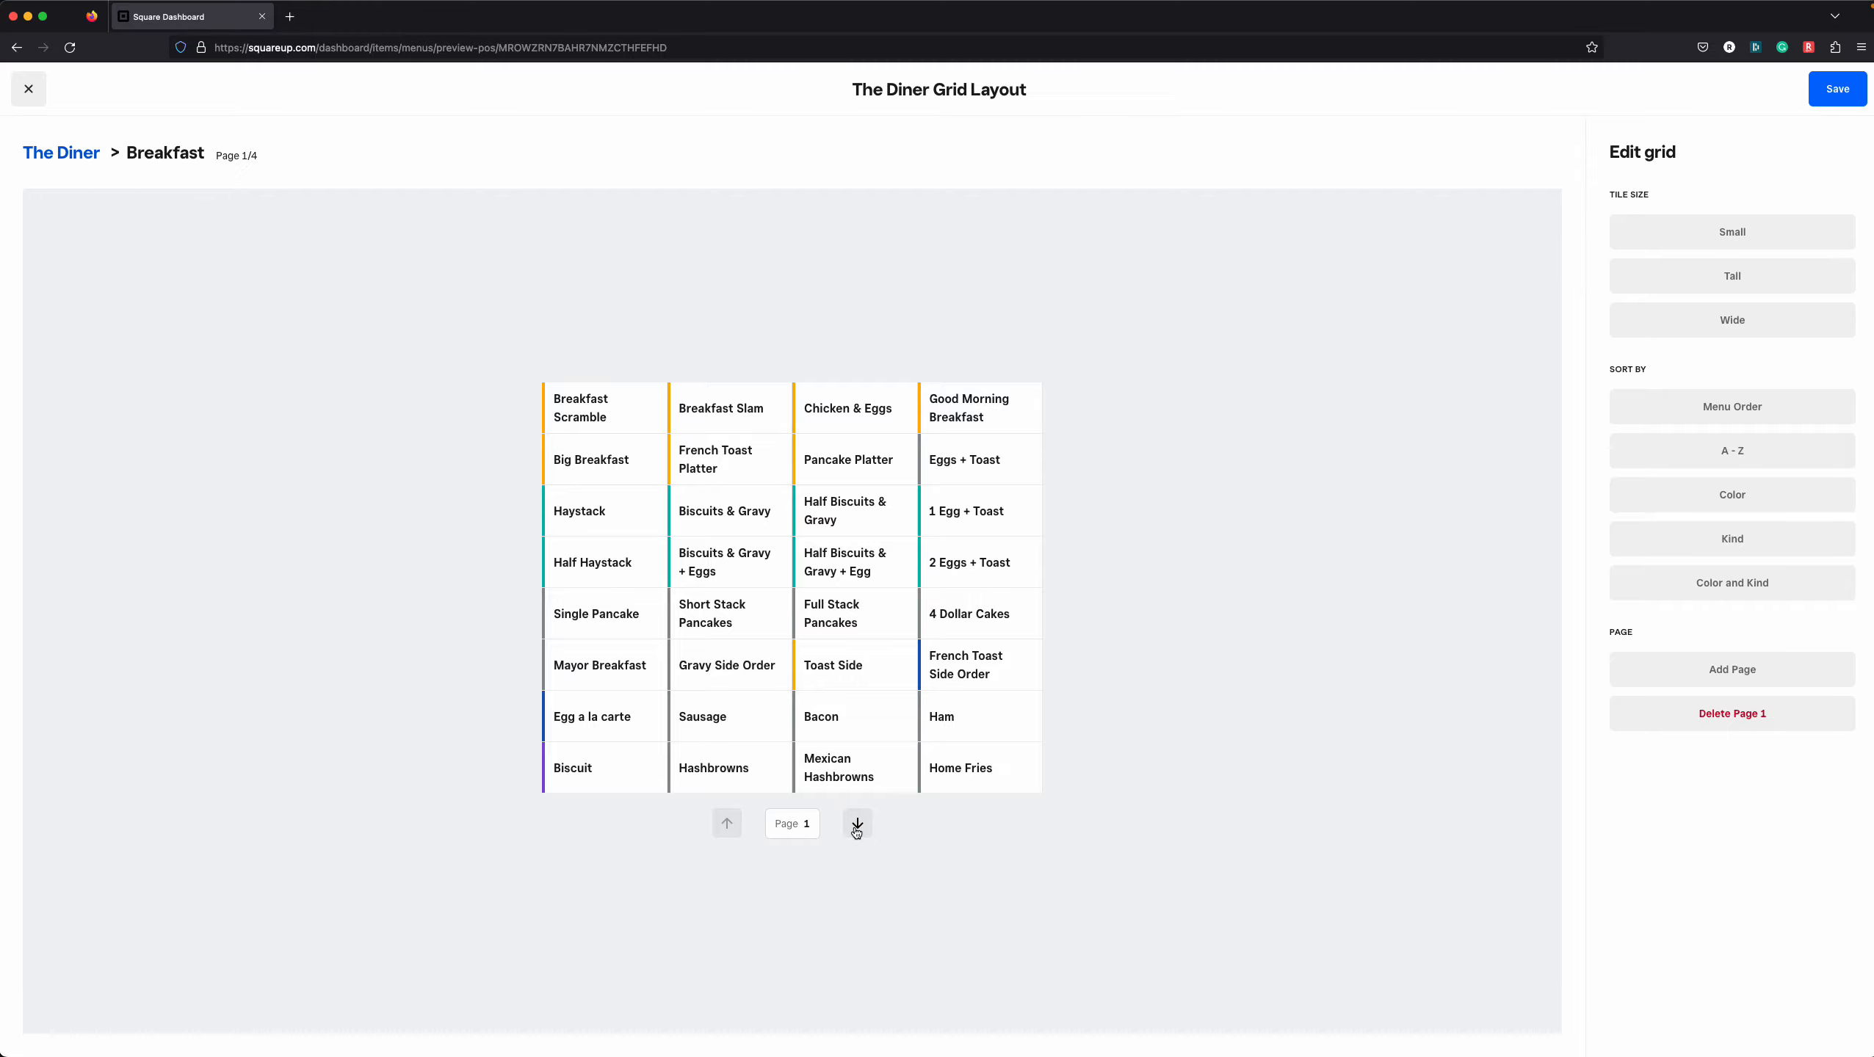
{"action": "left_click", "coordinate": [857, 830]}
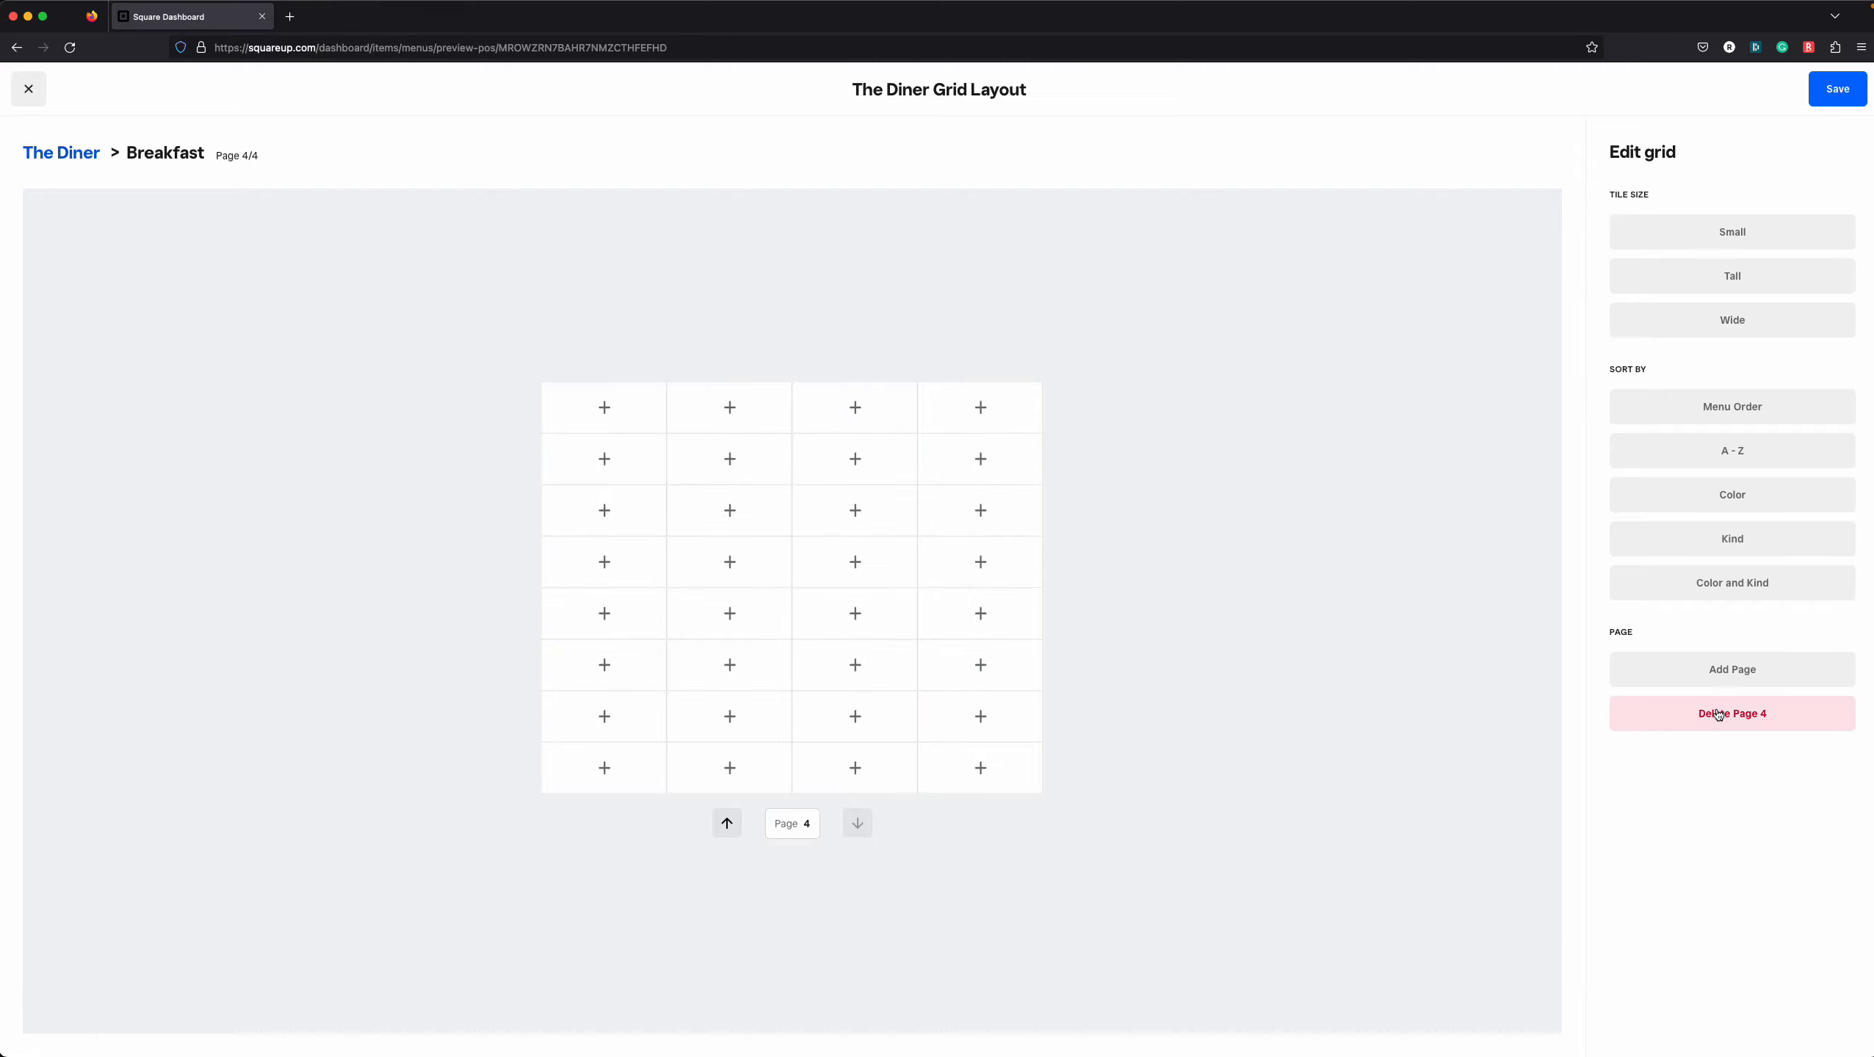
{"action": "left_click", "coordinate": [1718, 714]}
{"action": "left_click", "coordinate": [1099, 622]}
Delete the empty page 3 from the Breakfast grid and return to page 2
{"action": "left_click", "coordinate": [1788, 716]}
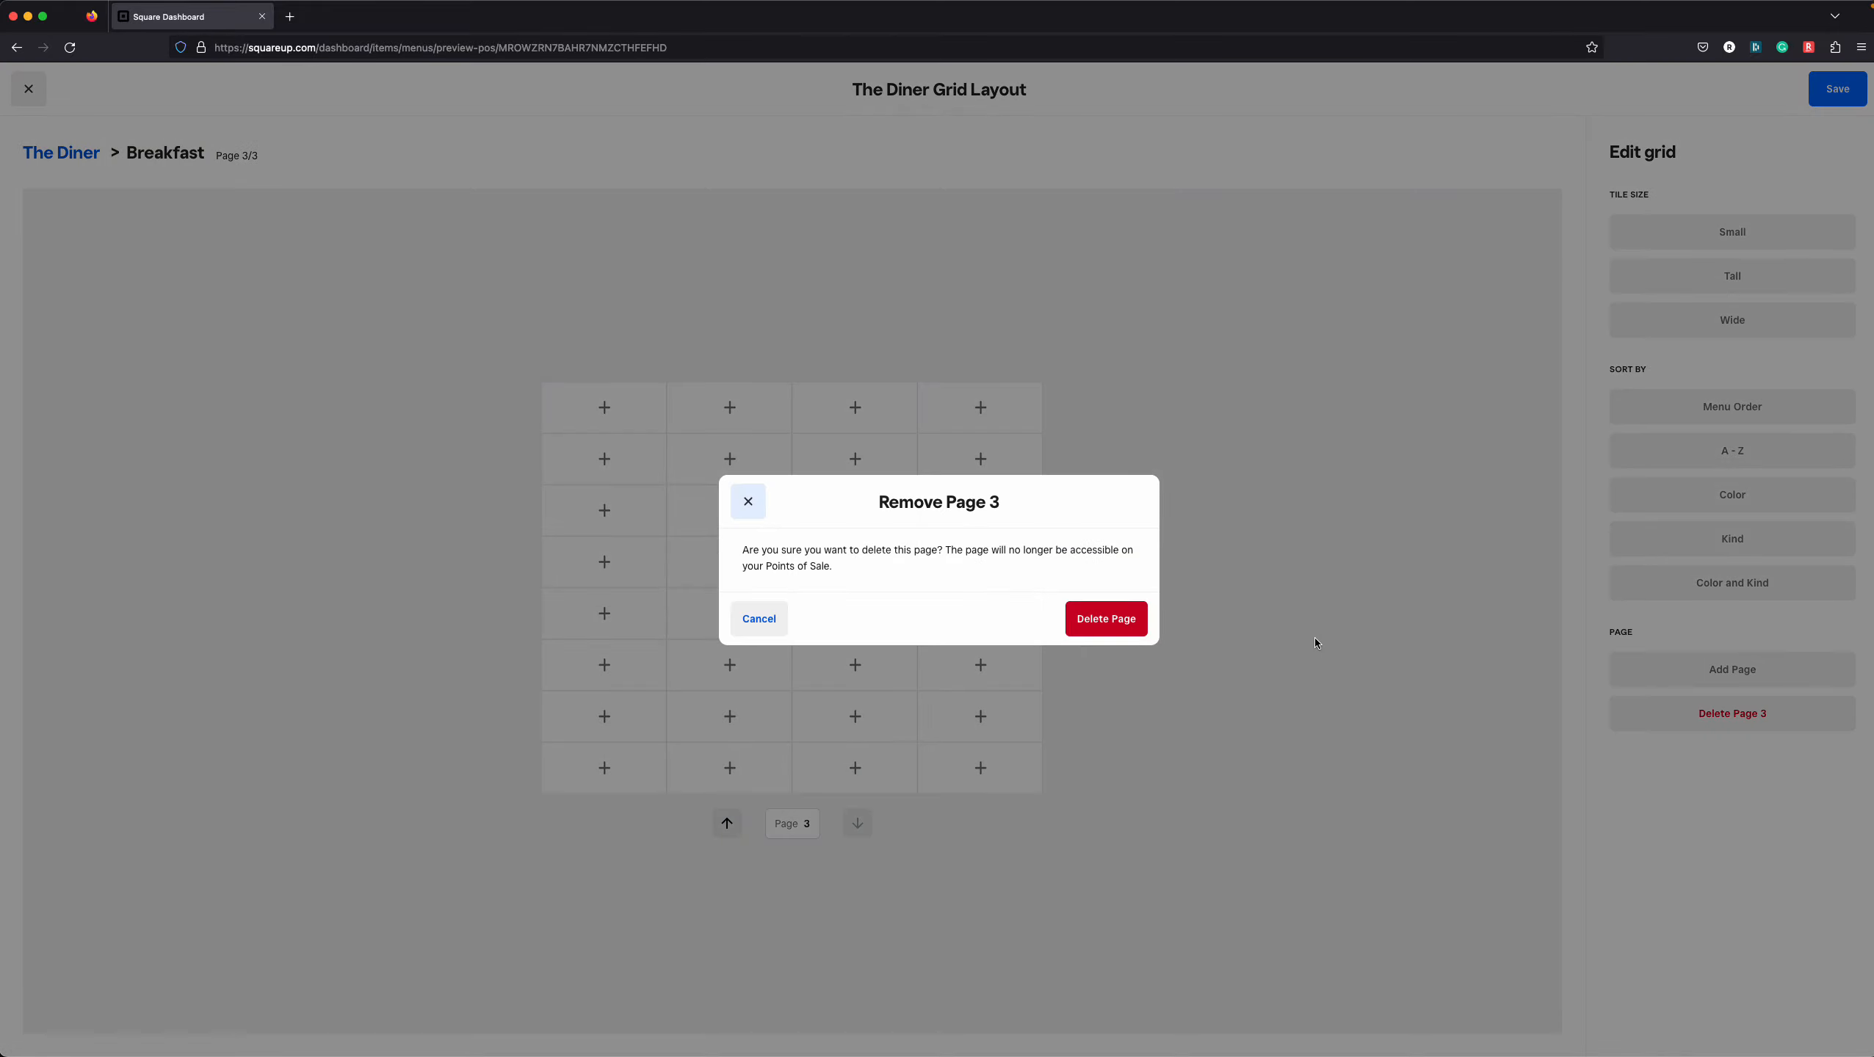
{"action": "left_click", "coordinate": [1125, 617]}
{"action": "left_click", "coordinate": [727, 823]}
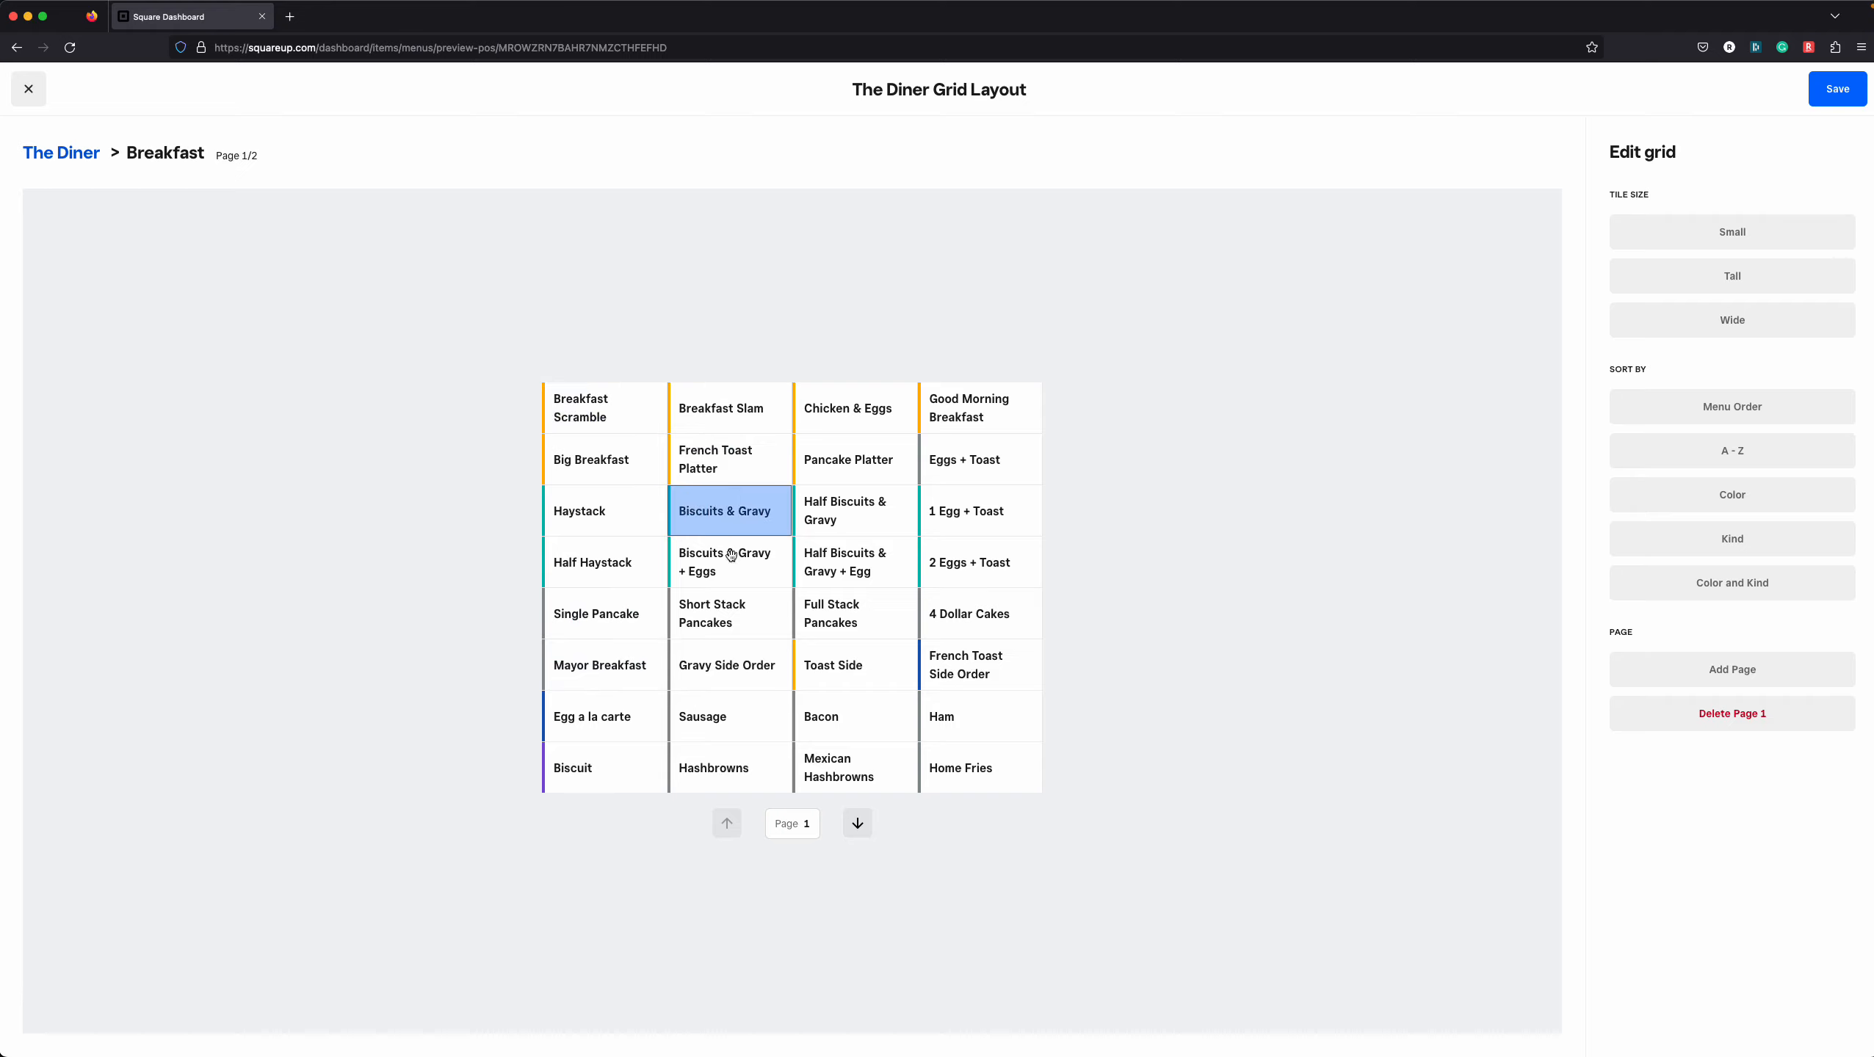
{"action": "left_click", "coordinate": [857, 823]}
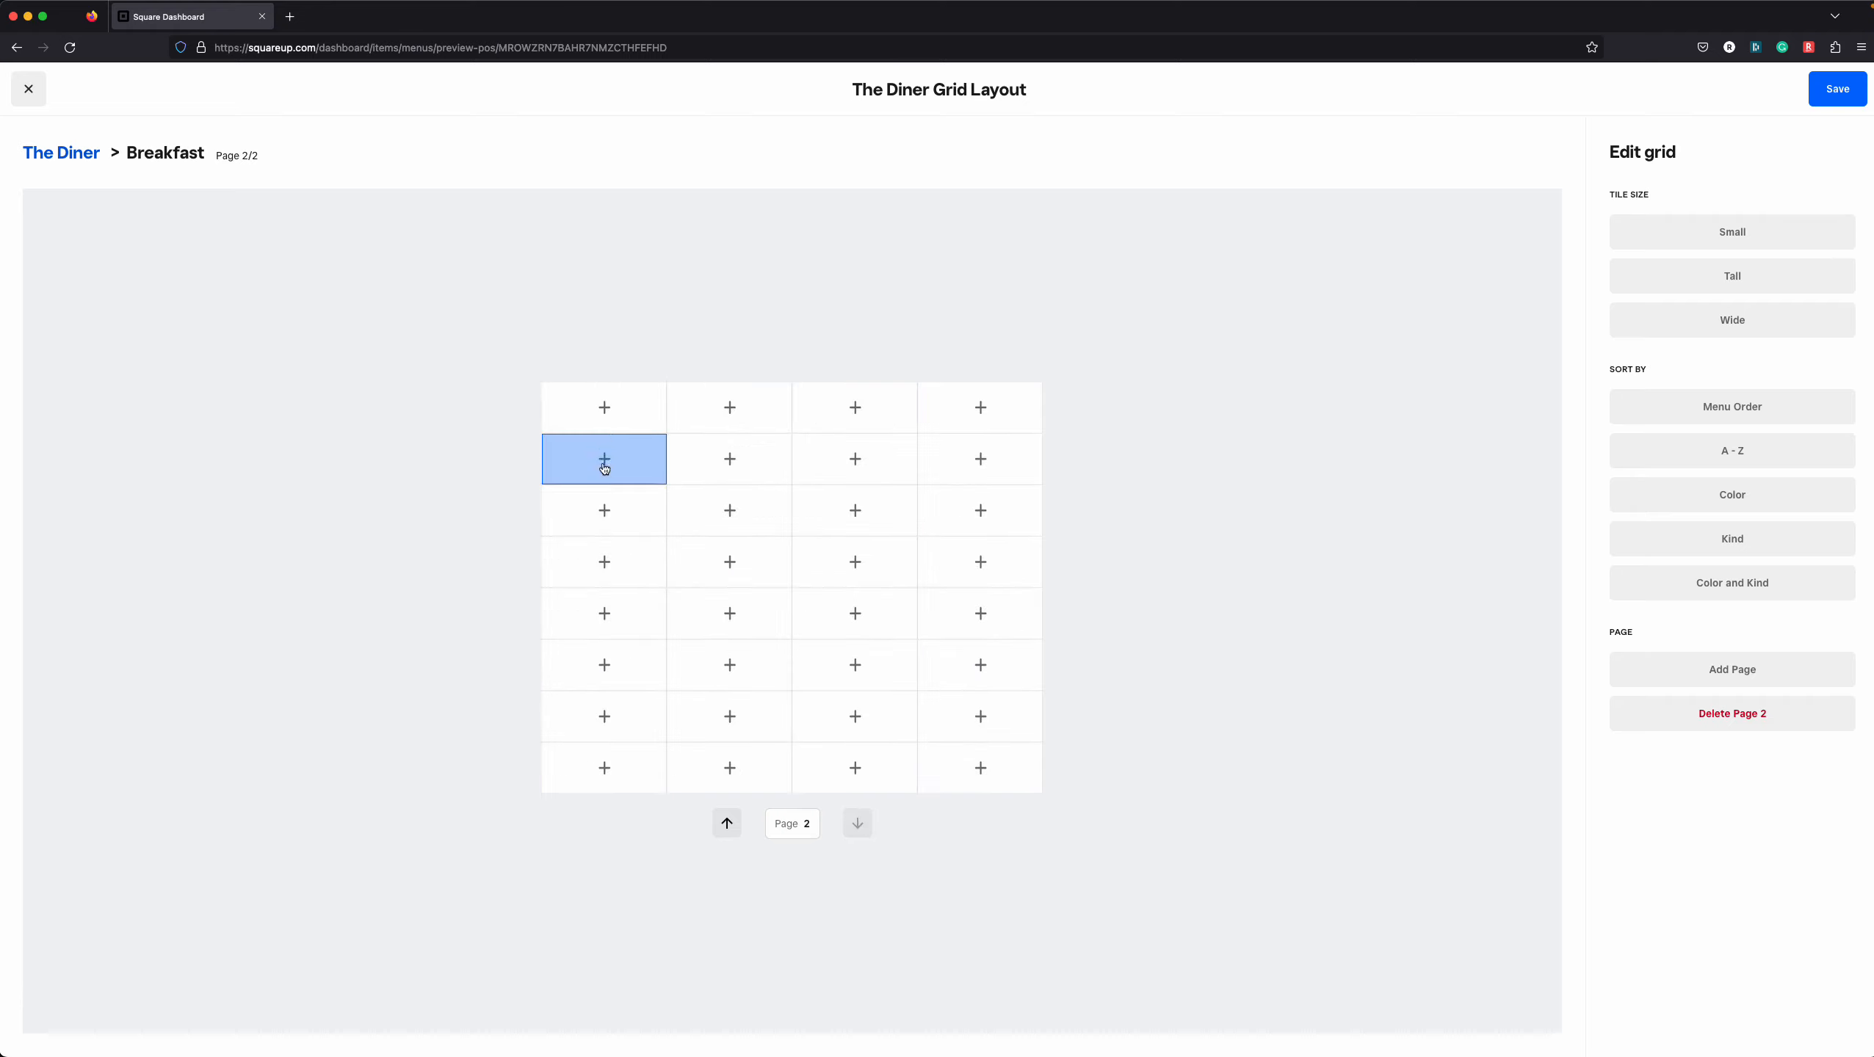
Search the existing items for "test" and add New Test Breakfast Item to the first tile on Breakfast page 2
{"action": "left_click", "coordinate": [605, 410]}
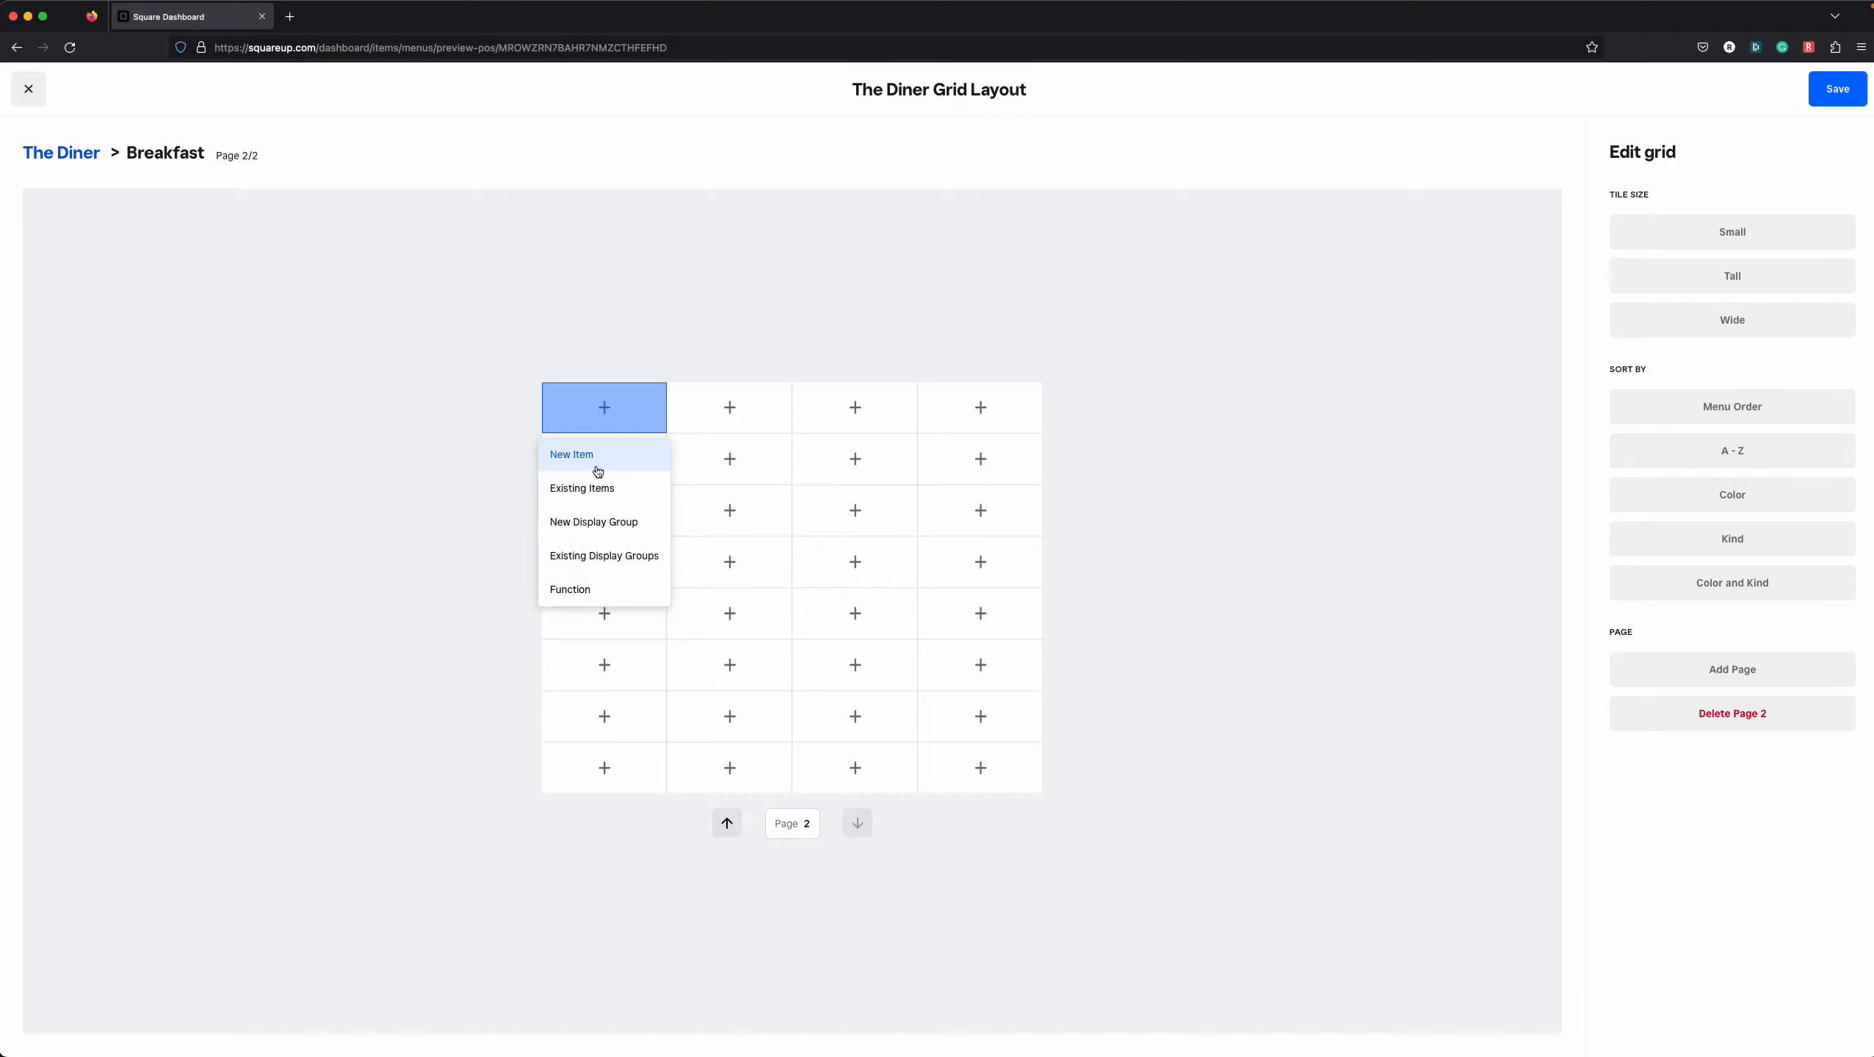
{"action": "left_click", "coordinate": [590, 490]}
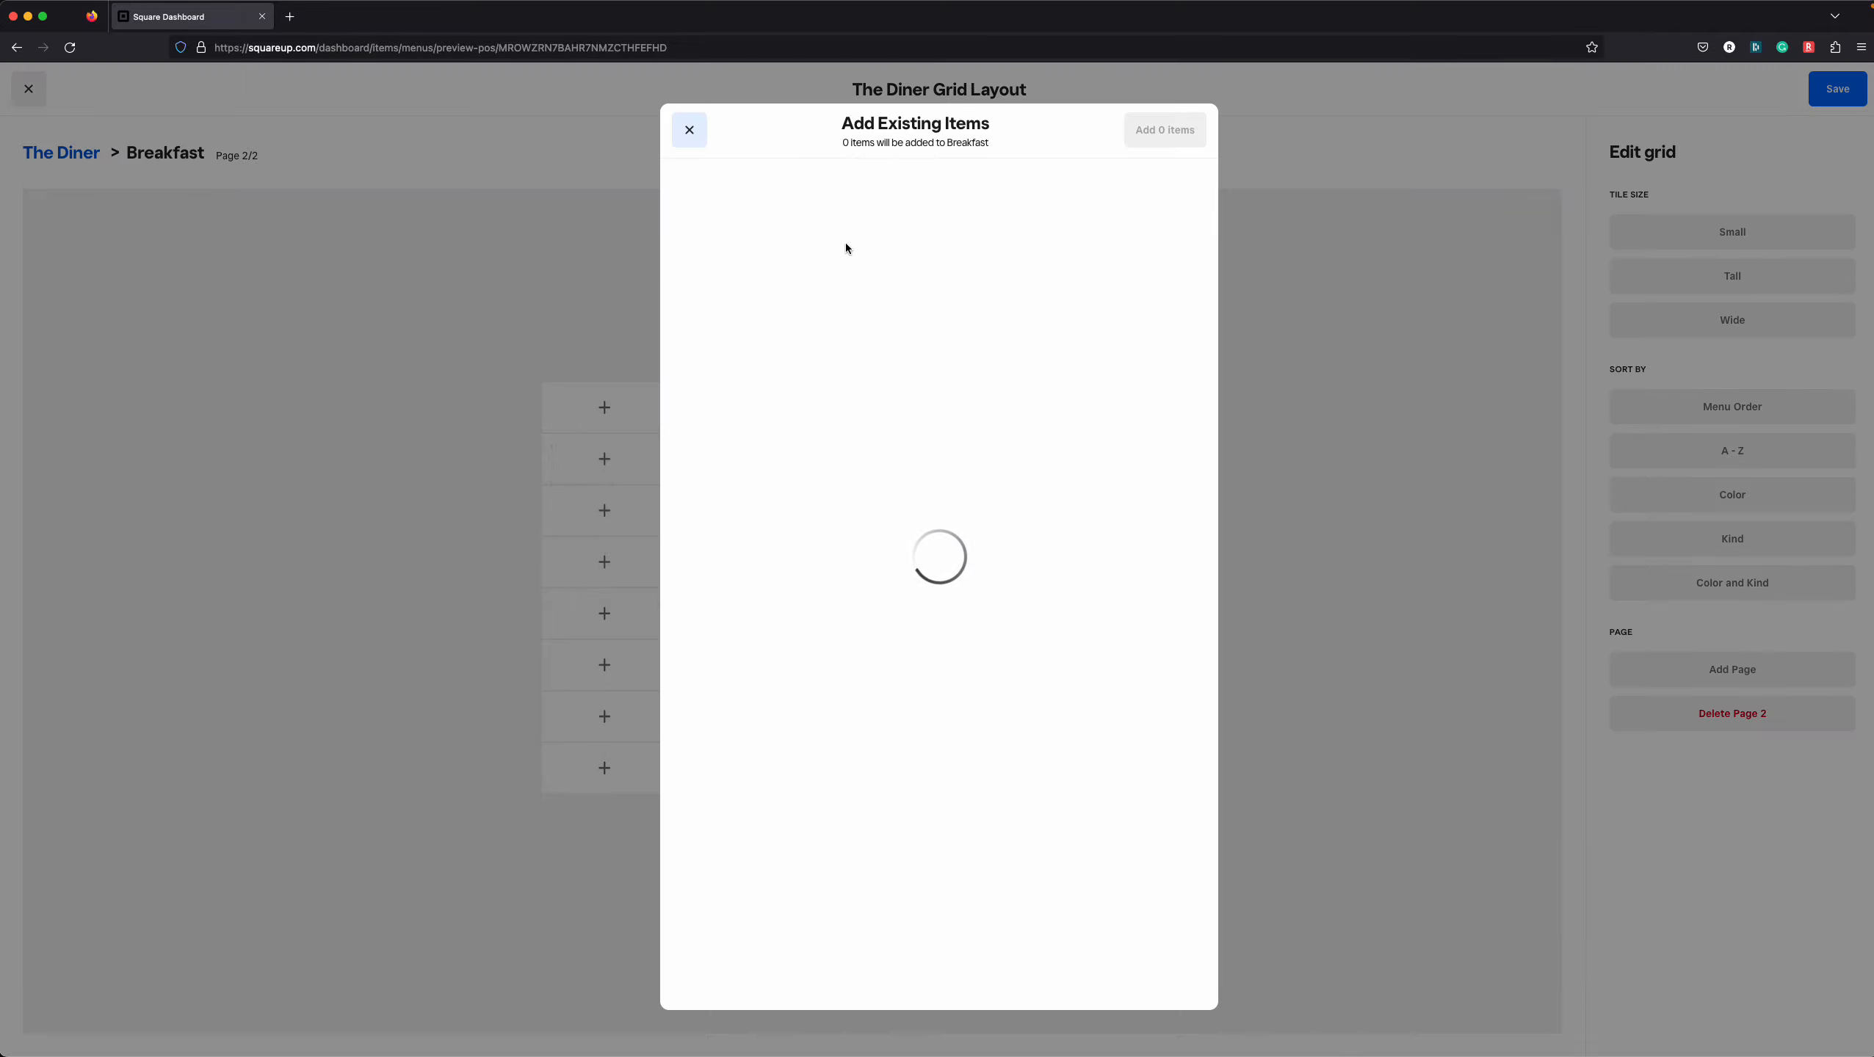
{"action": "left_click", "coordinate": [840, 196]}
{"action": "type", "text": "test"}
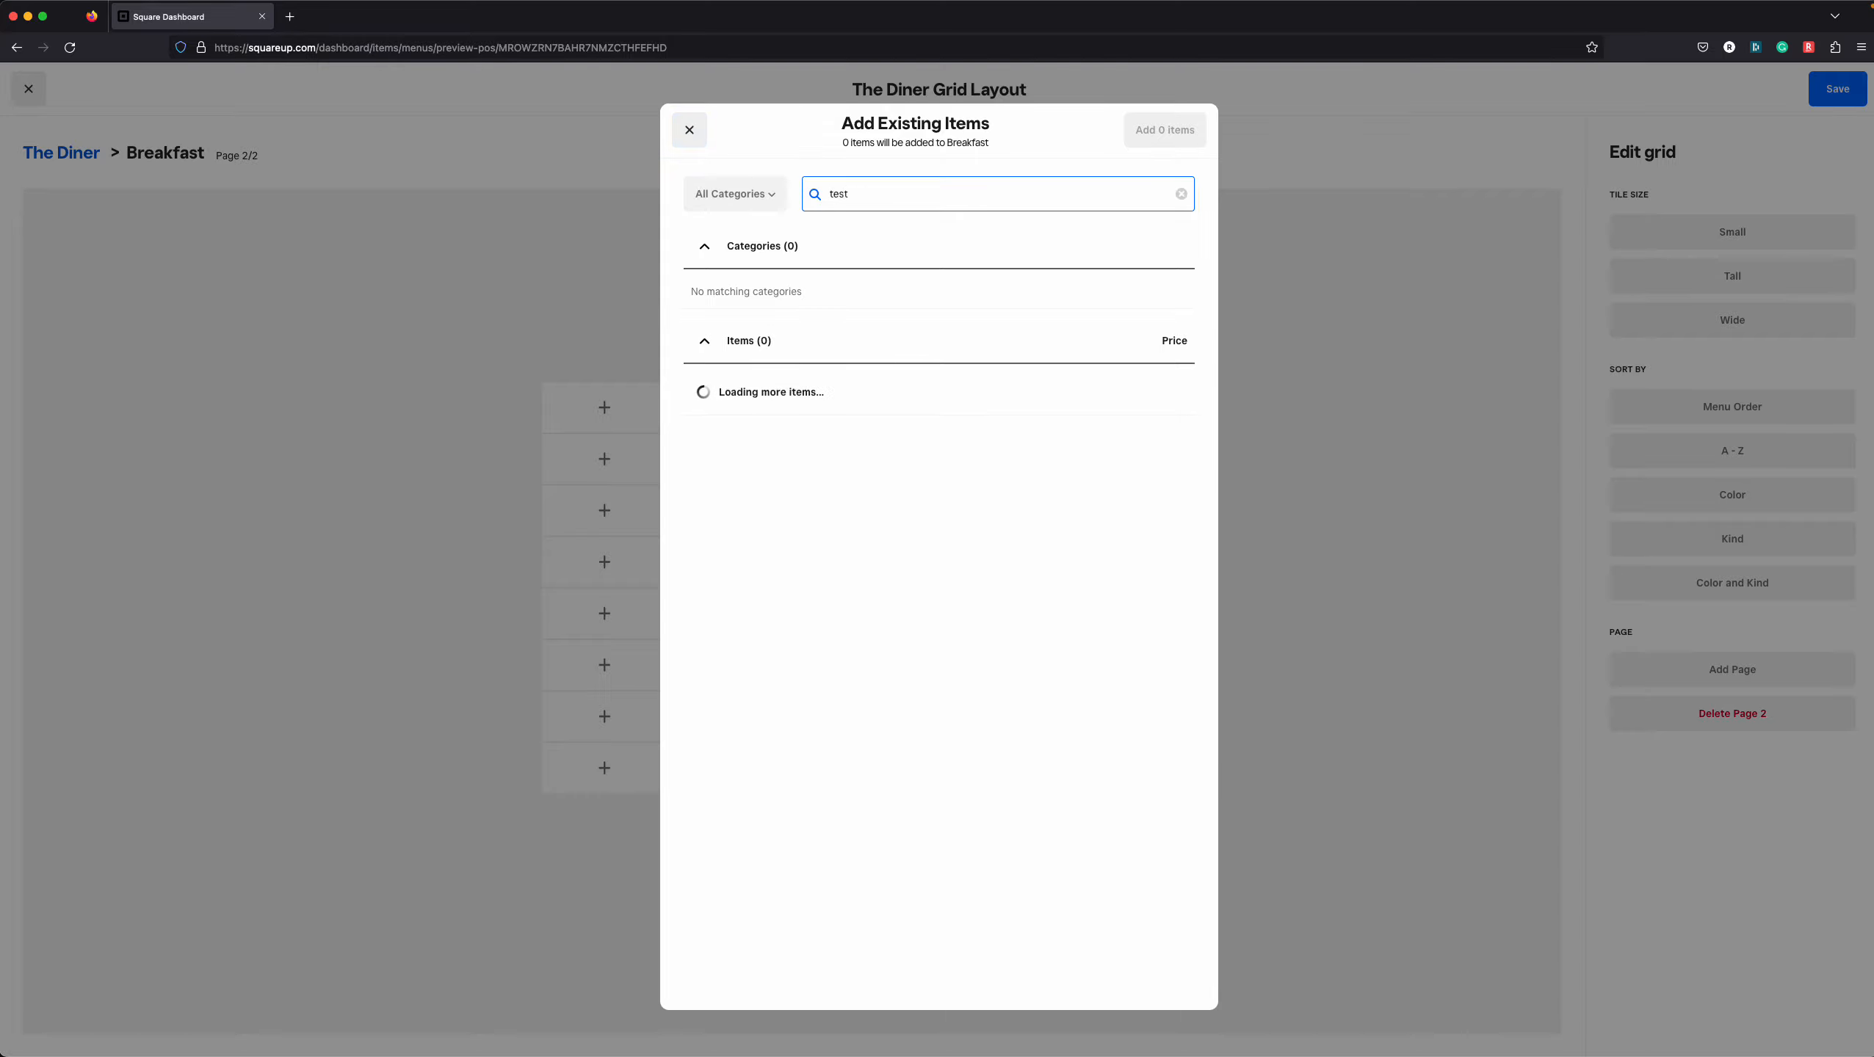
{"action": "left_click", "coordinate": [704, 392]}
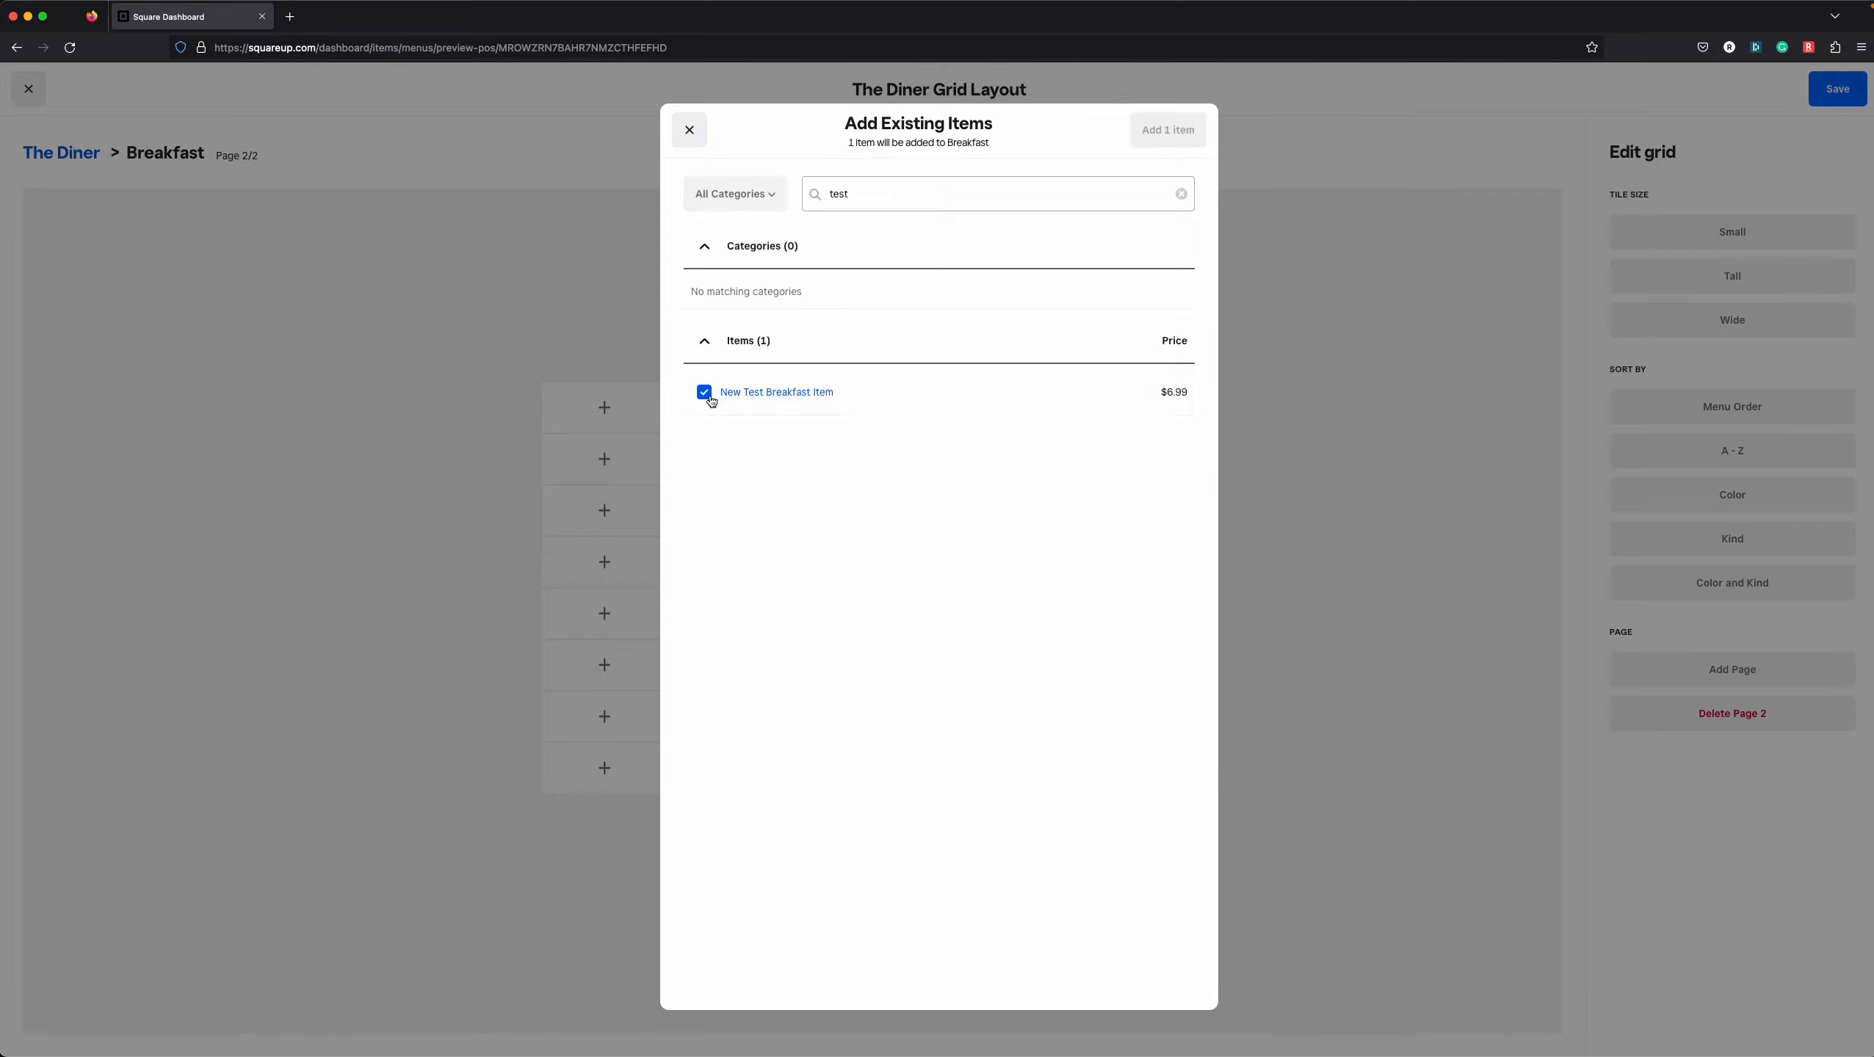
{"action": "left_click", "coordinate": [1168, 129]}
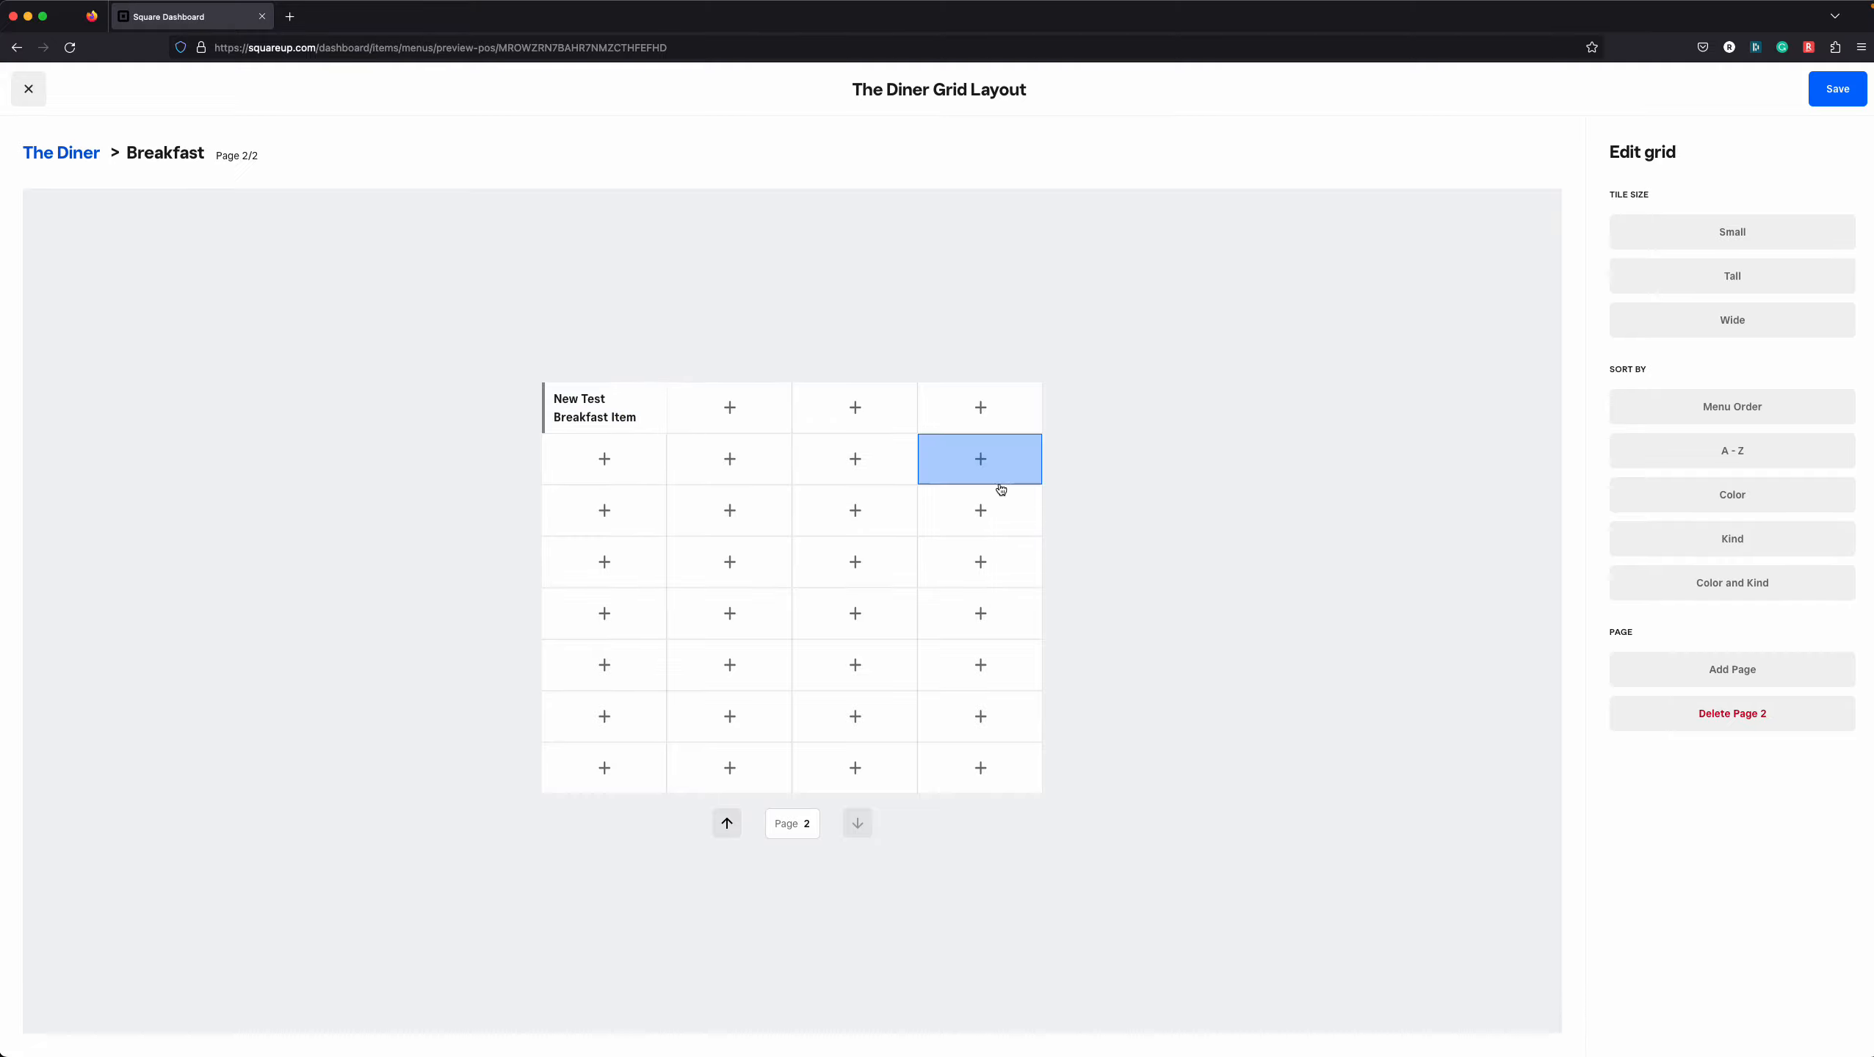
Remove the New Test Breakfast Item tile from Breakfast page 2
{"action": "left_click", "coordinate": [598, 419]}
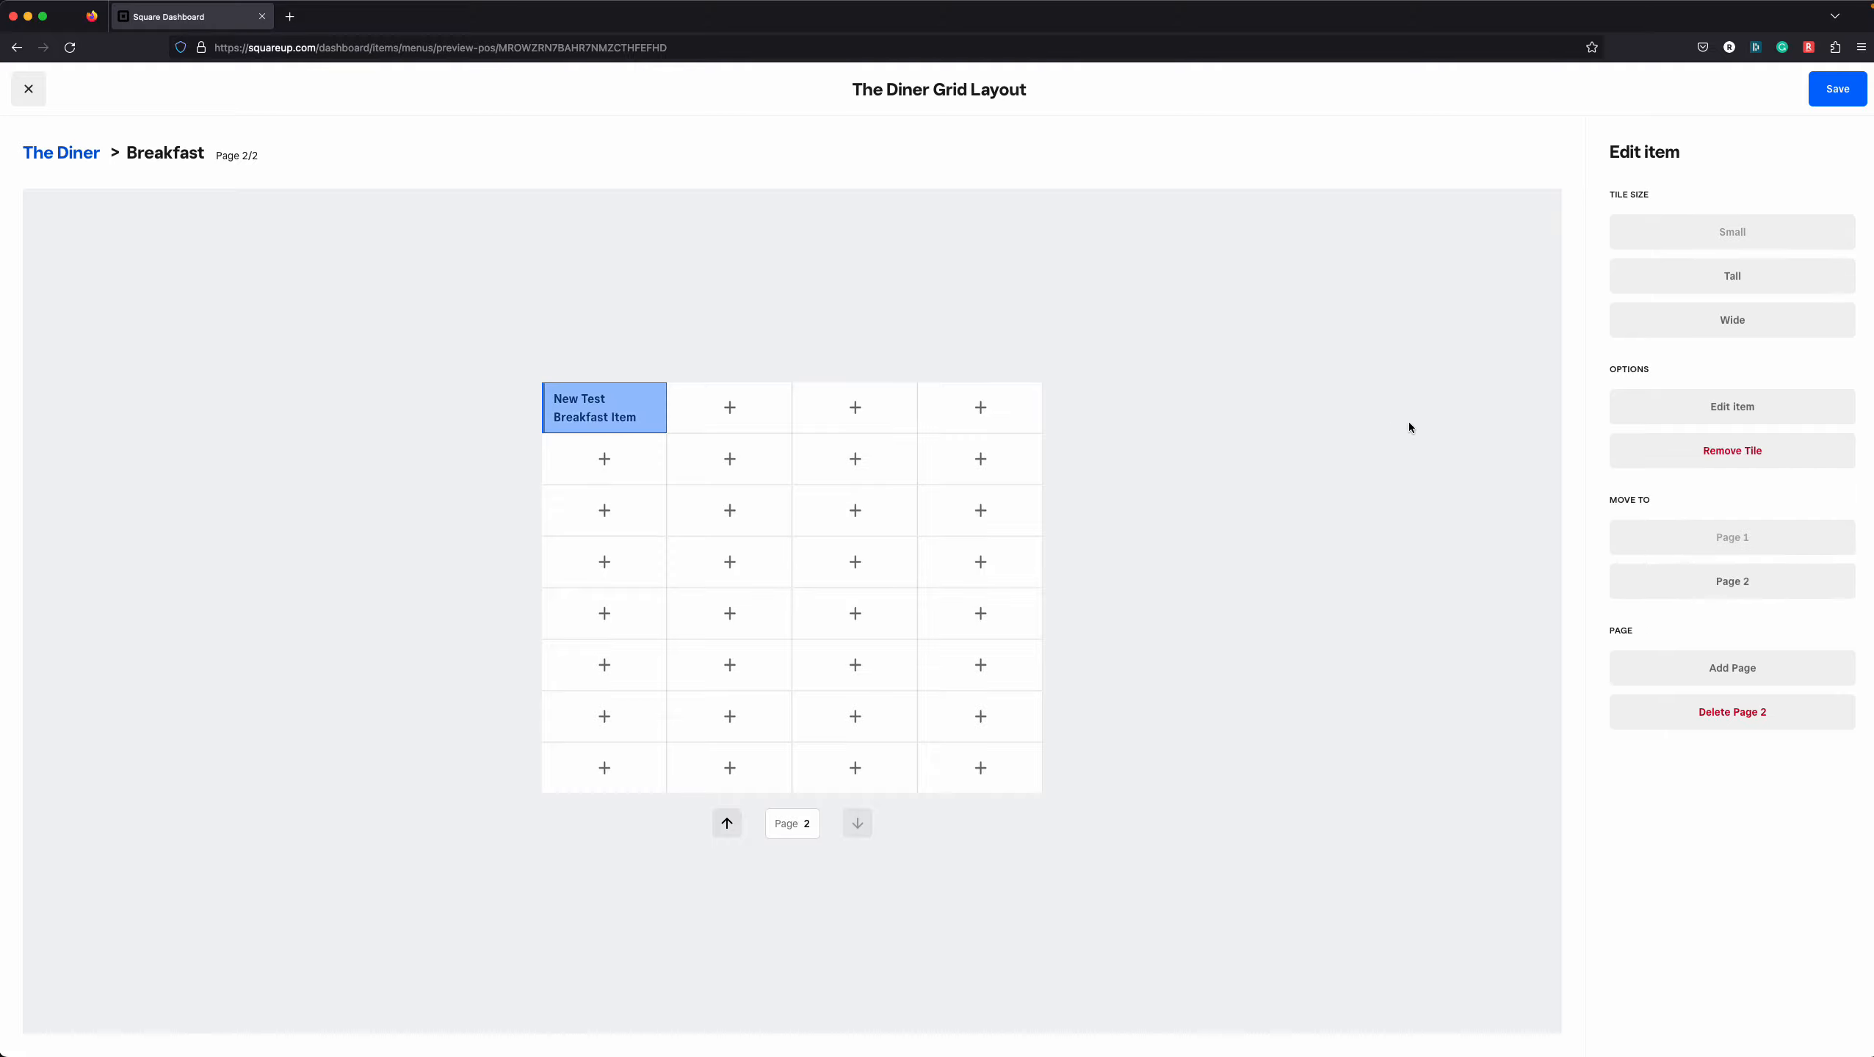
{"action": "left_click", "coordinate": [1673, 449]}
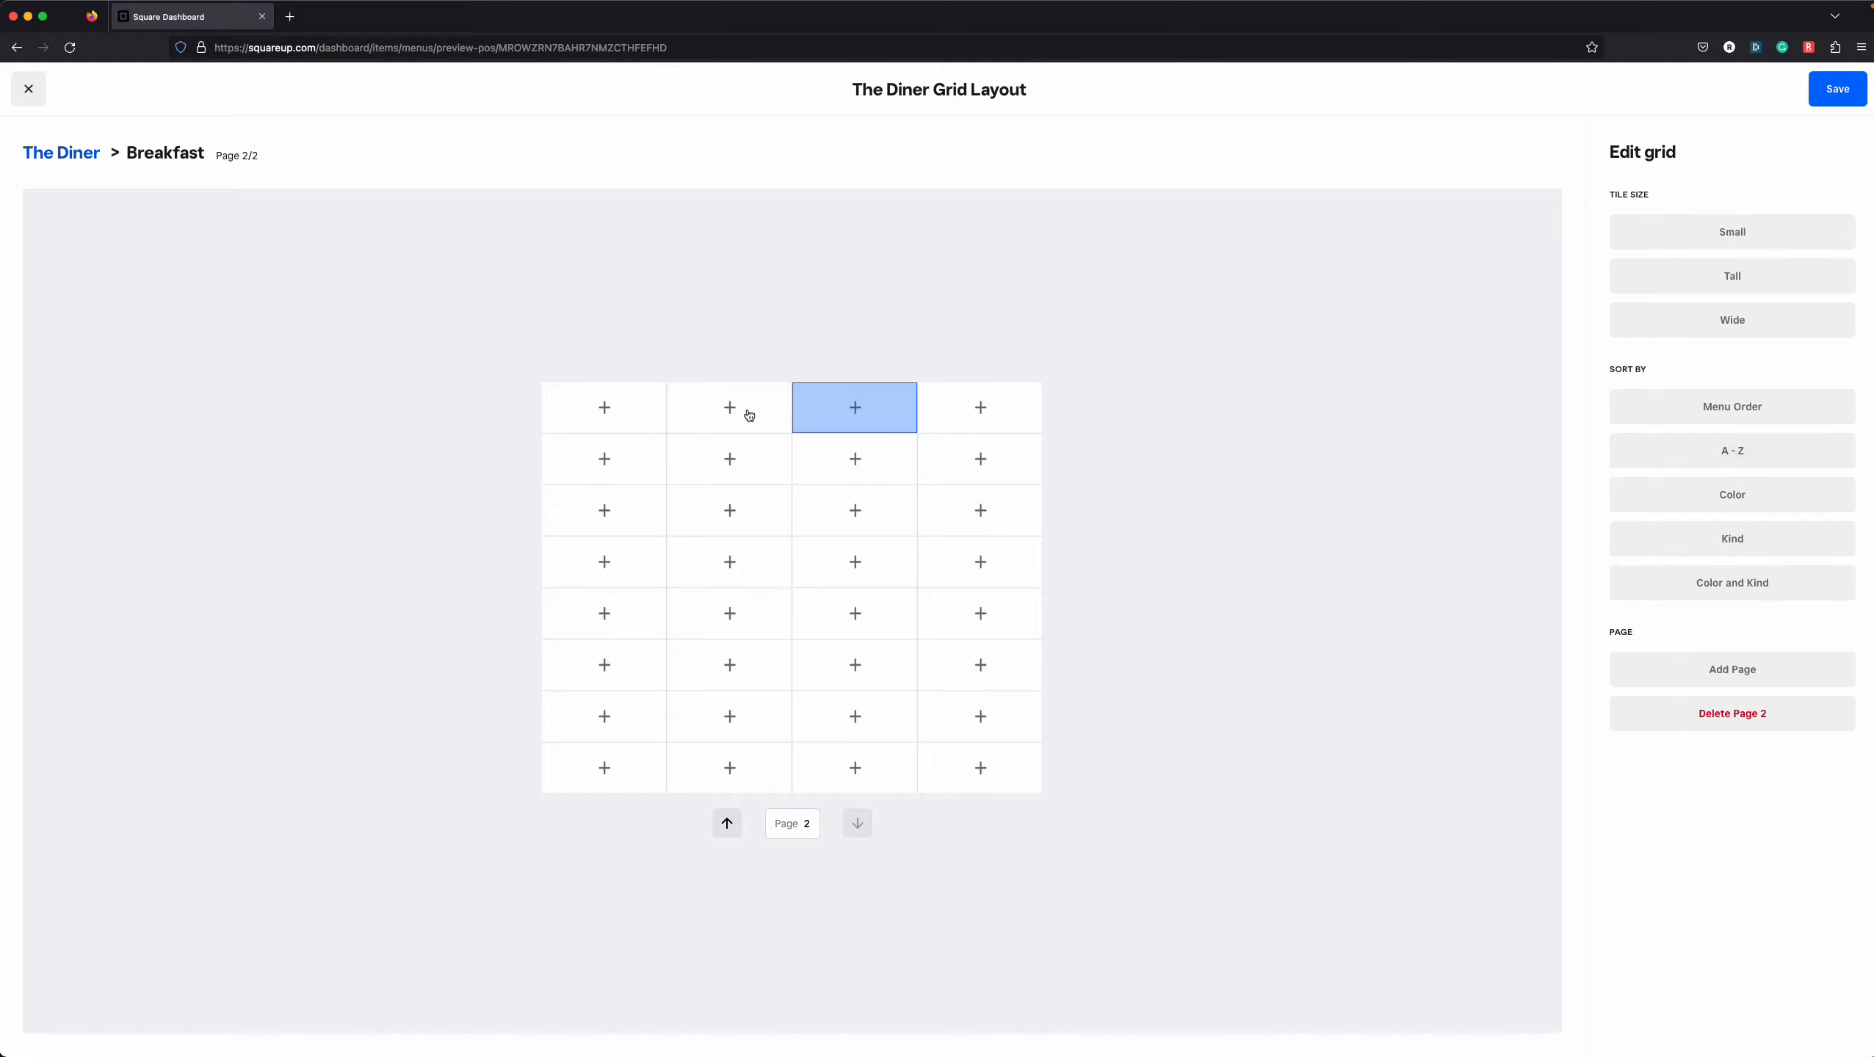
Place the existing New Test Breakfast Item, found by searching "test", in the first tile of Breakfast page 2 again
{"action": "left_click", "coordinate": [604, 407]}
{"action": "left_click", "coordinate": [580, 489]}
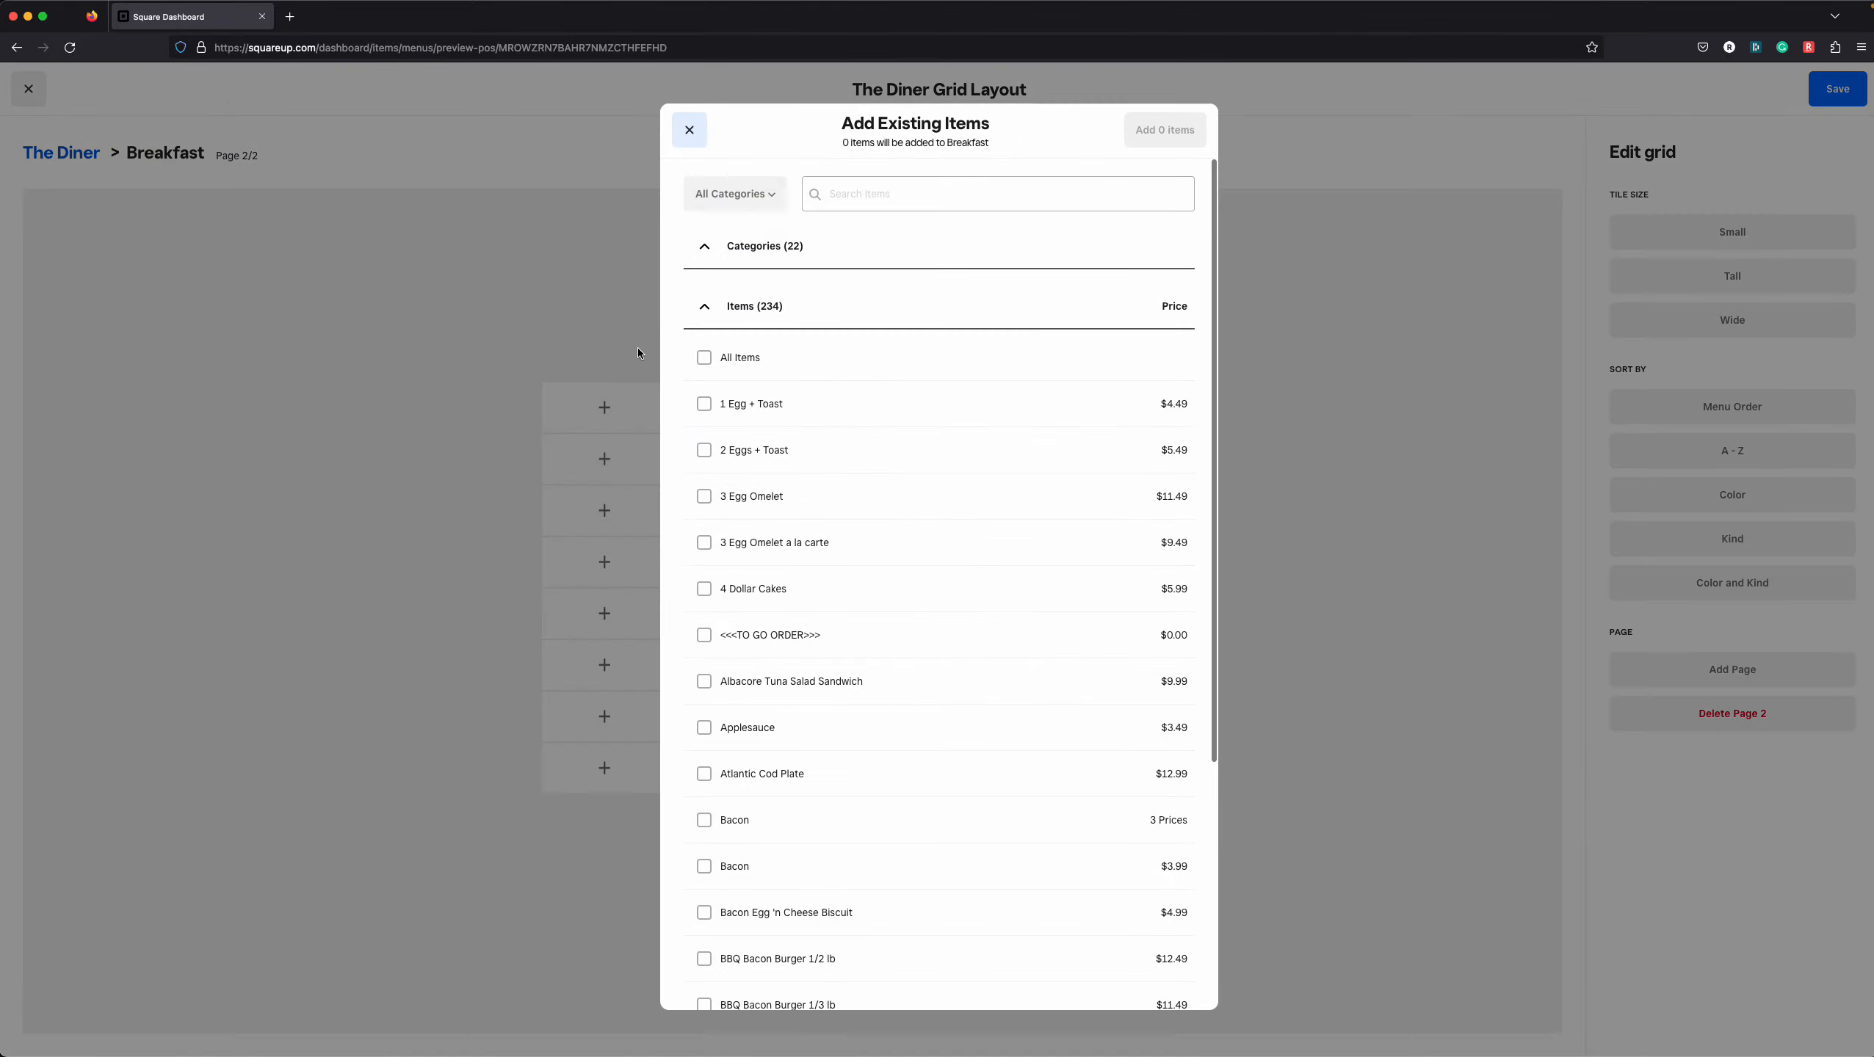
{"action": "left_click", "coordinate": [858, 196]}
{"action": "type", "text": "test"}
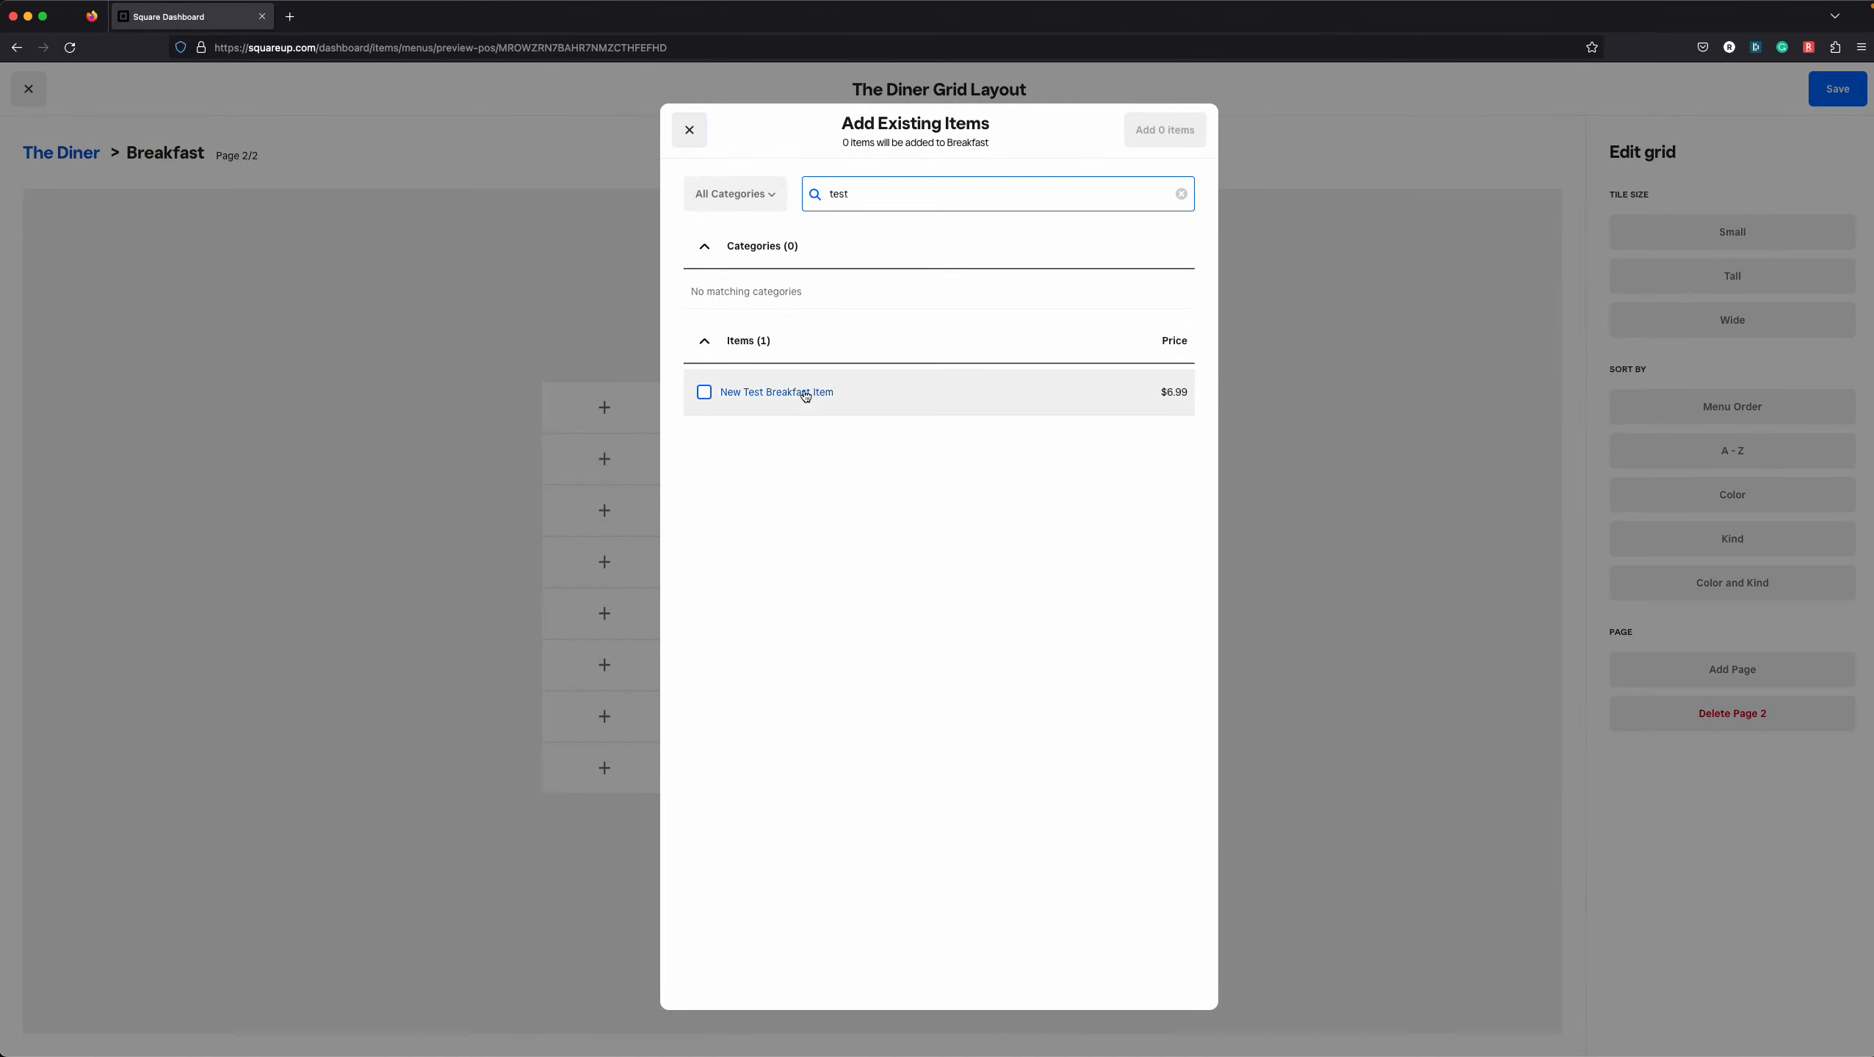
{"action": "left_click", "coordinate": [808, 392]}
{"action": "left_click", "coordinate": [1177, 127]}
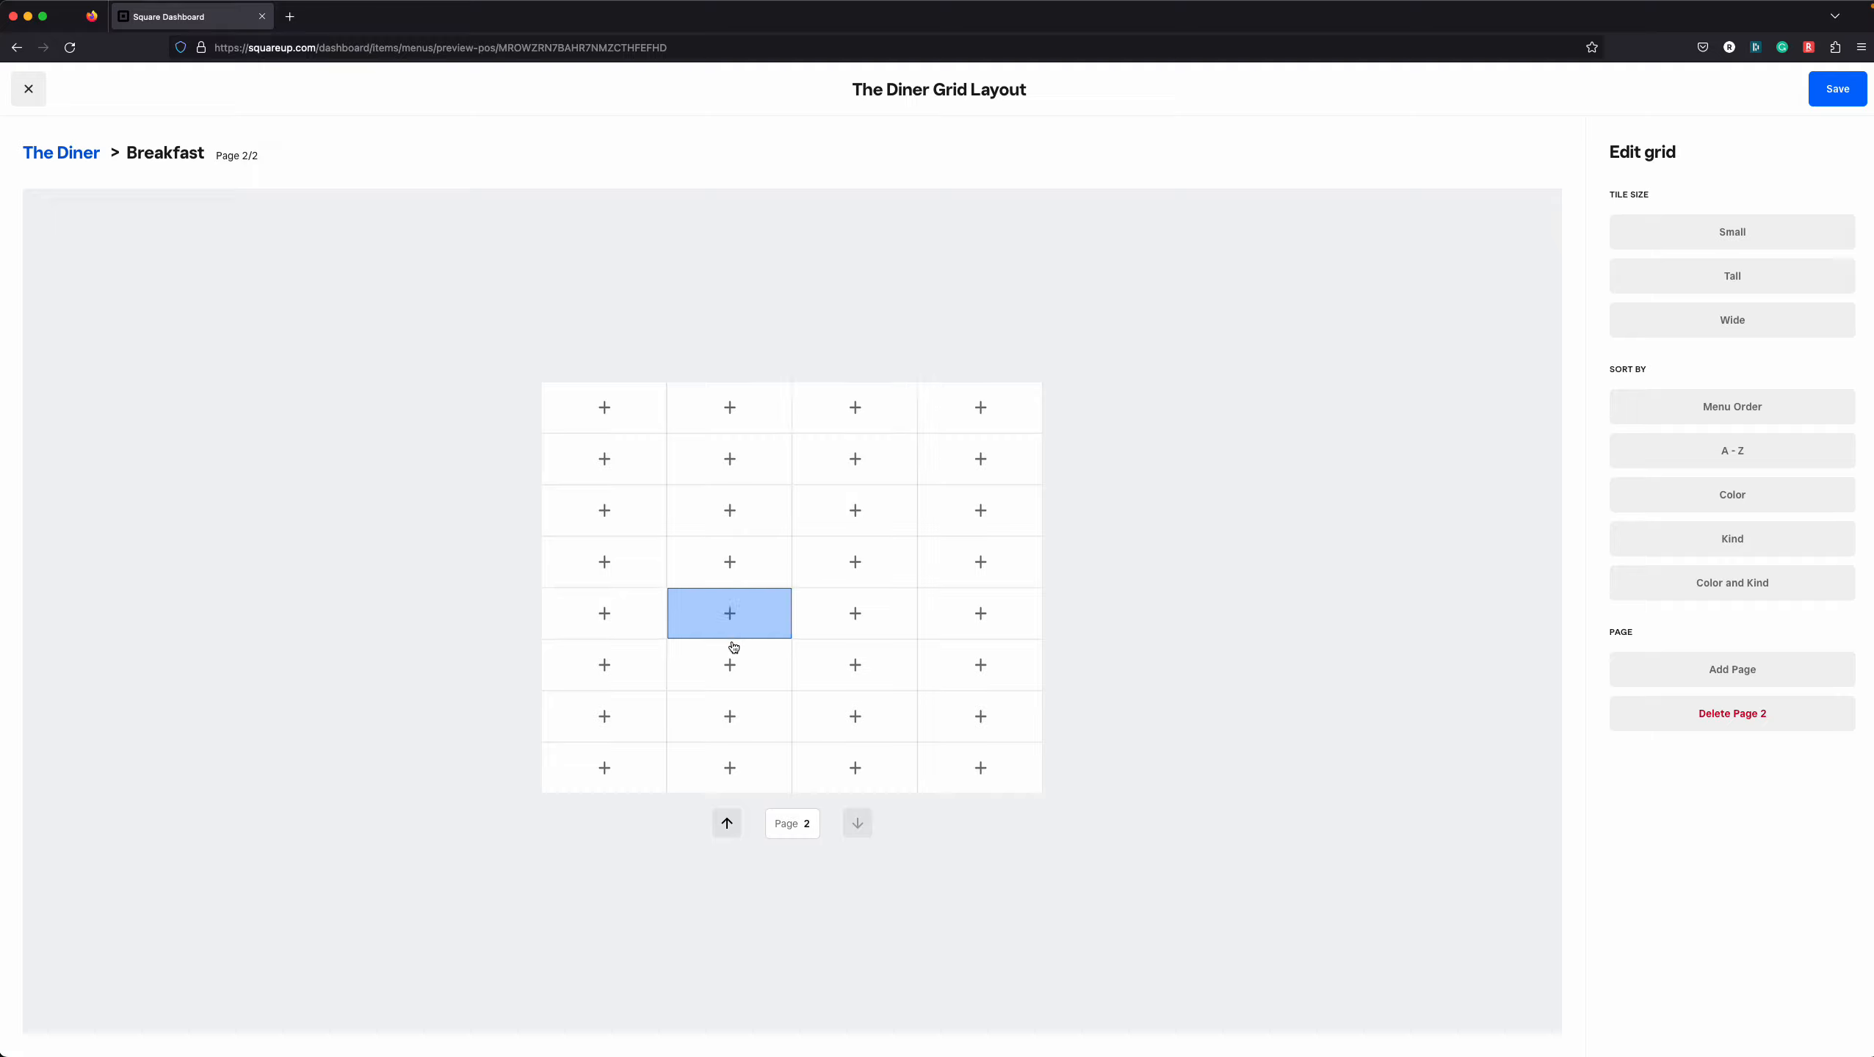
Move the New Test Breakfast Item tile to the first position of Breakfast page 2 and set its size to Wide
{"action": "left_click_drag", "start_coordinate": [744, 618], "coordinate": [606, 411]}
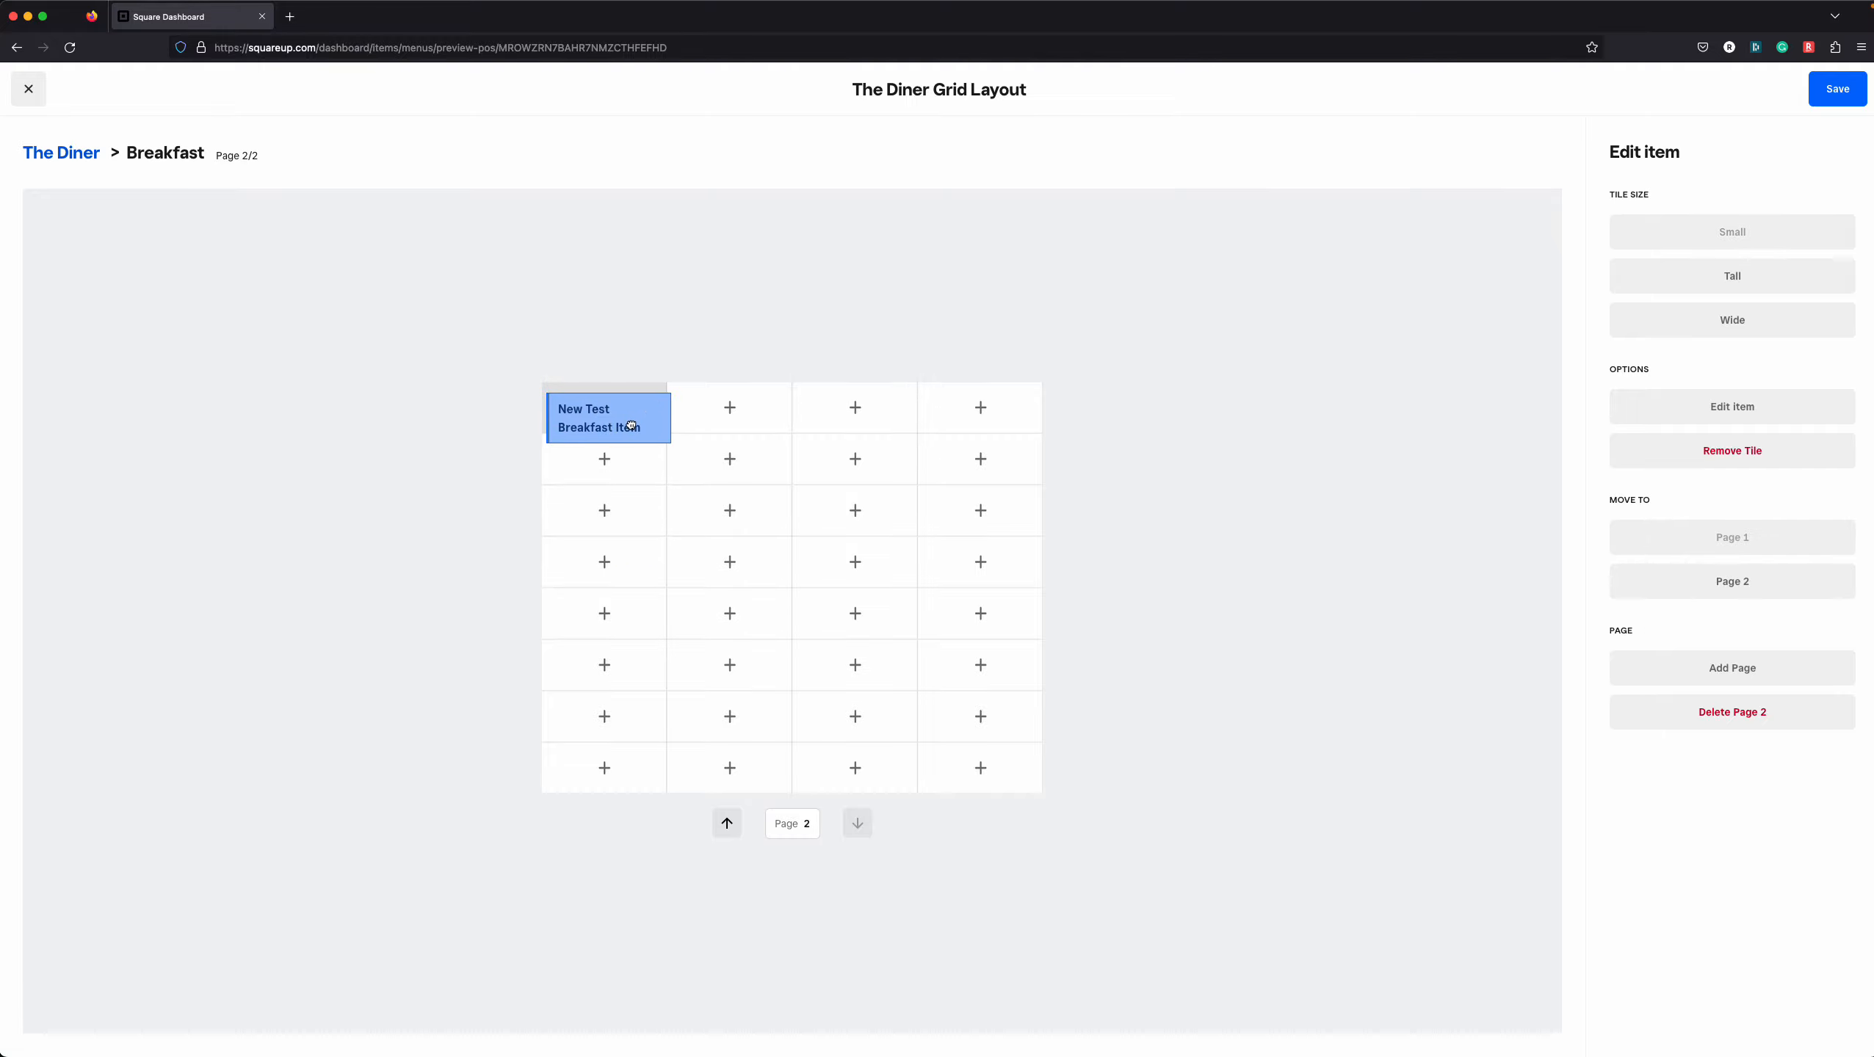
{"action": "left_click", "coordinate": [1709, 287]}
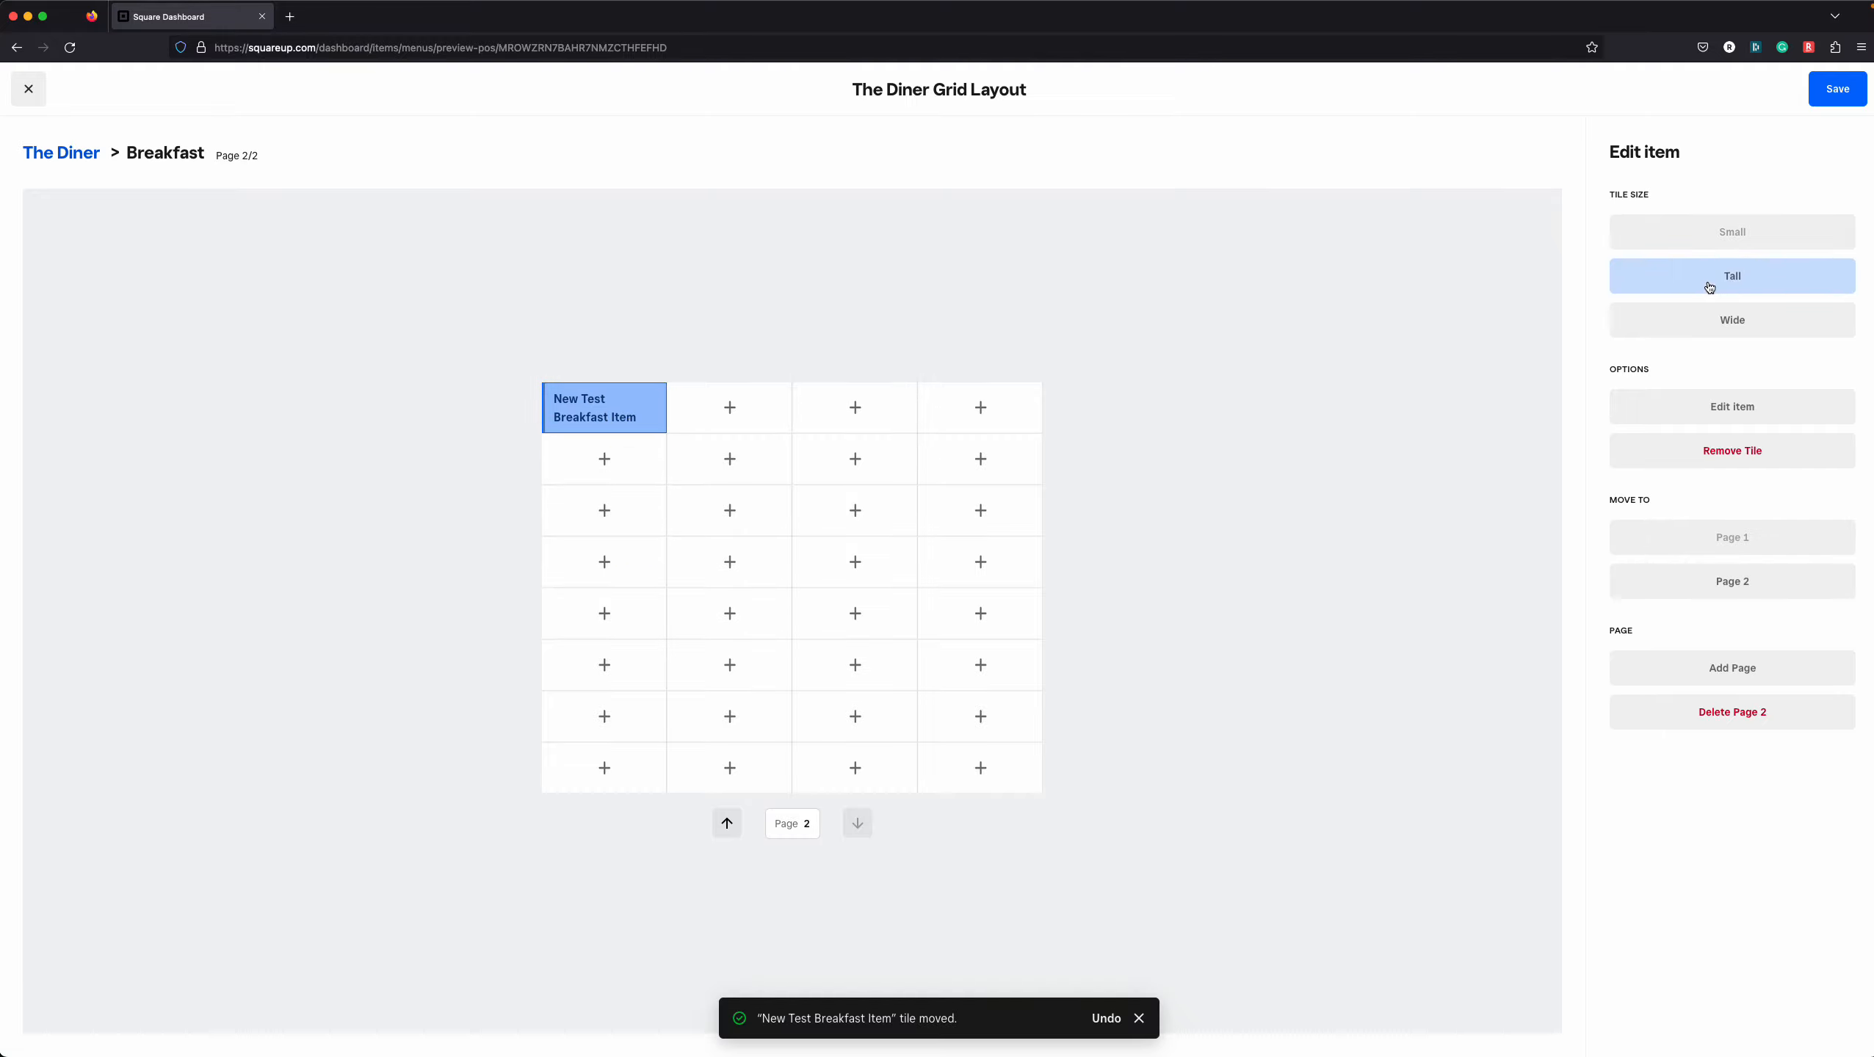
{"action": "left_click", "coordinate": [1710, 327]}
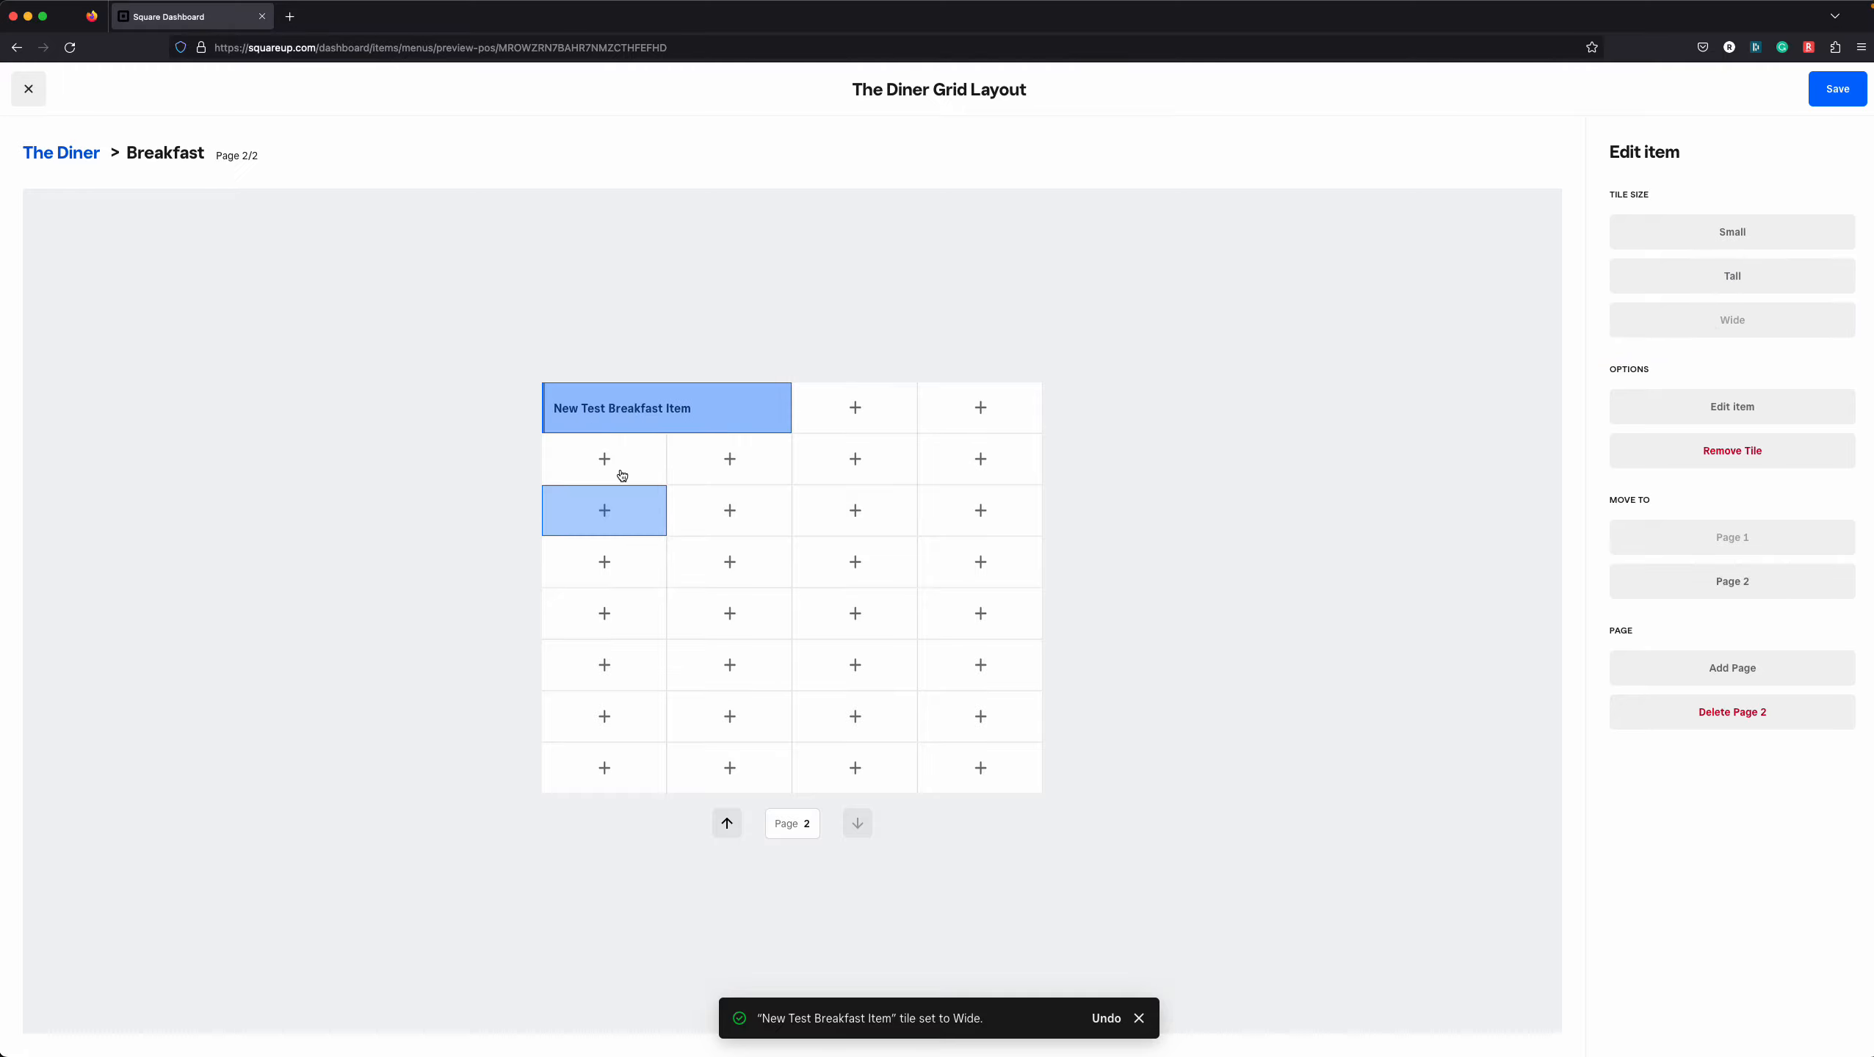
{"action": "left_click", "coordinate": [1038, 318]}
{"action": "left_click", "coordinate": [700, 427]}
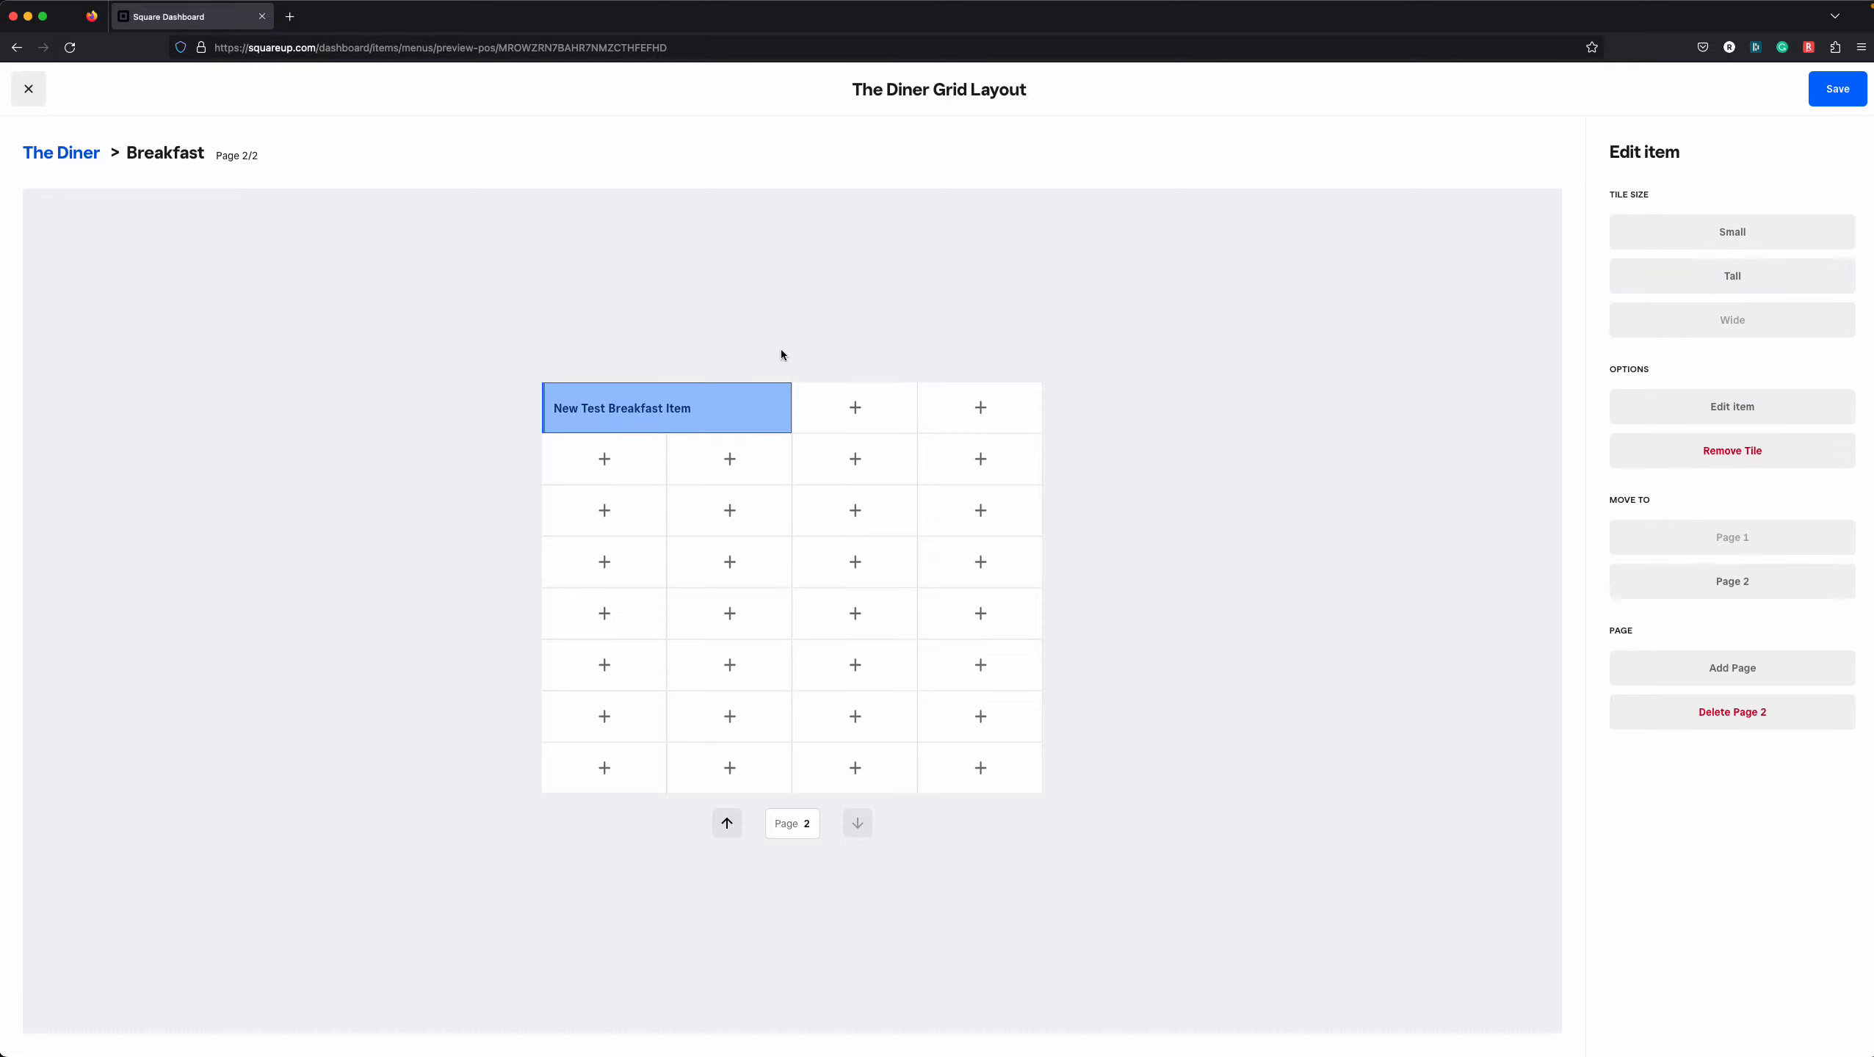
Set the color of New Test Breakfast Item to yellow-orange and save the item
{"action": "left_click", "coordinate": [1684, 410]}
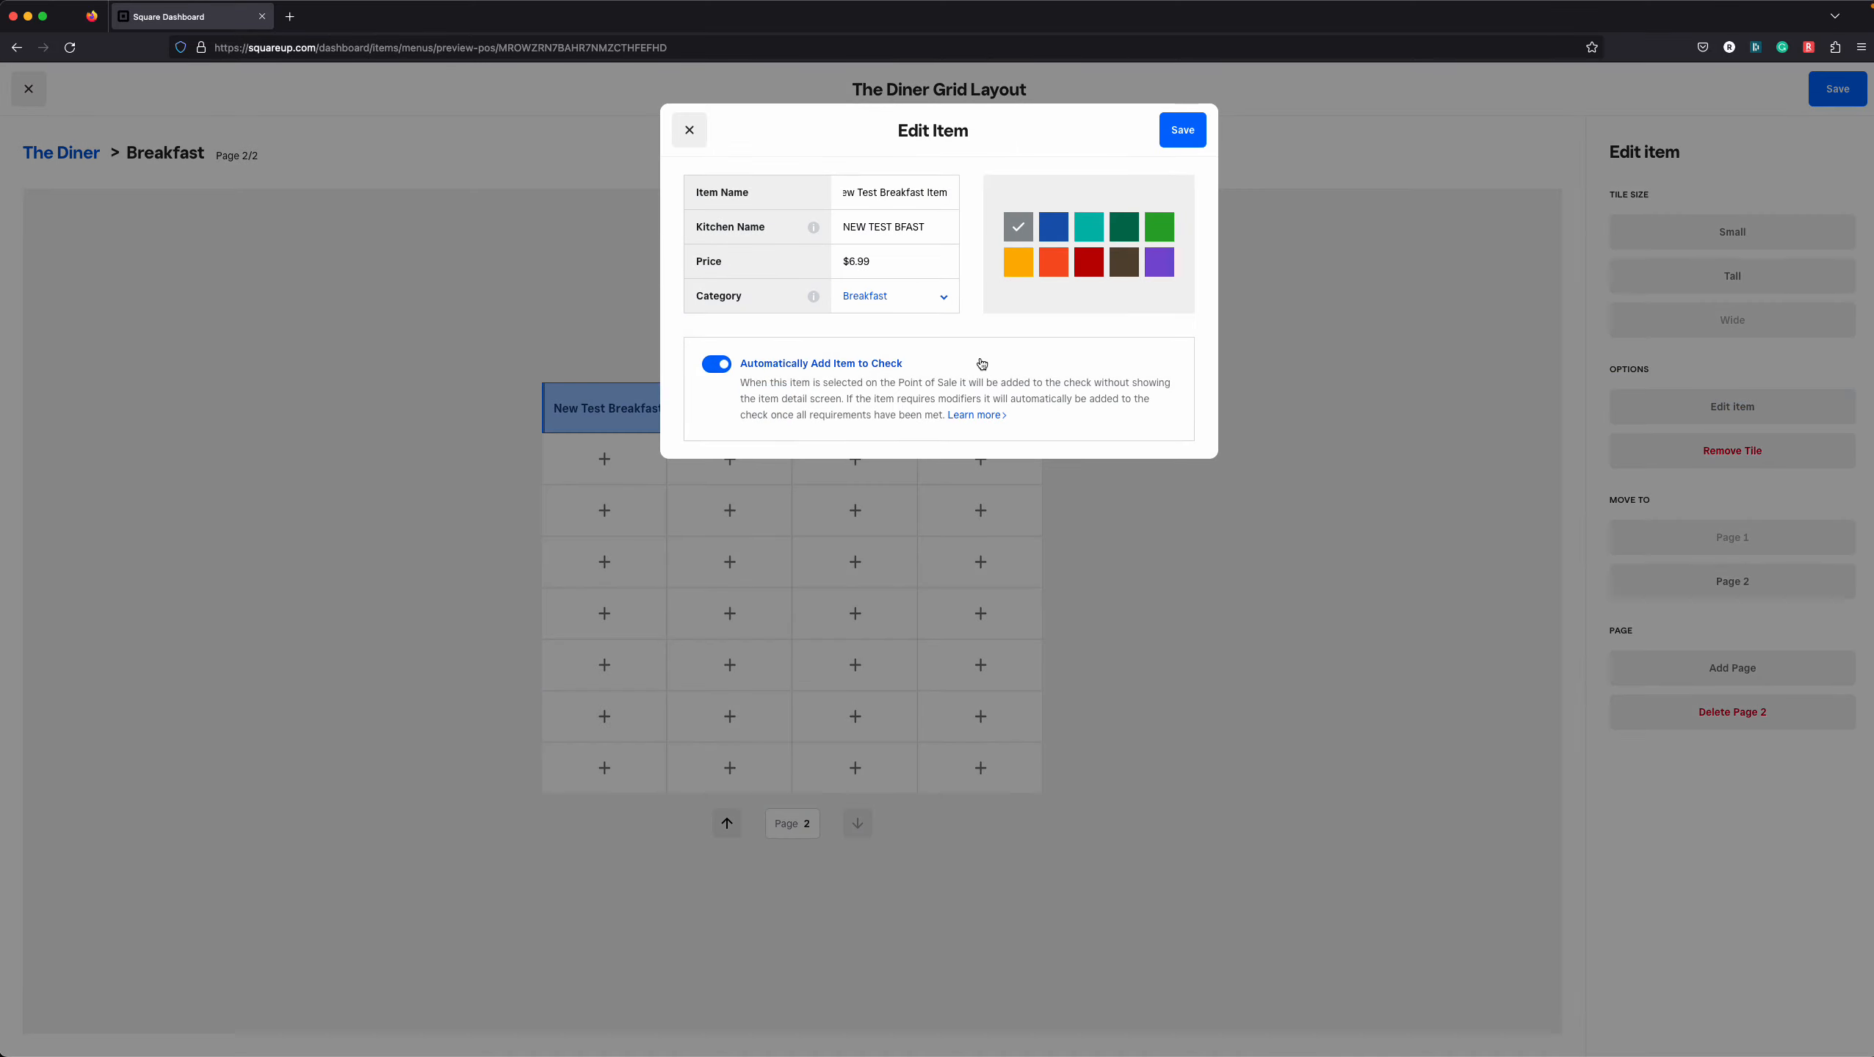
{"action": "left_click", "coordinate": [1020, 268]}
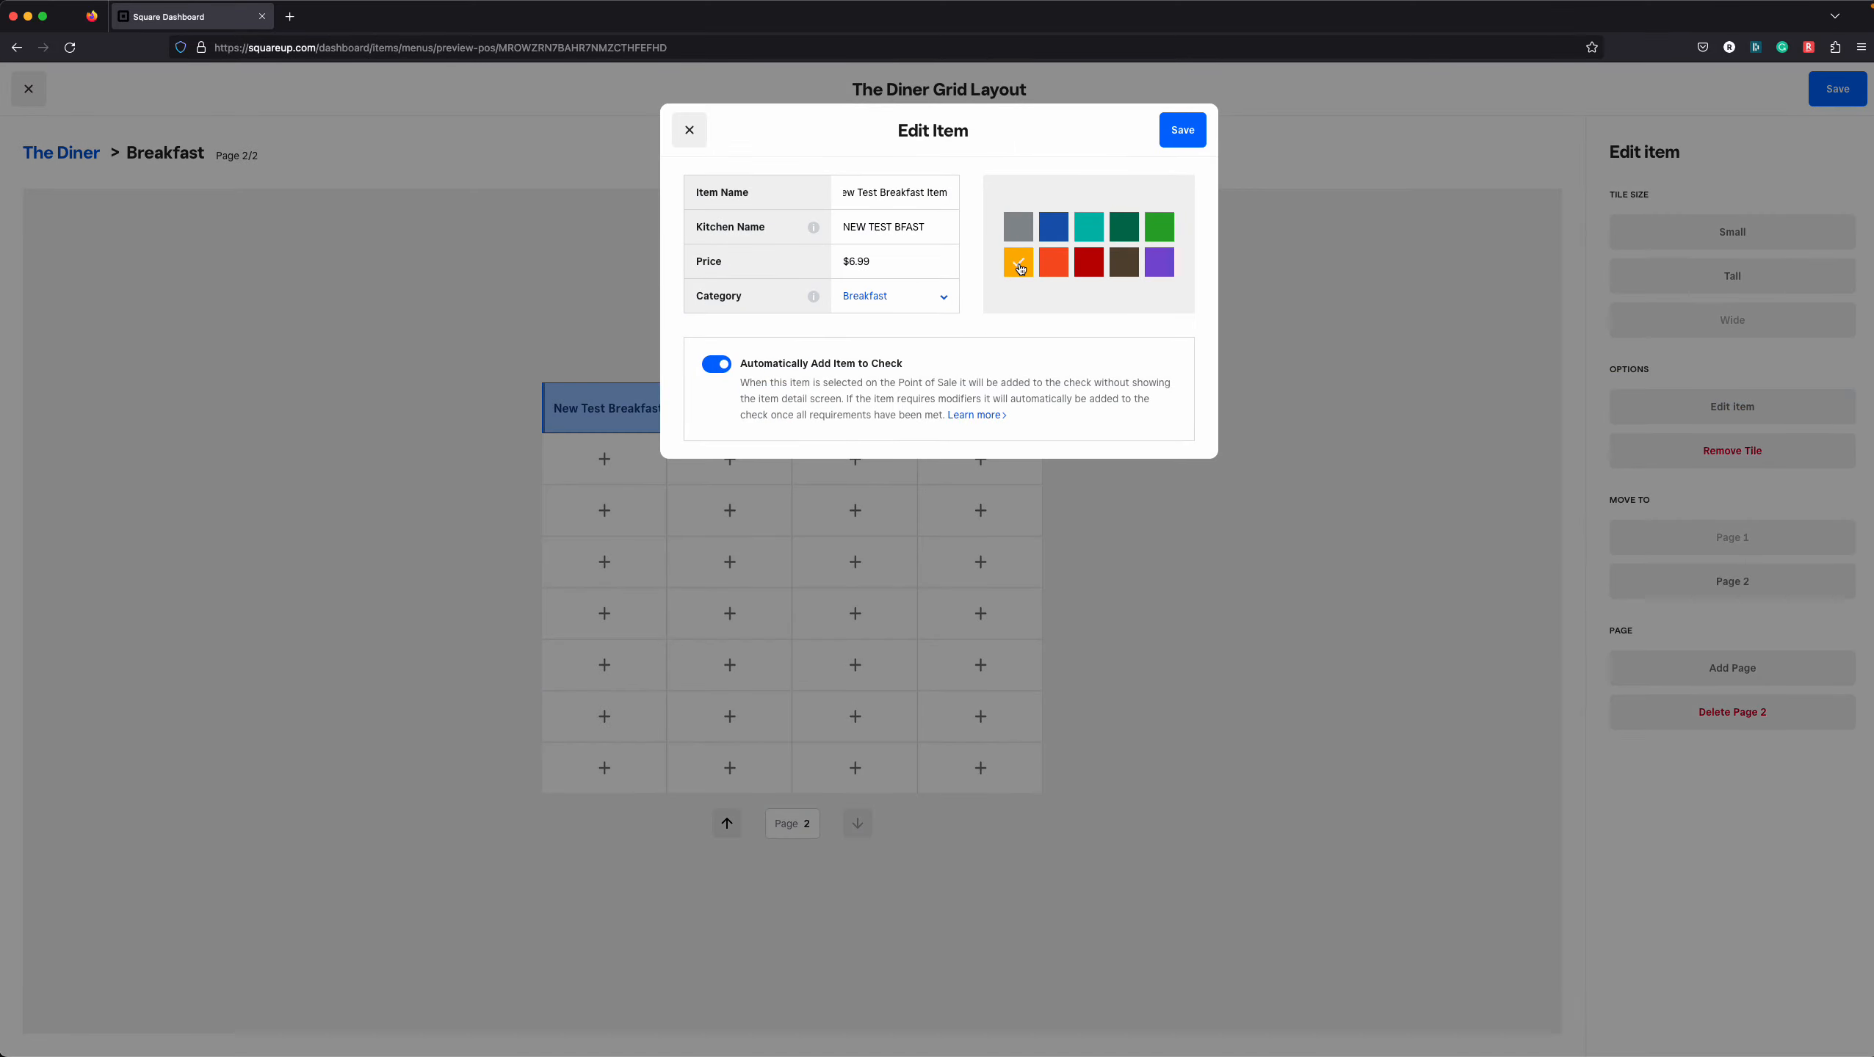
{"action": "left_click", "coordinate": [1185, 130]}
{"action": "left_click", "coordinate": [1182, 569]}
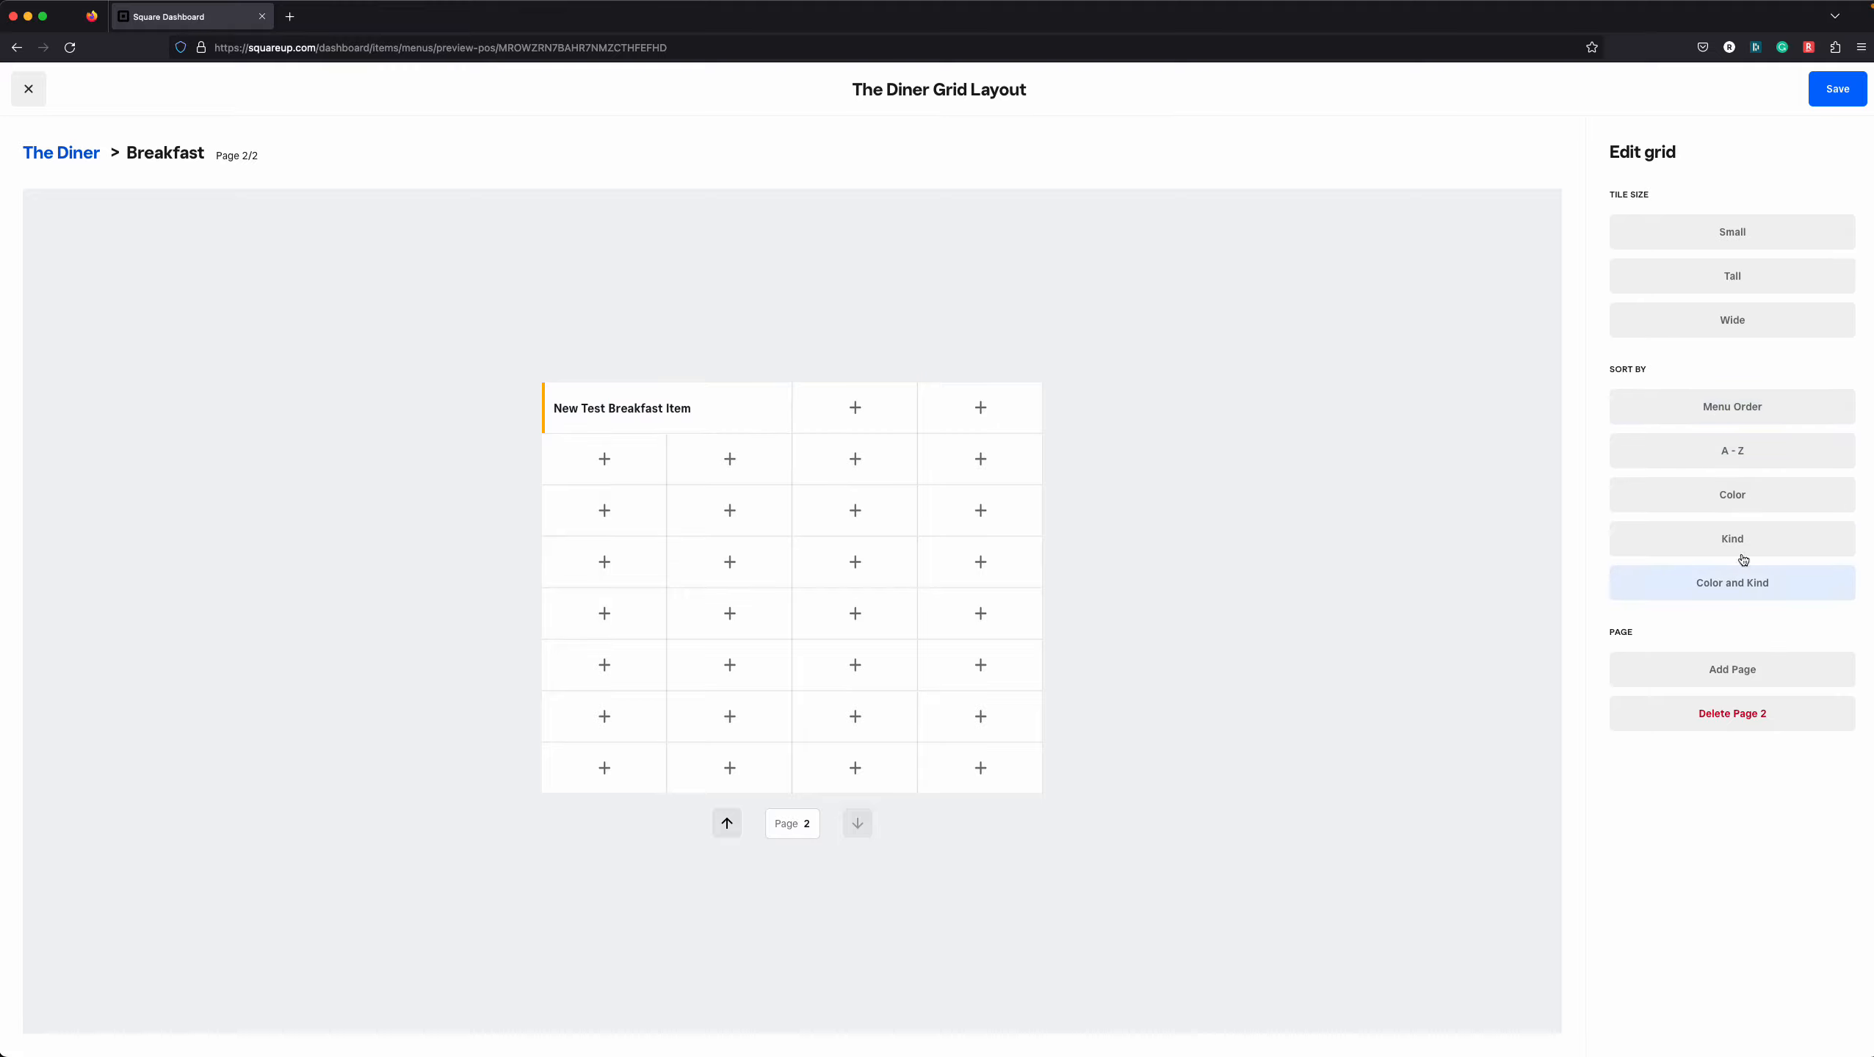
{"action": "left_click", "coordinate": [676, 414]}
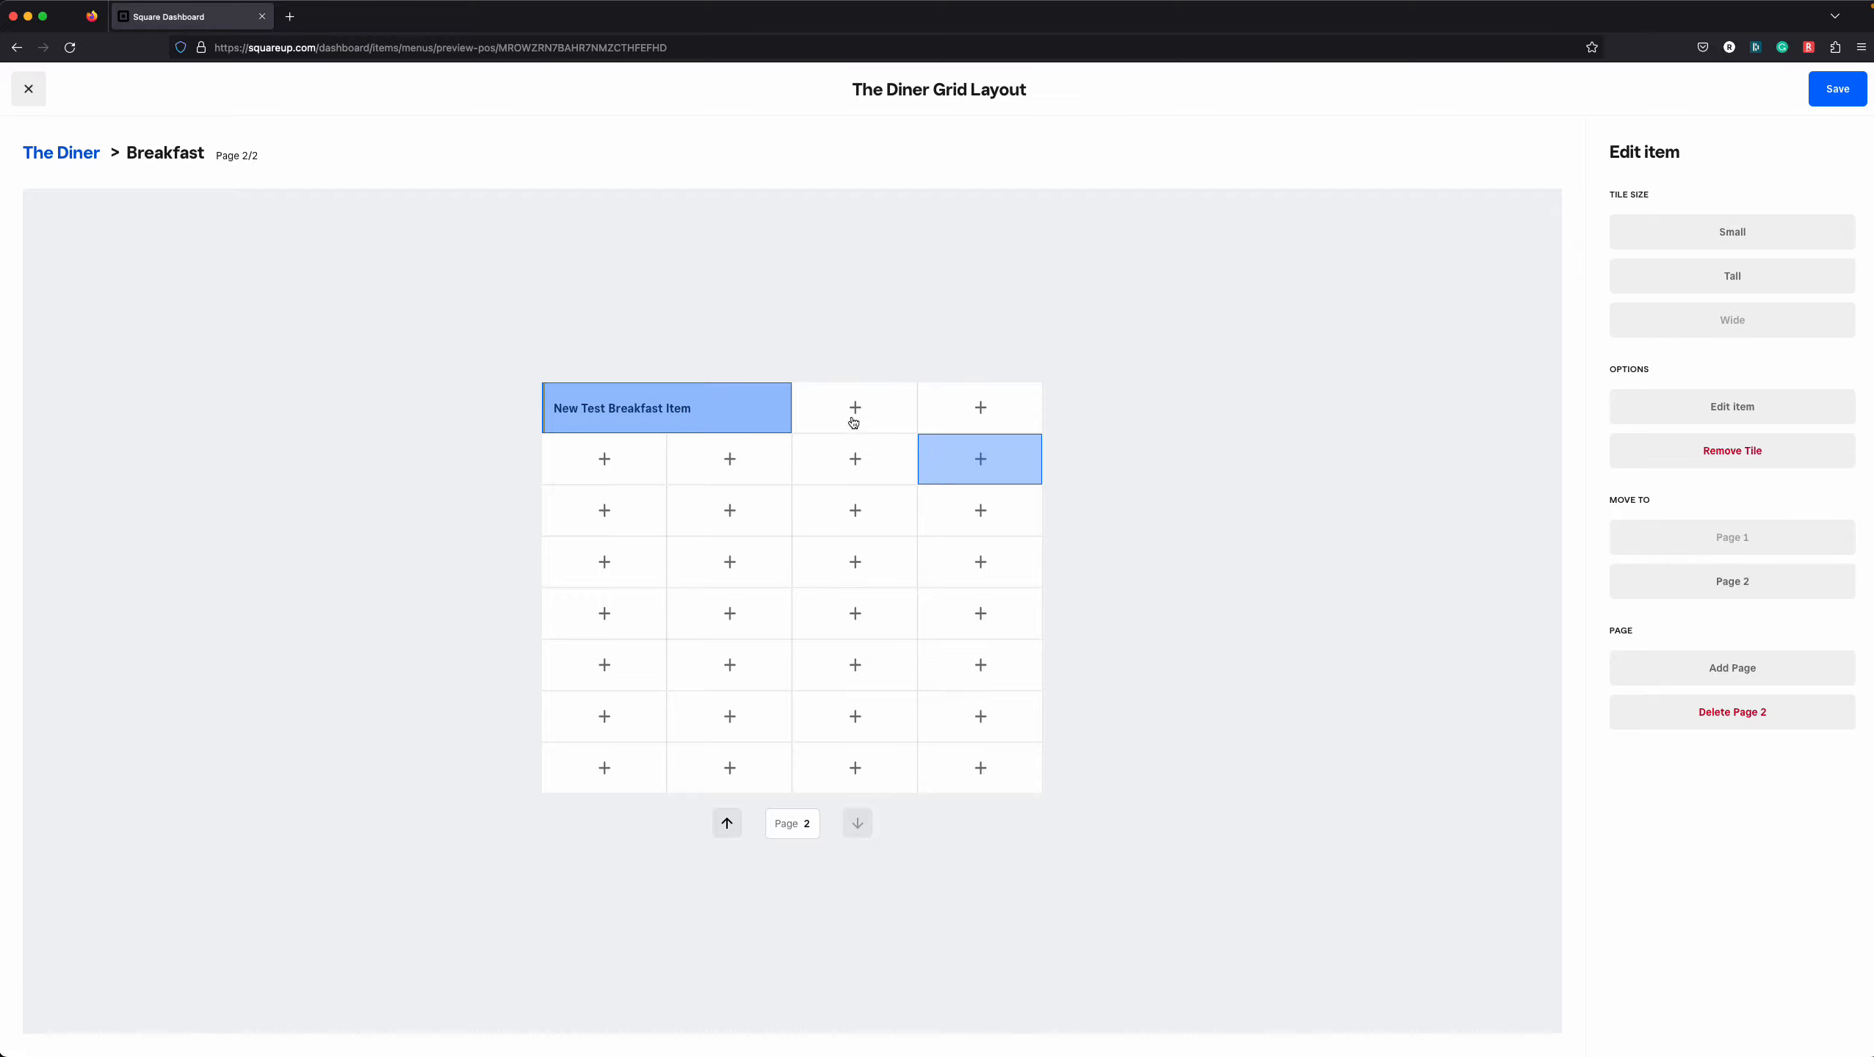
{"action": "left_click", "coordinate": [710, 417]}
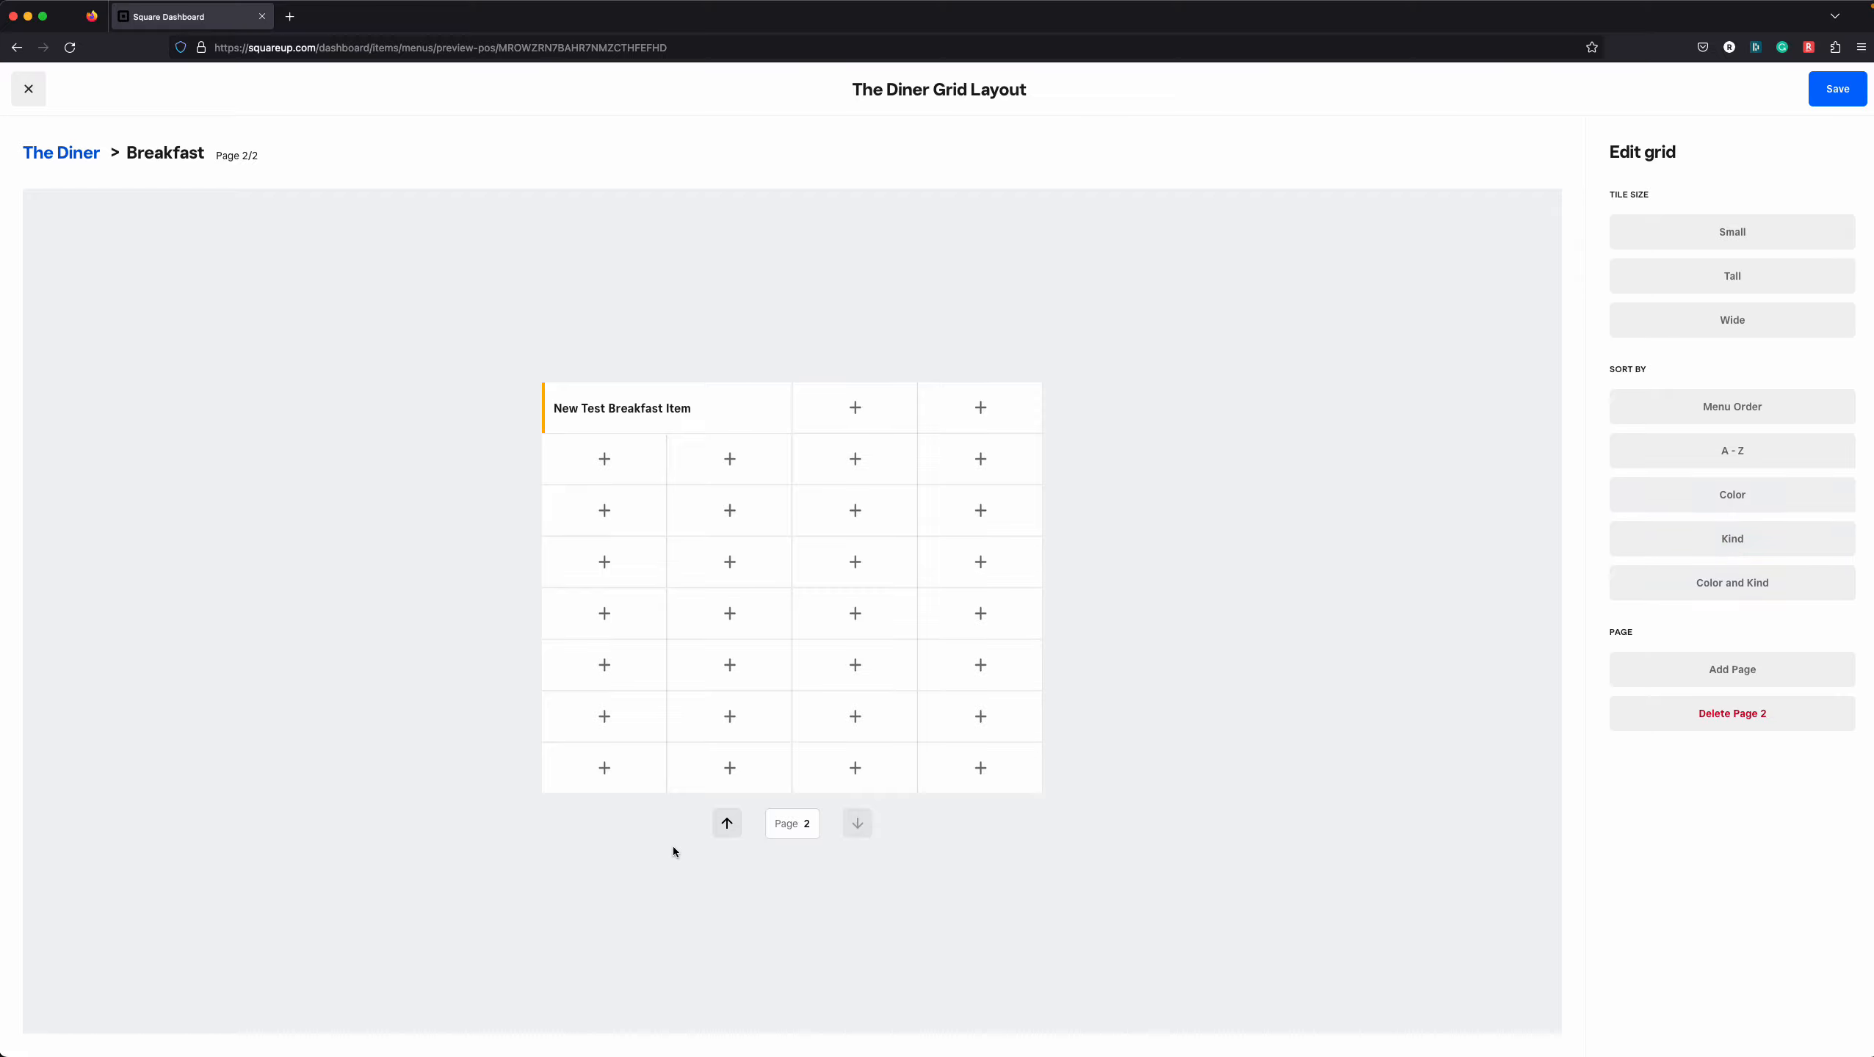
Remove the New Test Breakfast Item tile and delete the emptied Breakfast page 2, saving the grid layout
{"action": "left_click", "coordinate": [668, 408]}
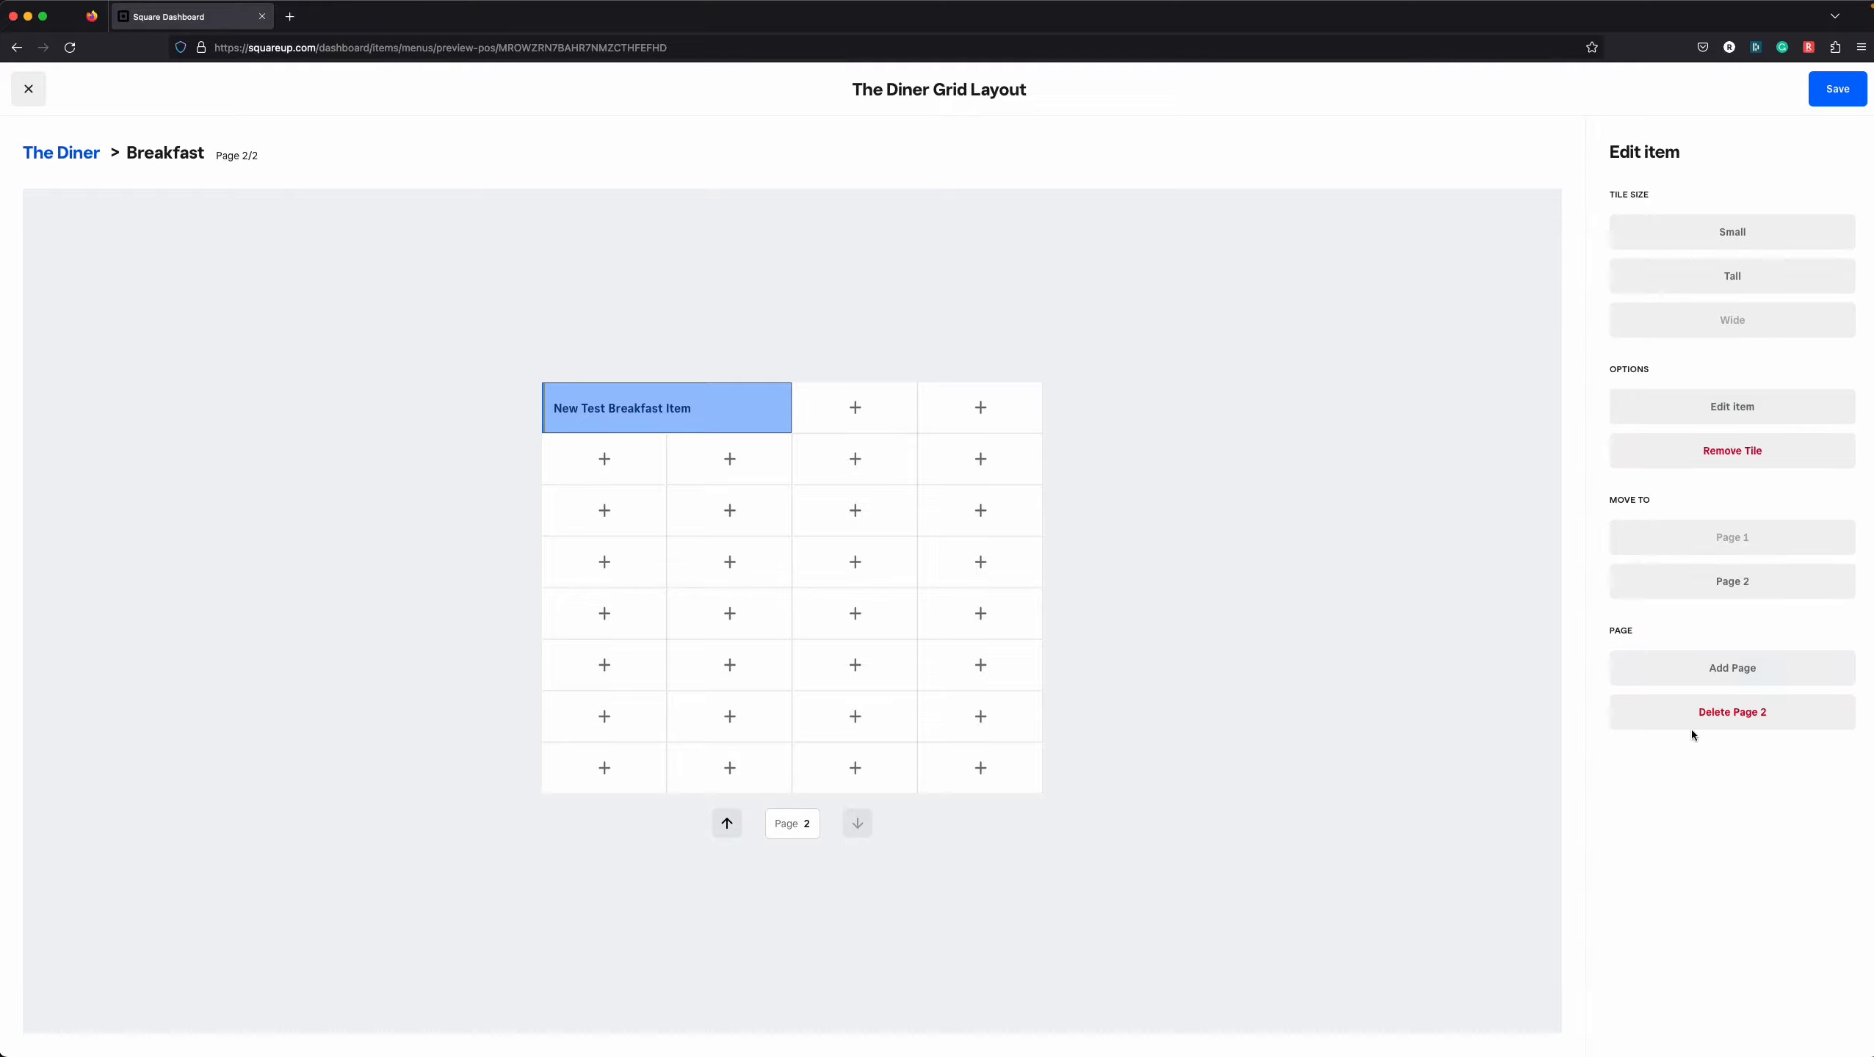
{"action": "left_click", "coordinate": [1715, 452]}
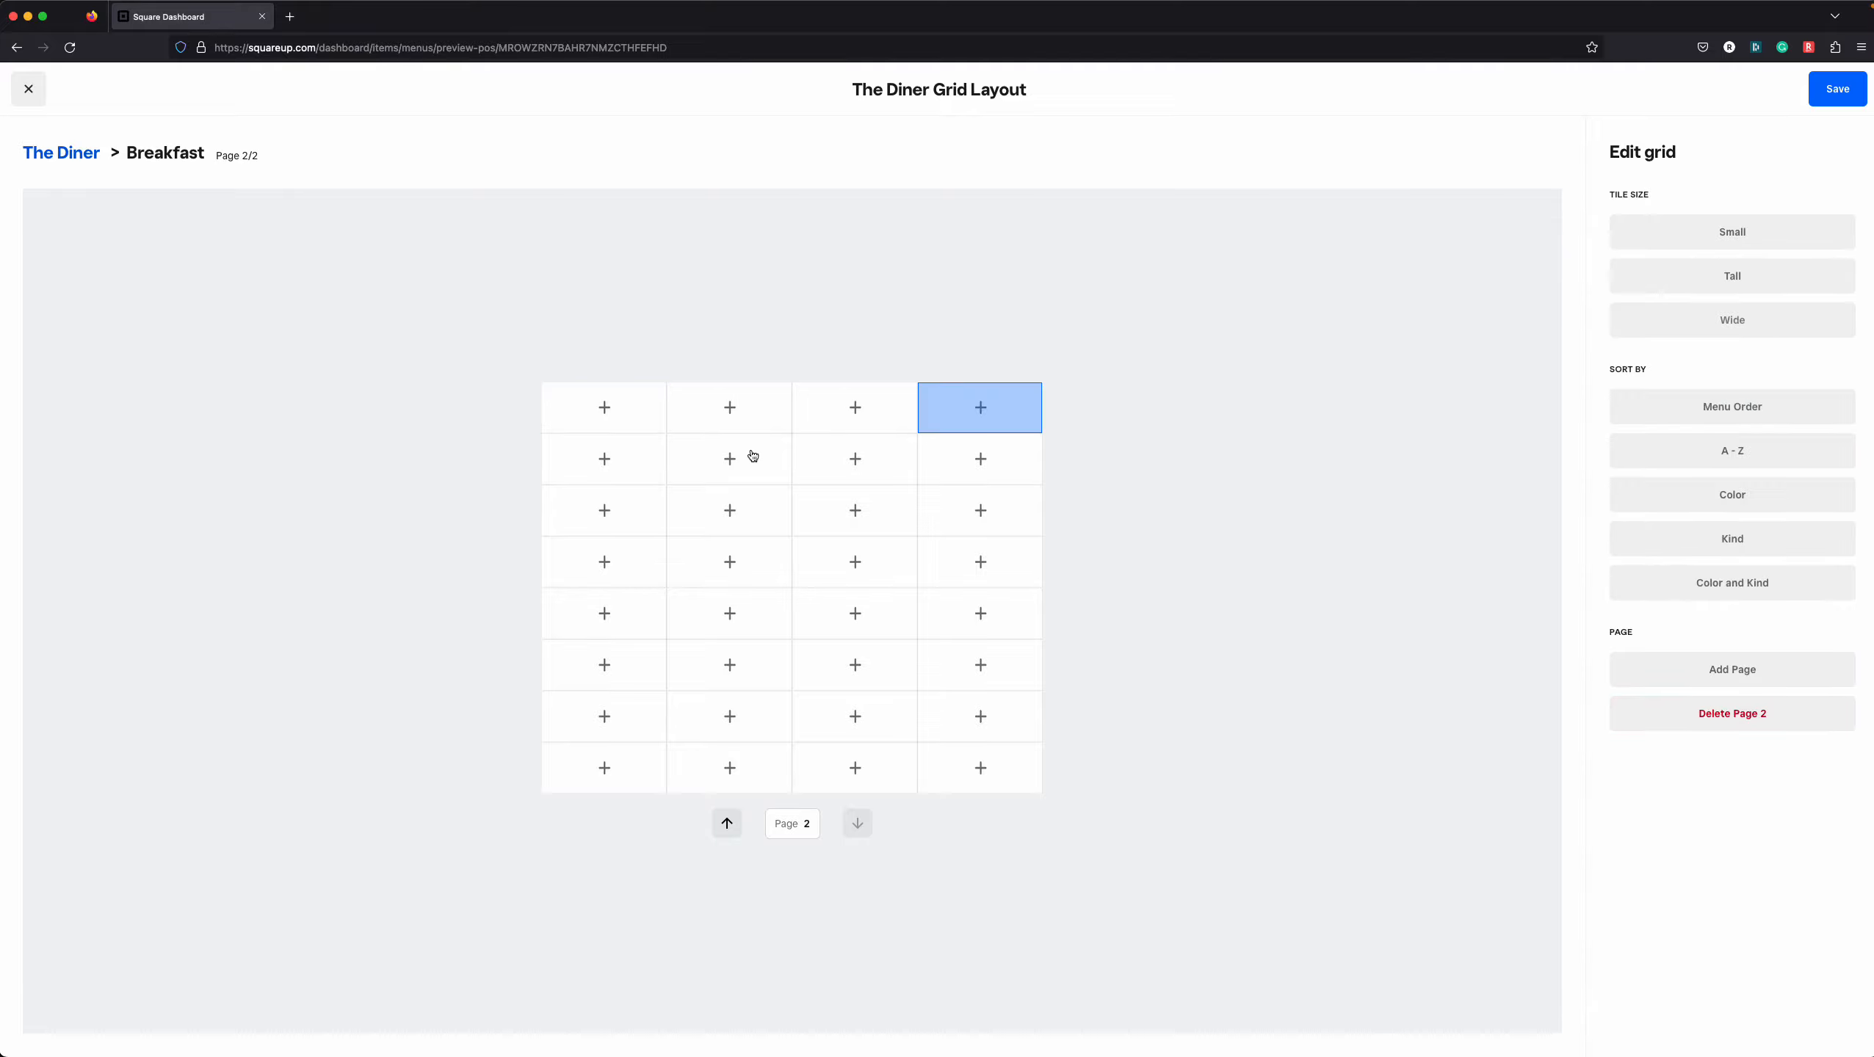
{"action": "left_click", "coordinate": [1755, 716]}
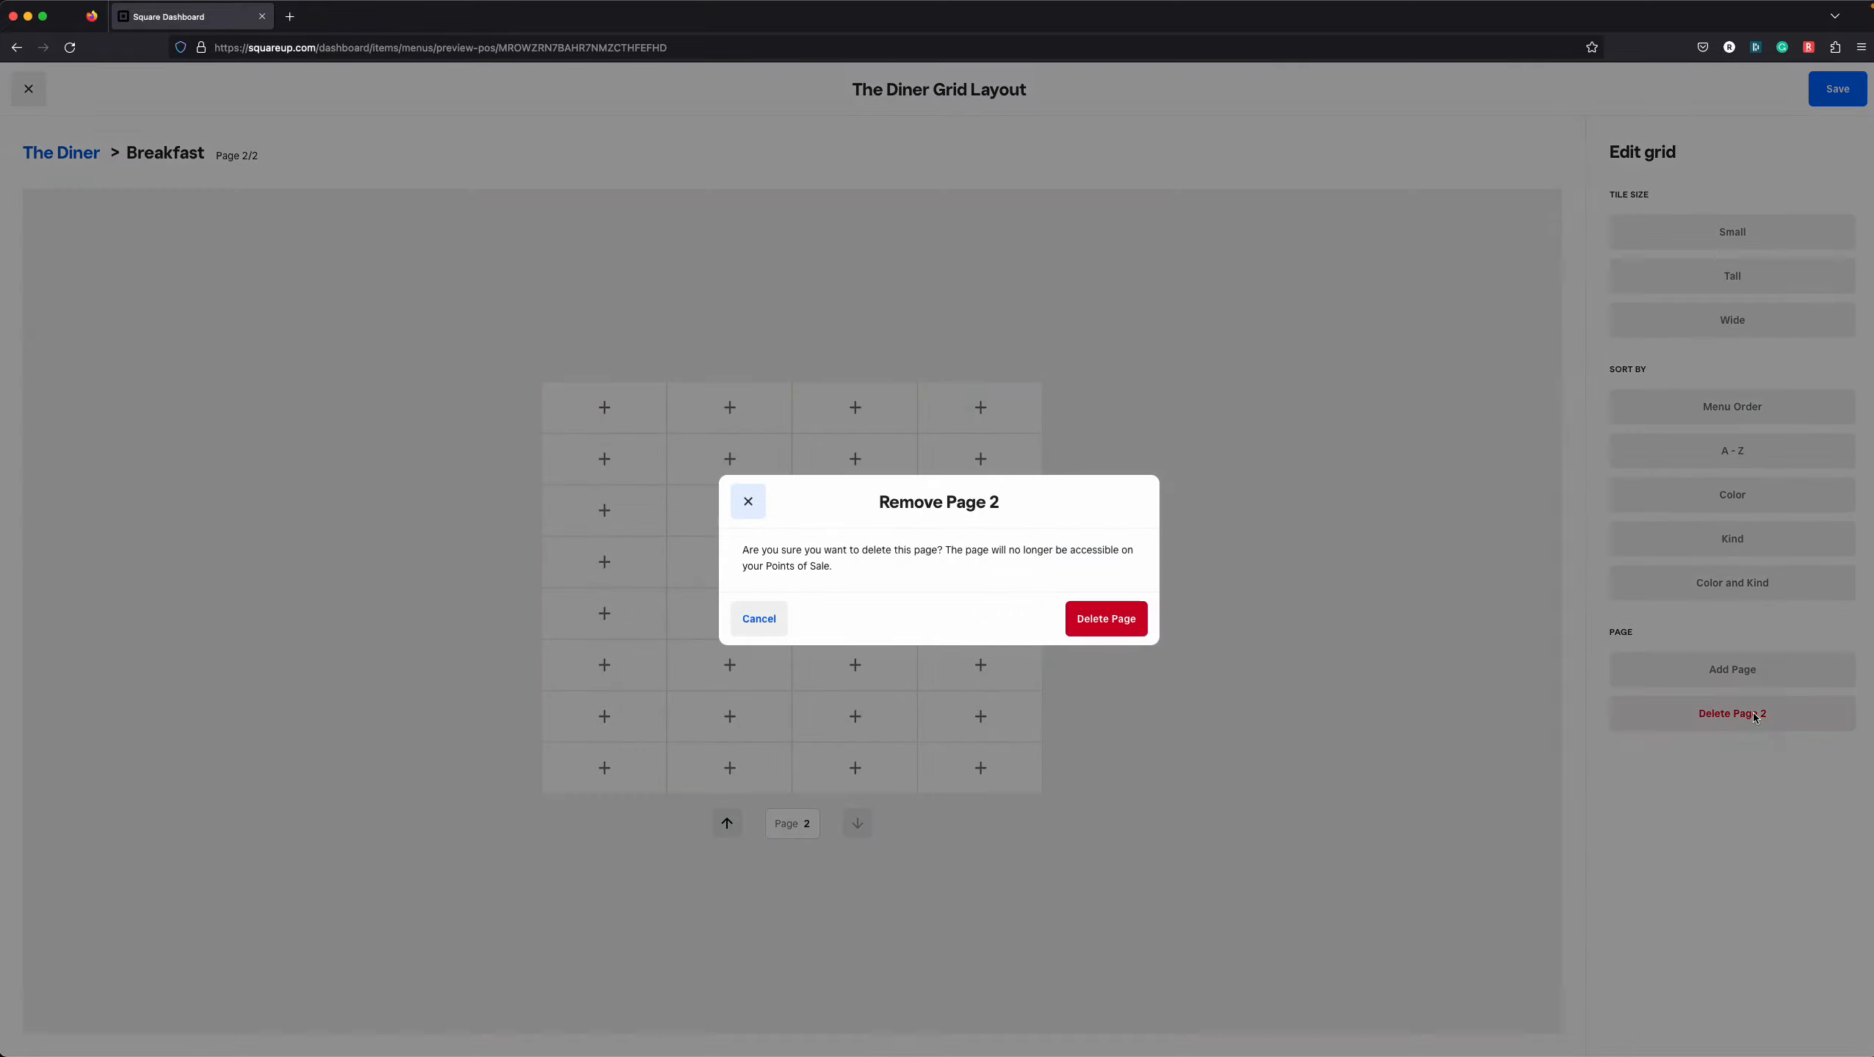
{"action": "left_click", "coordinate": [1106, 620]}
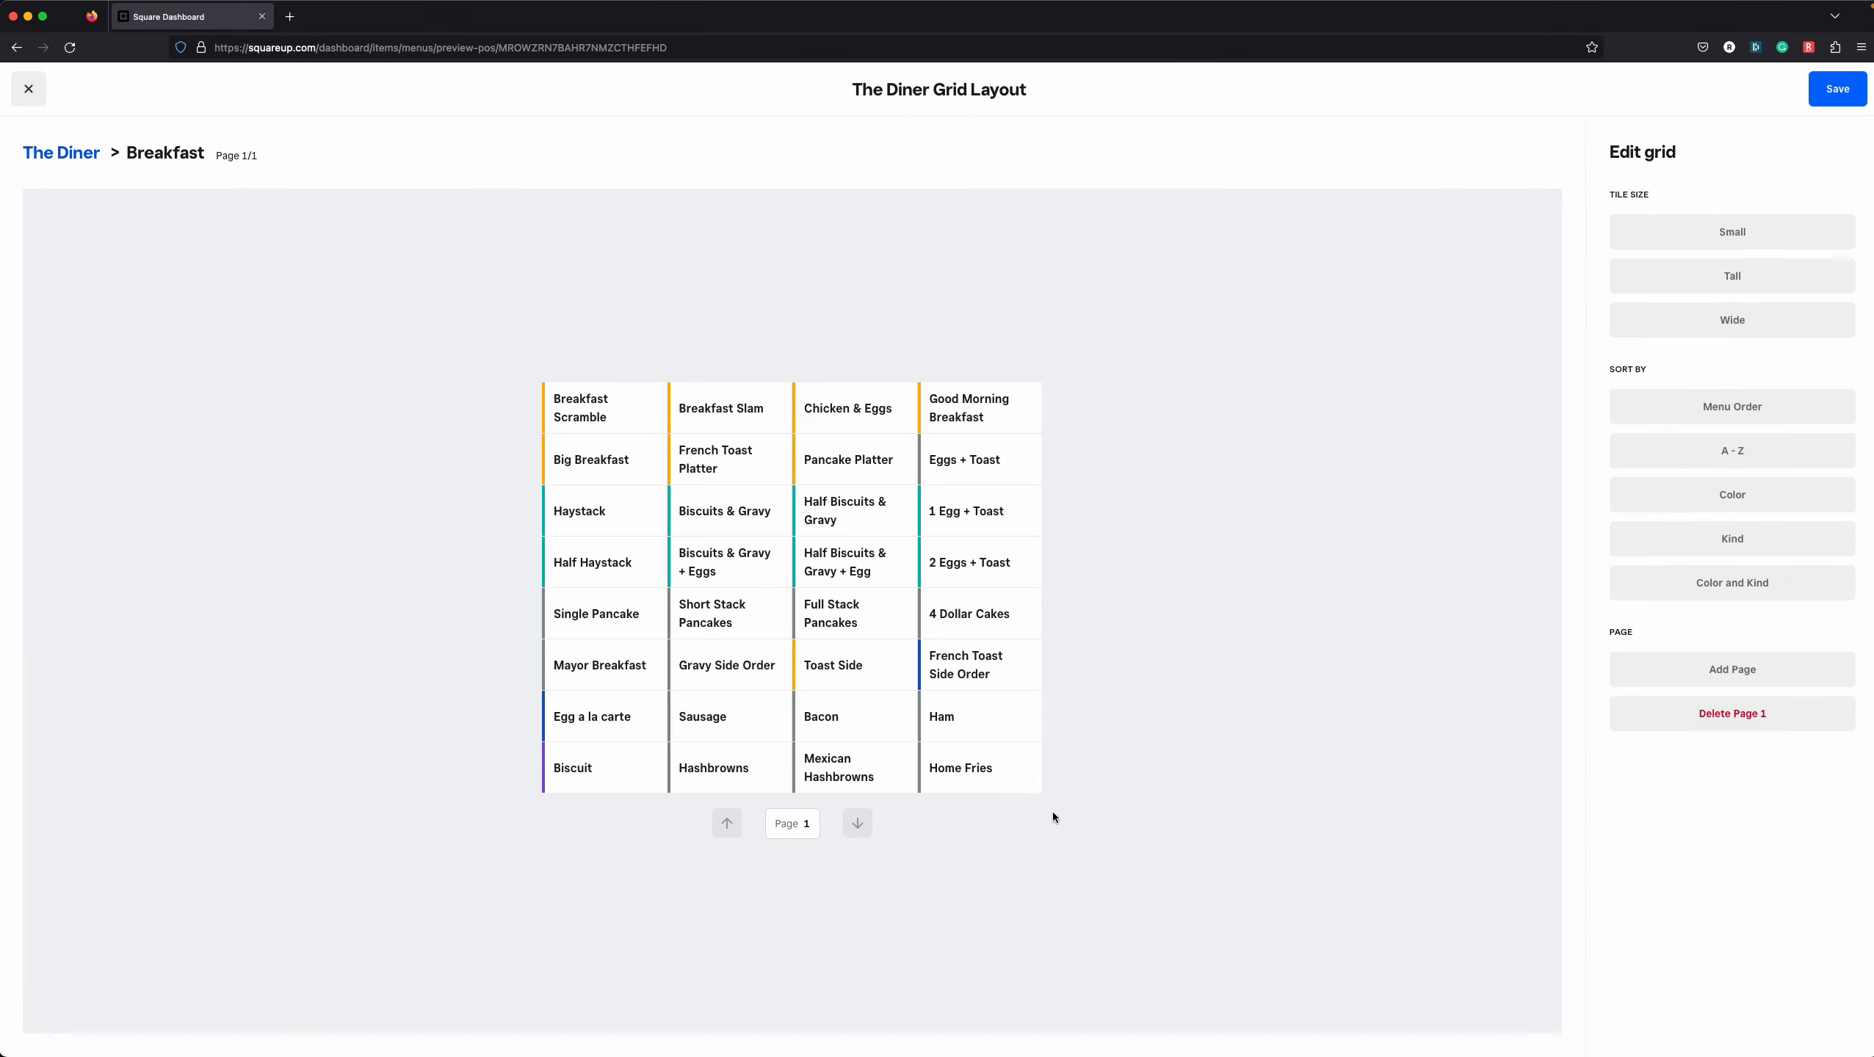
{"action": "left_click", "coordinate": [1841, 89]}
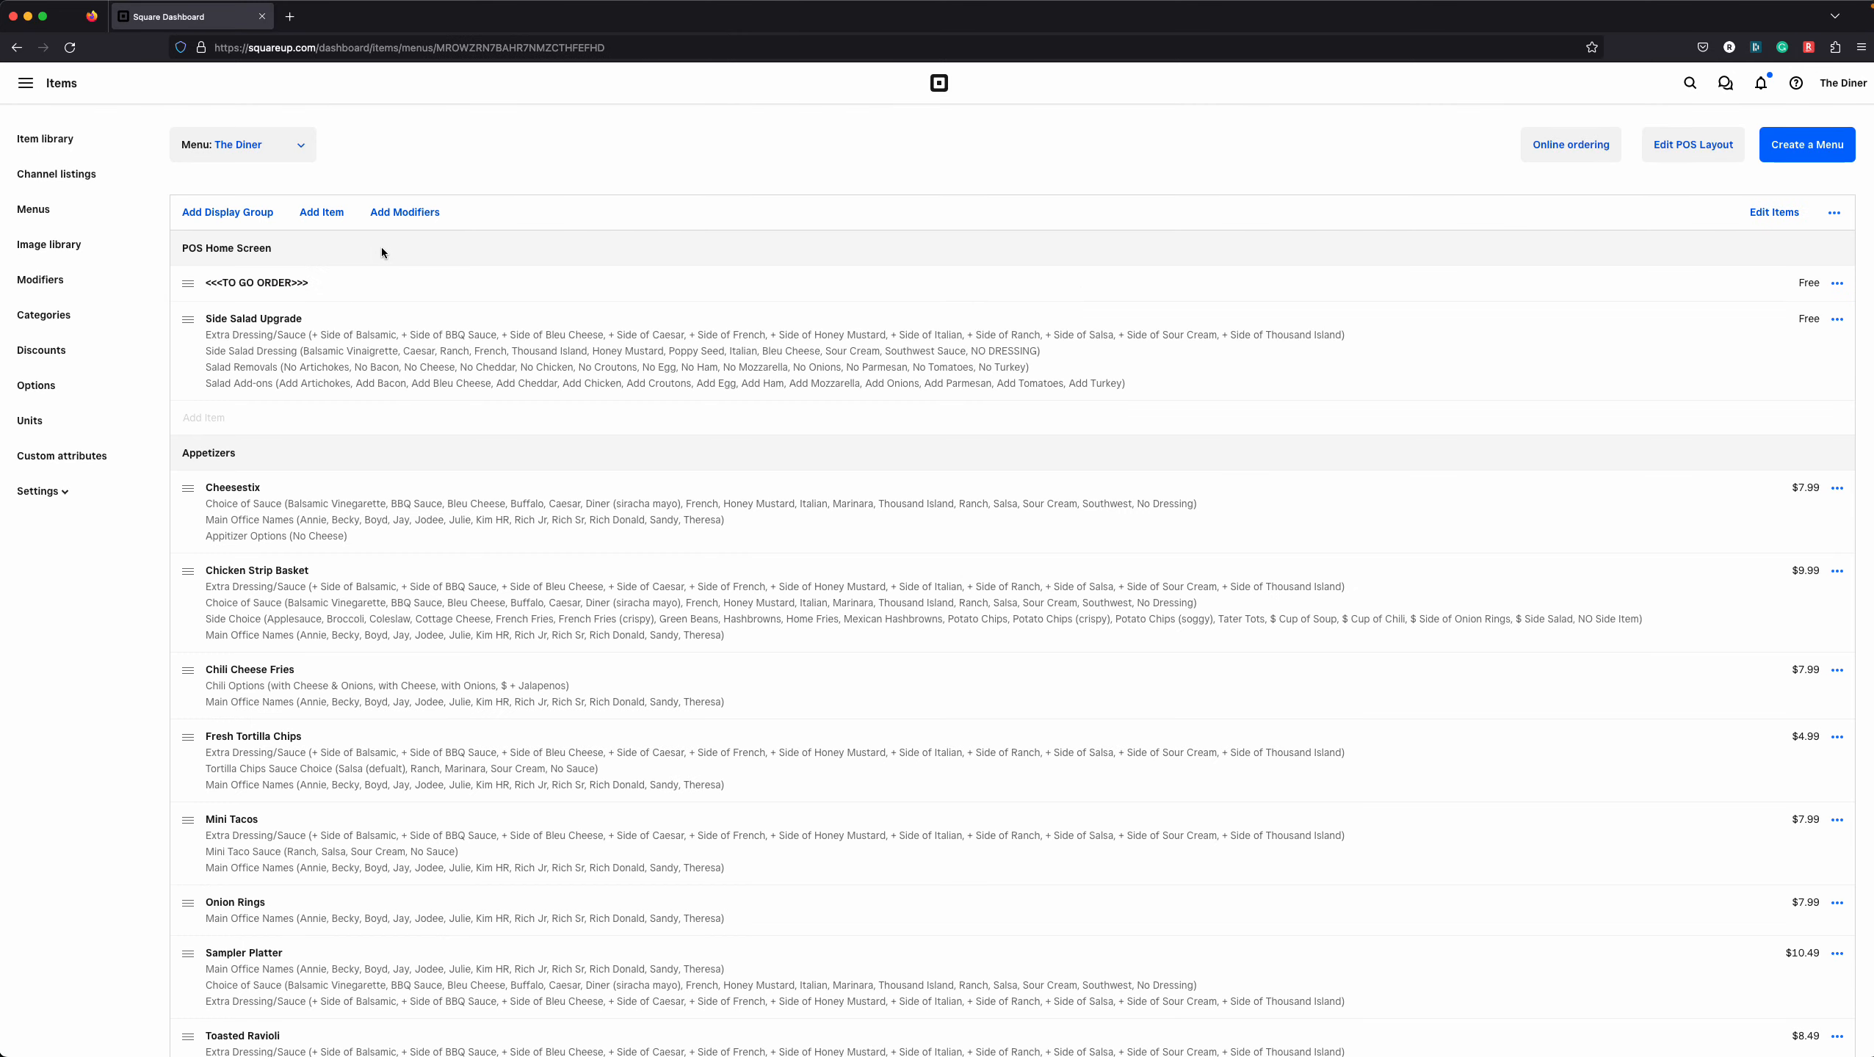
View The Diner's POS grid layout and go back to the item library
{"action": "left_click", "coordinate": [1681, 146]}
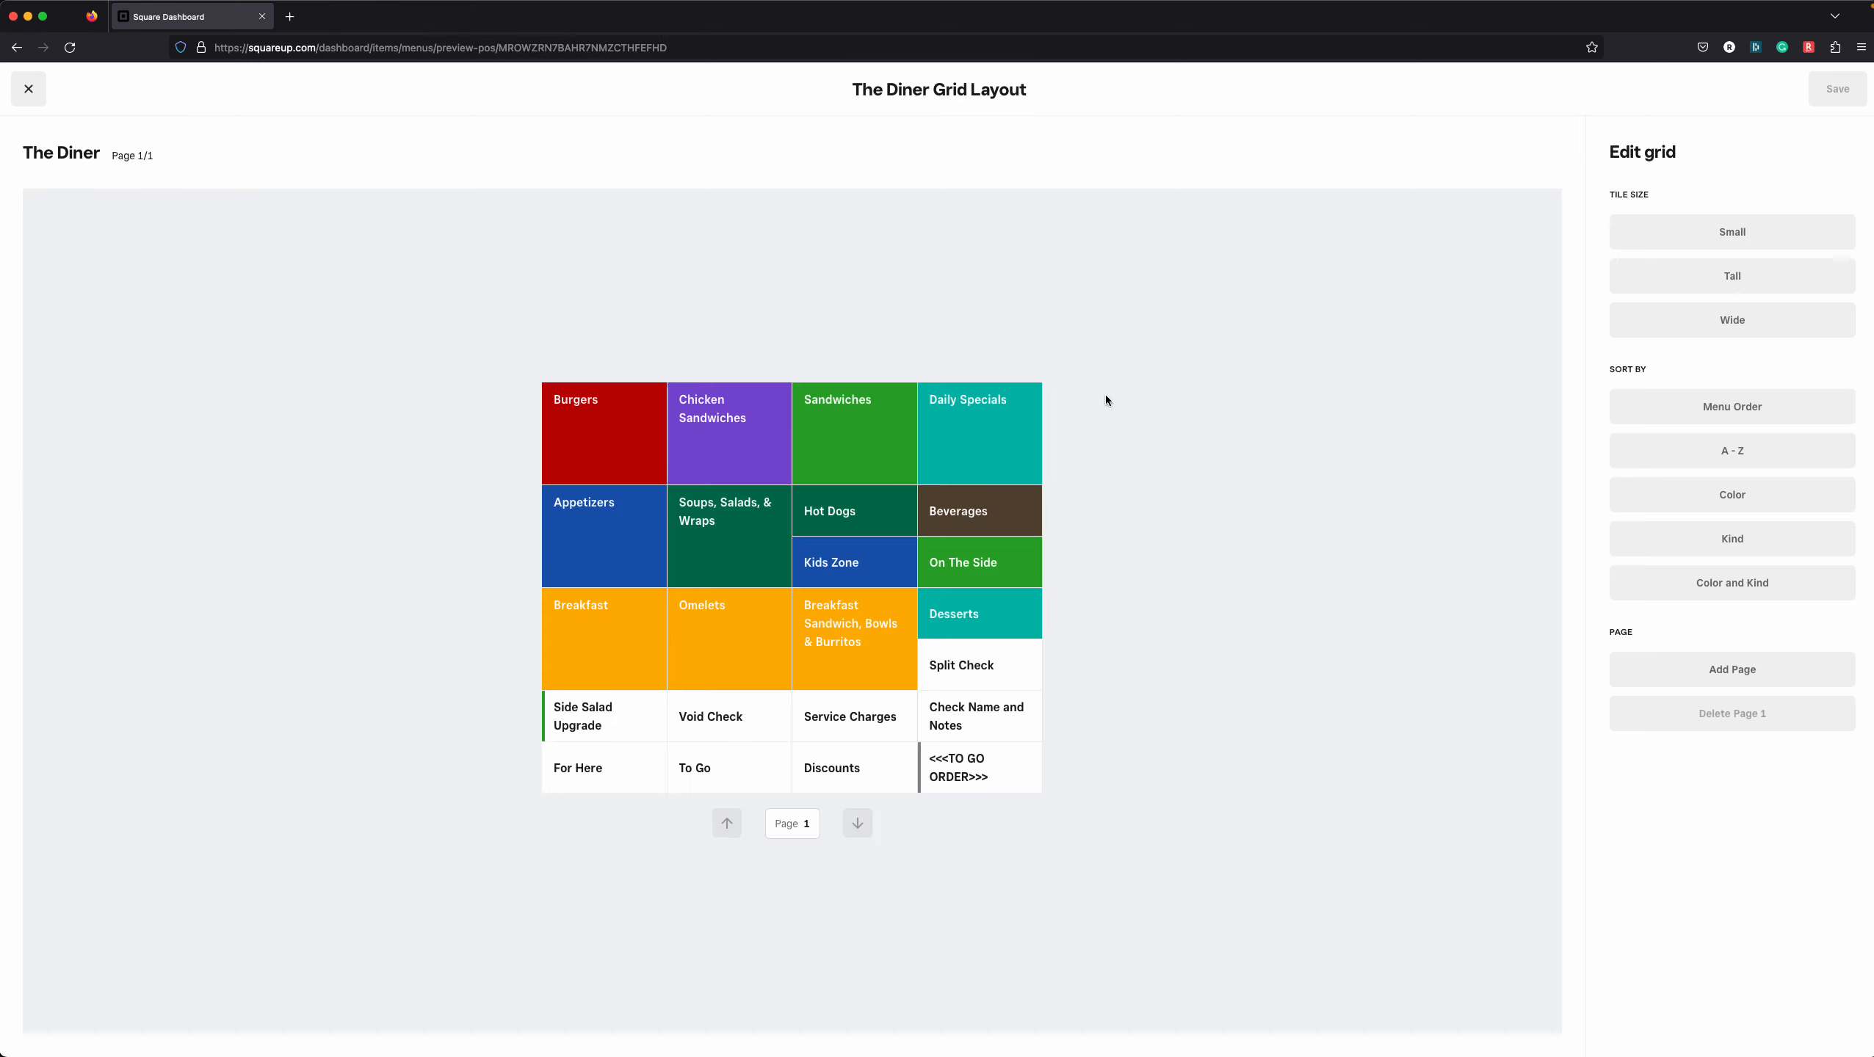
{"action": "left_click", "coordinate": [28, 88]}
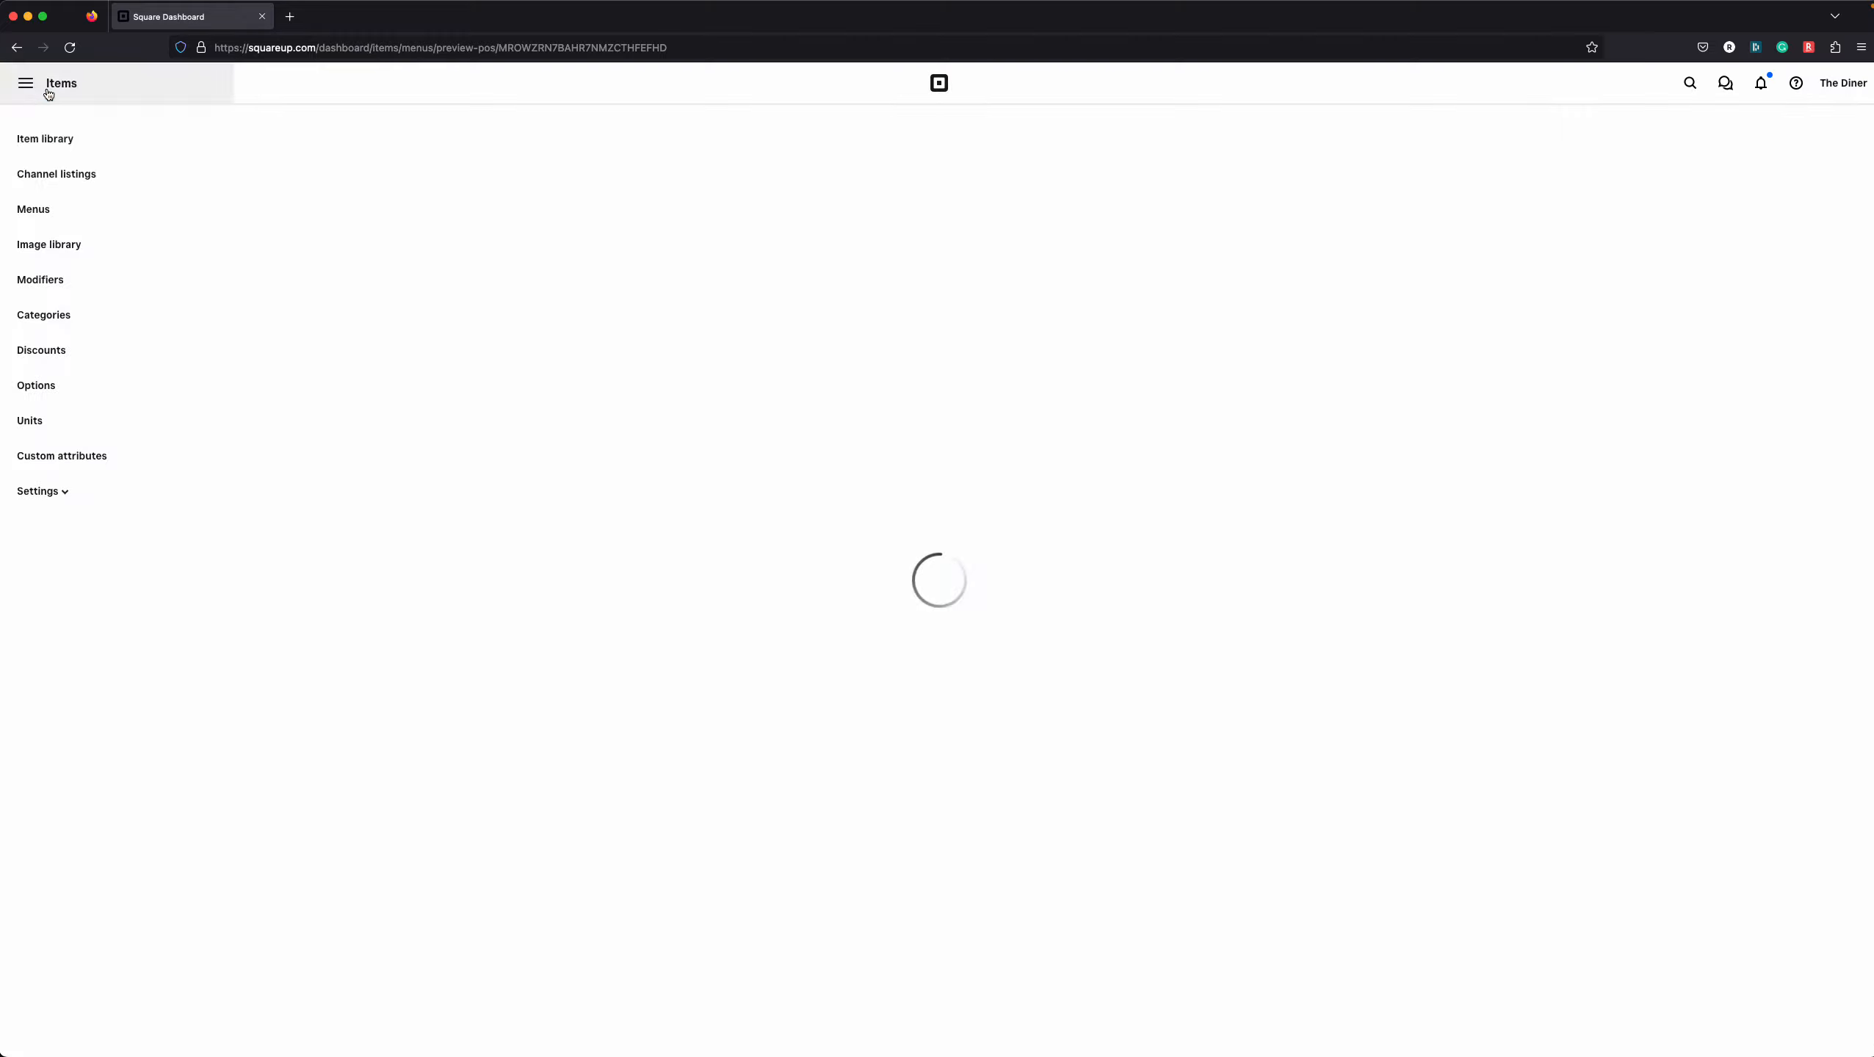
{"action": "left_click", "coordinate": [26, 84]}
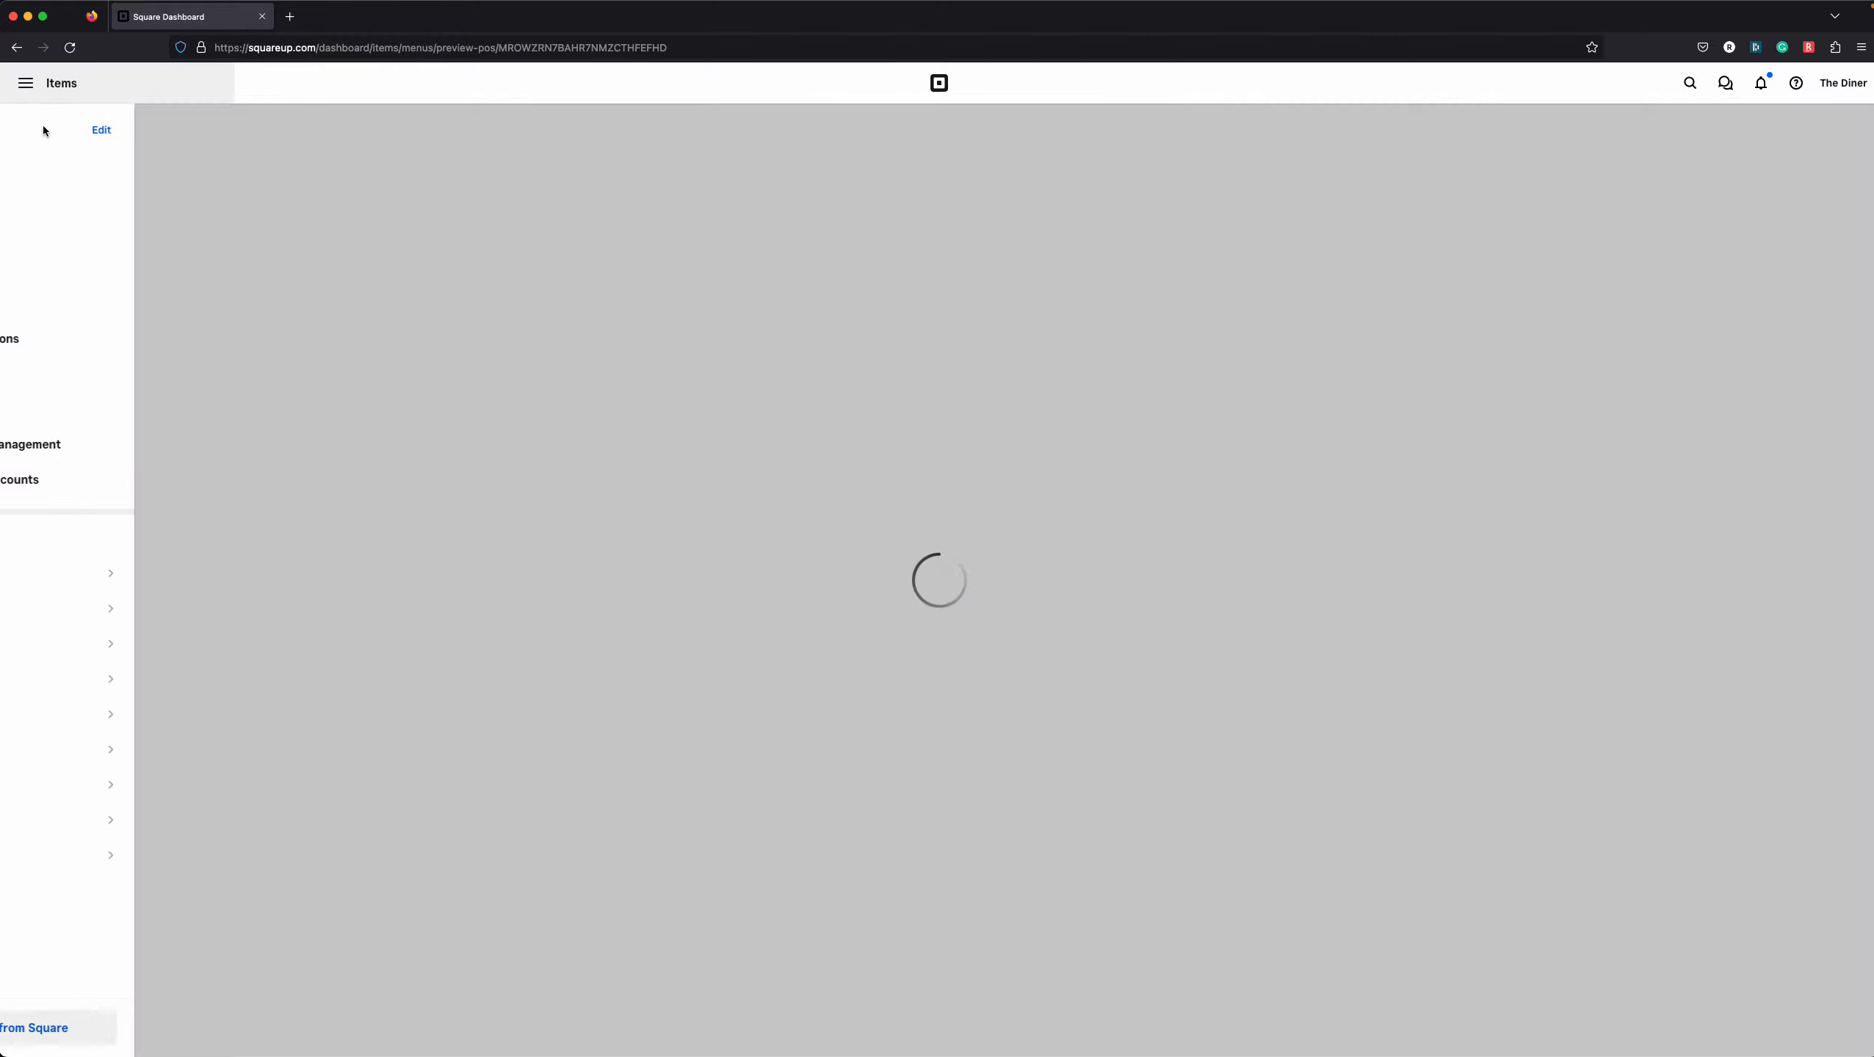
{"action": "left_click", "coordinate": [67, 234]}
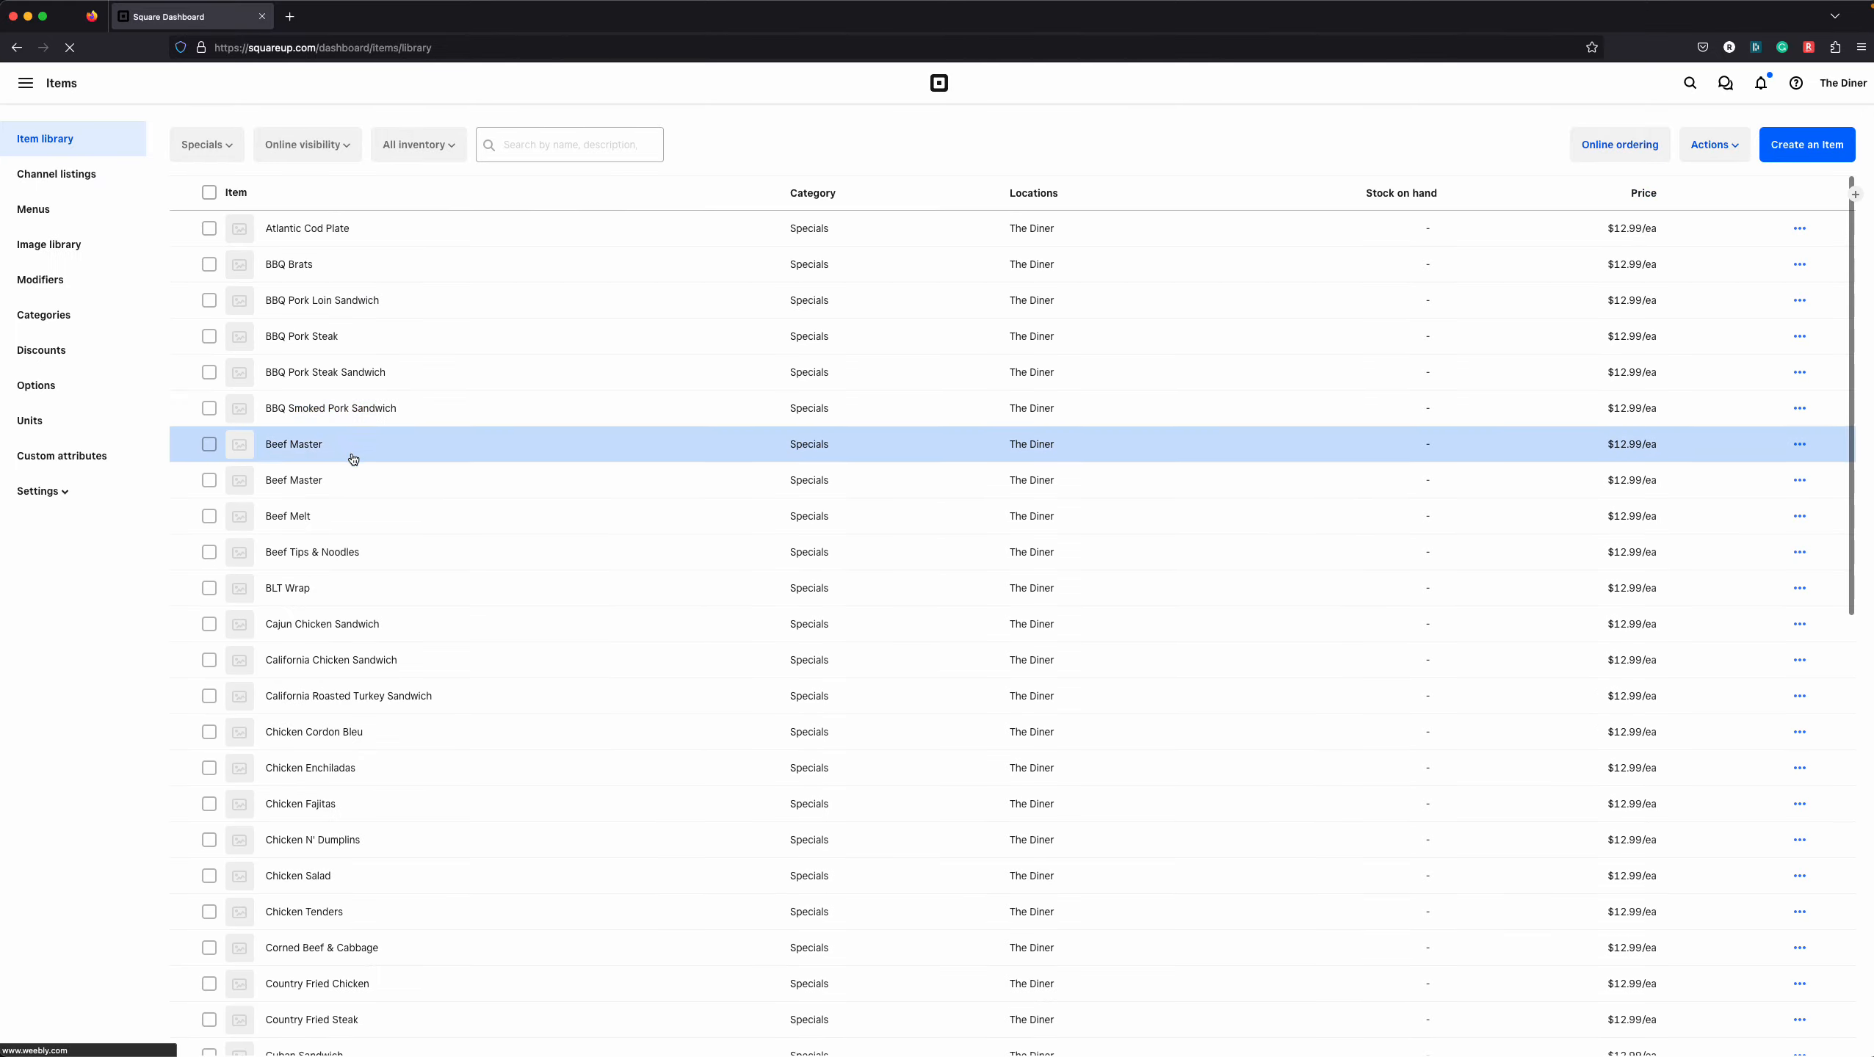
Open the Daily Specials group in The Diner menu's POS layout
{"action": "left_click", "coordinate": [24, 208]}
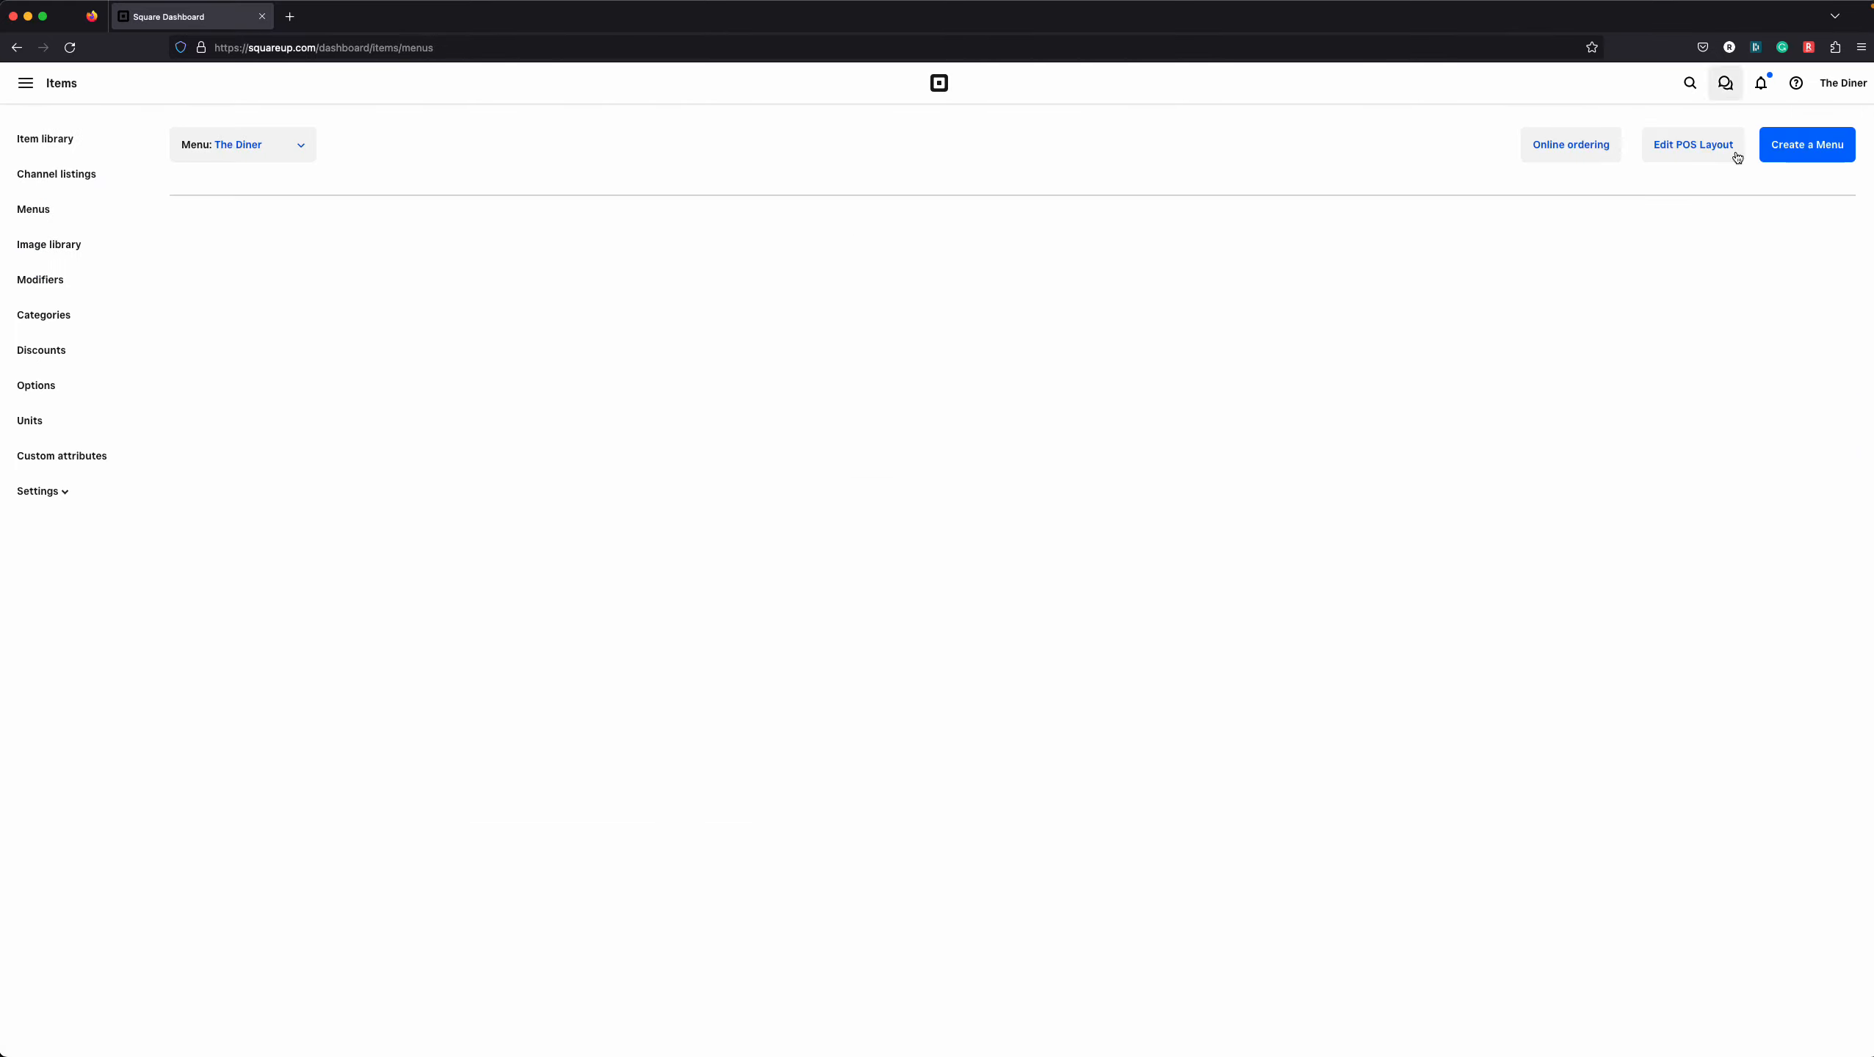
{"action": "left_click", "coordinate": [1696, 153]}
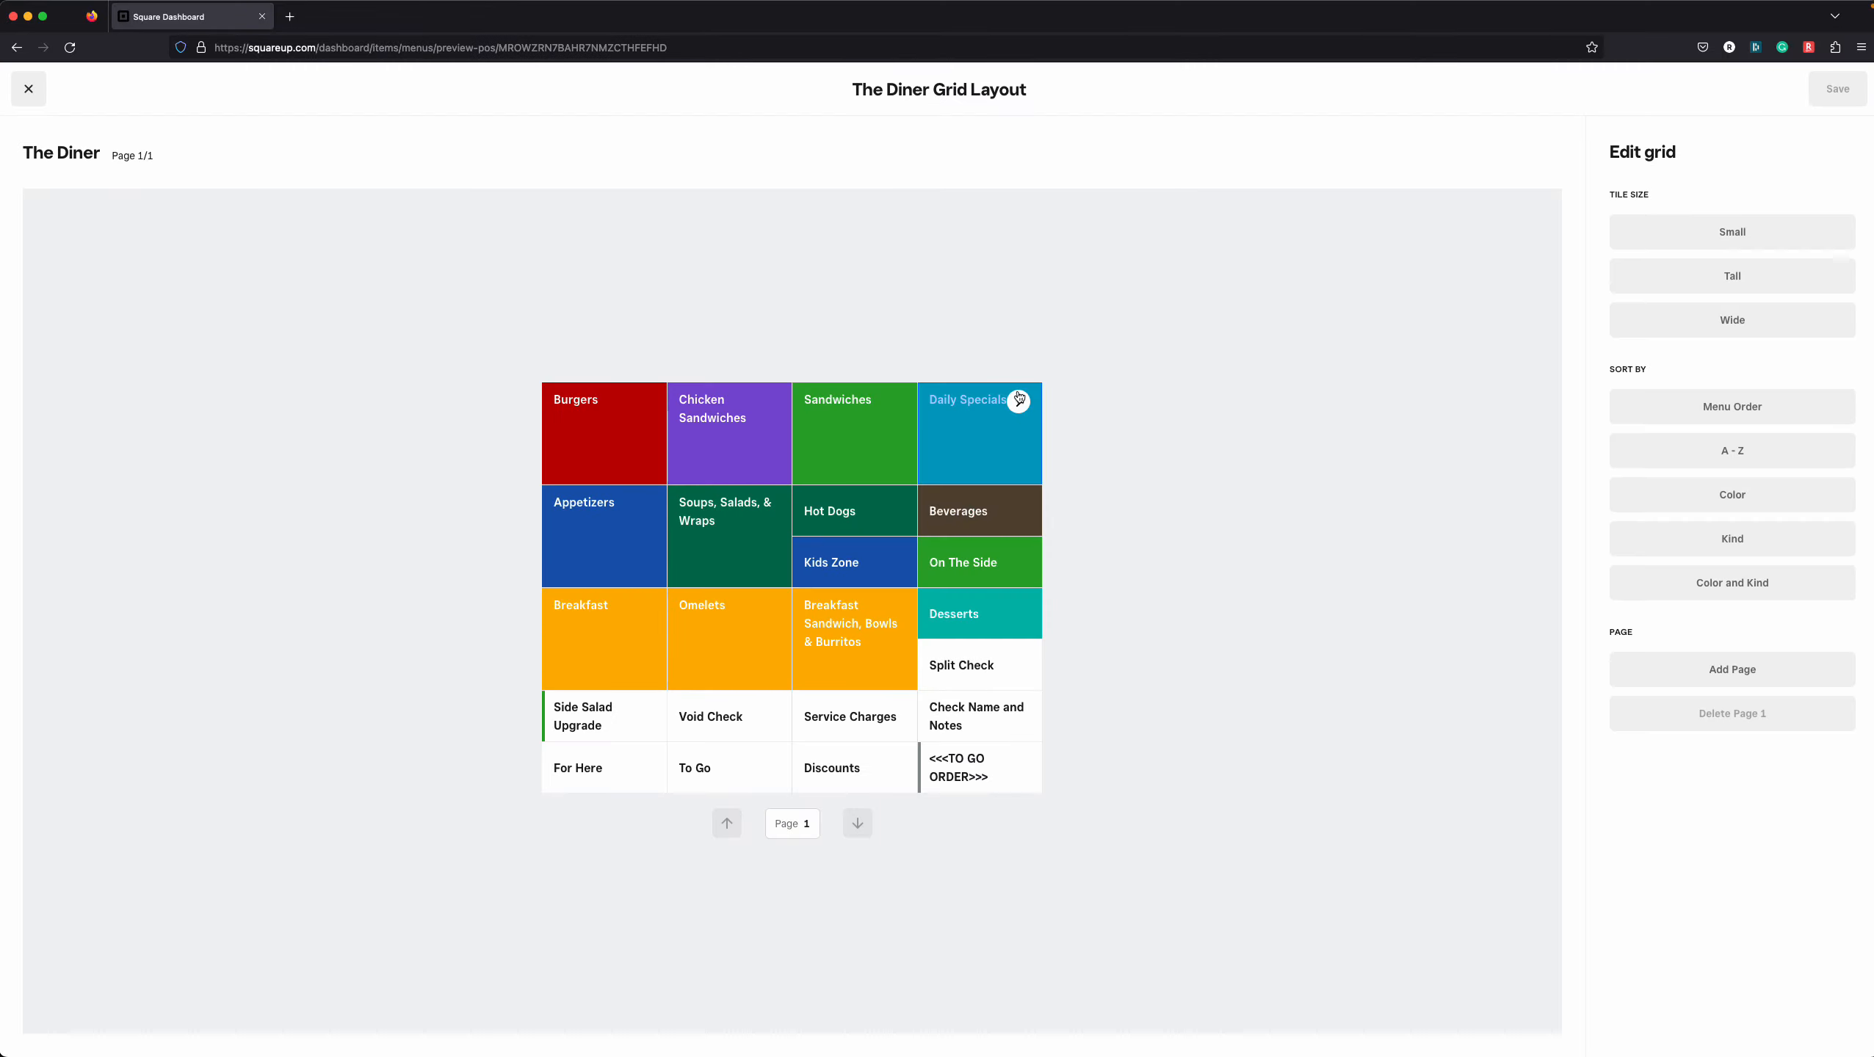
{"action": "left_click", "coordinate": [1019, 400]}
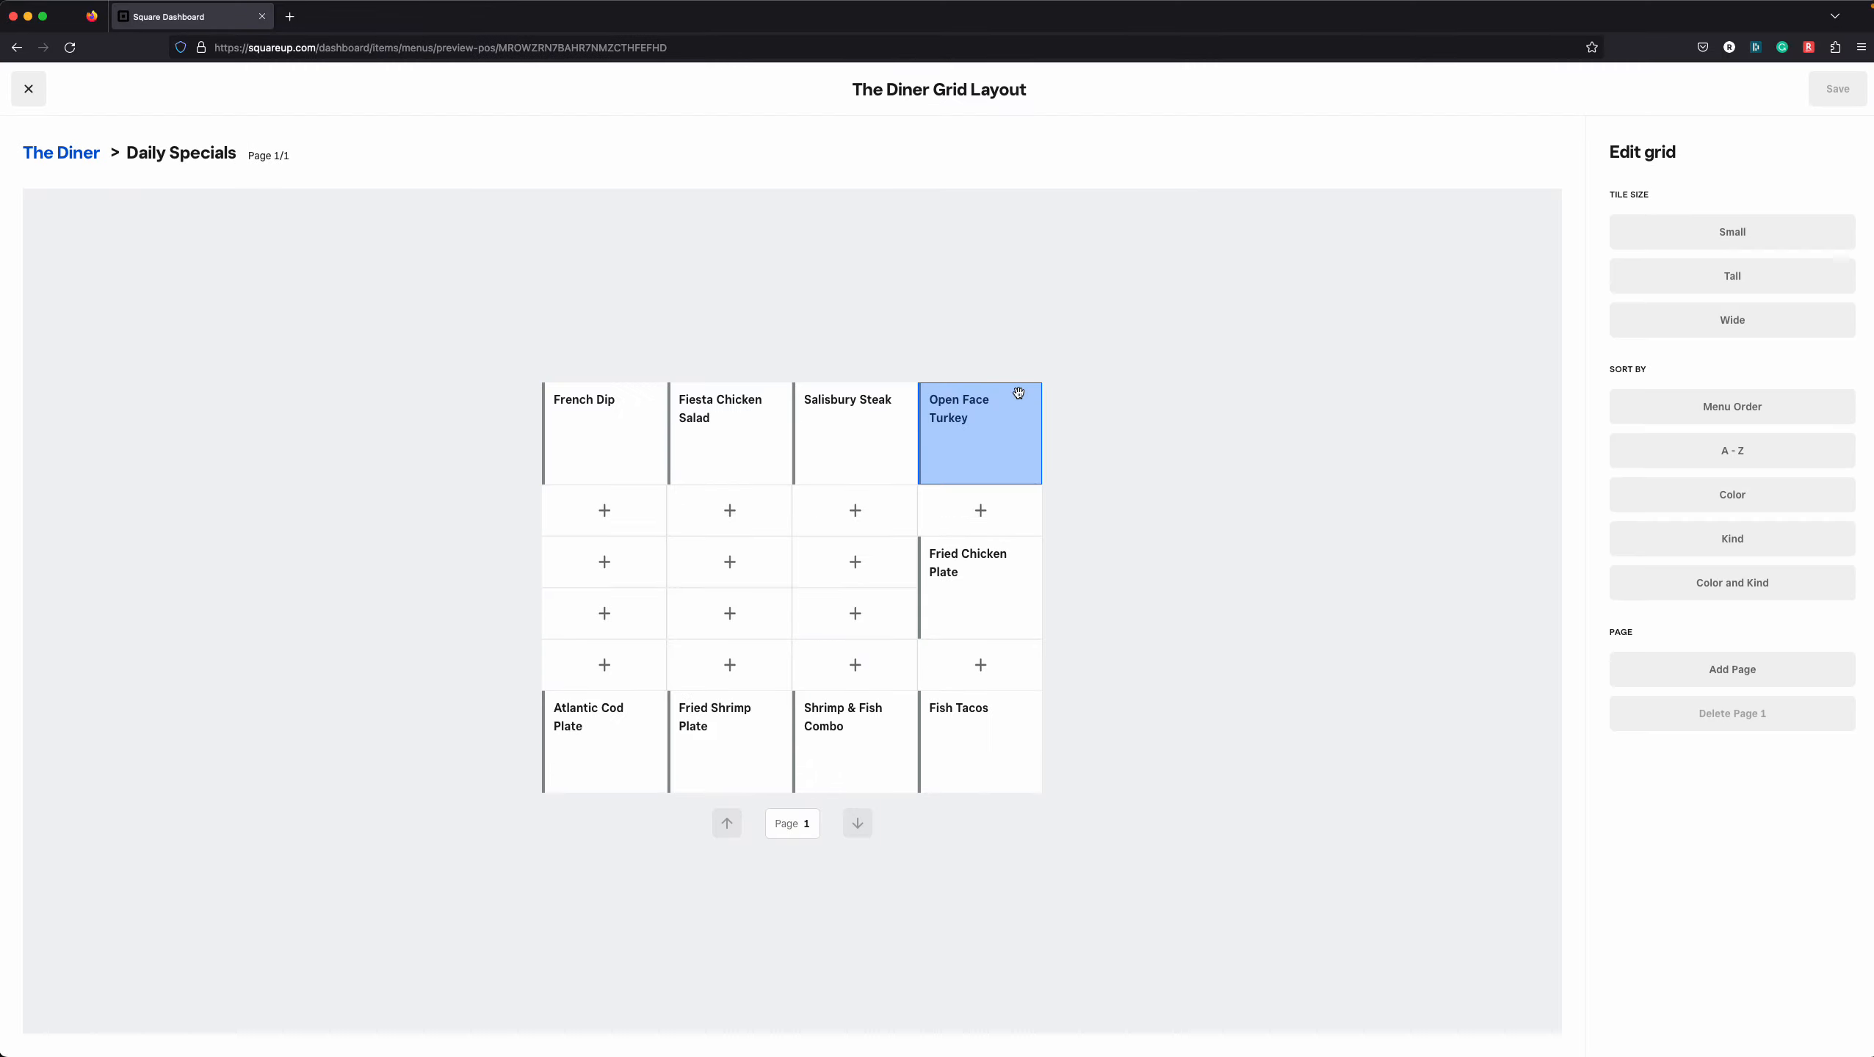
Remove the French Dip, Fiesta Chicken Salad, Salisbury Steak and Open Face Turkey tiles from the Daily Specials grid
{"action": "left_click", "coordinate": [599, 419]}
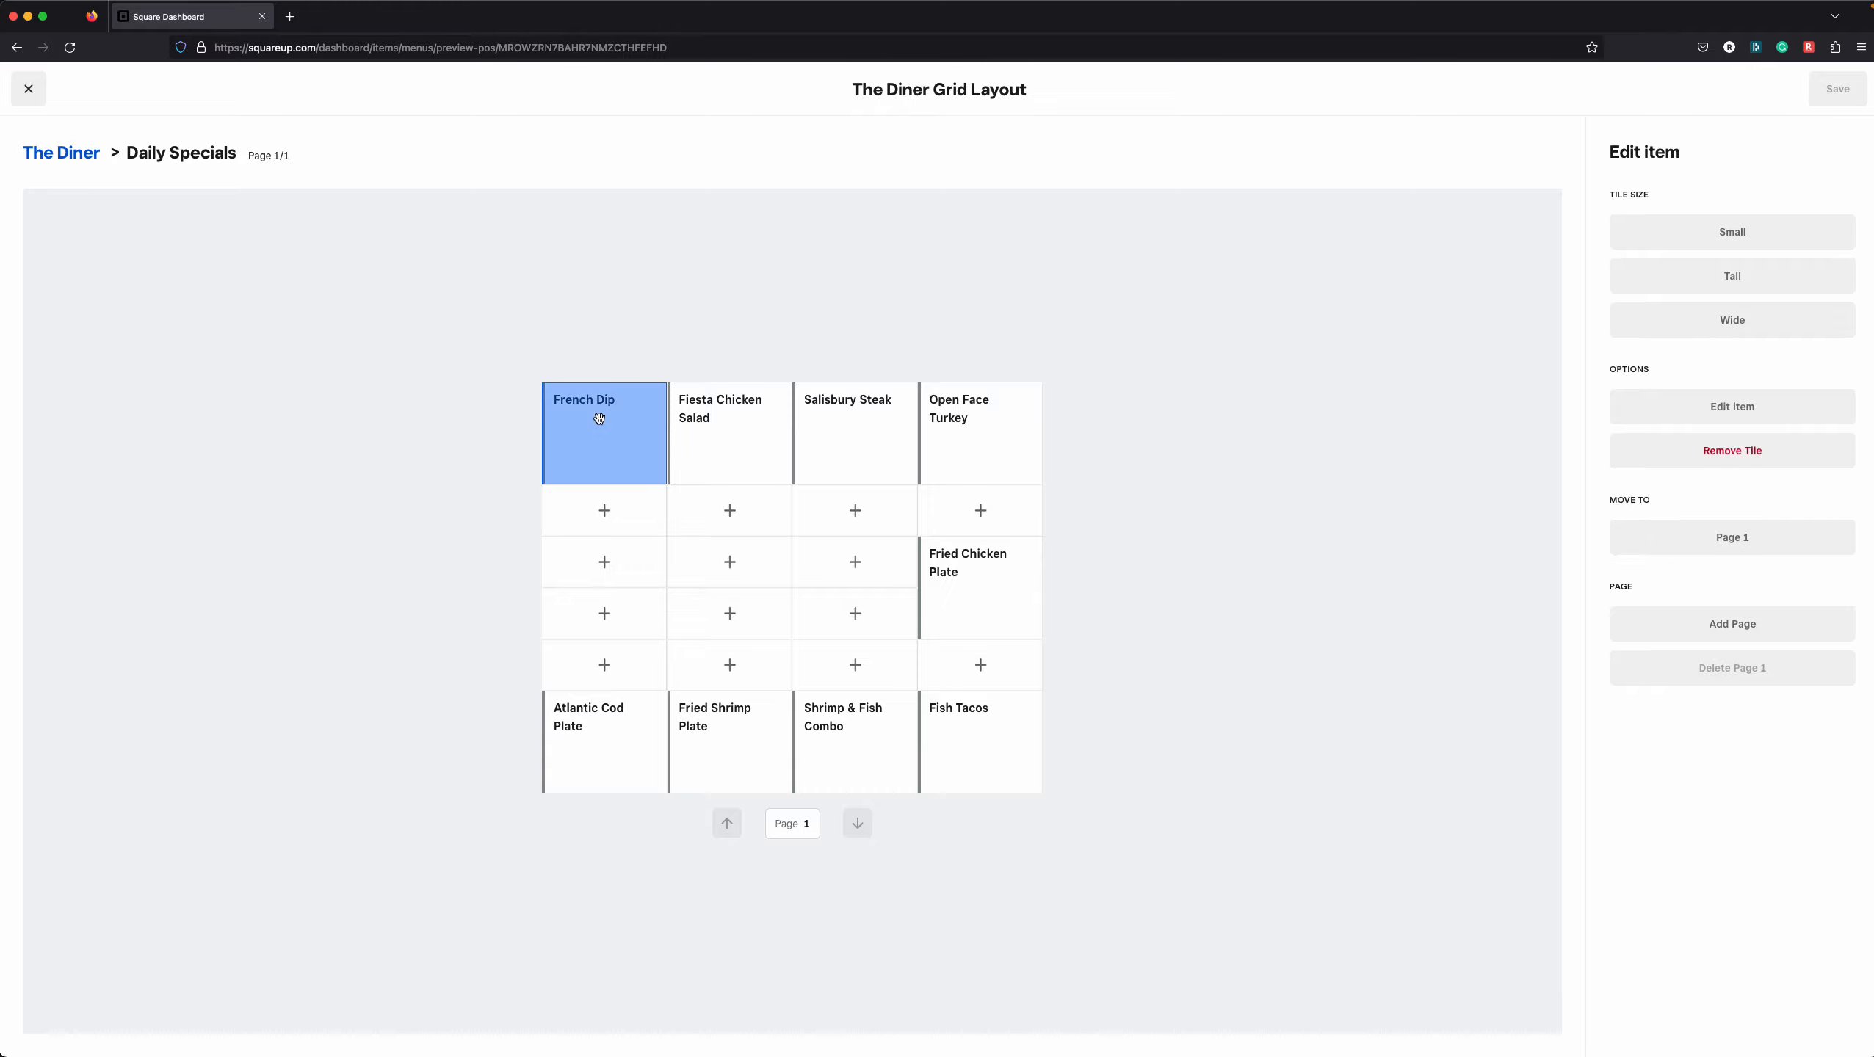
{"action": "left_click", "coordinate": [1707, 463]}
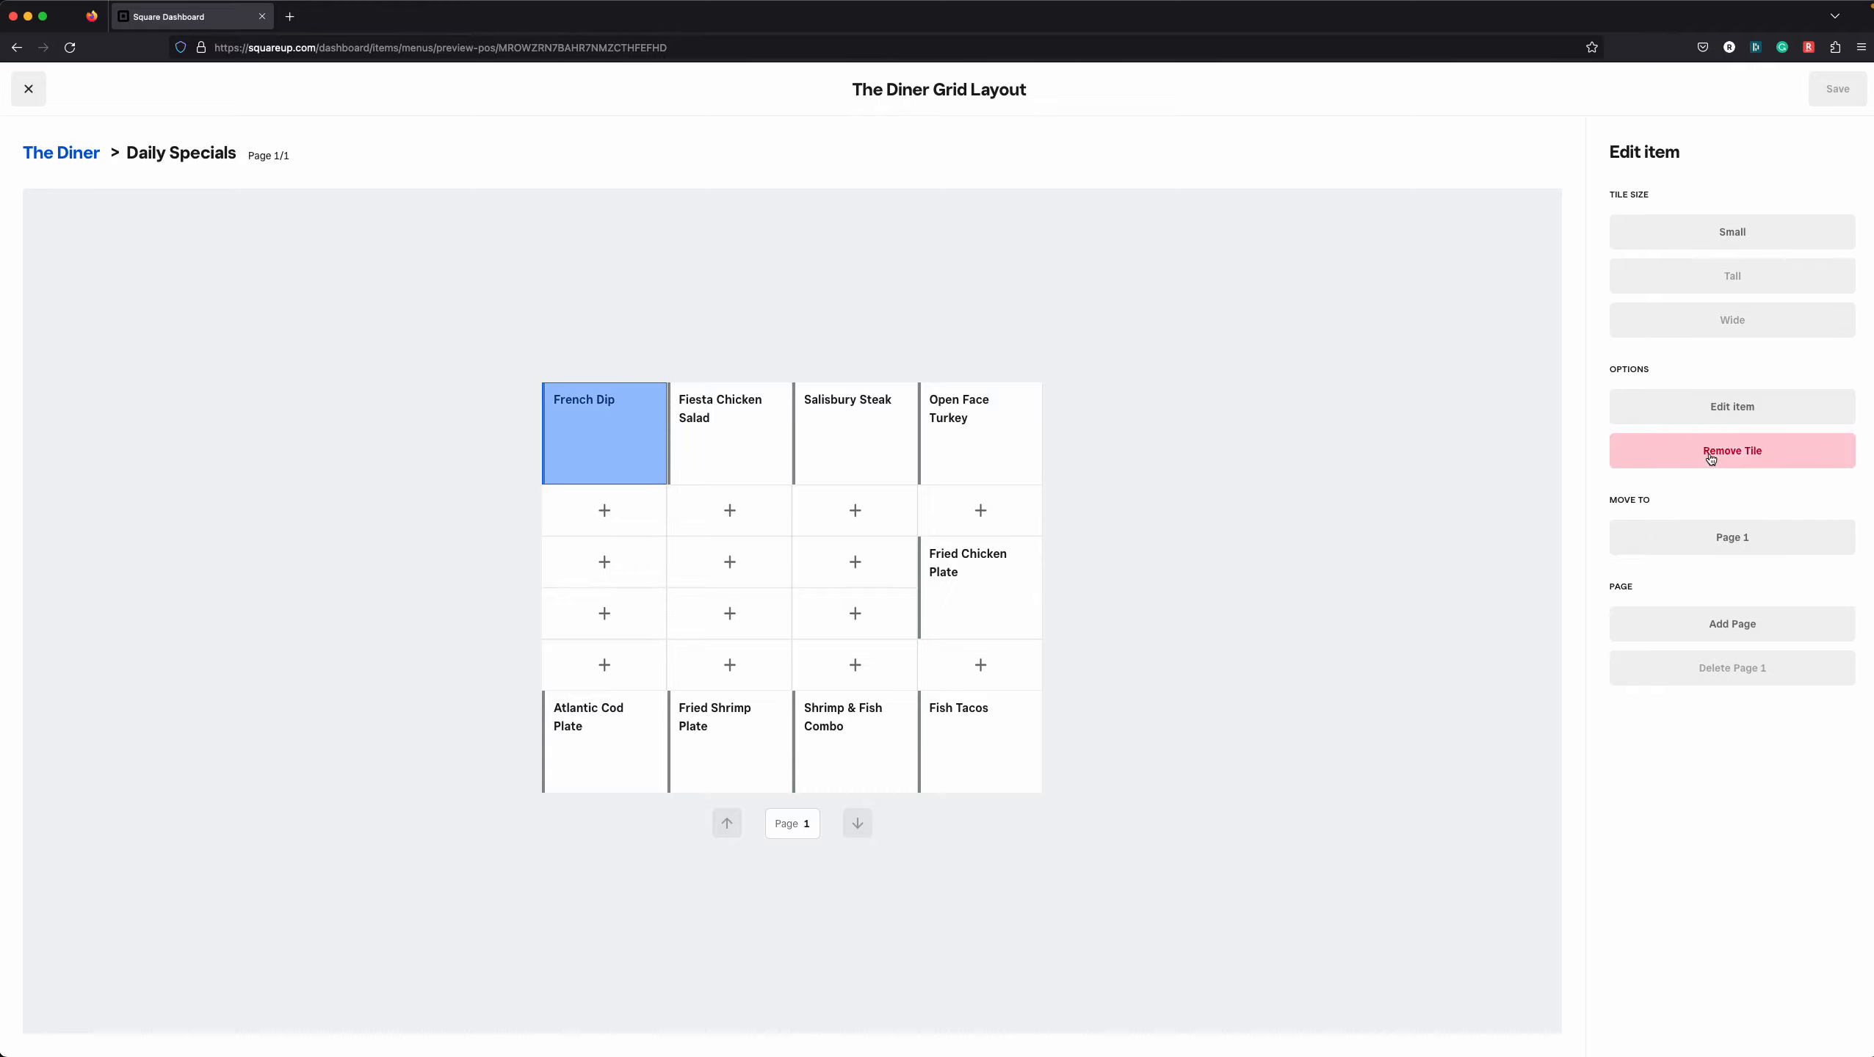
{"action": "left_click", "coordinate": [765, 435]}
{"action": "left_click", "coordinate": [1698, 455]}
{"action": "left_click", "coordinate": [857, 431]}
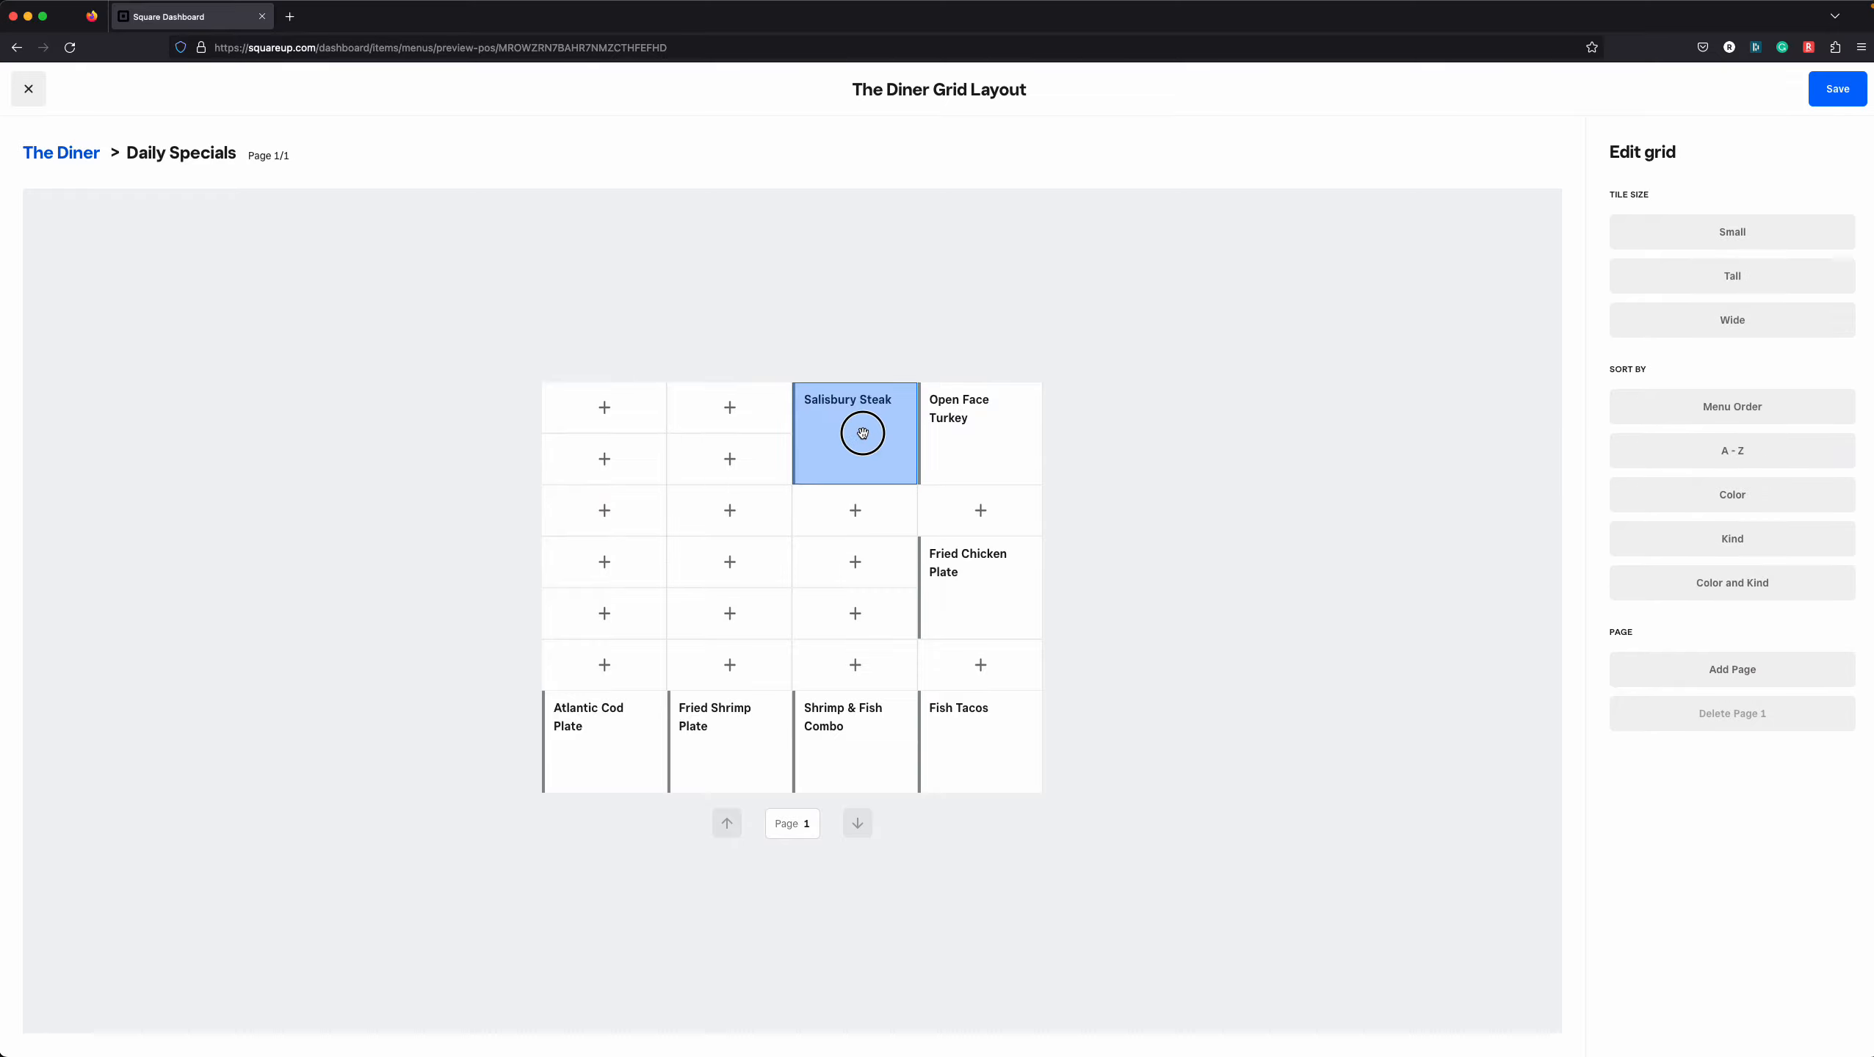
{"action": "left_click", "coordinate": [1785, 463]}
{"action": "left_click", "coordinate": [964, 419]}
{"action": "left_click", "coordinate": [1711, 441]}
Search the existing items for "chili" and add Chili Mac to the first tile of the Daily Specials grid
{"action": "left_click", "coordinate": [614, 412]}
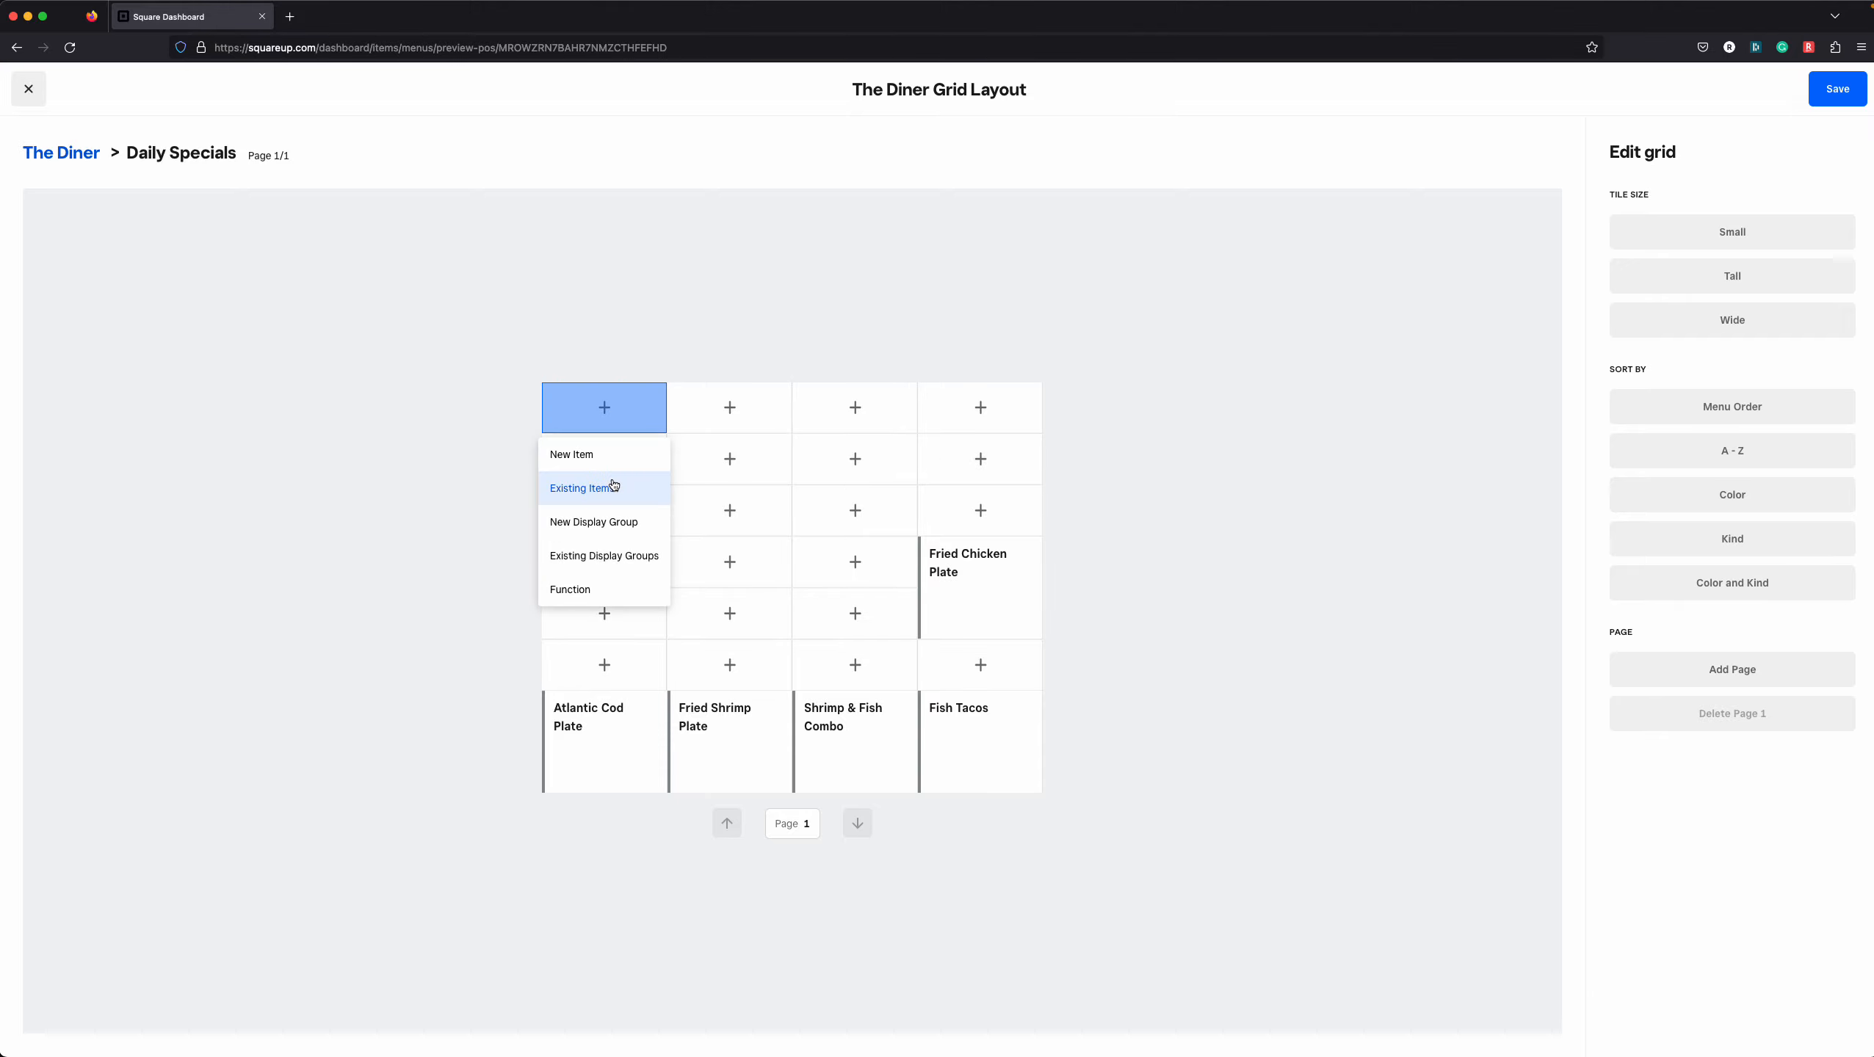
{"action": "left_click", "coordinate": [608, 491]}
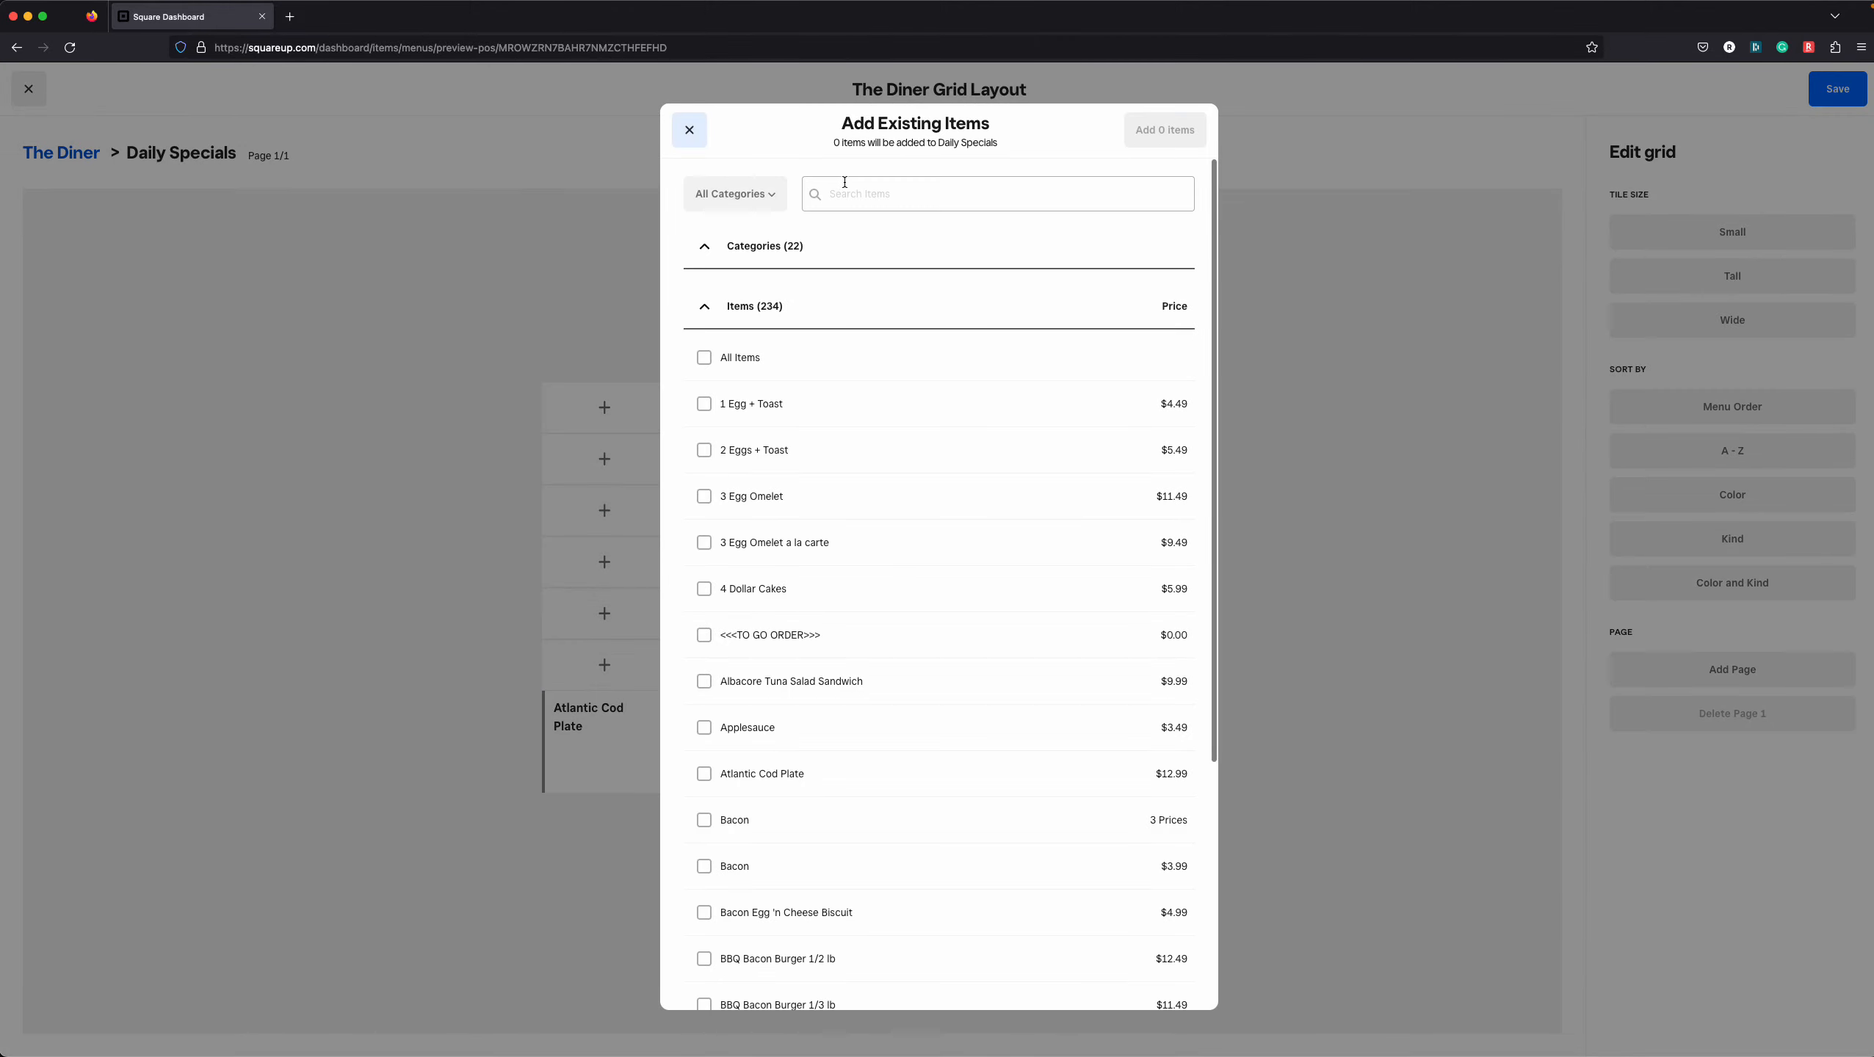
{"action": "left_click", "coordinate": [844, 194]}
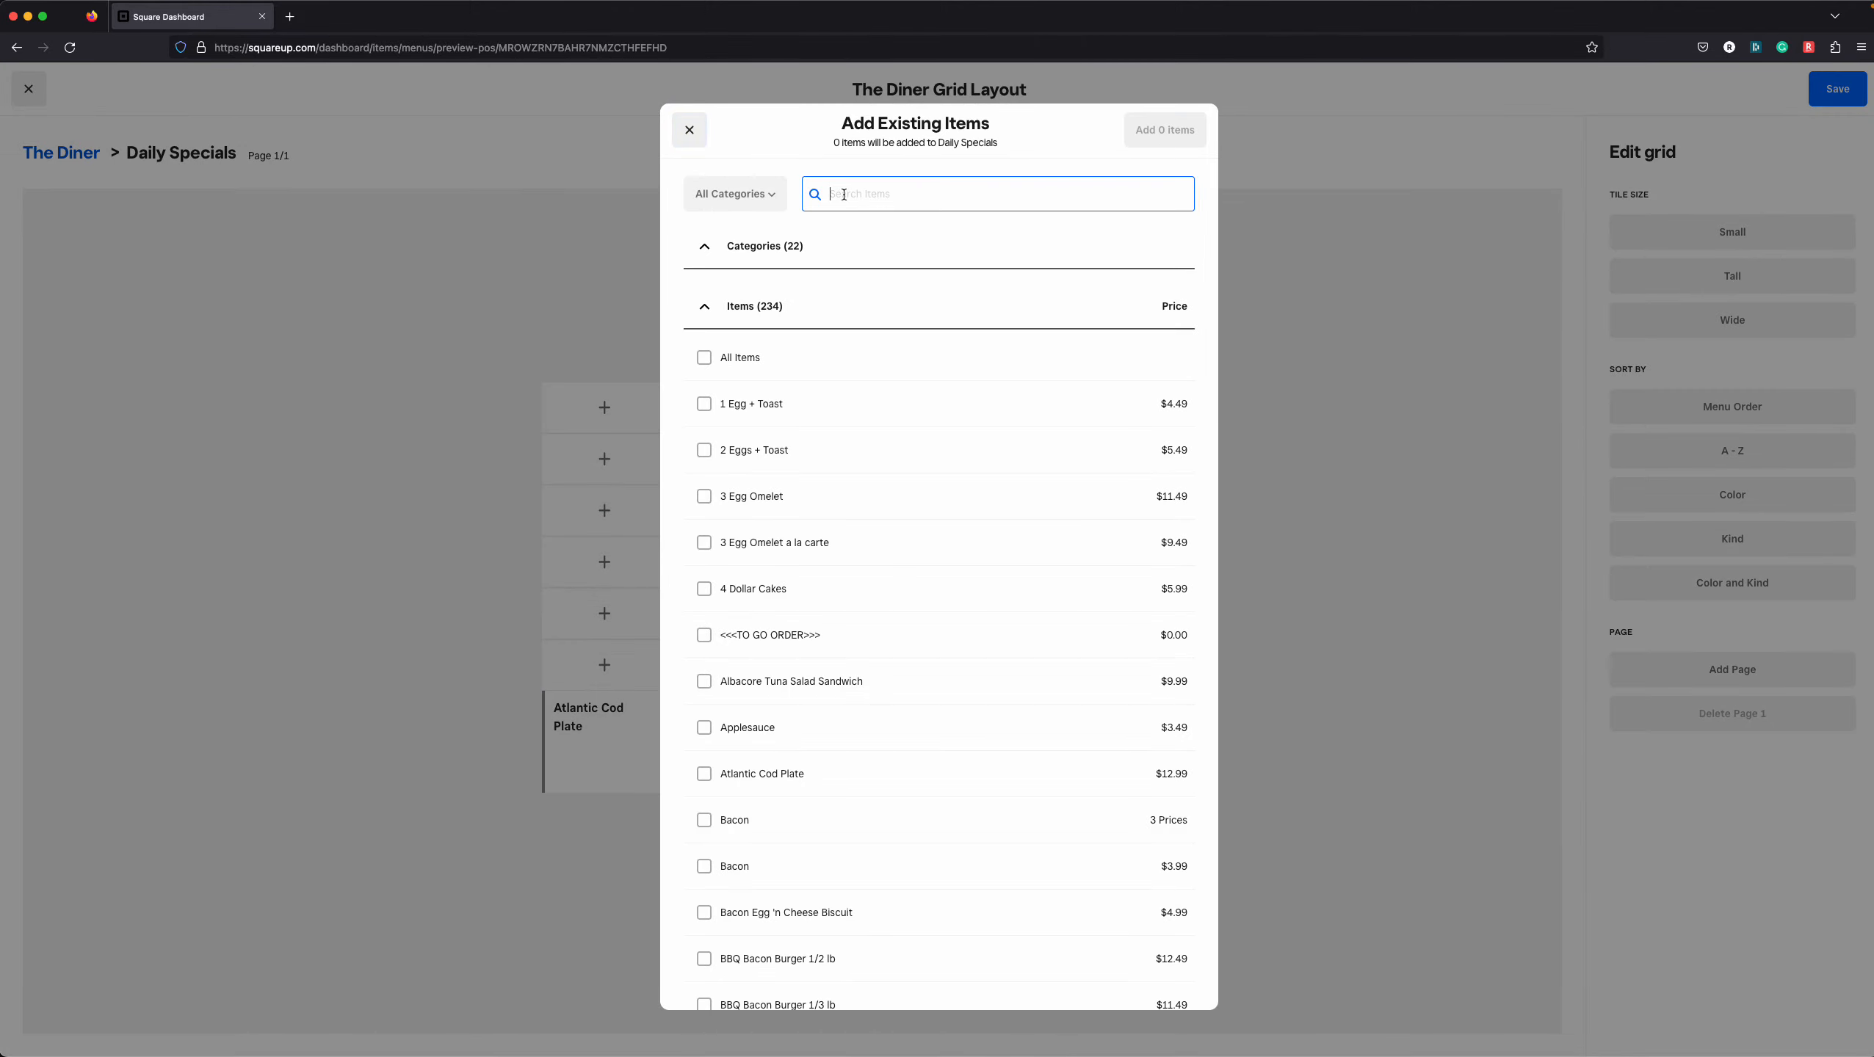
{"action": "type", "text": "chili"}
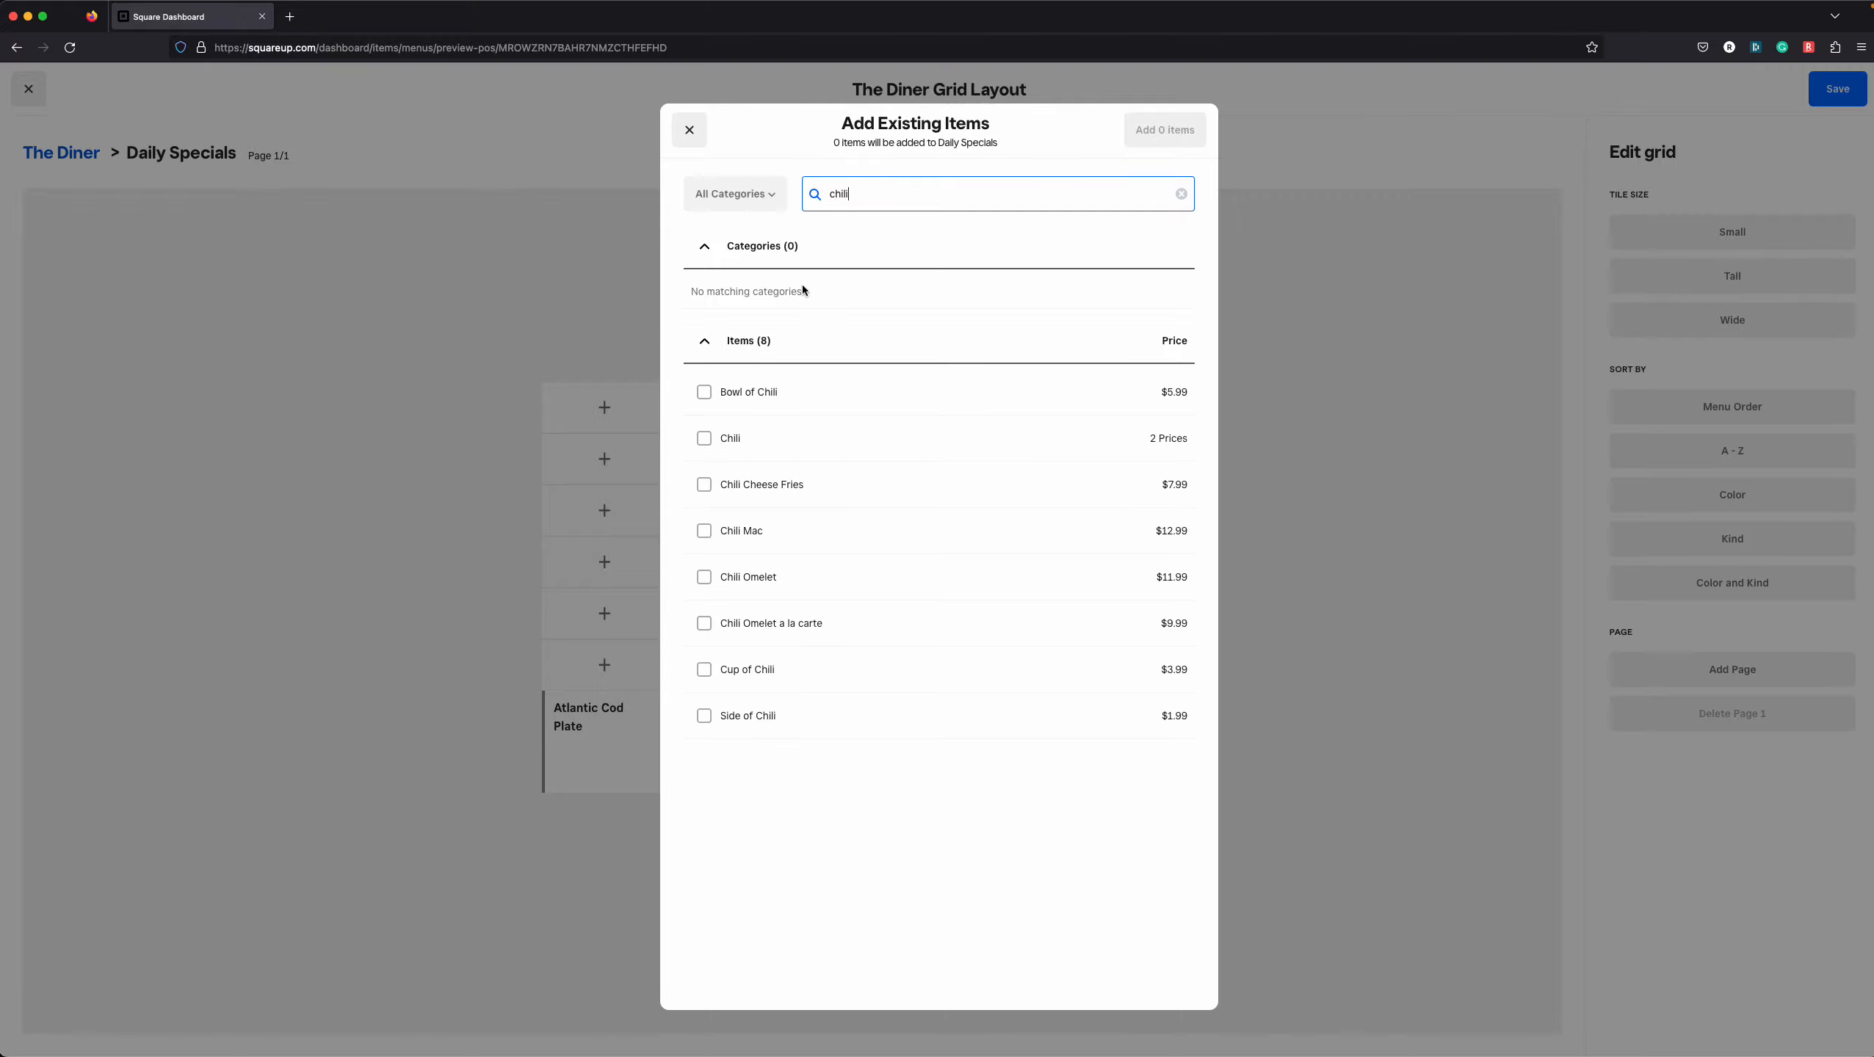
{"action": "left_click", "coordinate": [758, 535]}
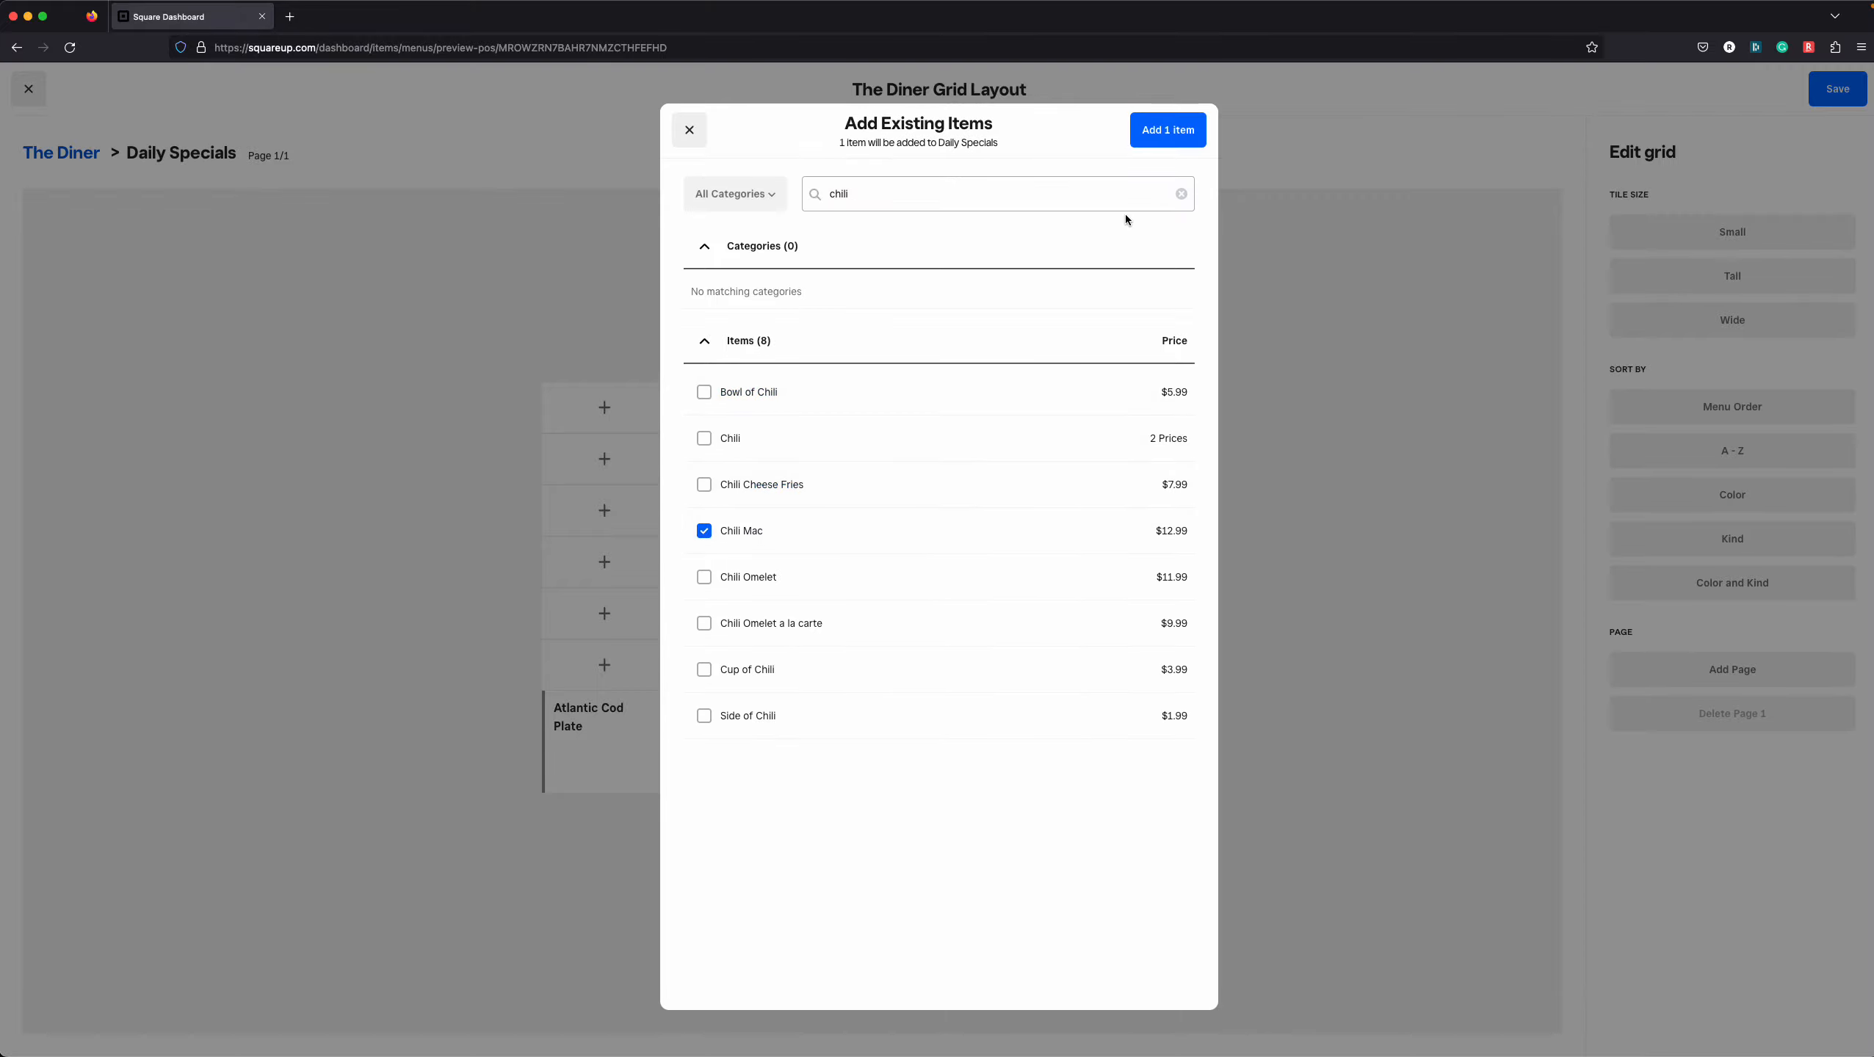
{"action": "left_click", "coordinate": [1159, 145]}
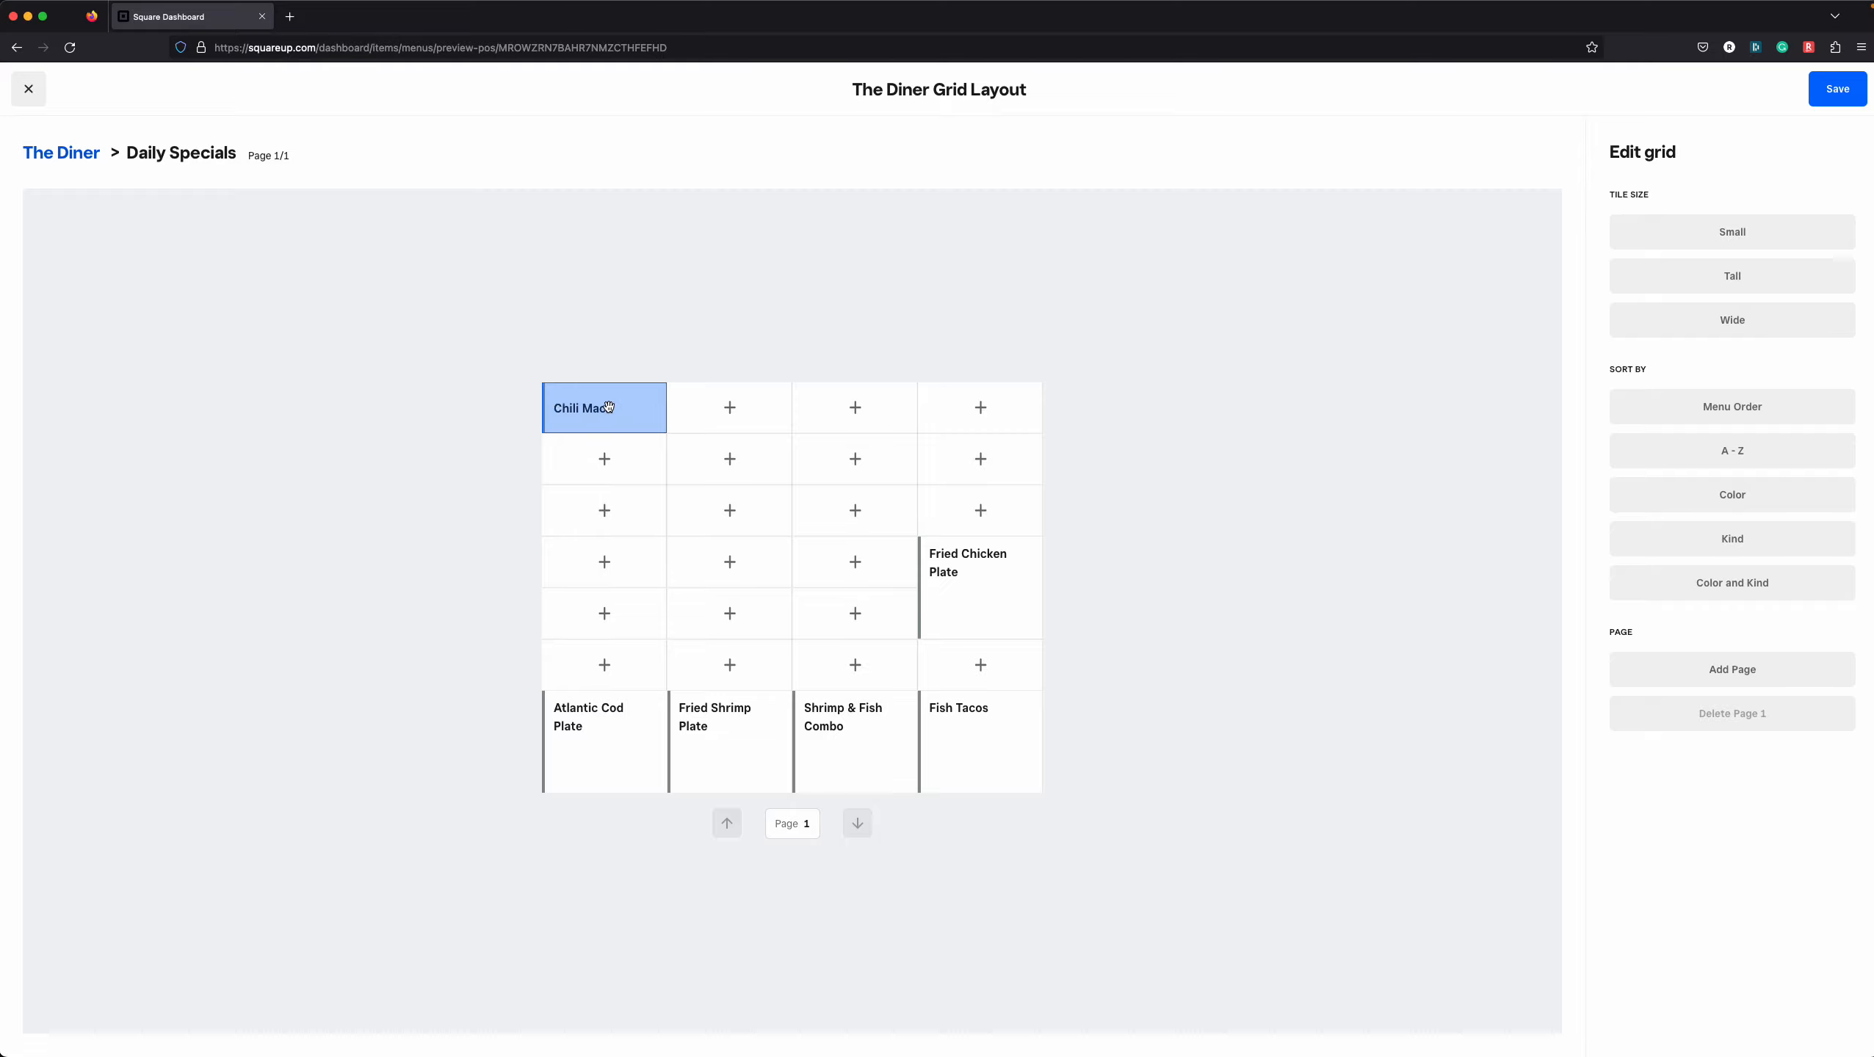
Set the Chili Mac tile's size to Tall and deselect the tile
{"action": "left_click", "coordinate": [598, 390]}
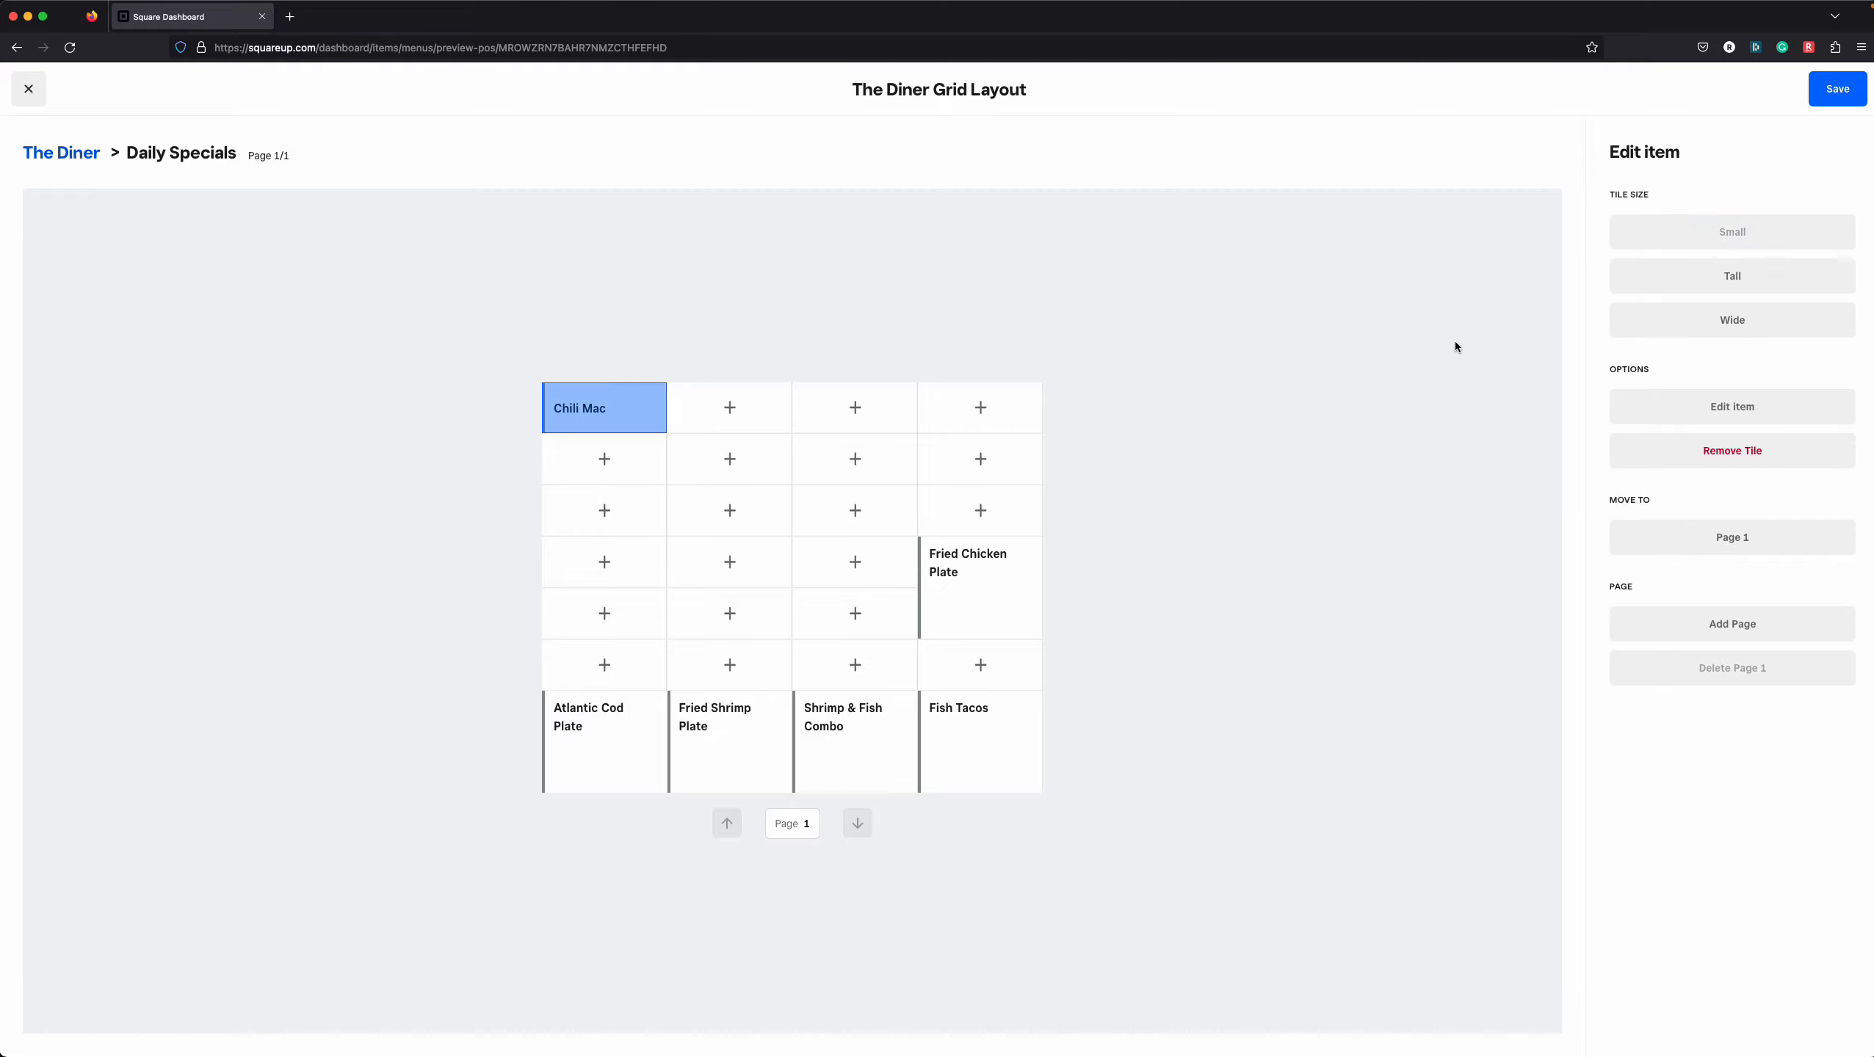
{"action": "left_click", "coordinate": [1795, 274]}
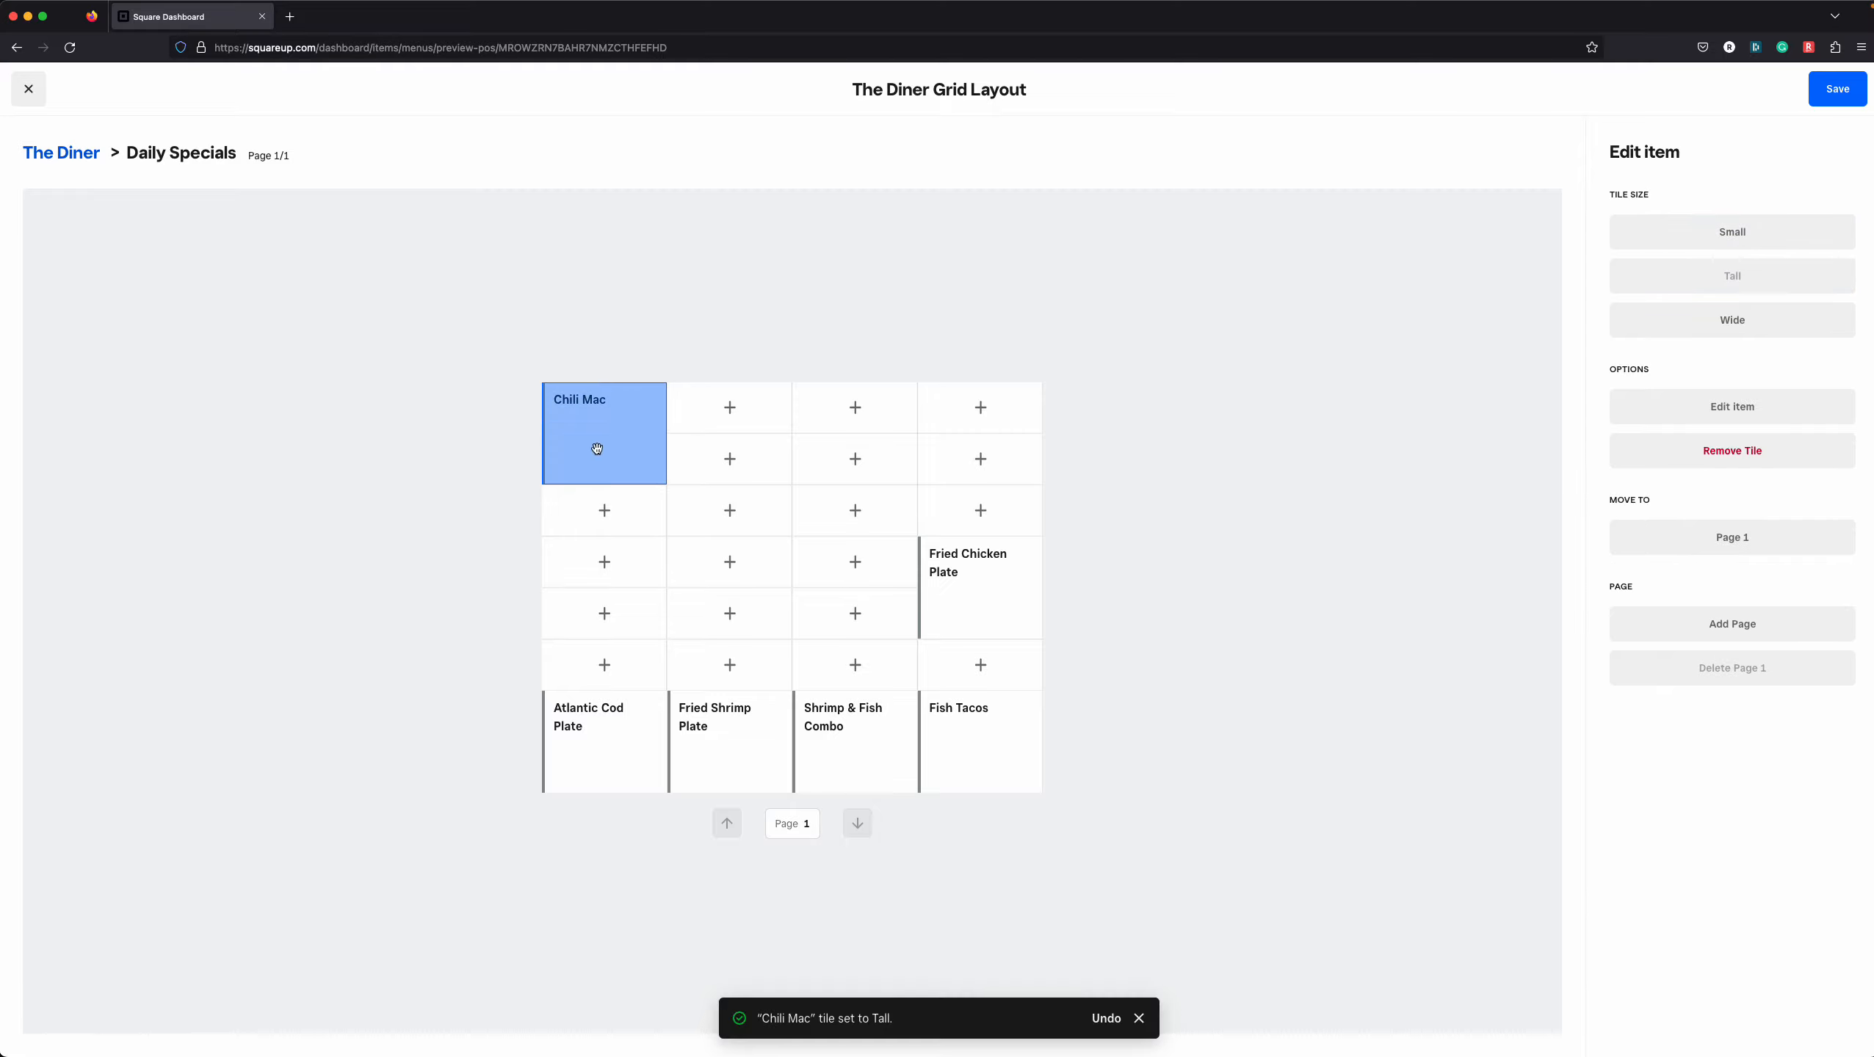
{"action": "left_click", "coordinate": [689, 322]}
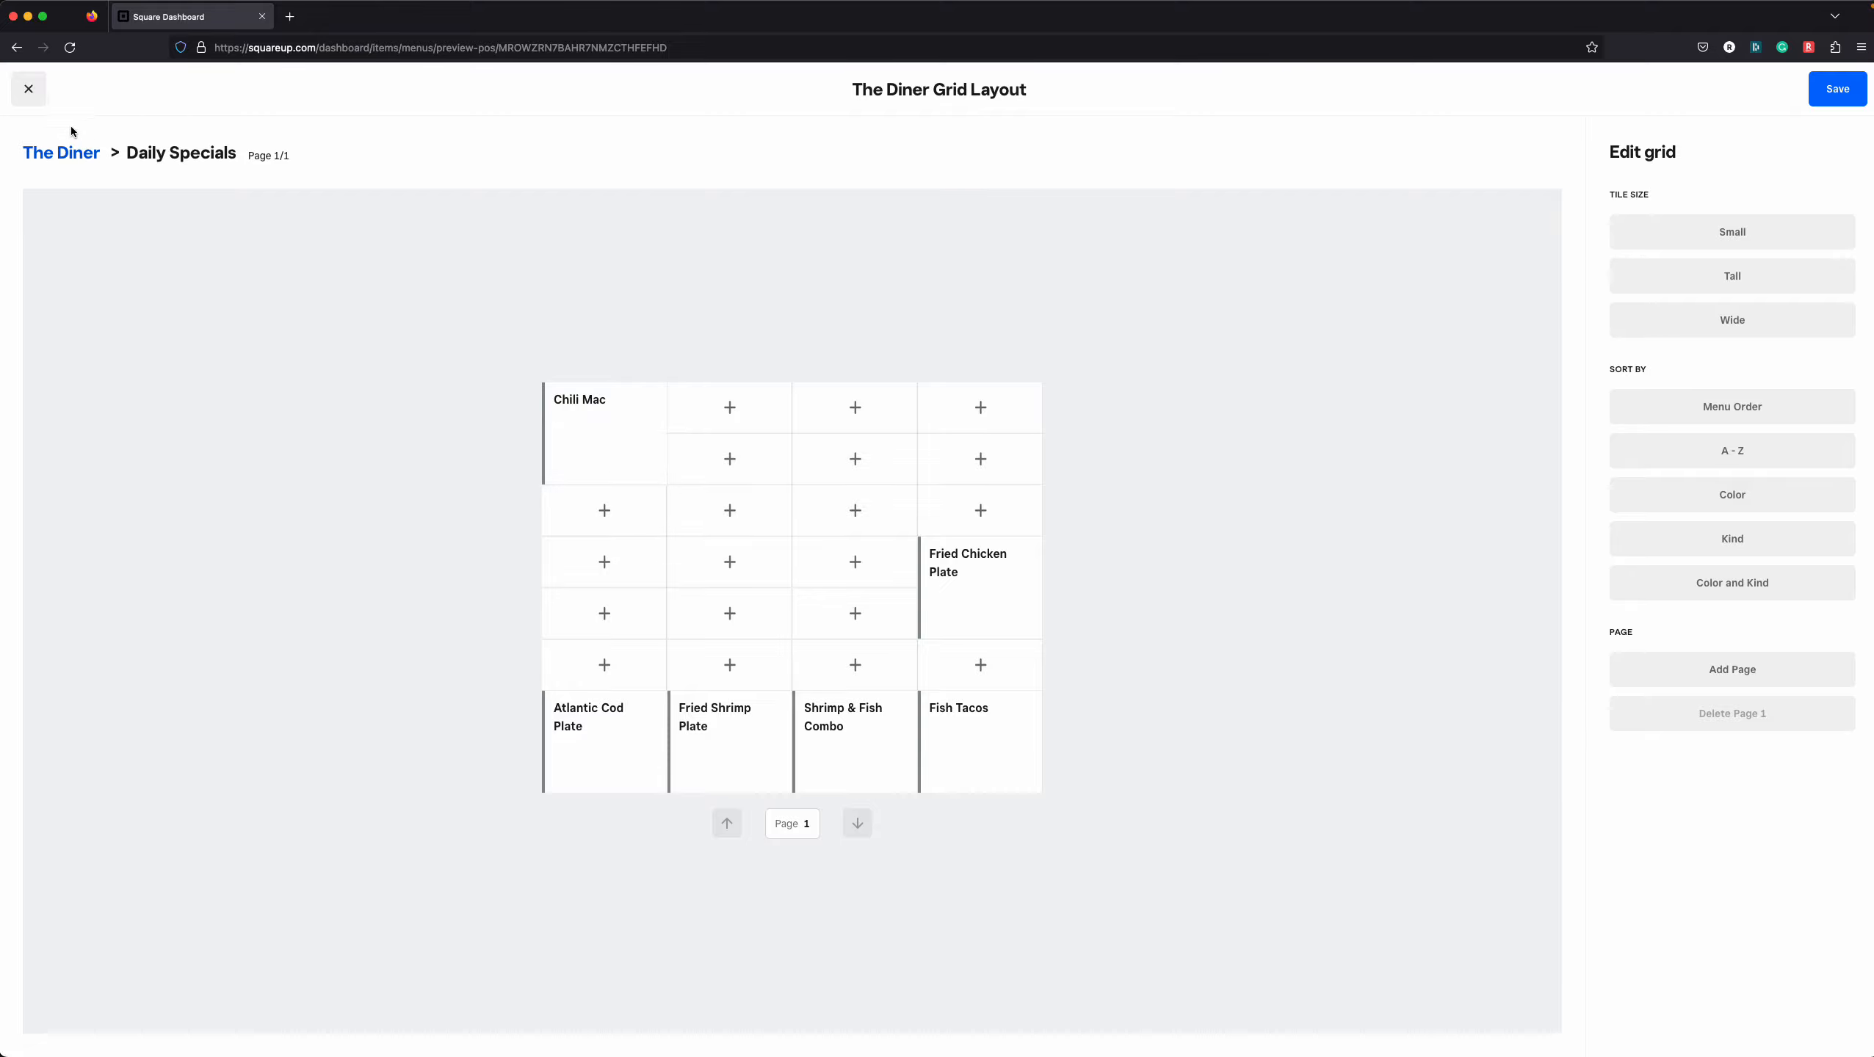
Leave the grid layout, discarding the unsaved Daily Specials changes, and open the item library
{"action": "left_click", "coordinate": [28, 89]}
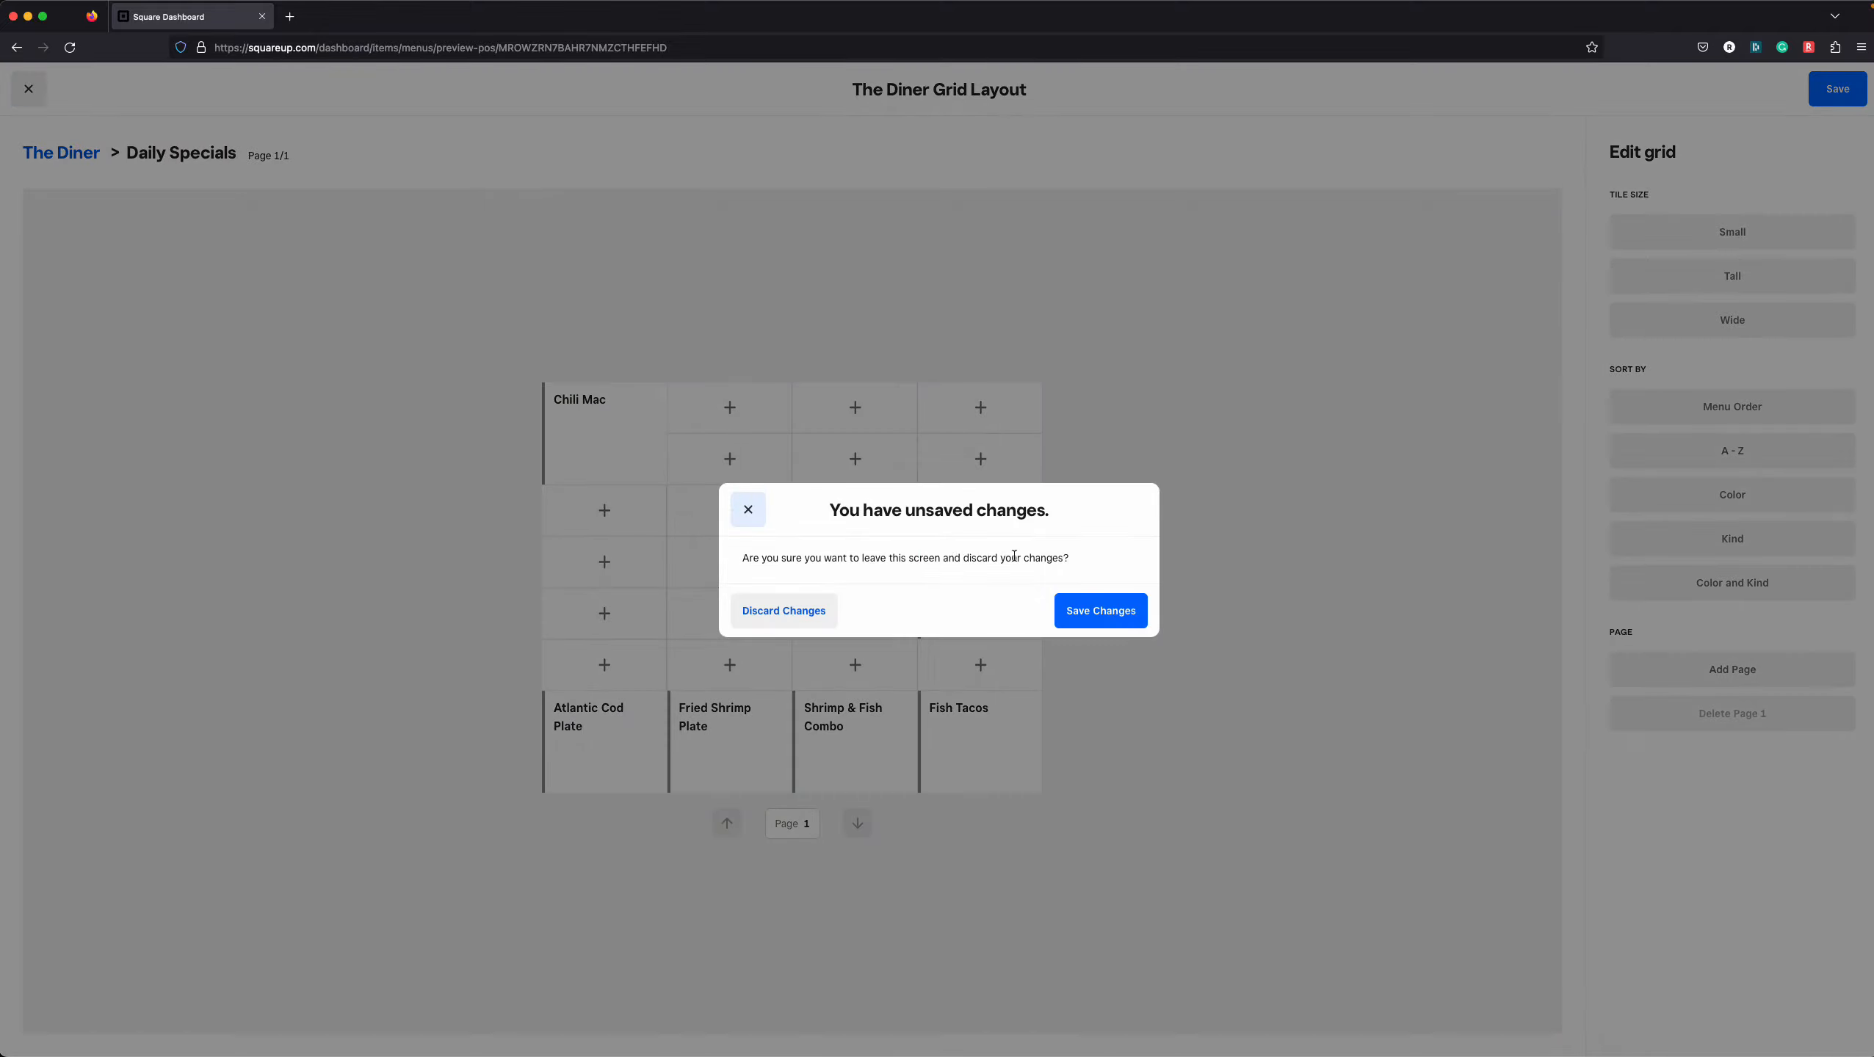
{"action": "left_click", "coordinate": [781, 626]}
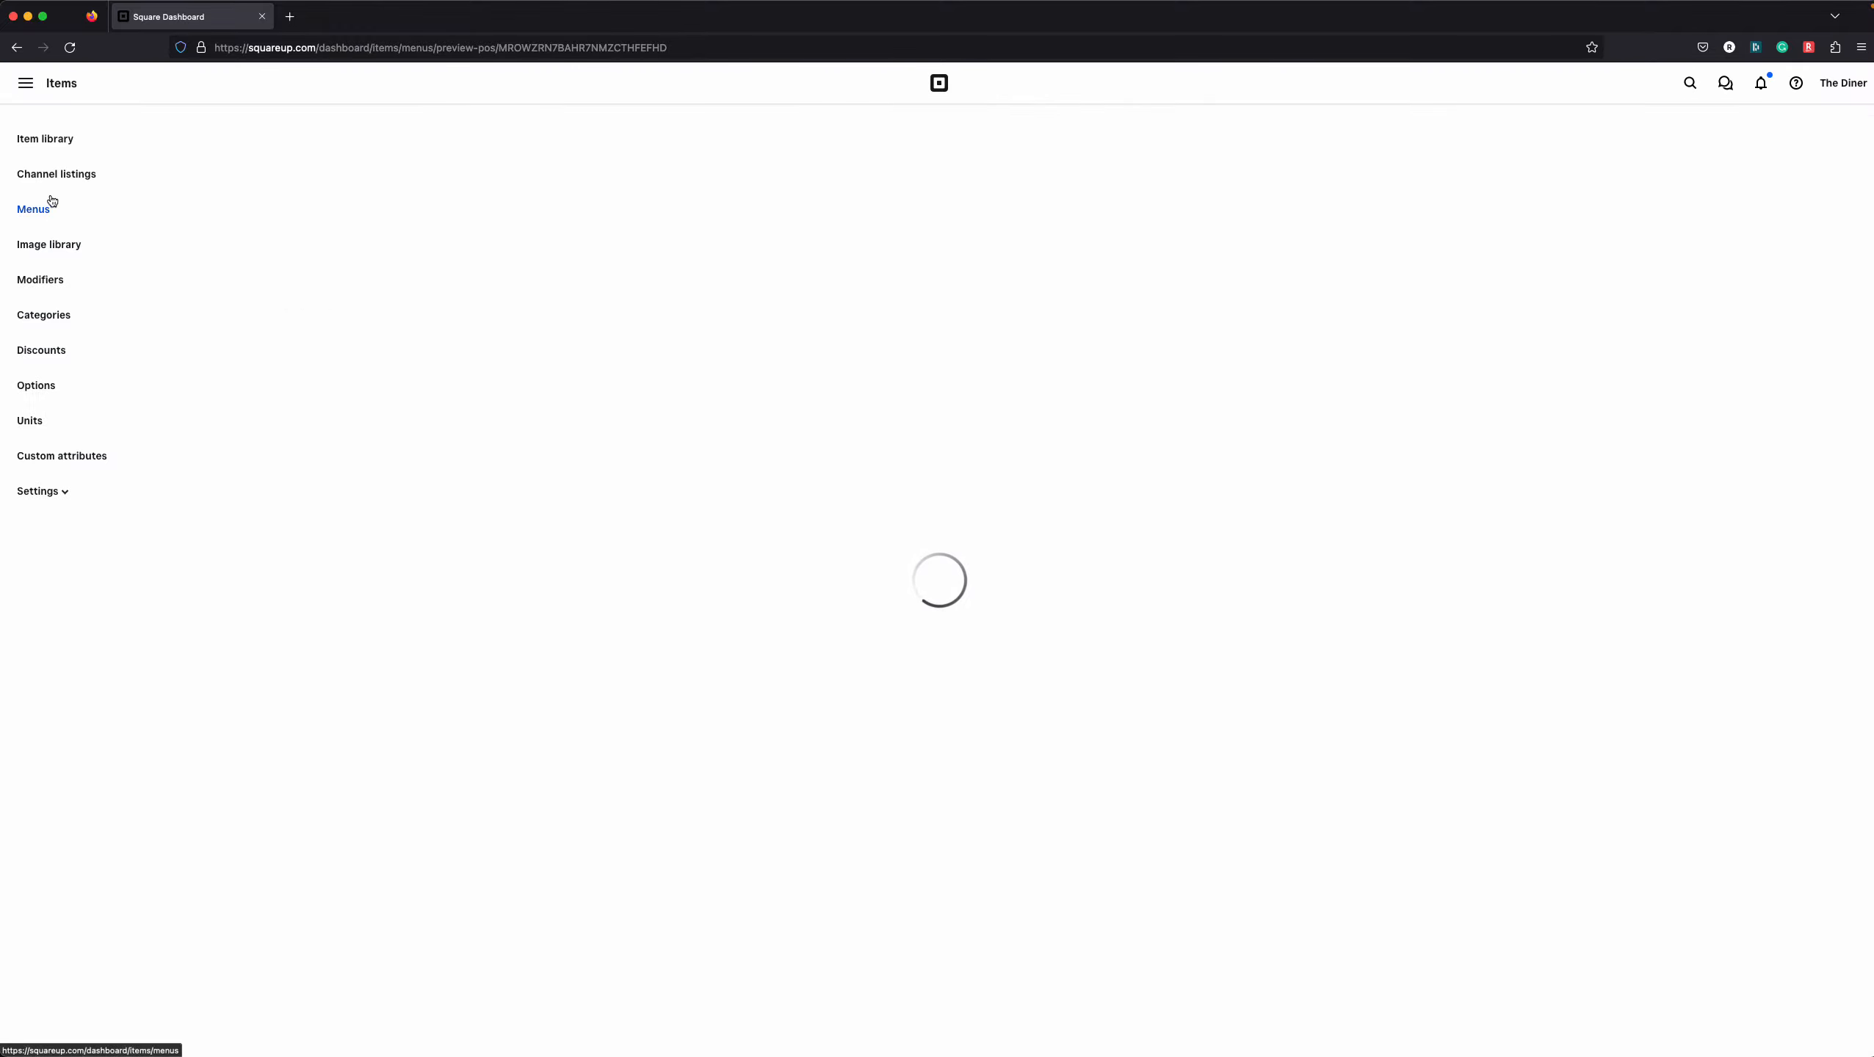
{"action": "left_click", "coordinate": [25, 88]}
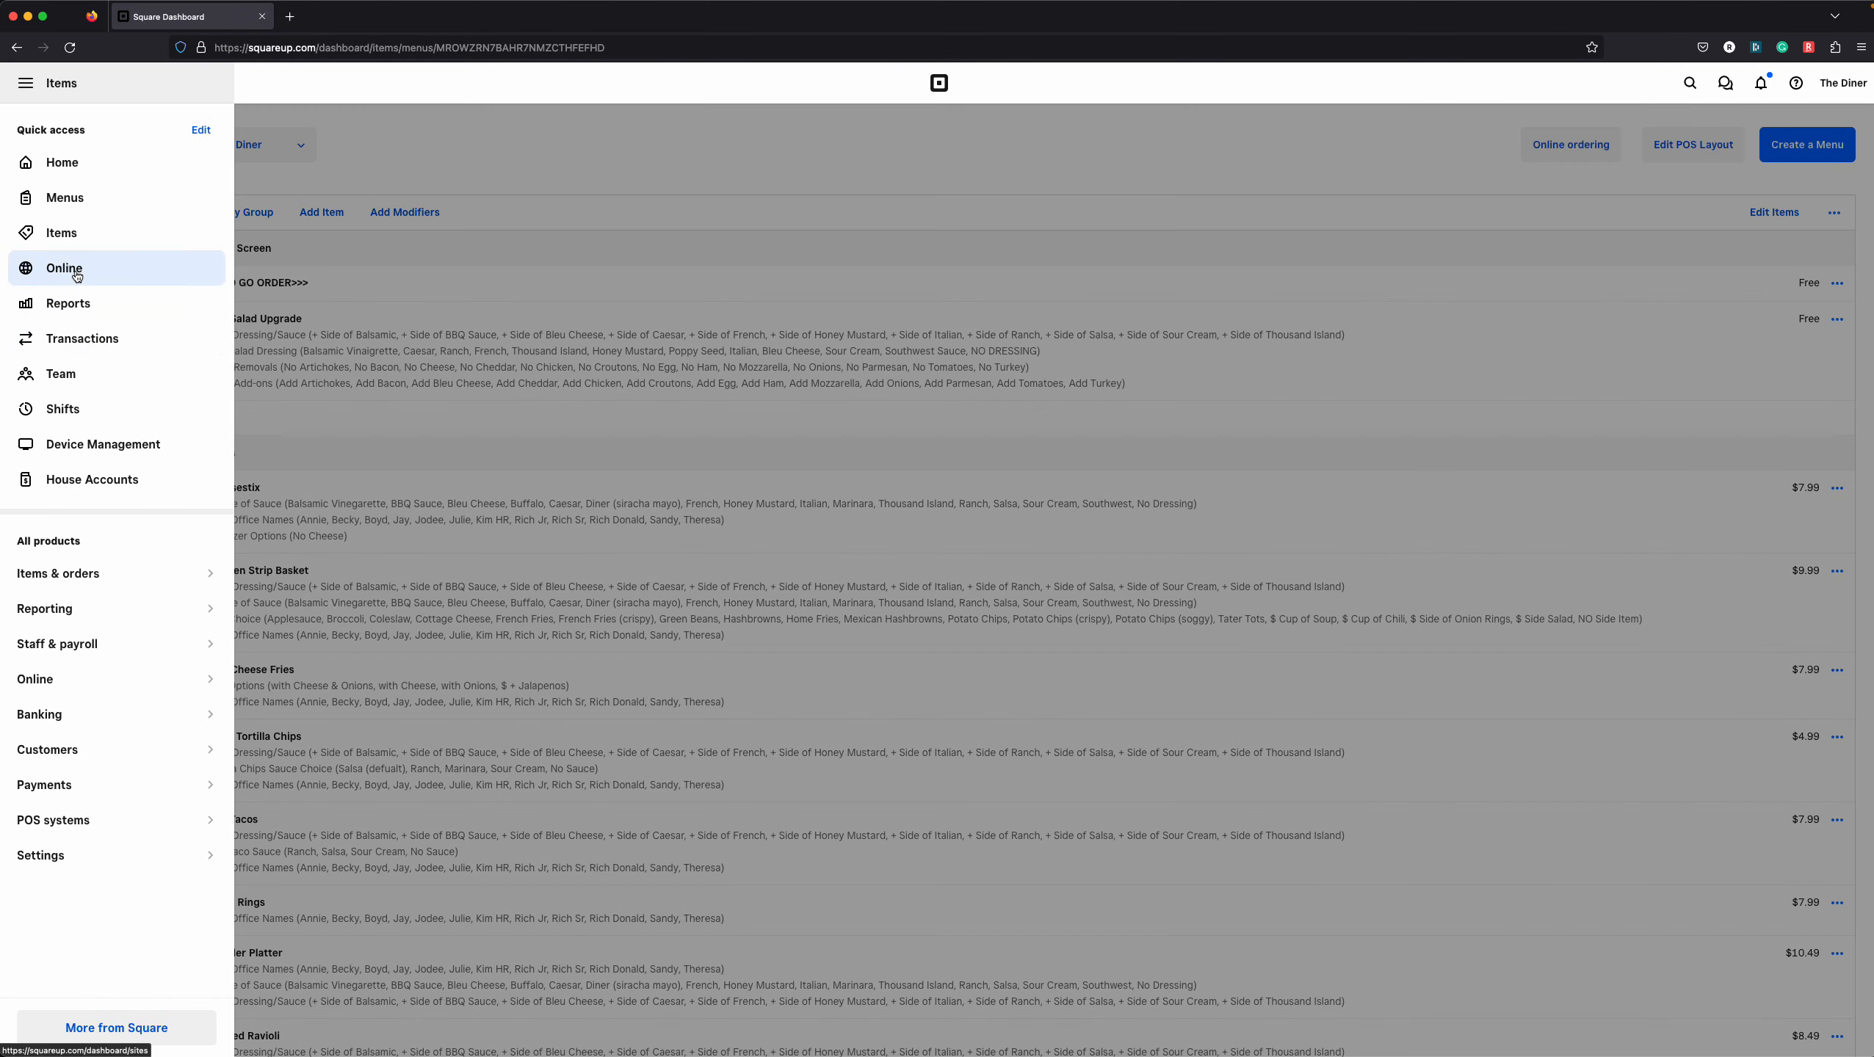
{"action": "left_click", "coordinate": [59, 234]}
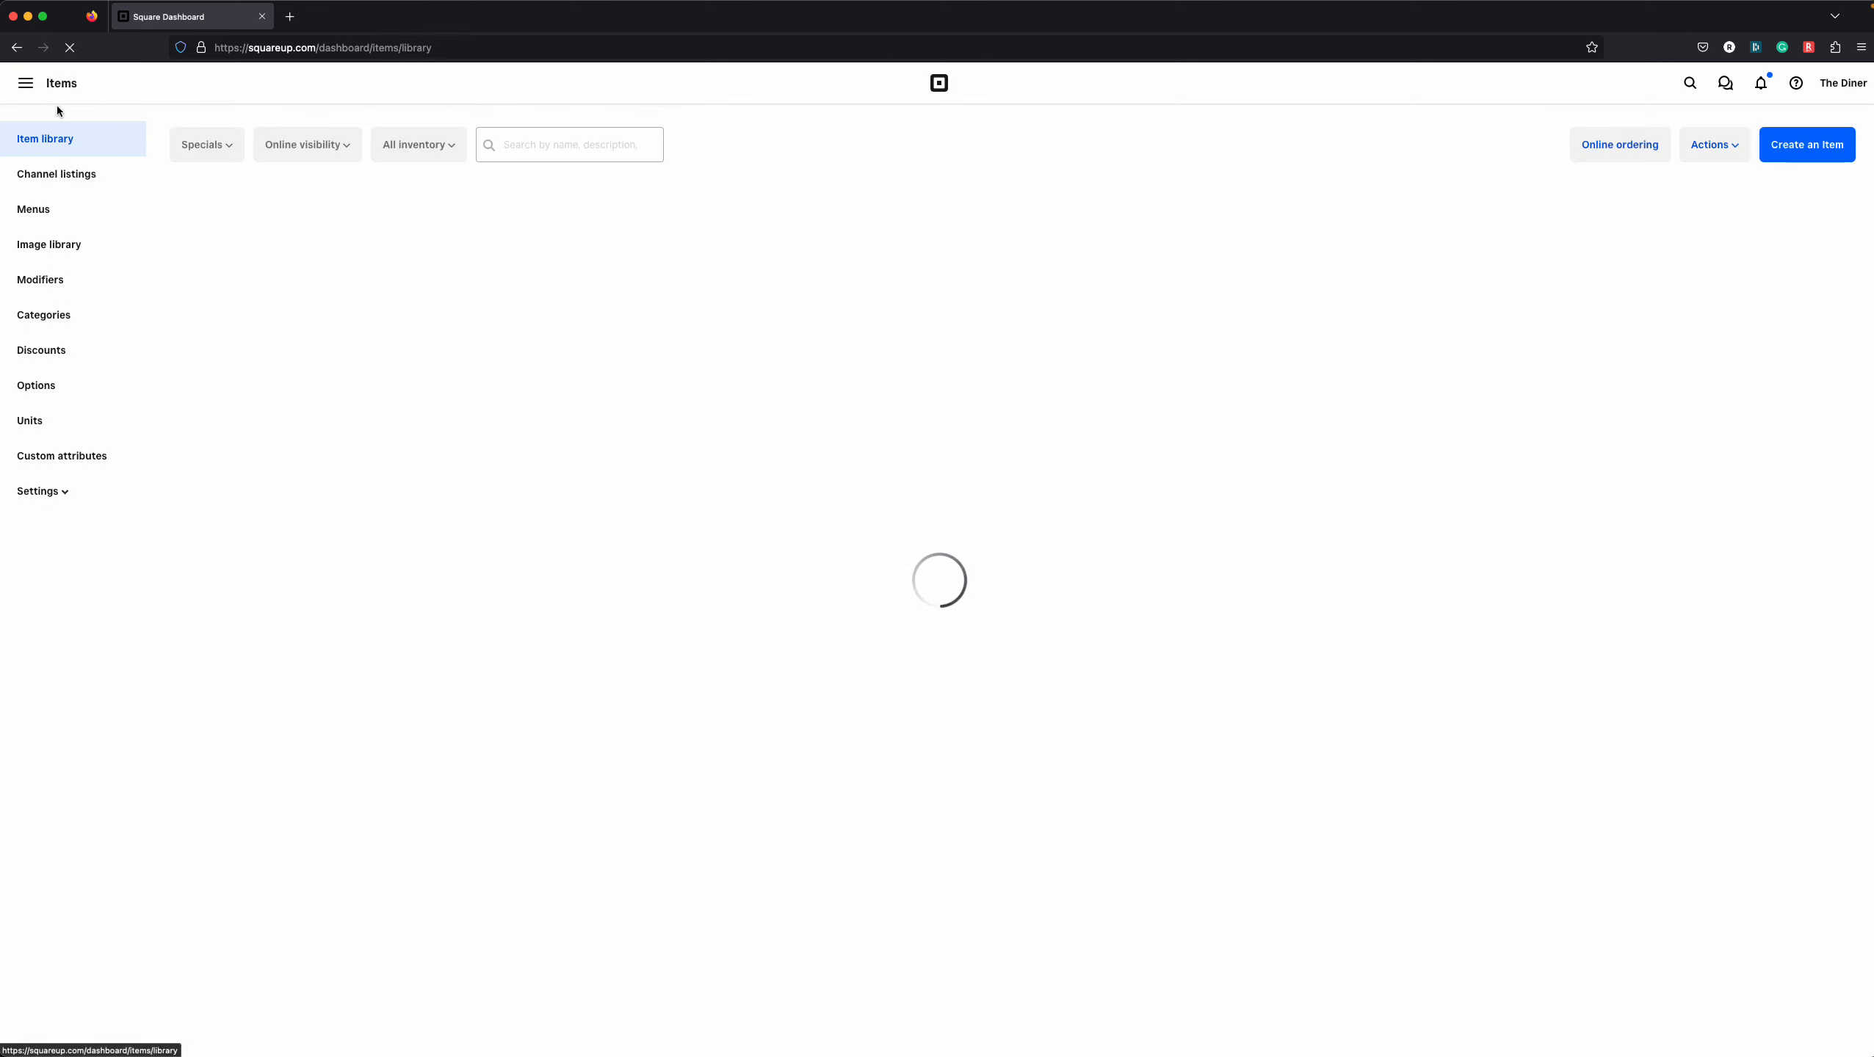
Go from the item library to the Online section of the dashboard
{"action": "left_click", "coordinate": [30, 83]}
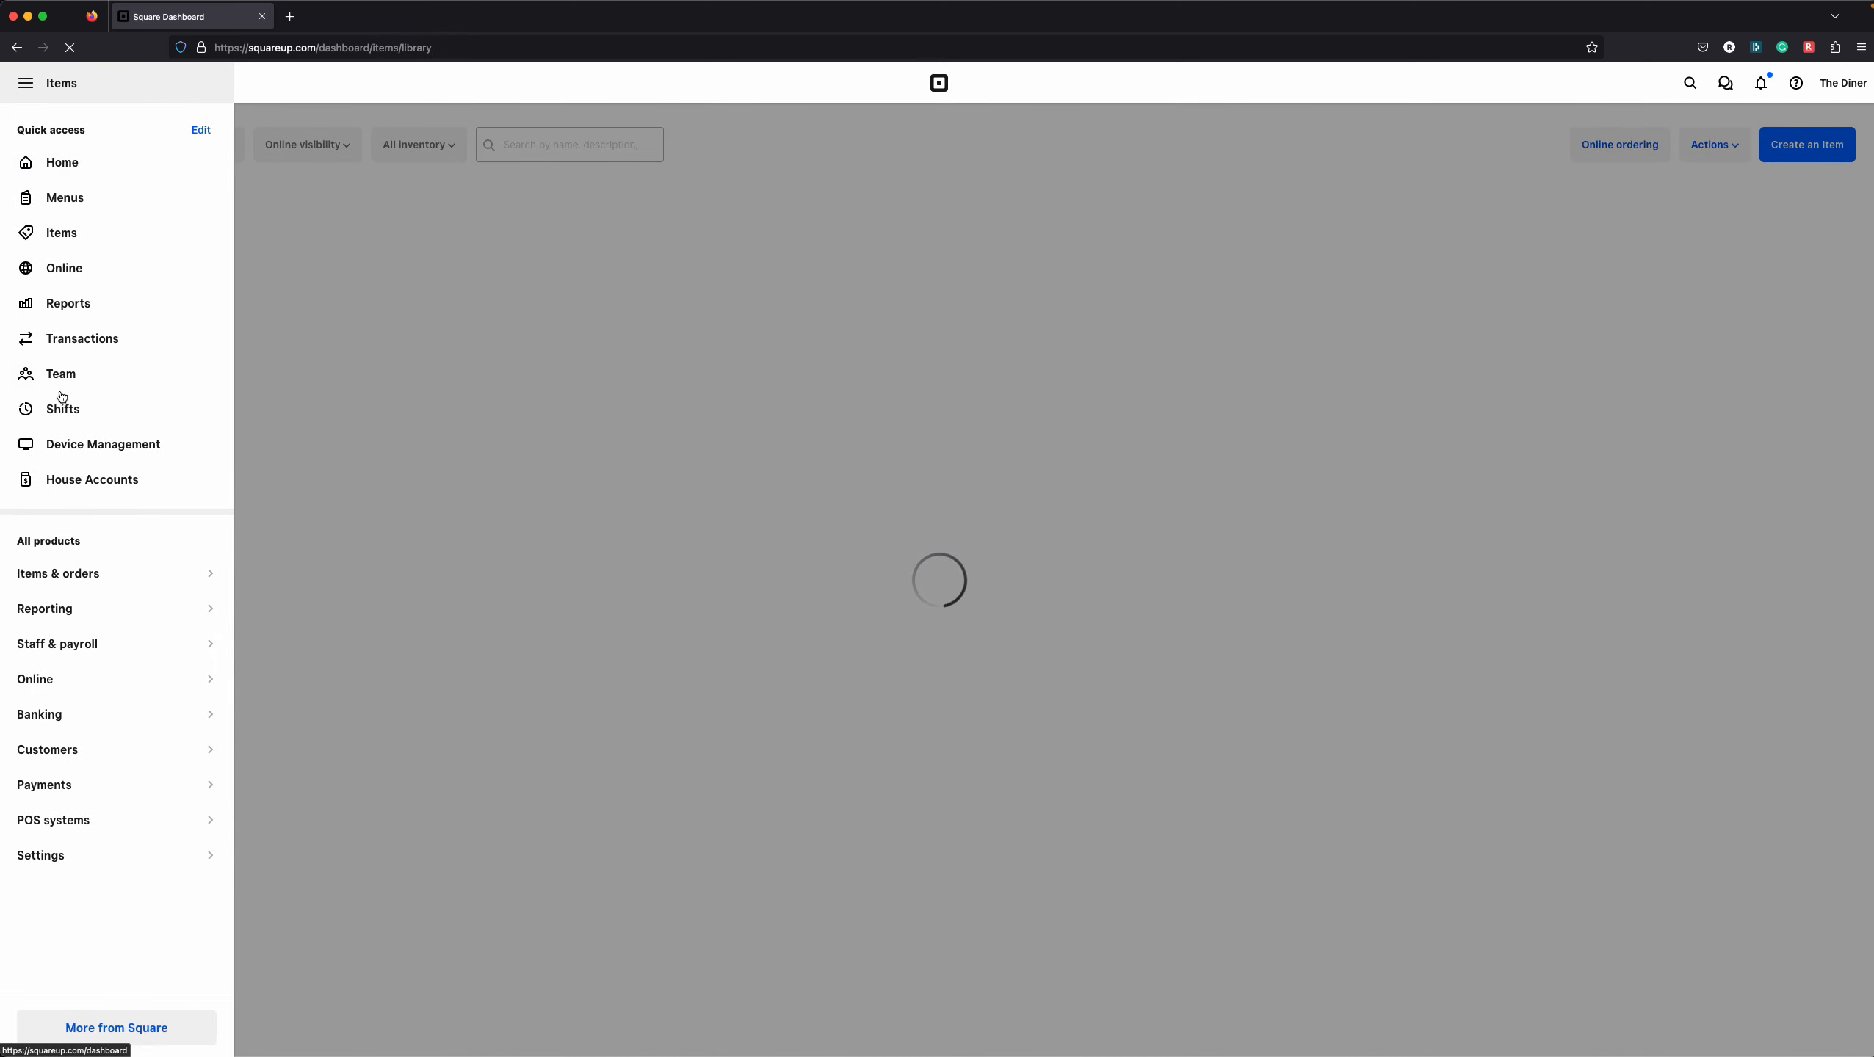
{"action": "left_click", "coordinate": [52, 271]}
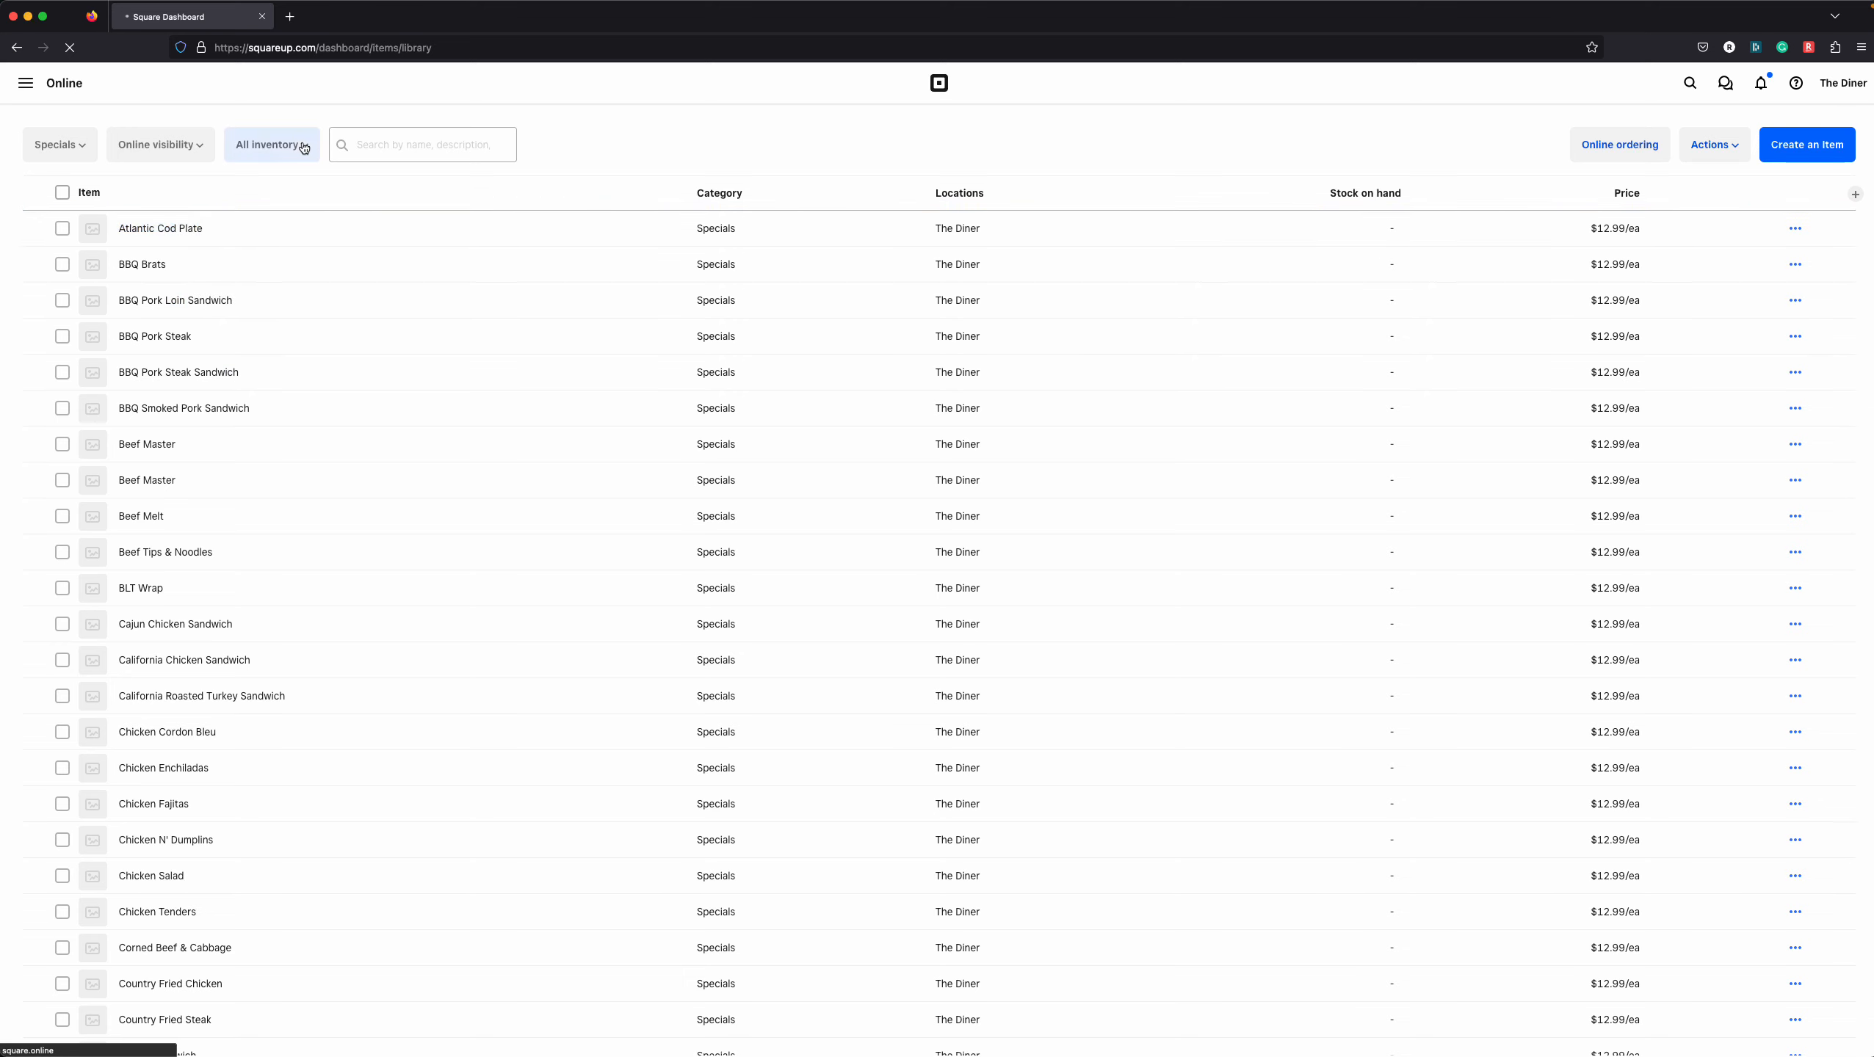
{"action": "scroll", "coordinate": [1318, 299], "scroll_direction": "down", "scroll_amount": 1}
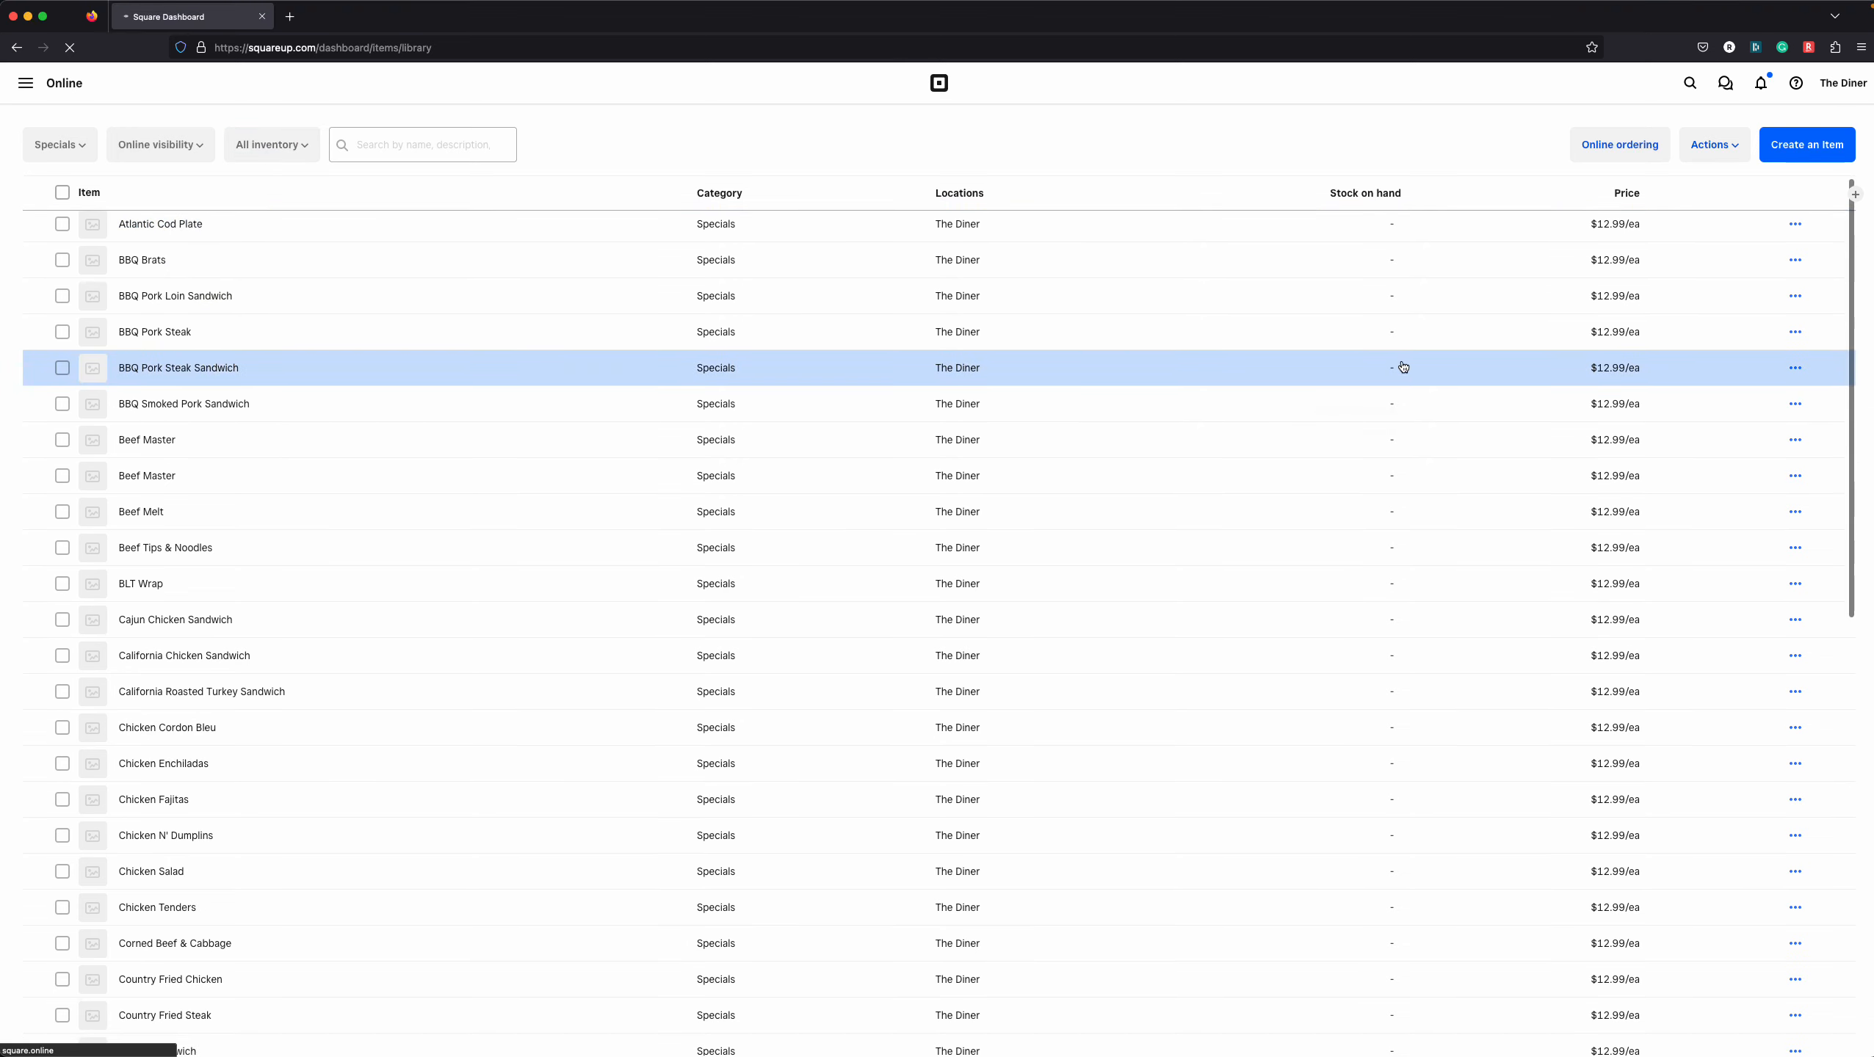